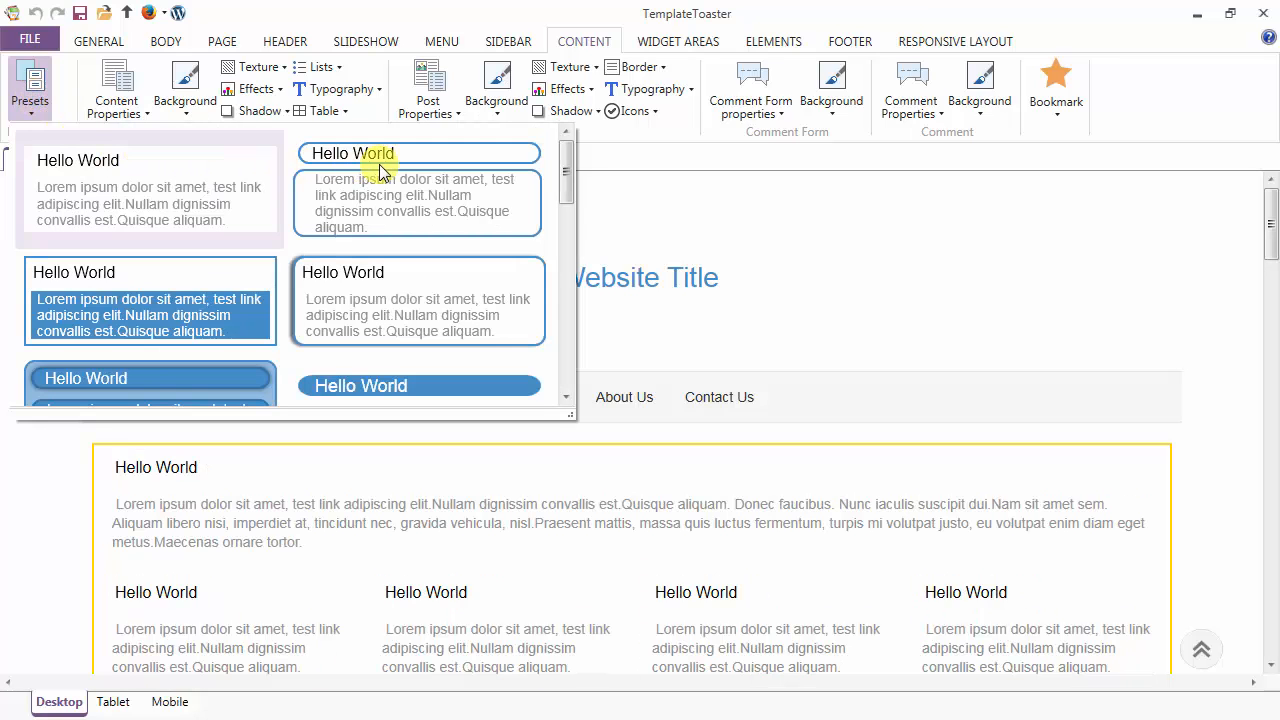
# Step: Apply the content preset with a square blue border, blue-filled post text and posted-on and category details
pyautogui.moveTo(564, 157); pyautogui.dragTo(585, 333)
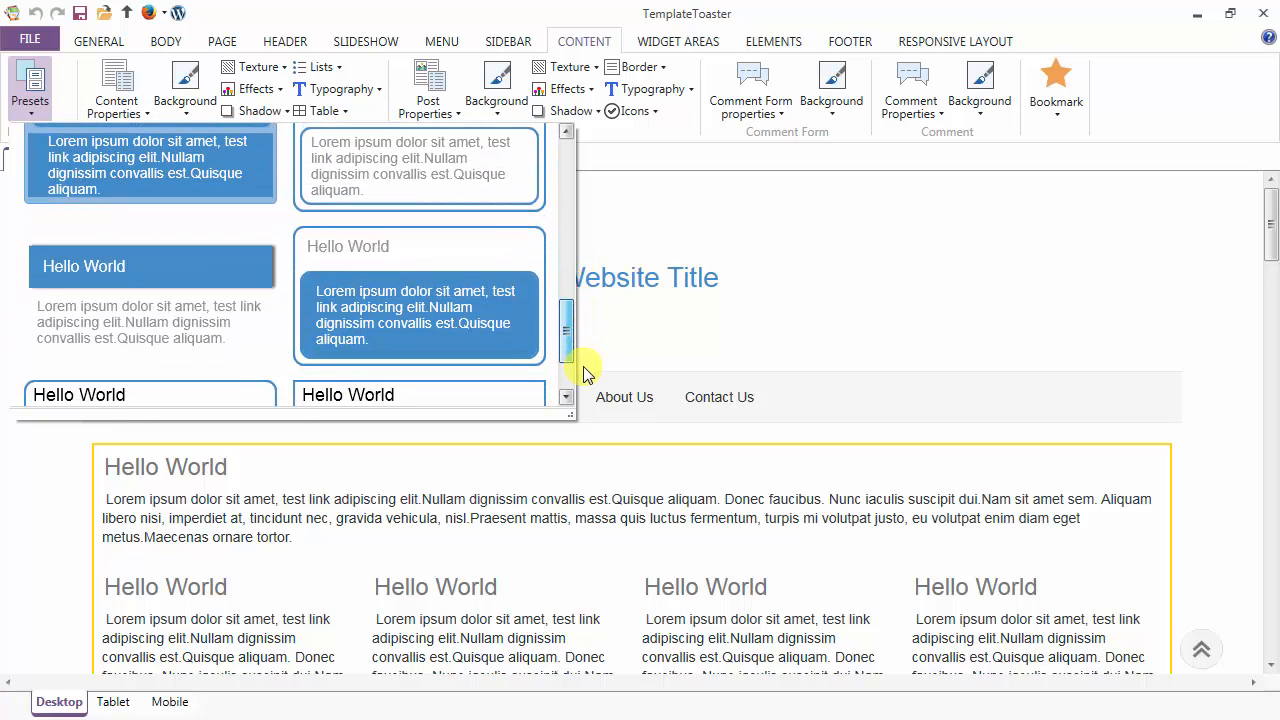
pyautogui.scroll(-1, 566, 331)
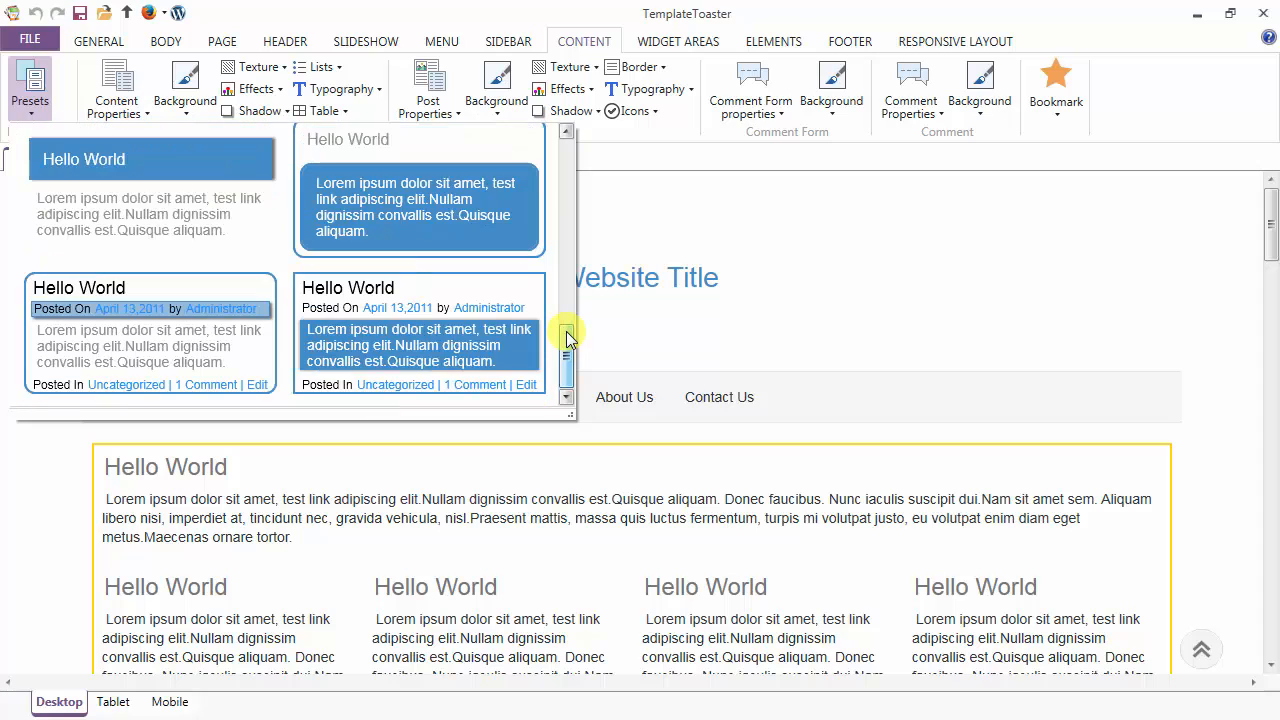
pyautogui.click(447, 335)
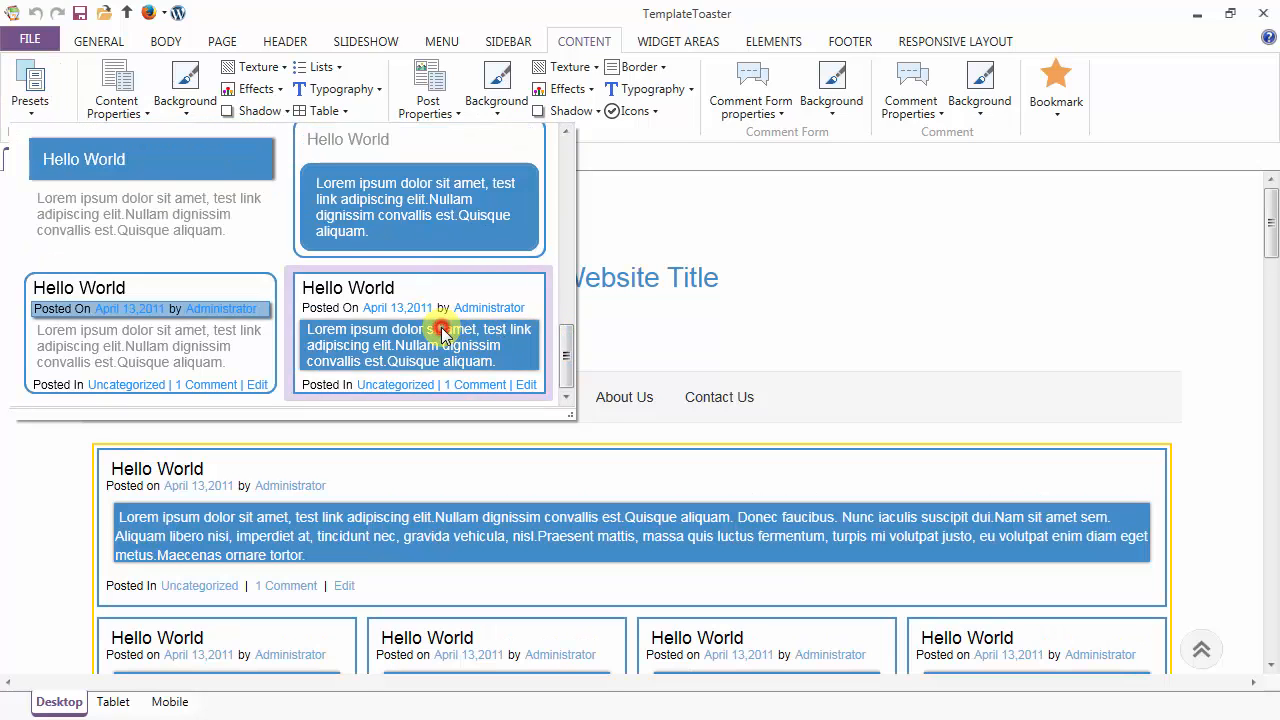
pyautogui.click(443, 331)
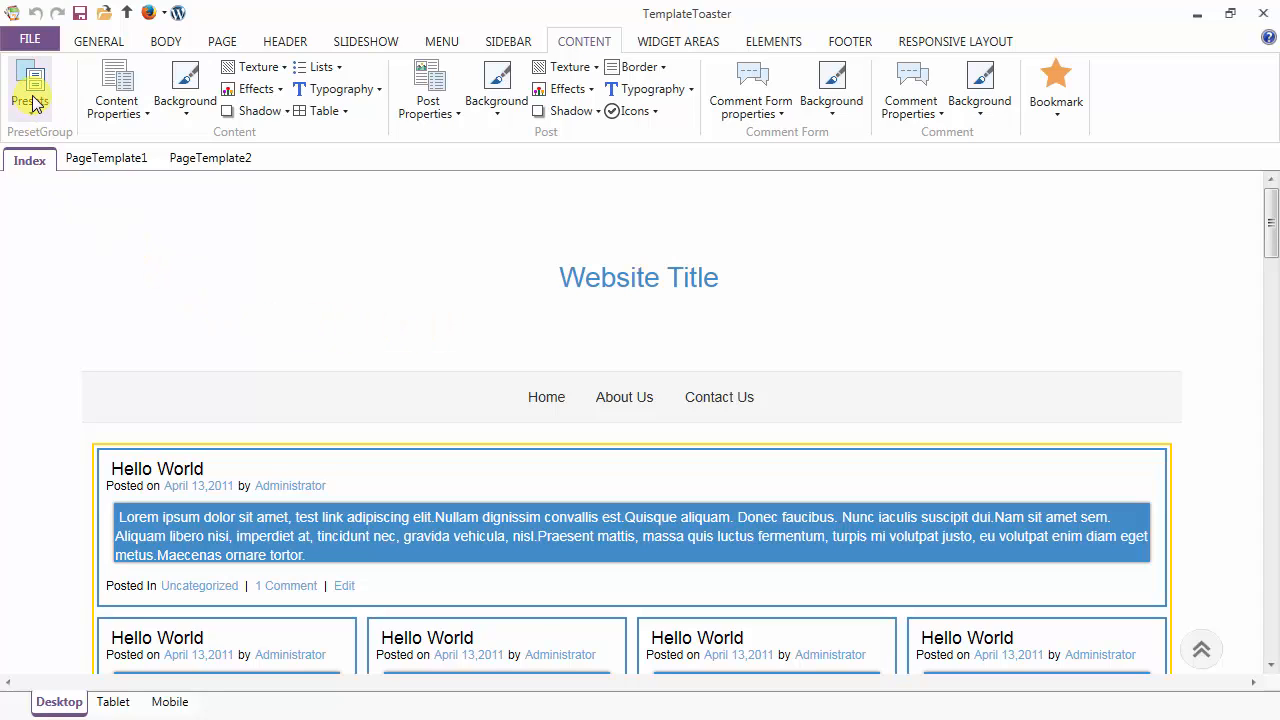
# Step: Set the content area's border thickness to 2 px
pyautogui.click(110, 104)
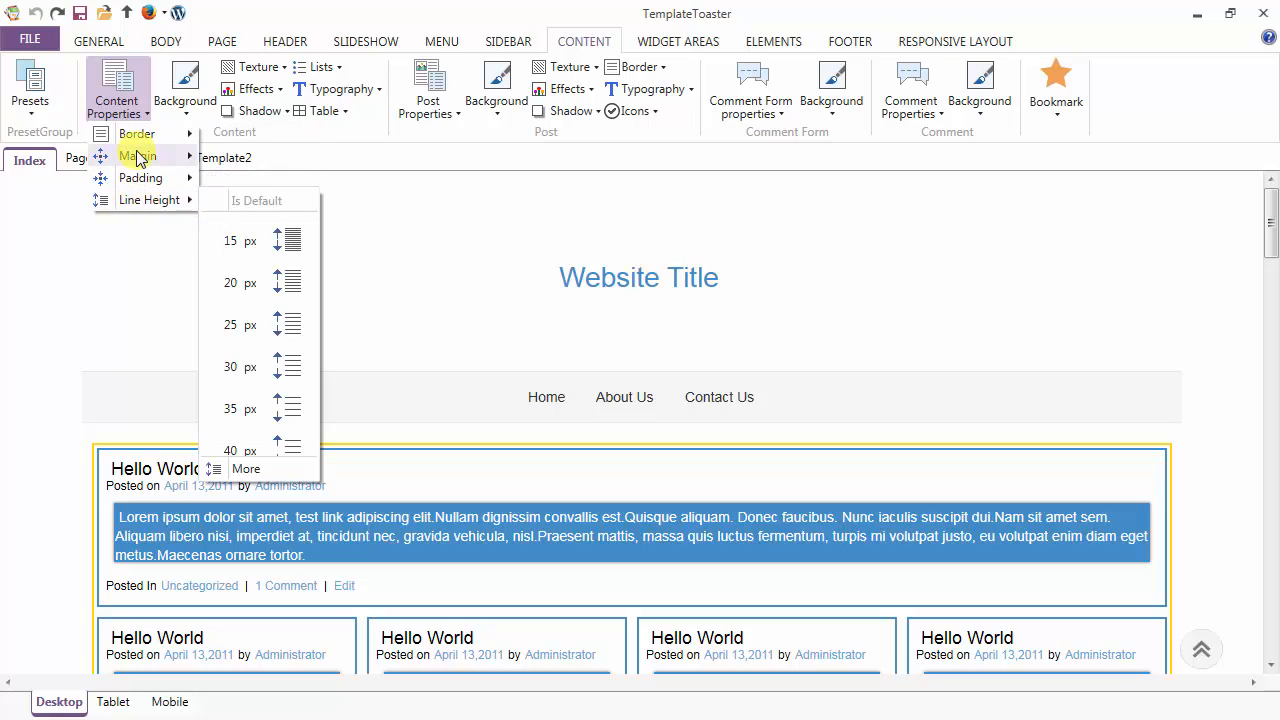
pyautogui.moveTo(140, 143)
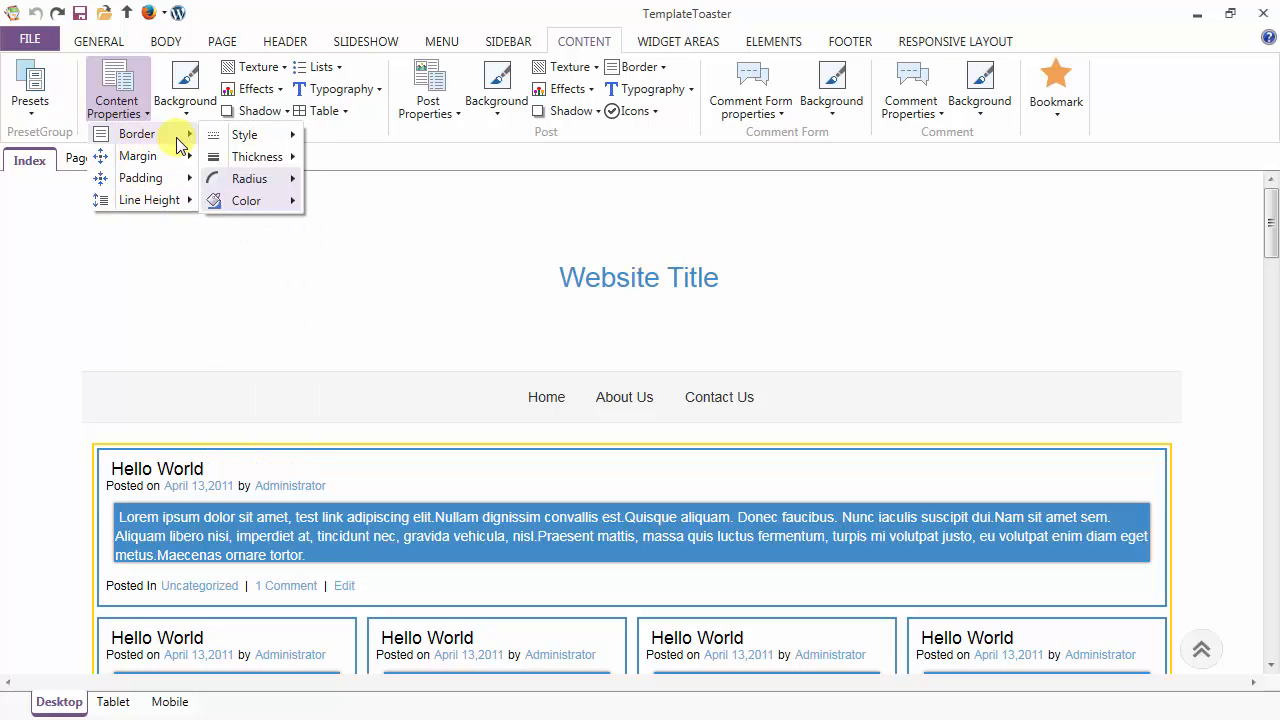
pyautogui.moveTo(238, 146)
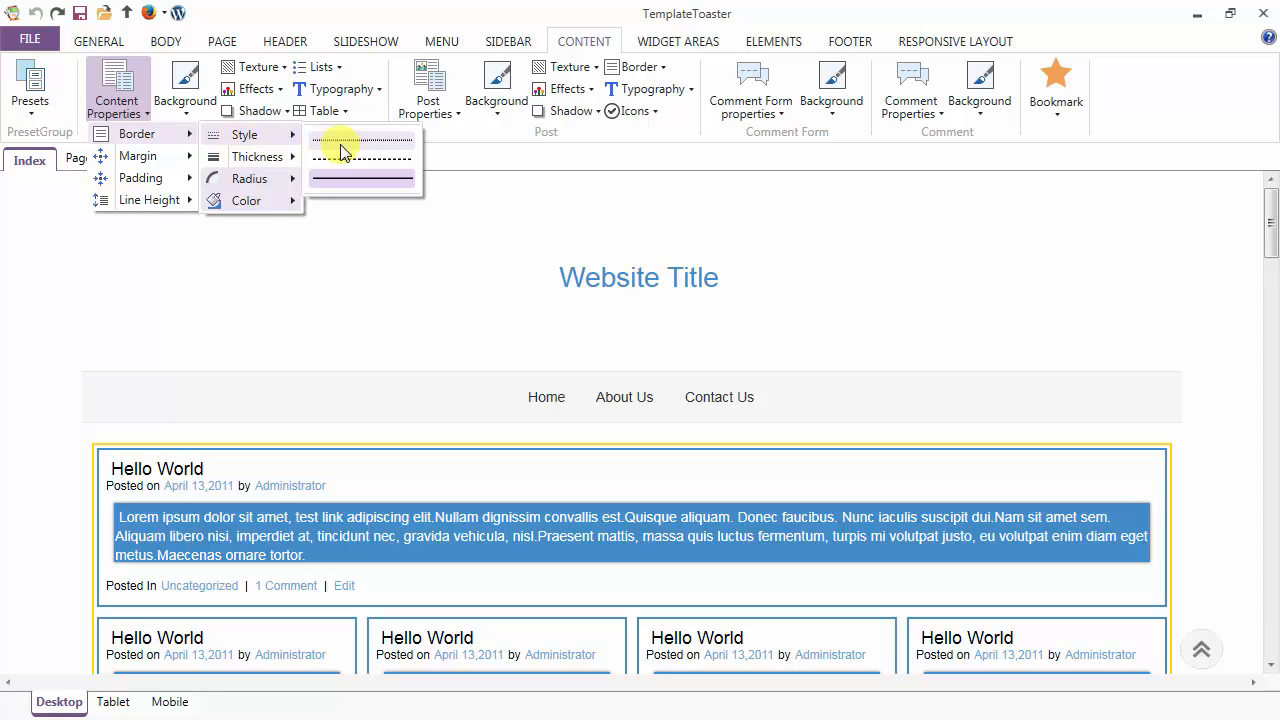
pyautogui.click(271, 157)
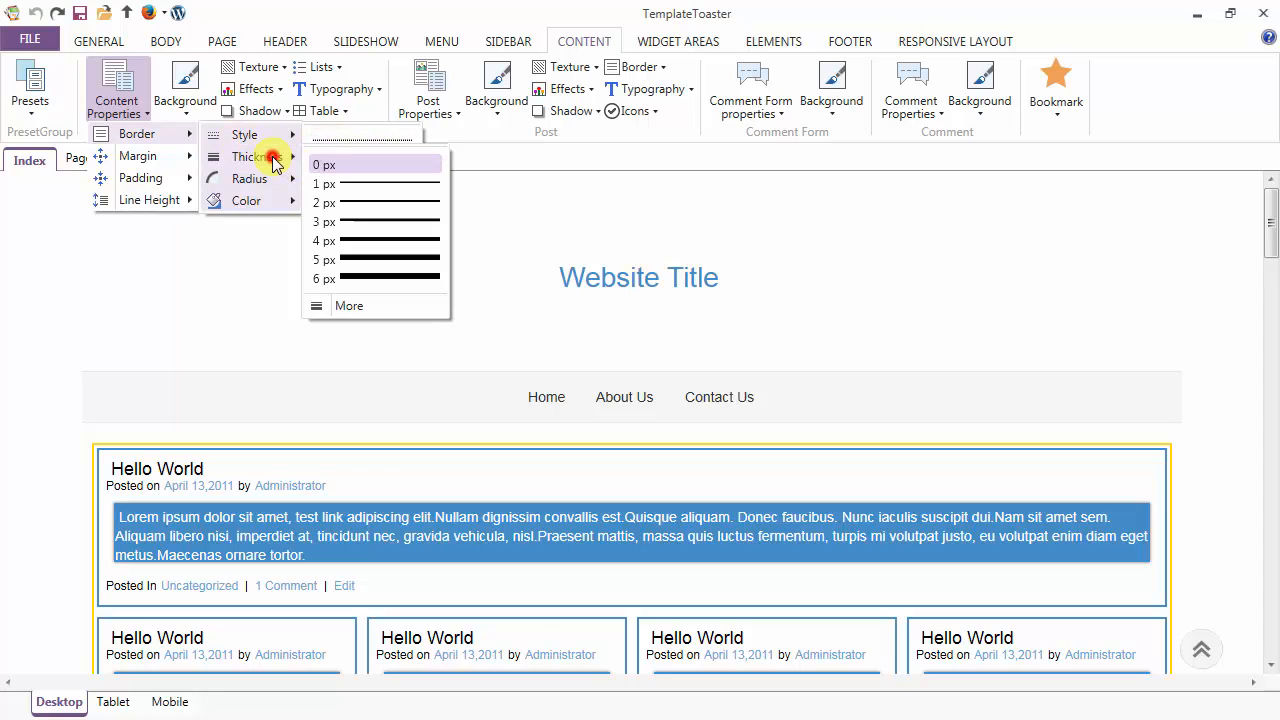
pyautogui.click(350, 205)
# Step: Set the content border colour to #428BCA by sampling the blue background of the post text
pyautogui.click(116, 102)
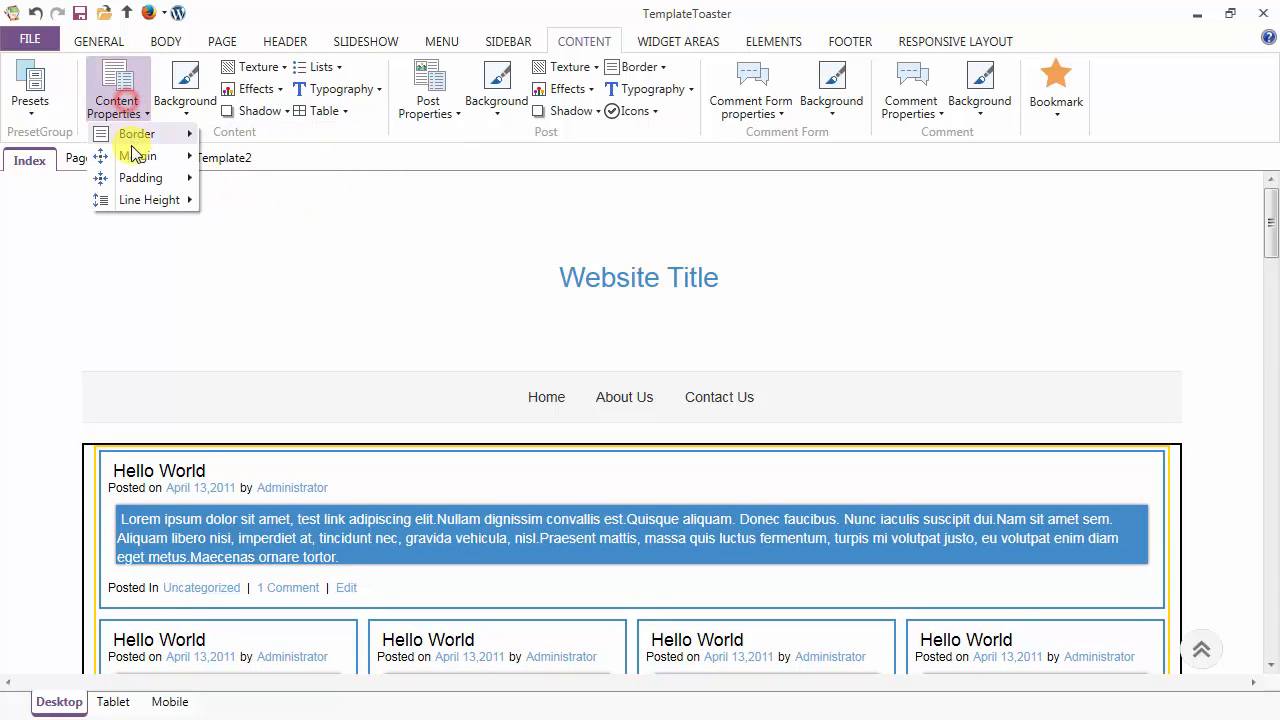
pyautogui.moveTo(233, 185)
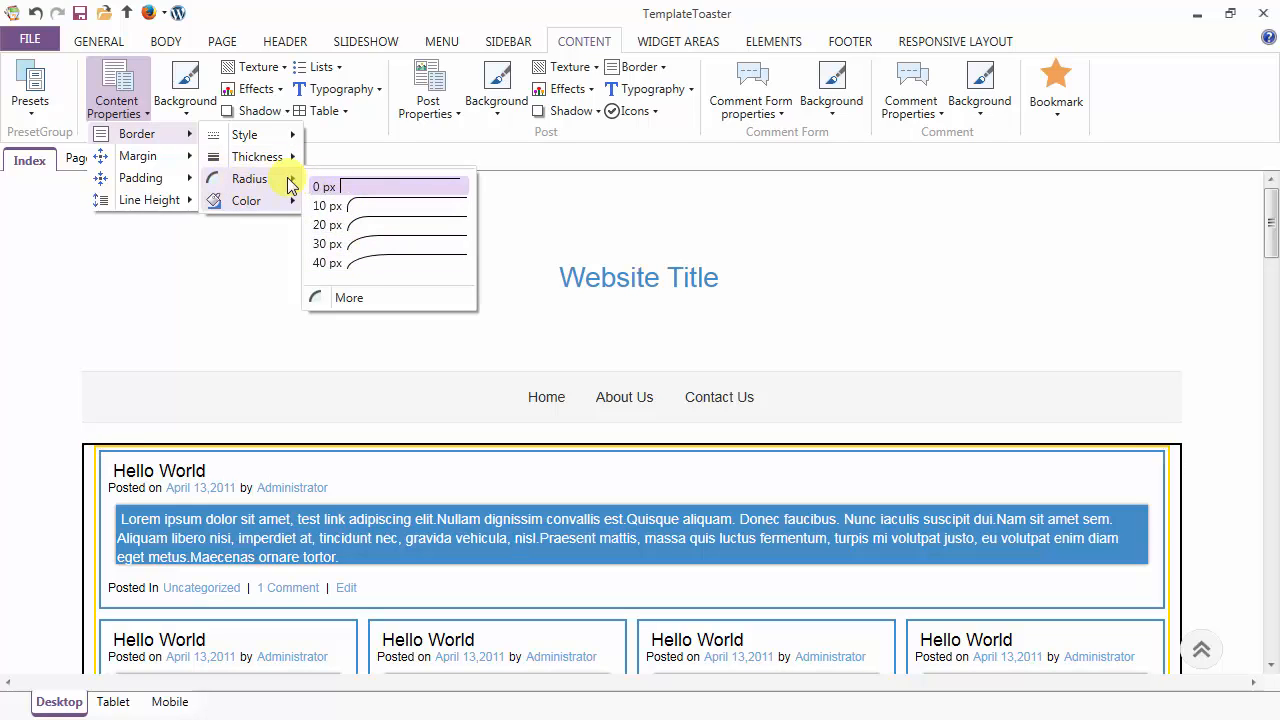
pyautogui.moveTo(266, 208)
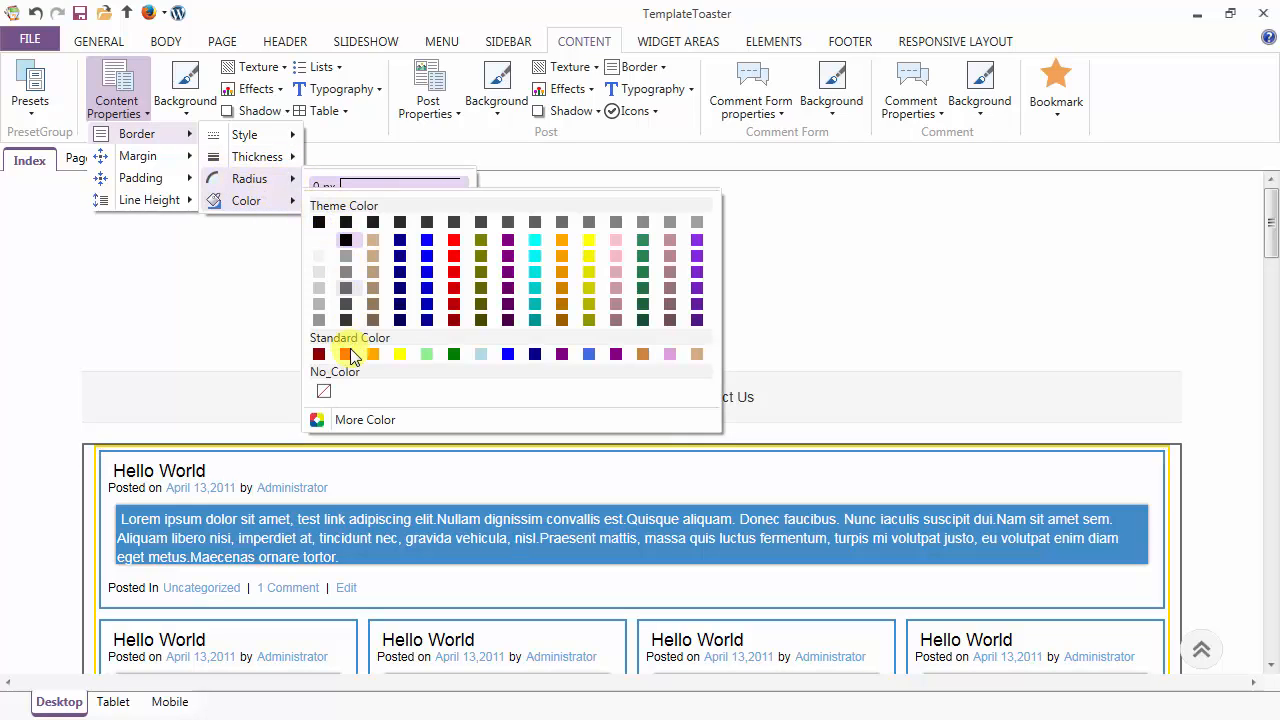
pyautogui.click(351, 420)
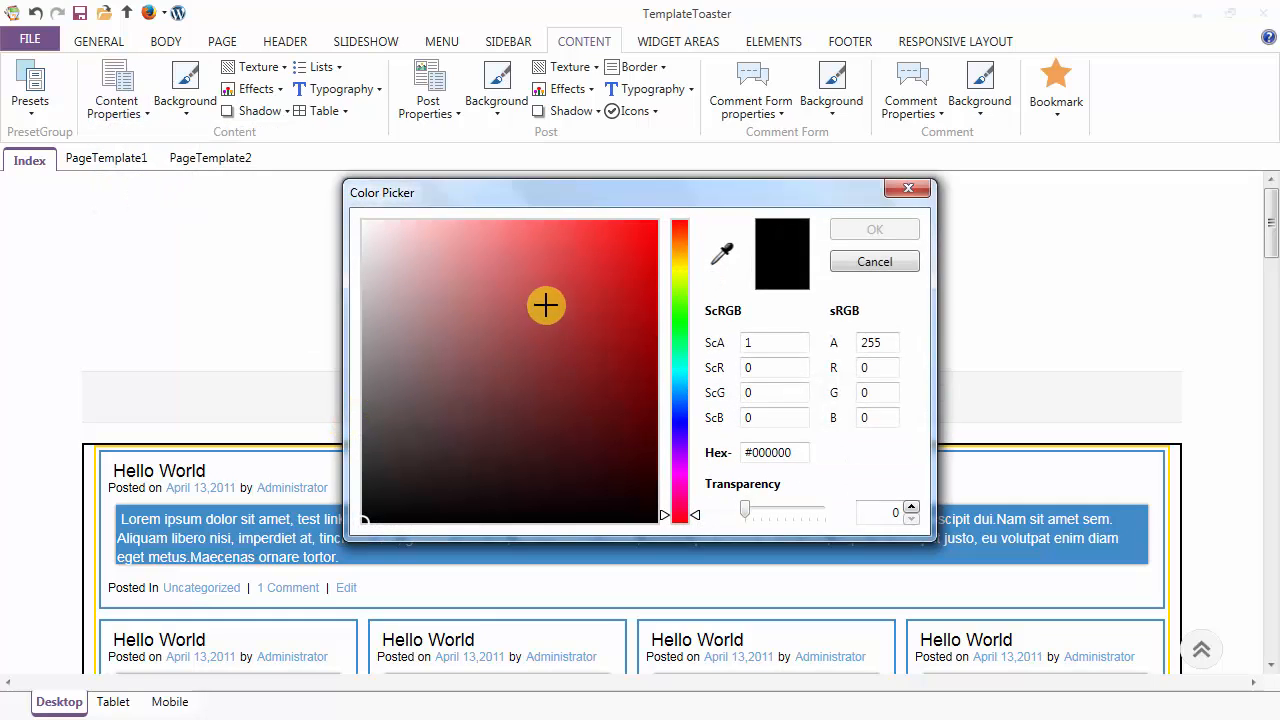
pyautogui.click(720, 255)
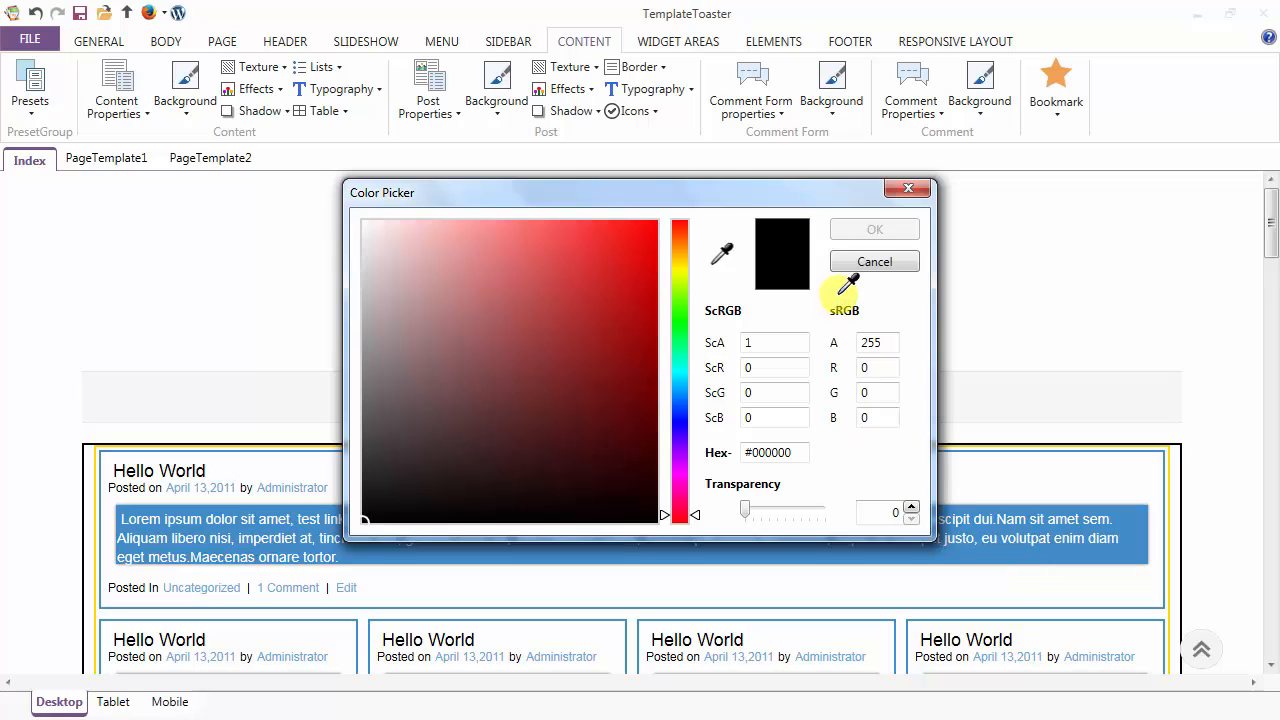
pyautogui.click(955, 558)
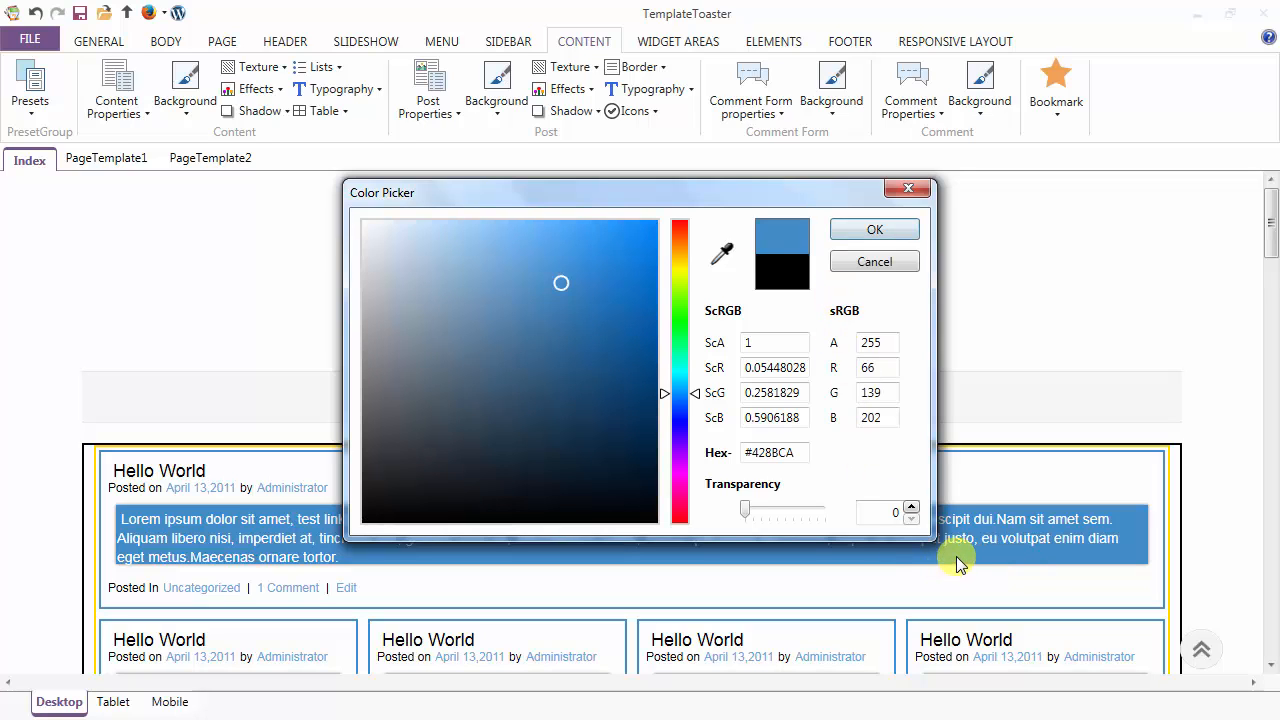
pyautogui.click(875, 229)
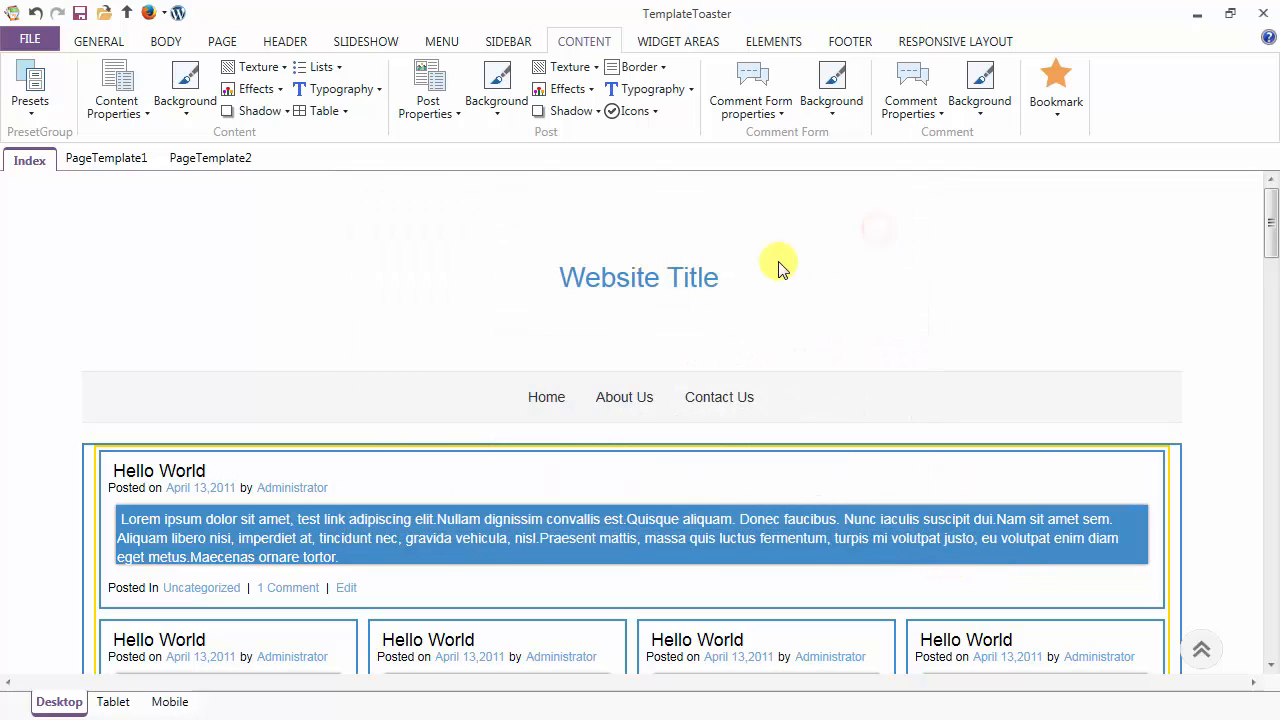
pyautogui.click(122, 86)
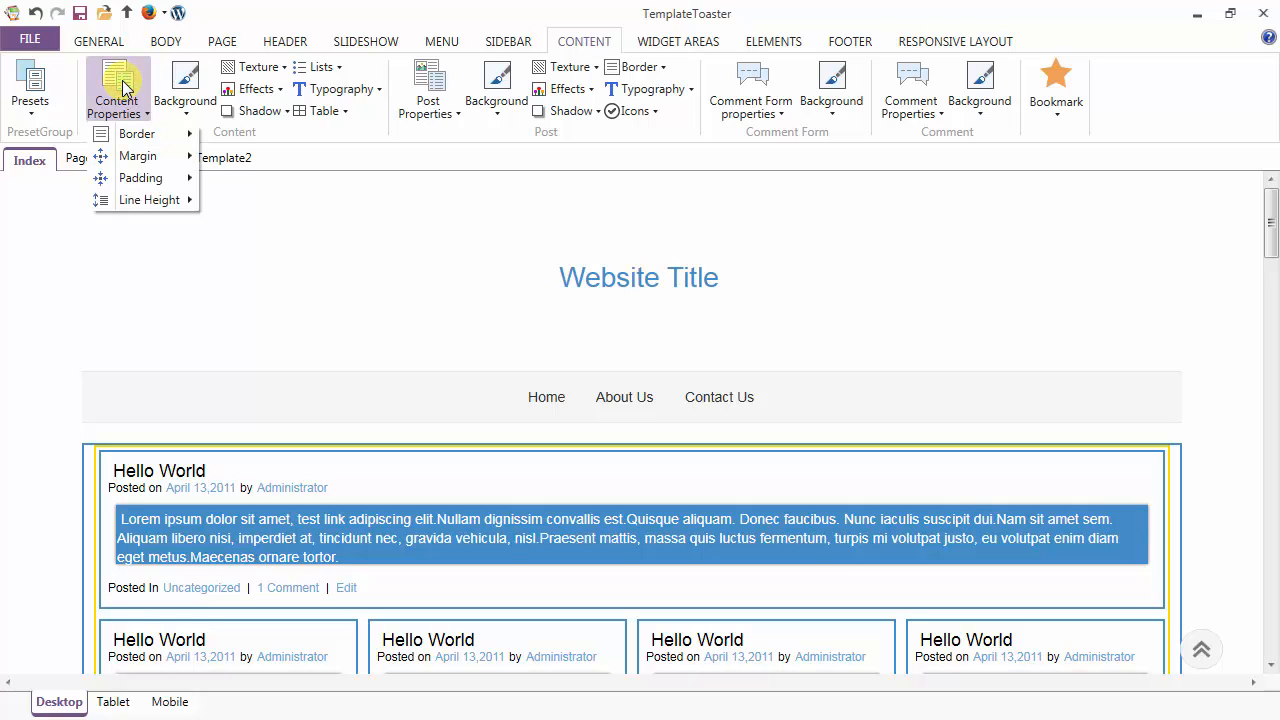
pyautogui.moveTo(128, 164)
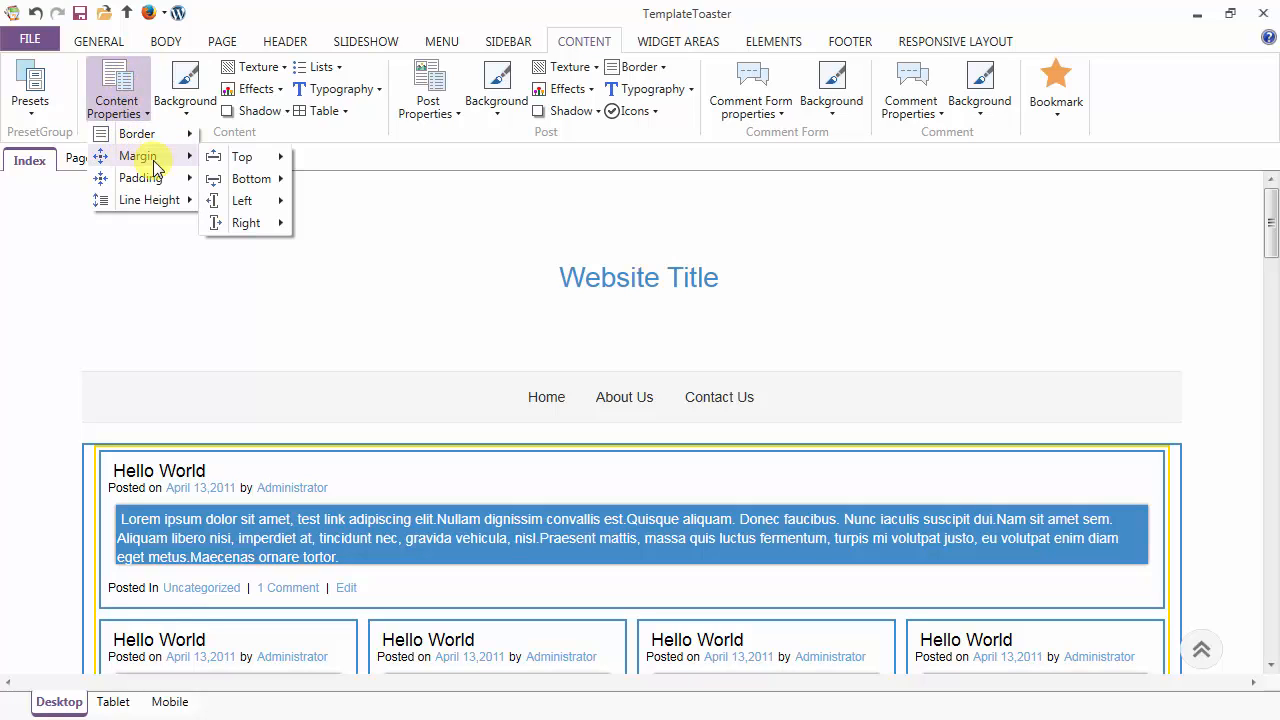
pyautogui.moveTo(225, 167)
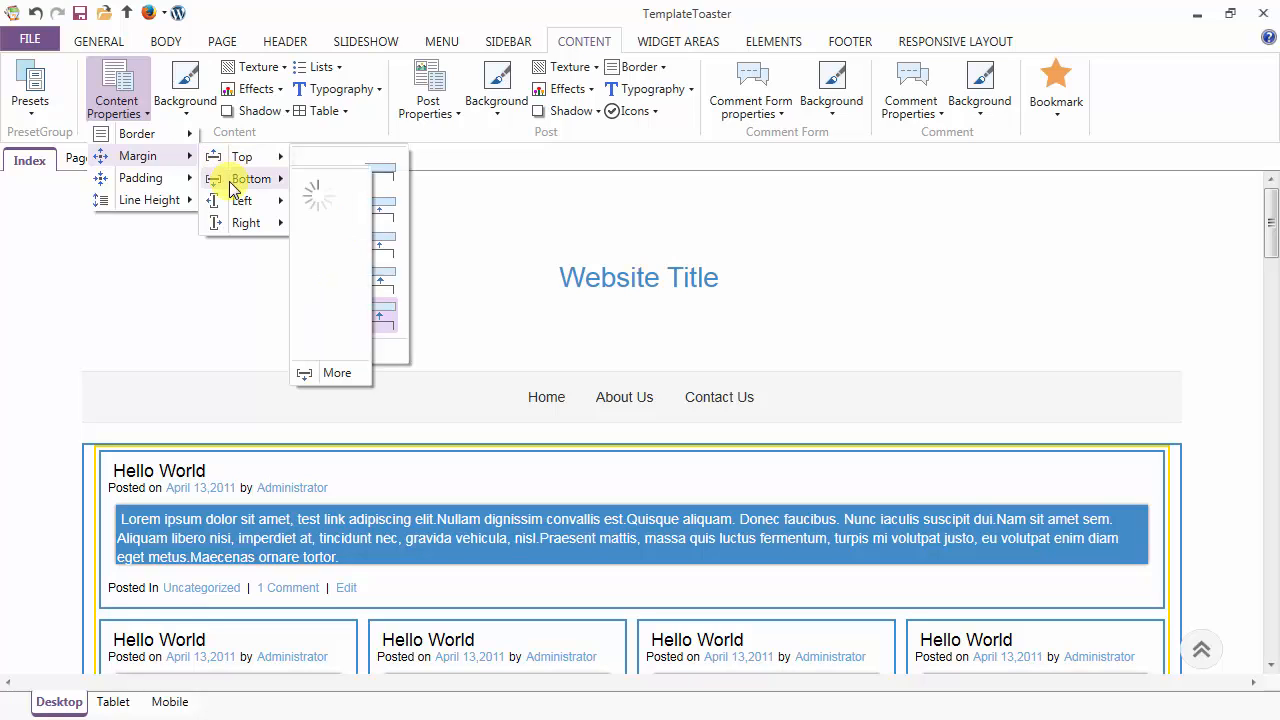
pyautogui.moveTo(233, 215)
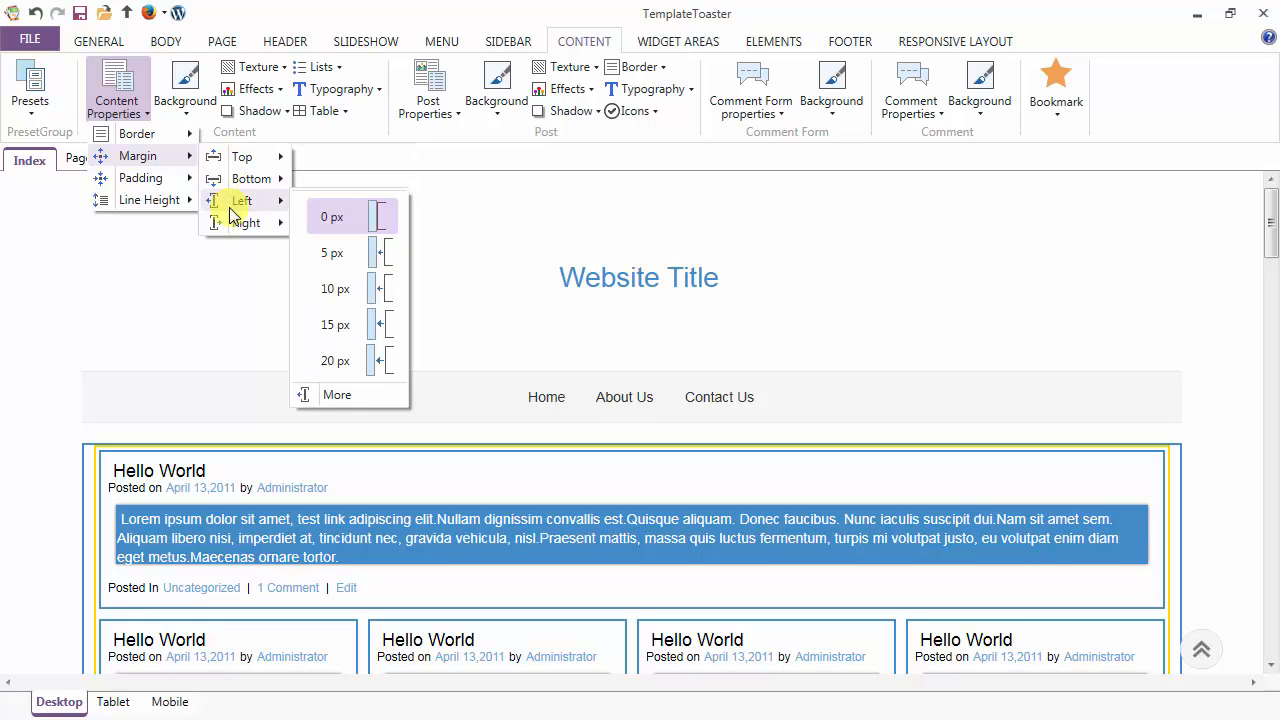
pyautogui.click(124, 104)
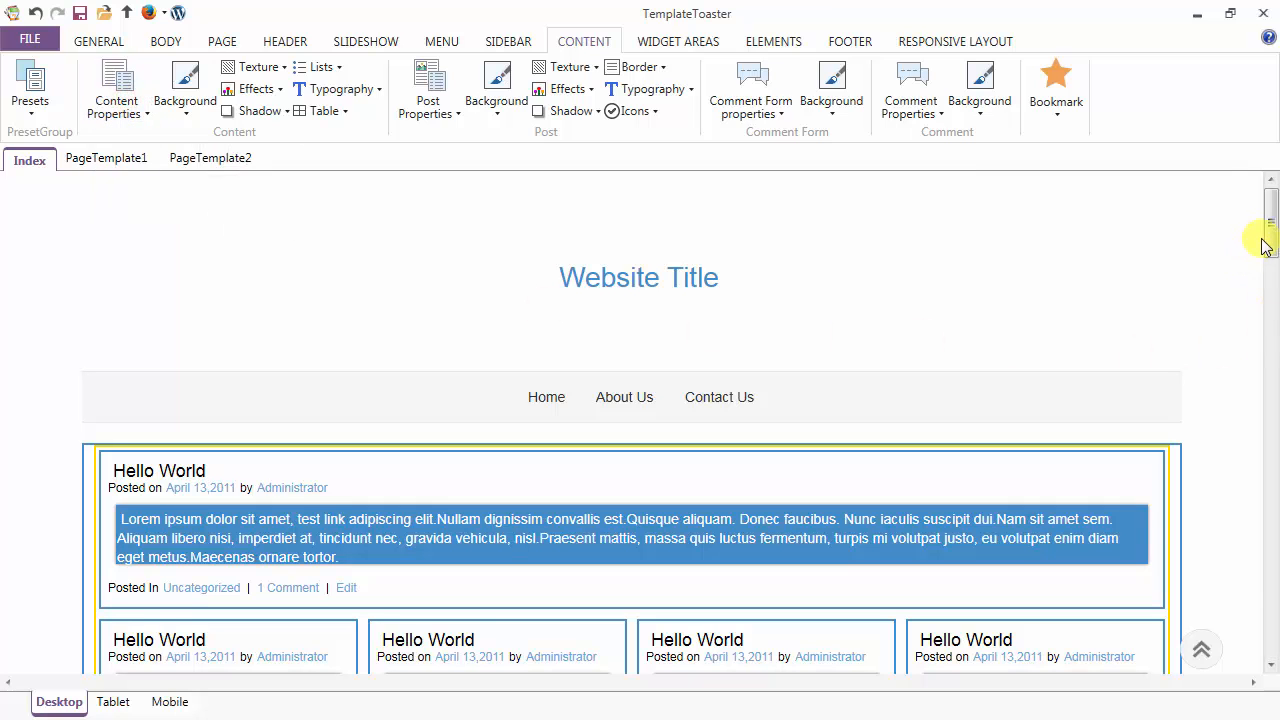
# Step: Set the content area's bottom margin to 20 px
pyautogui.moveTo(1272, 236); pyautogui.dragTo(1272, 638)
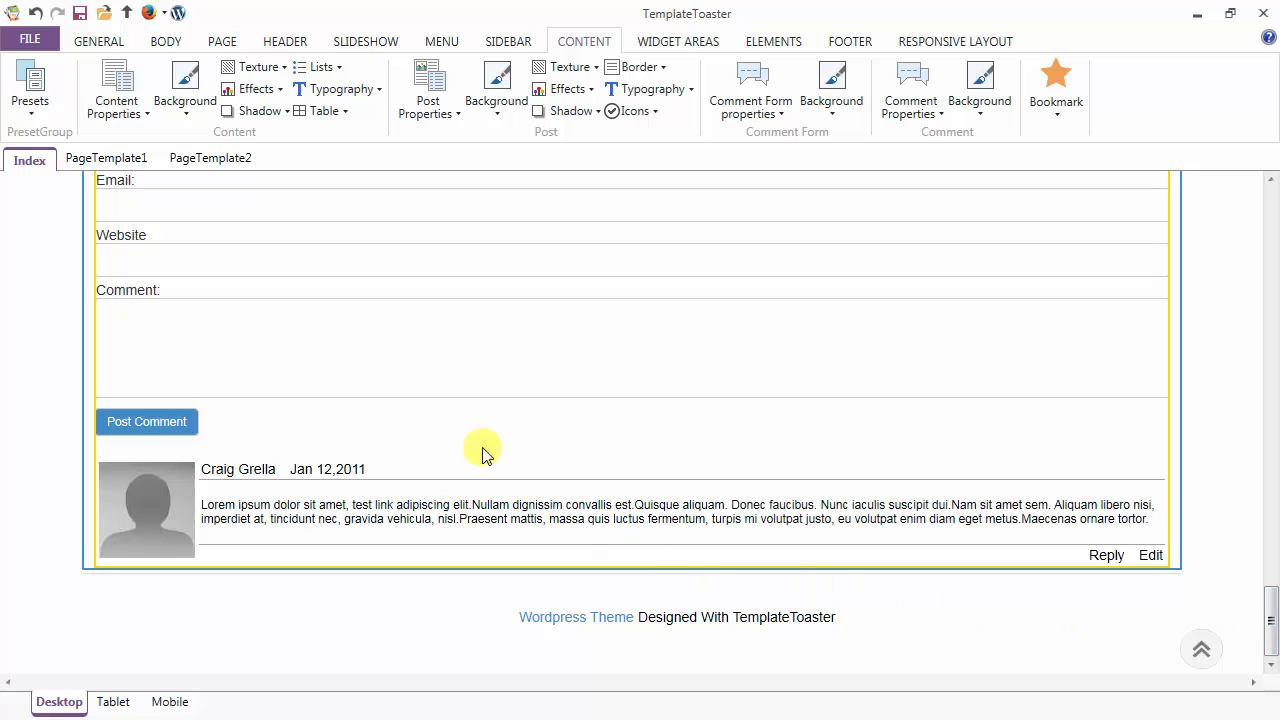
pyautogui.click(122, 82)
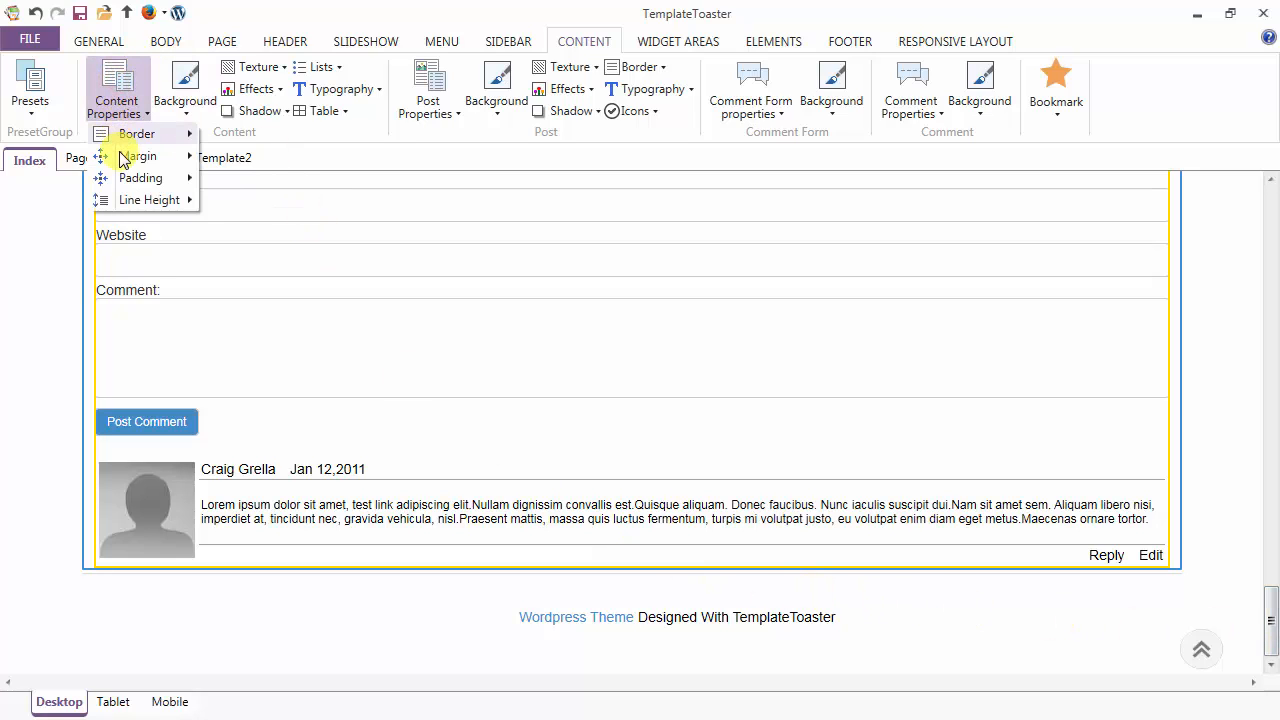
pyautogui.moveTo(255, 182)
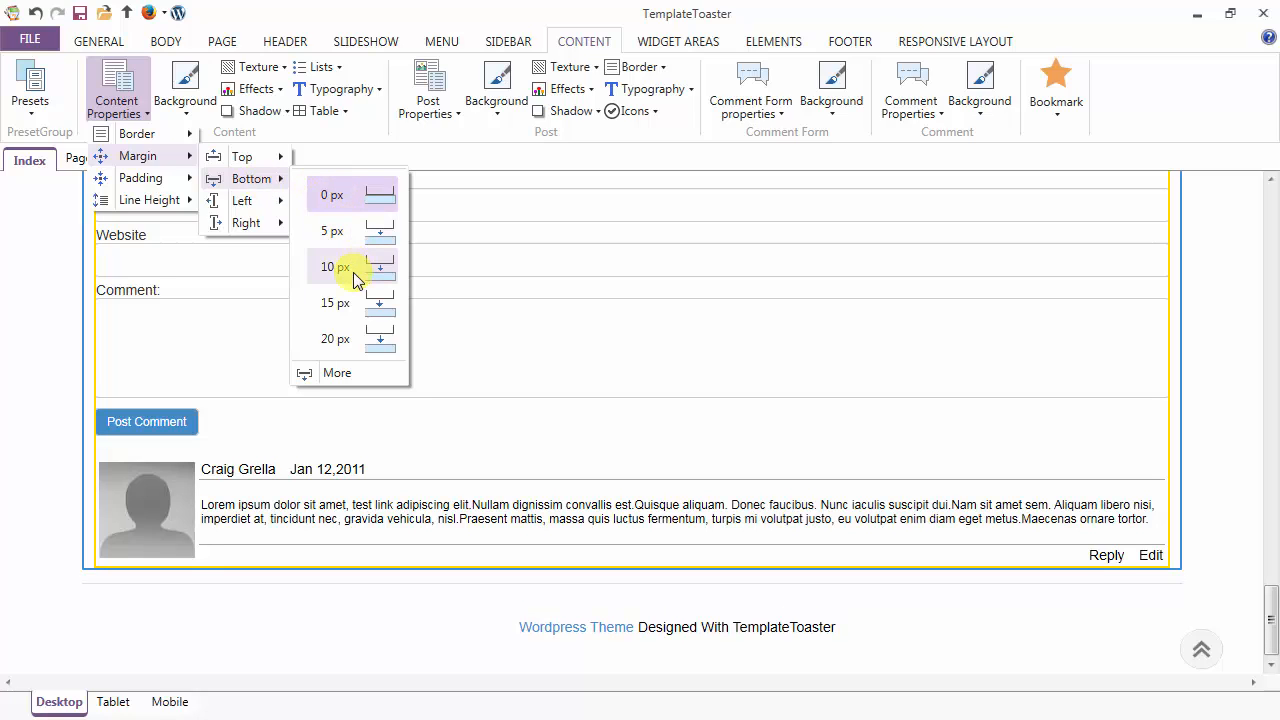
pyautogui.click(362, 343)
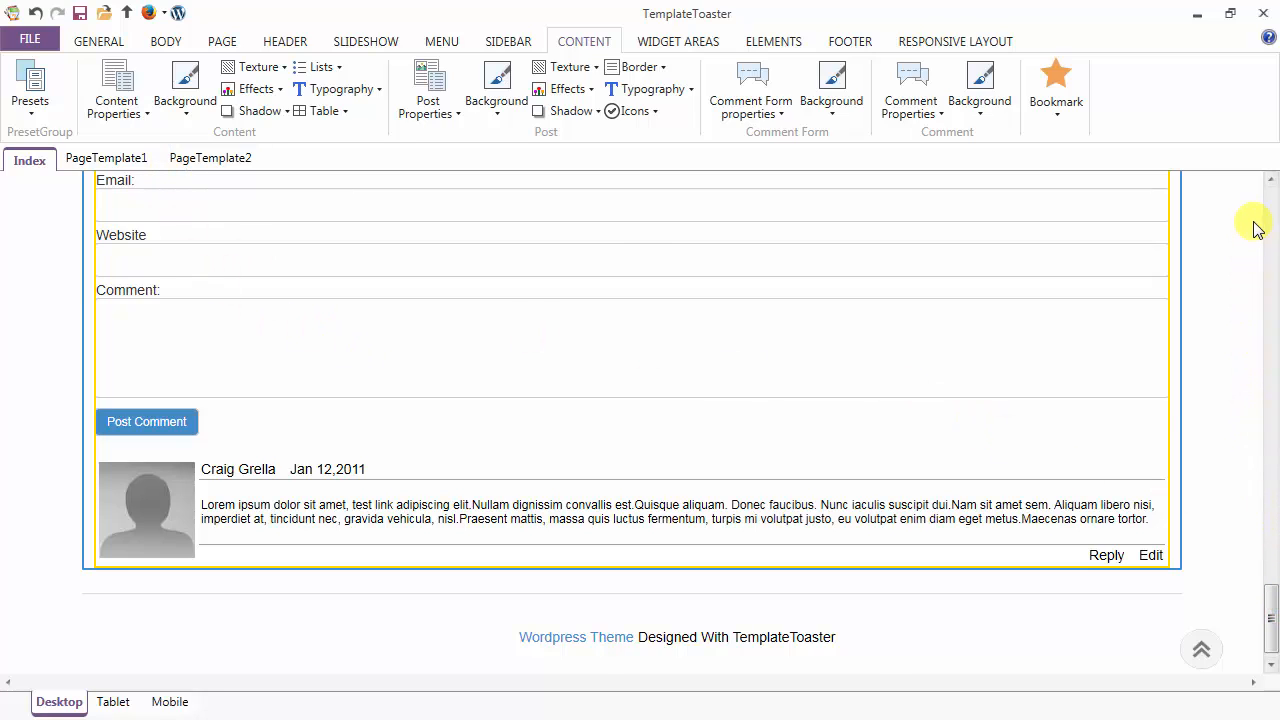
# Step: Set the content area's padding to 5 on all four sides together
pyautogui.moveTo(1264, 212)
pyautogui.mouseDown()
pyautogui.moveTo(1270, 248)
pyautogui.moveTo(1266, 218)
pyautogui.mouseUp()
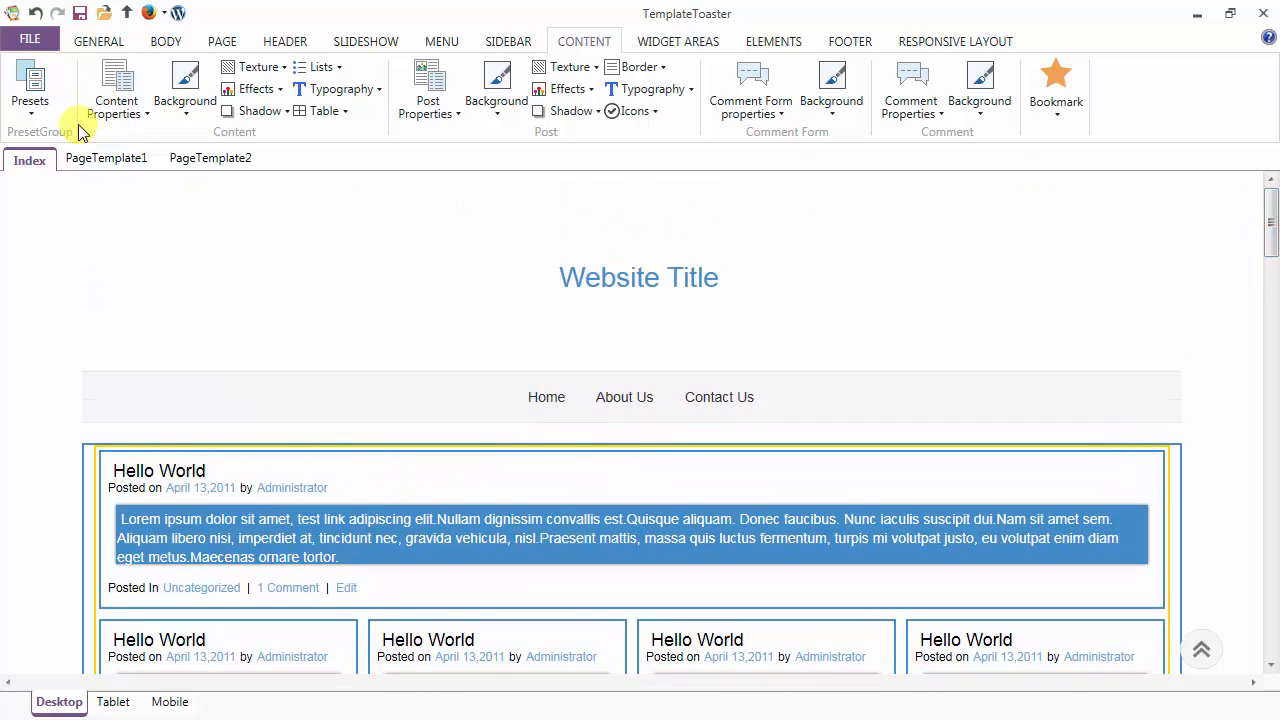
pyautogui.click(115, 95)
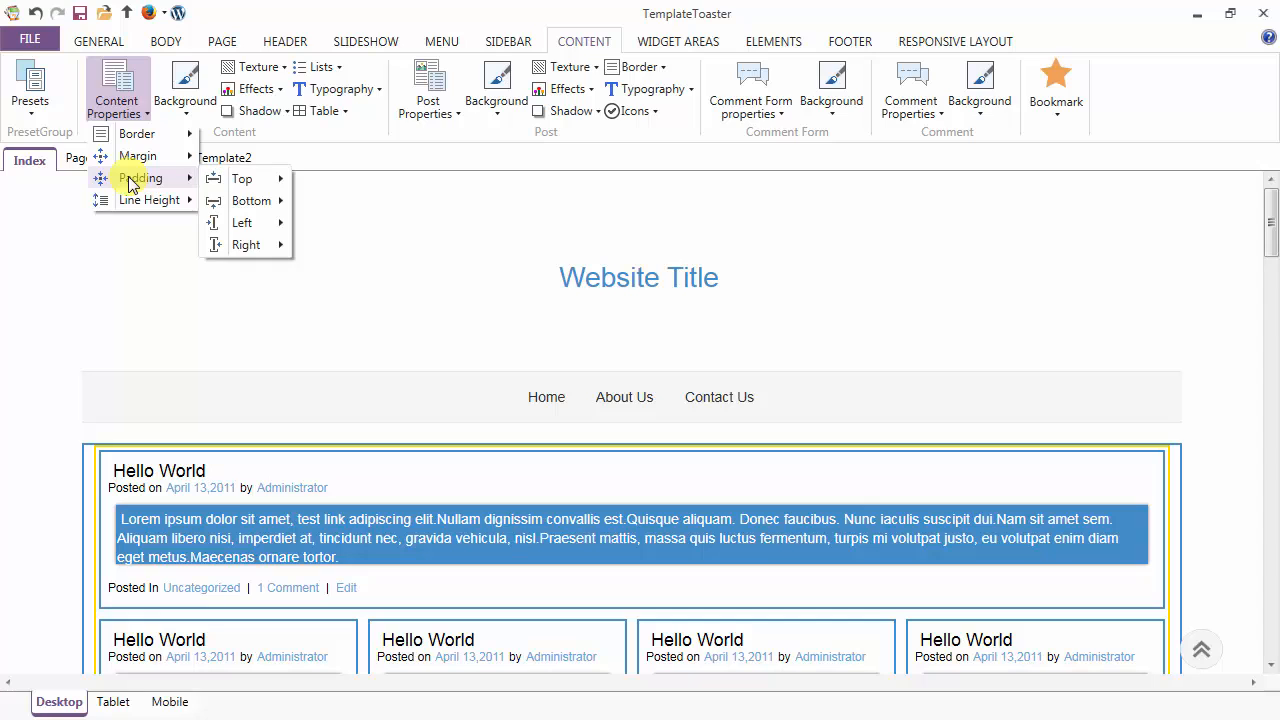
pyautogui.moveTo(250, 245)
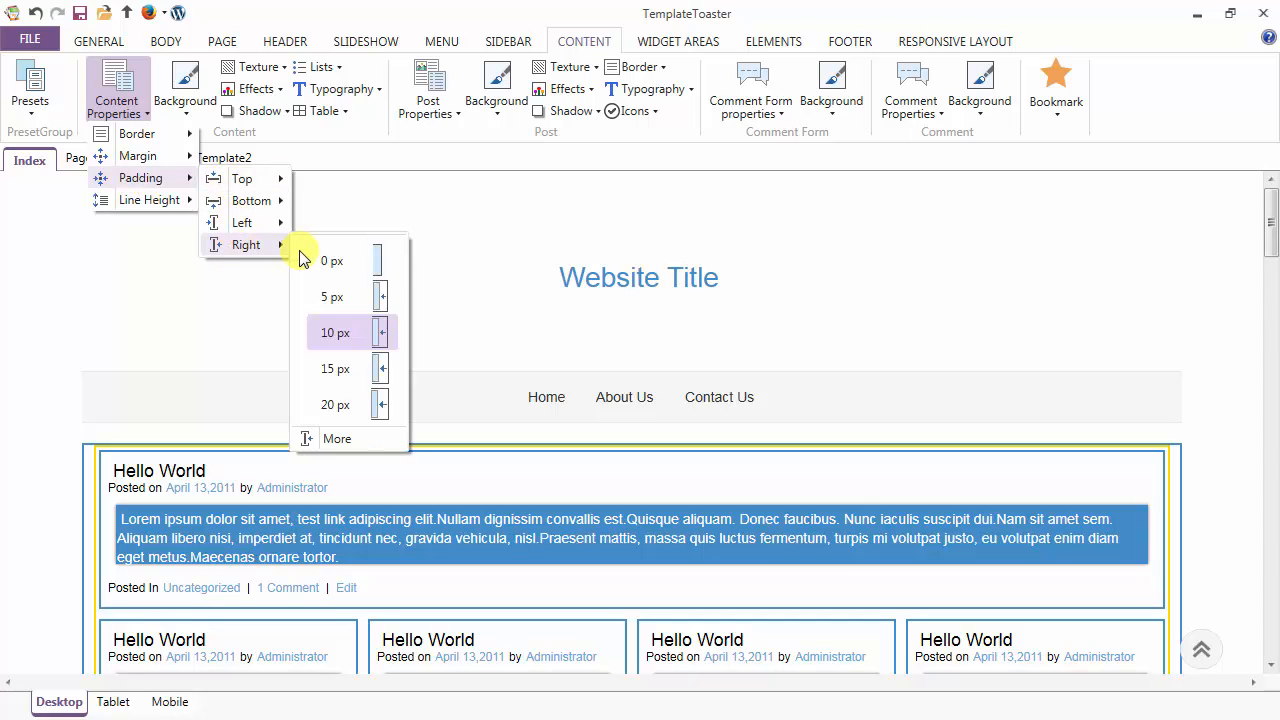
pyautogui.click(337, 441)
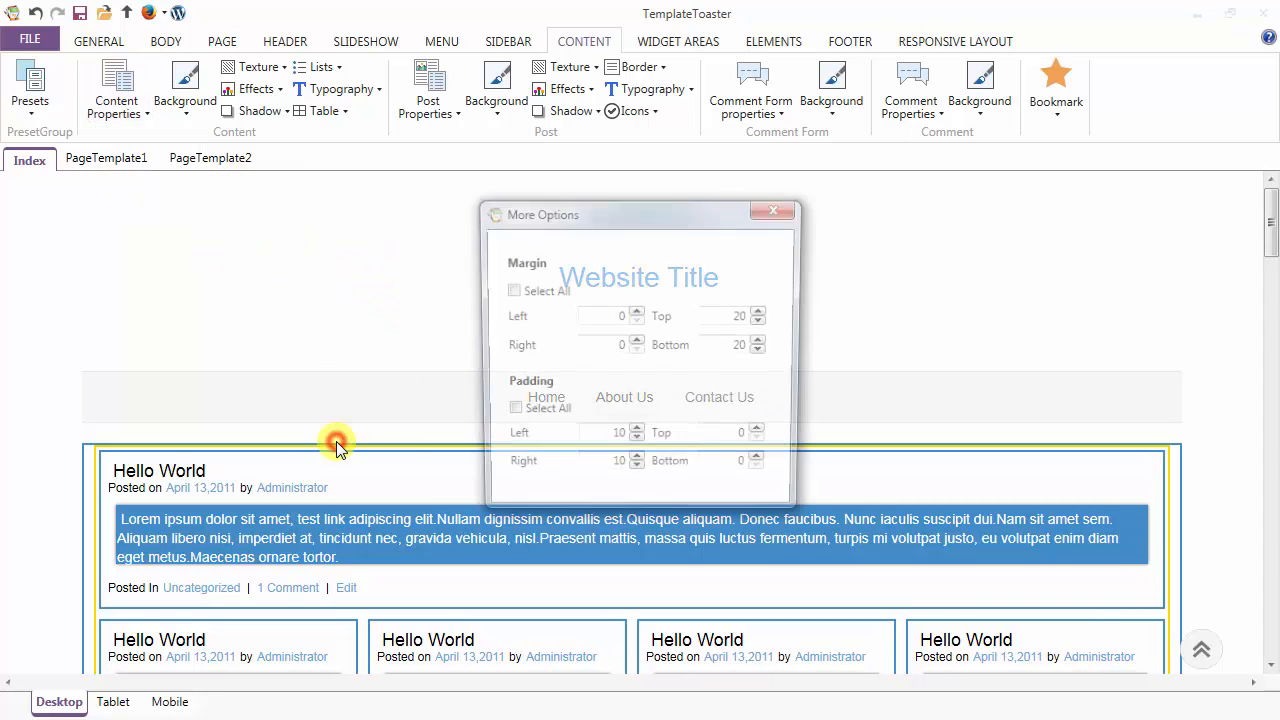
pyautogui.click(509, 414)
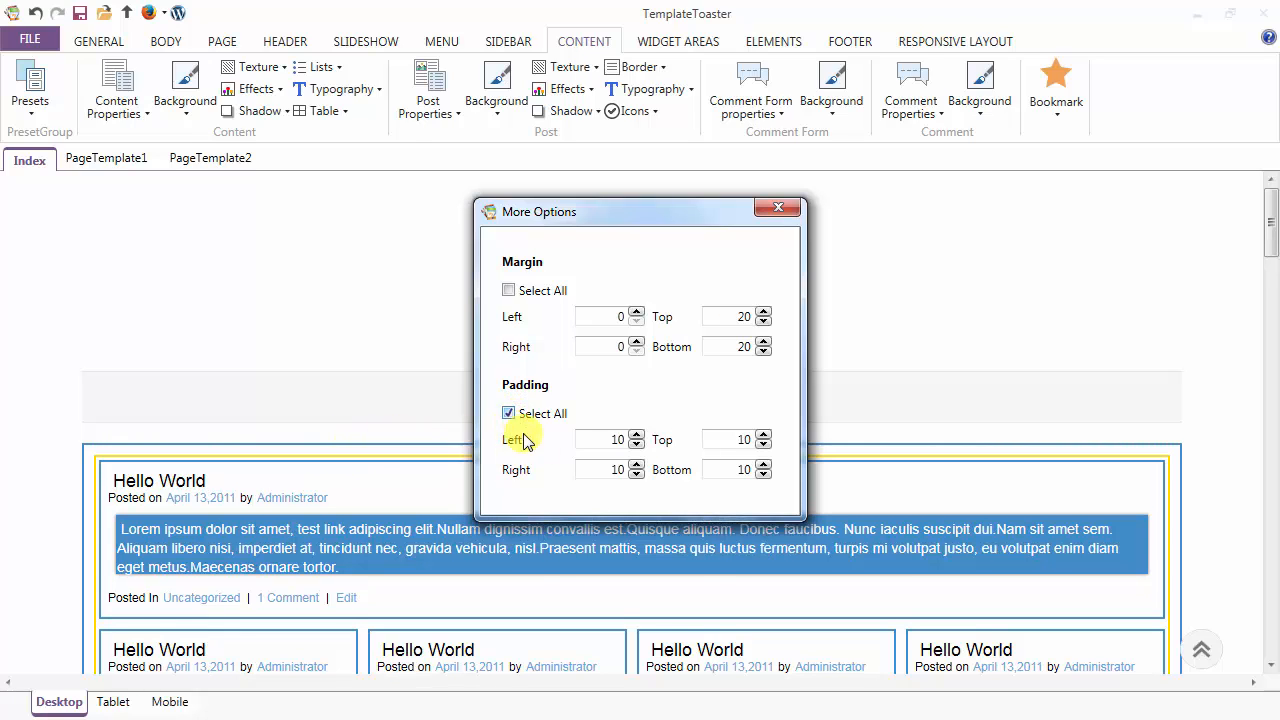
pyautogui.click(636, 445)
pyautogui.click(636, 445)
pyautogui.click(636, 445)
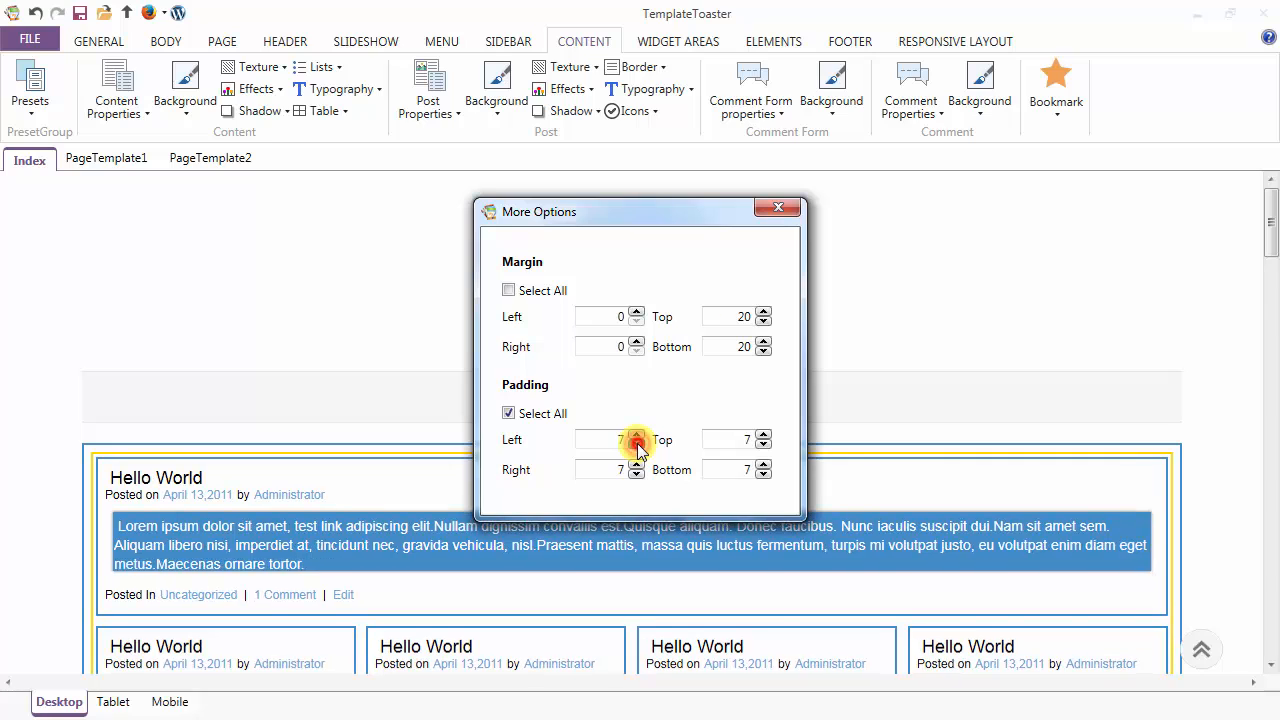
pyautogui.click(636, 445)
pyautogui.click(636, 445)
pyautogui.click(637, 444)
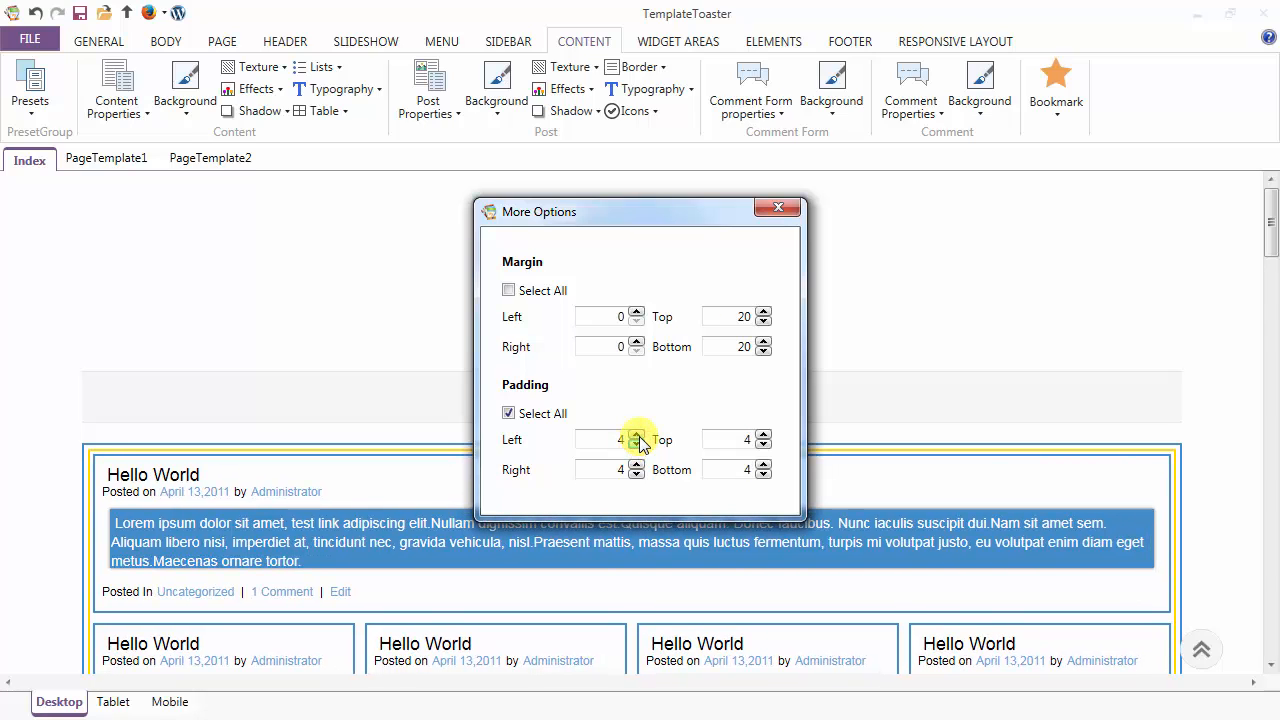
pyautogui.click(639, 436)
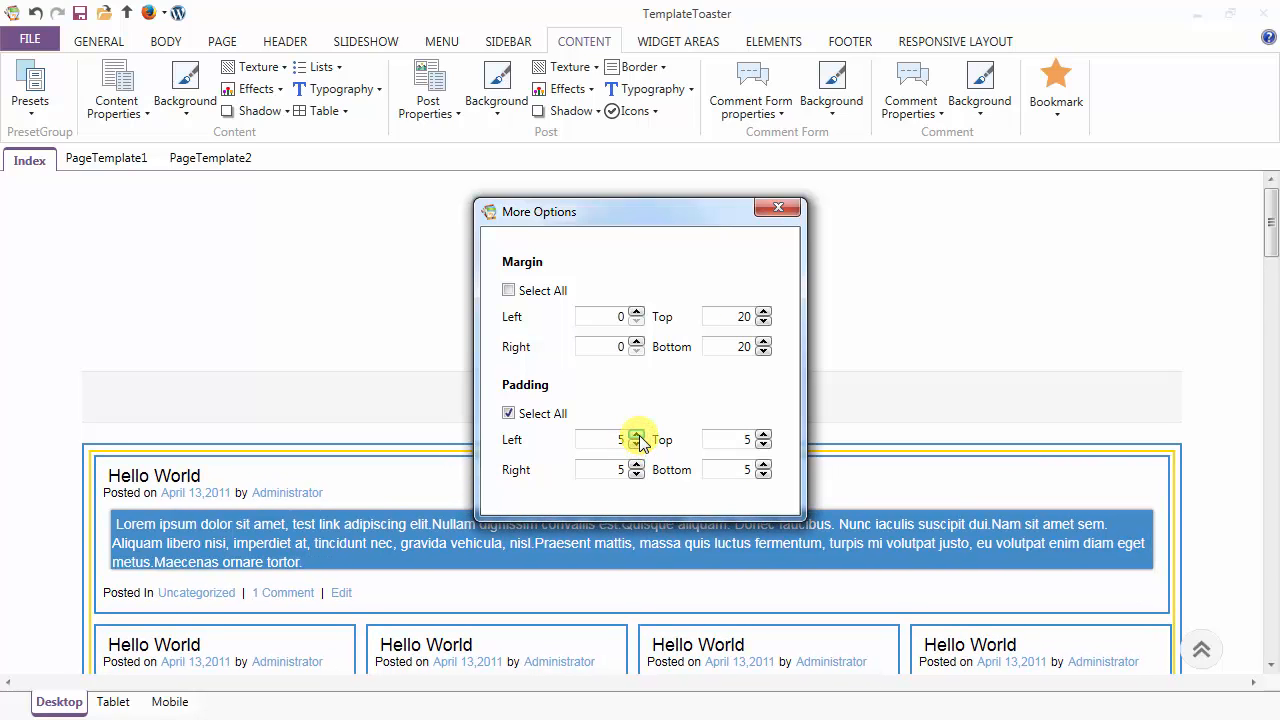
pyautogui.click(780, 209)
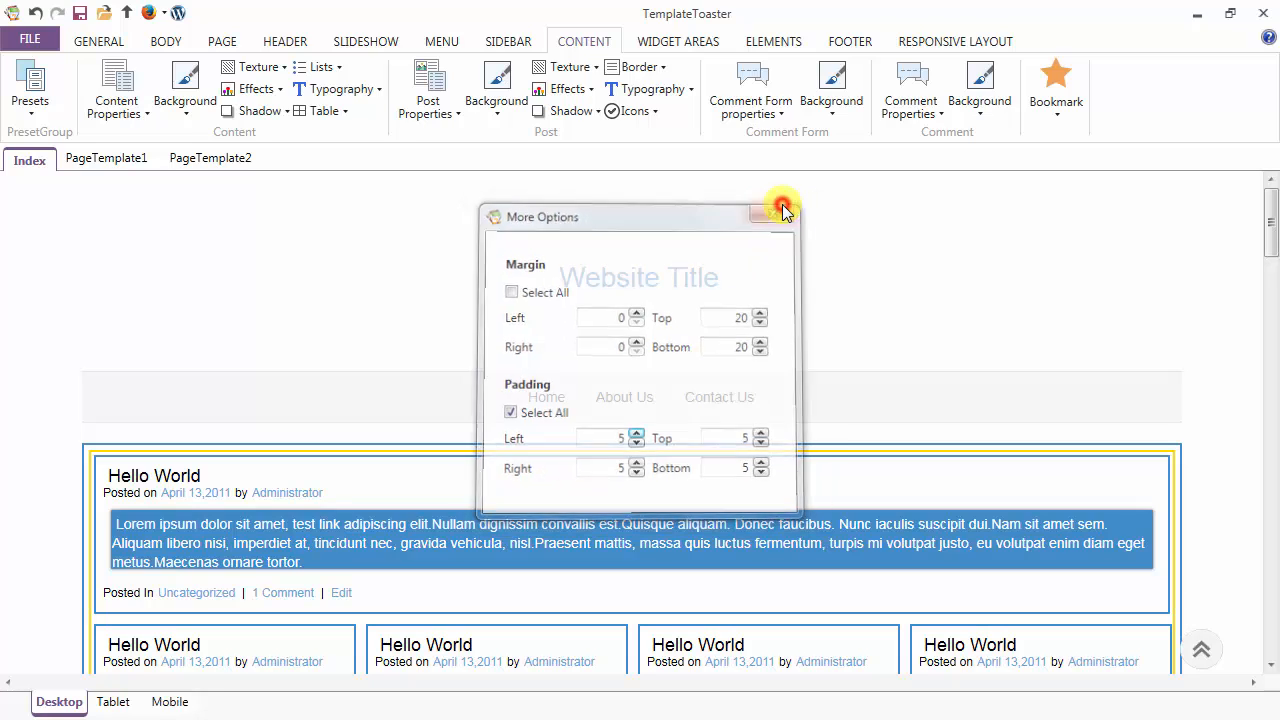
# Step: Set the content's line height to 30 px
pyautogui.click(118, 104)
pyautogui.moveTo(140, 207)
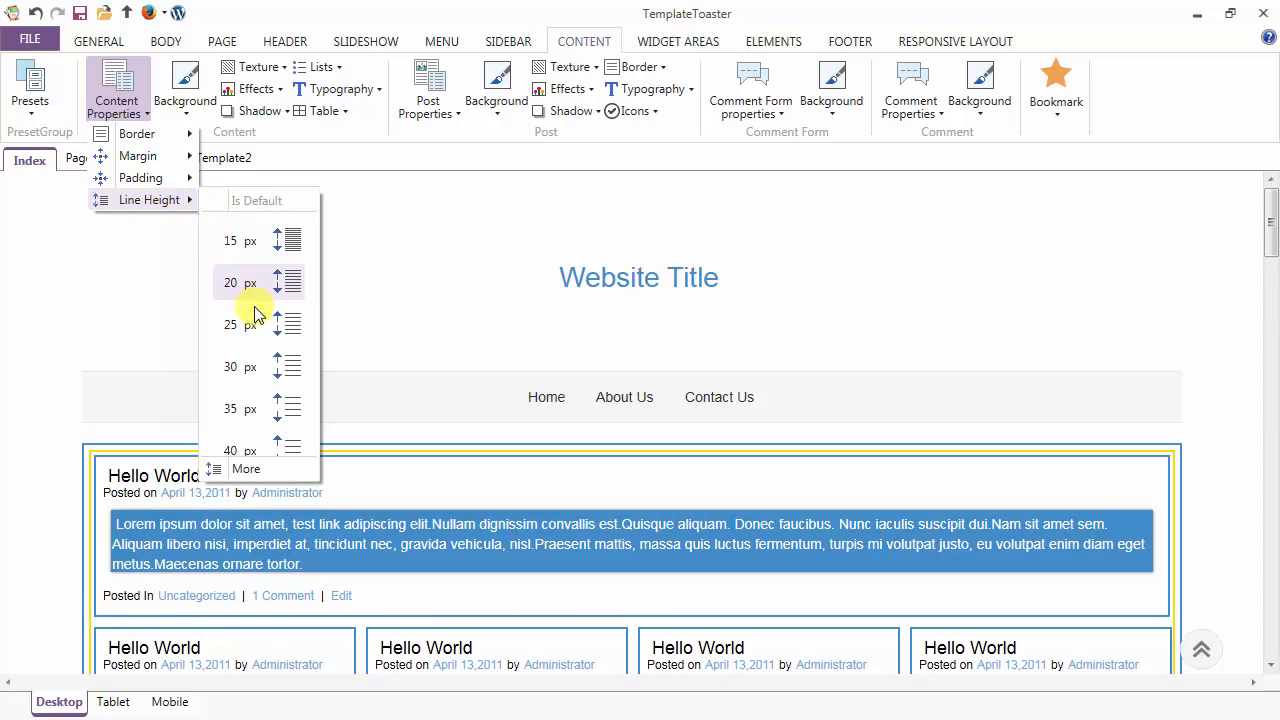
pyautogui.click(258, 377)
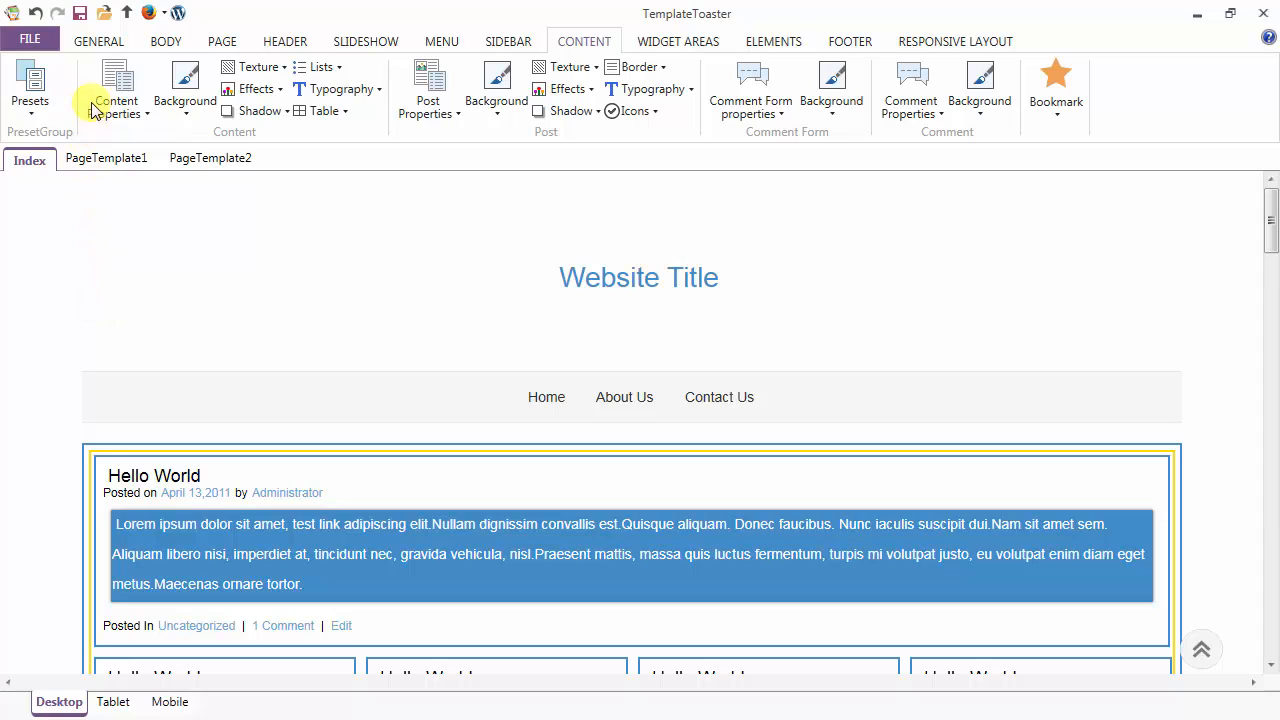
# Step: Set the content area's background to the lightest grey theme colour, directly beneath white
pyautogui.click(185, 90)
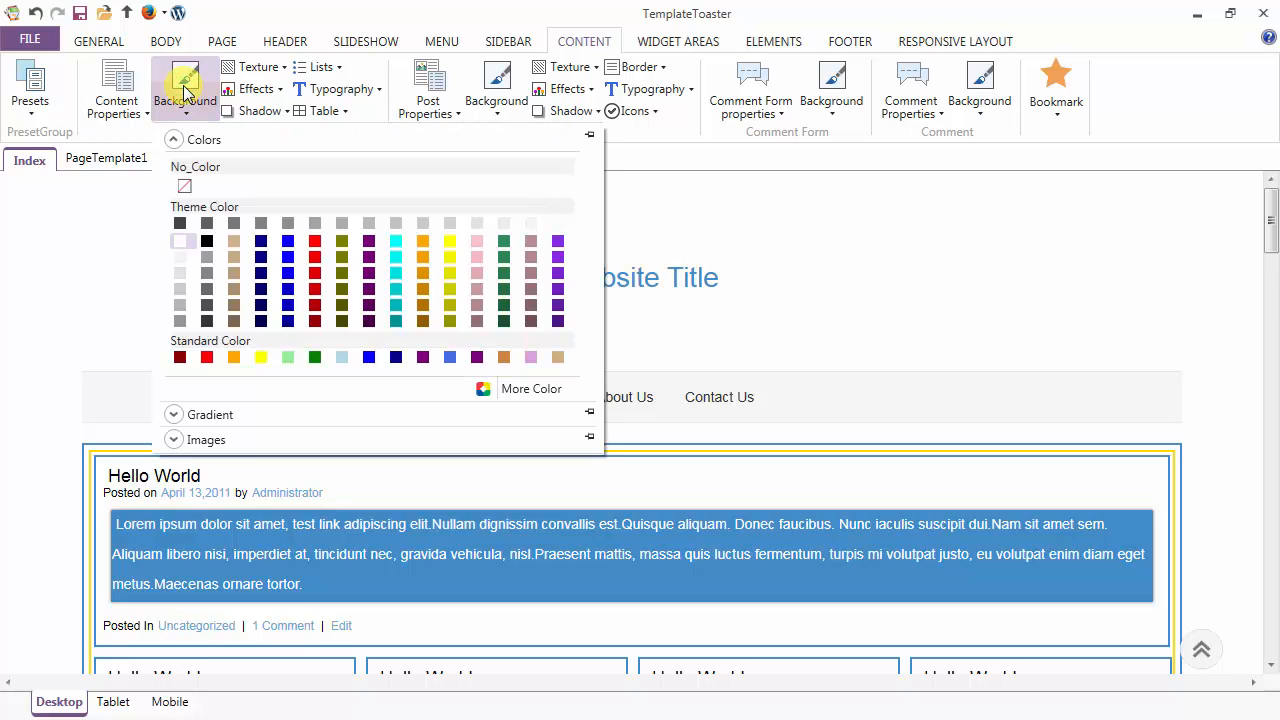
pyautogui.click(180, 256)
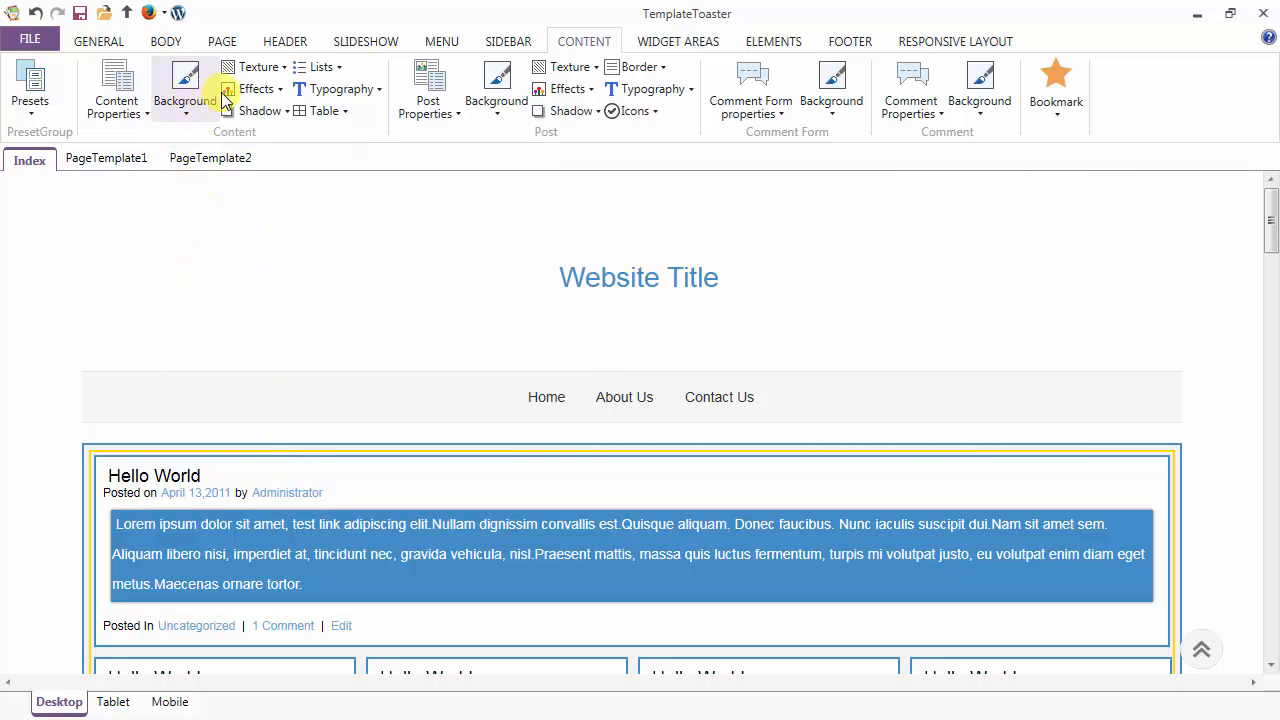
# Step: Look through the texture and effect galleries available for the content area
pyautogui.click(249, 70)
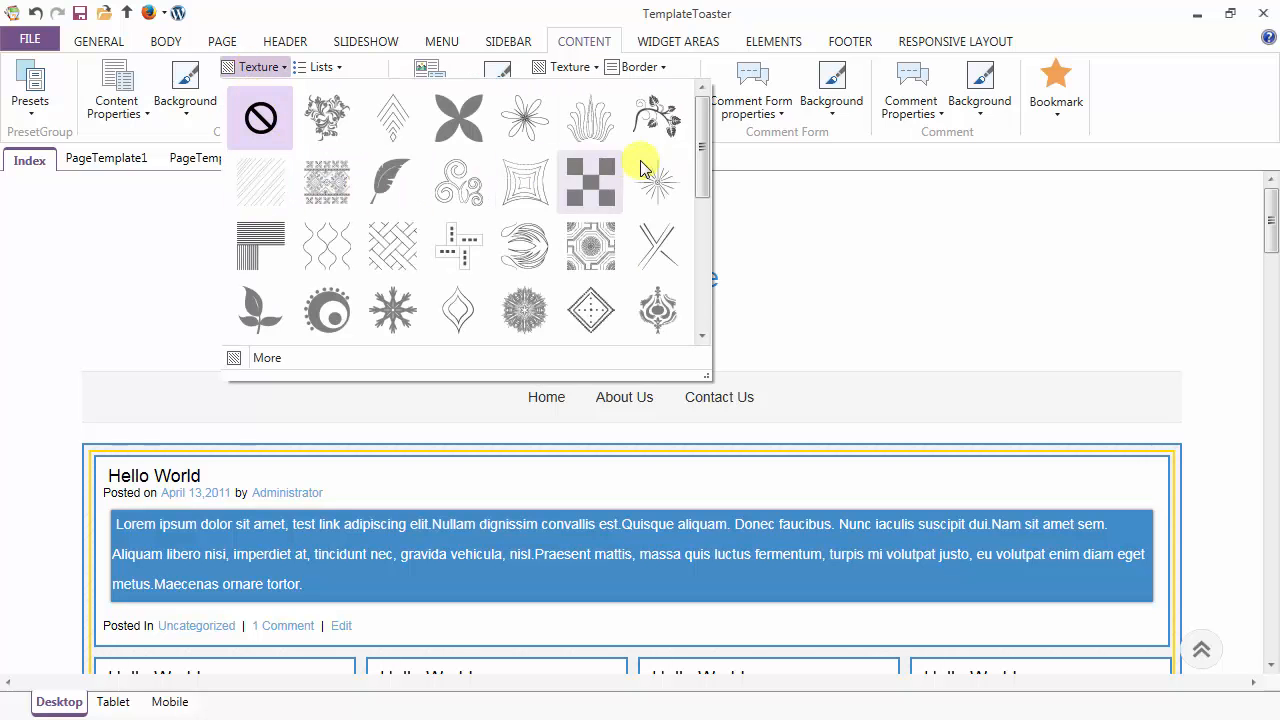
pyautogui.moveTo(699, 146); pyautogui.dragTo(706, 291)
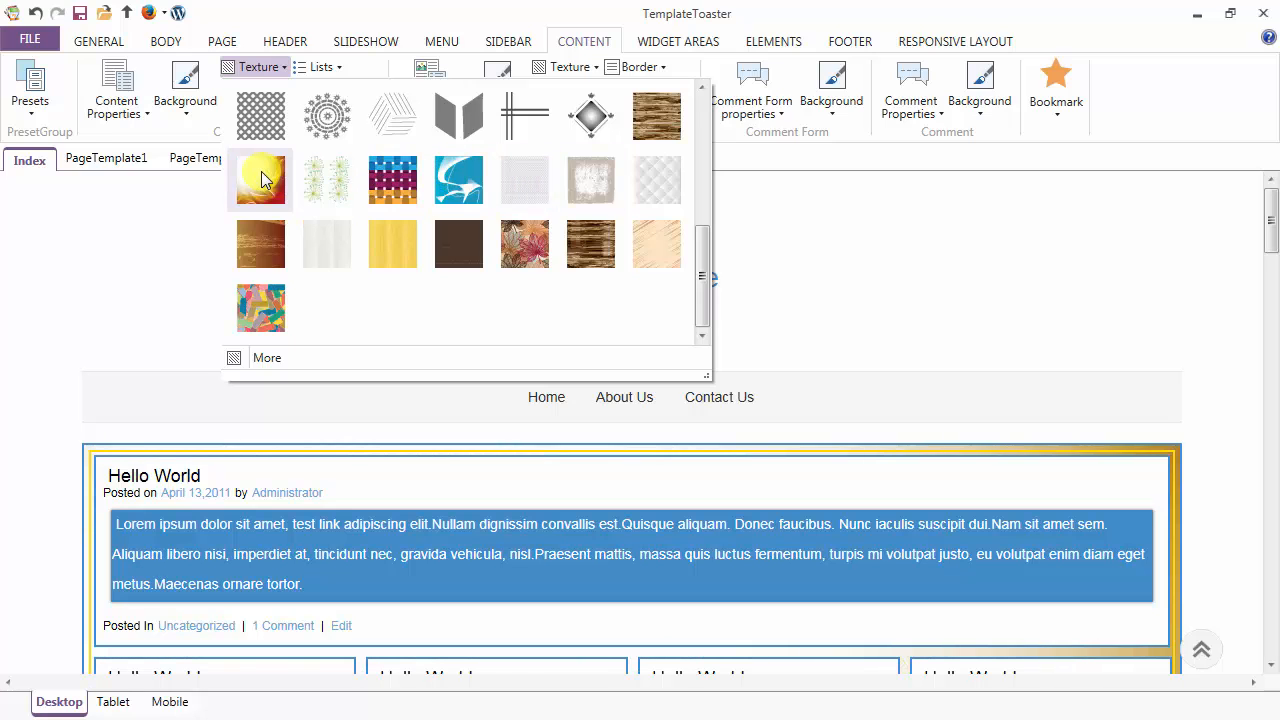
pyautogui.scroll(3, 258, 140)
pyautogui.click(257, 72)
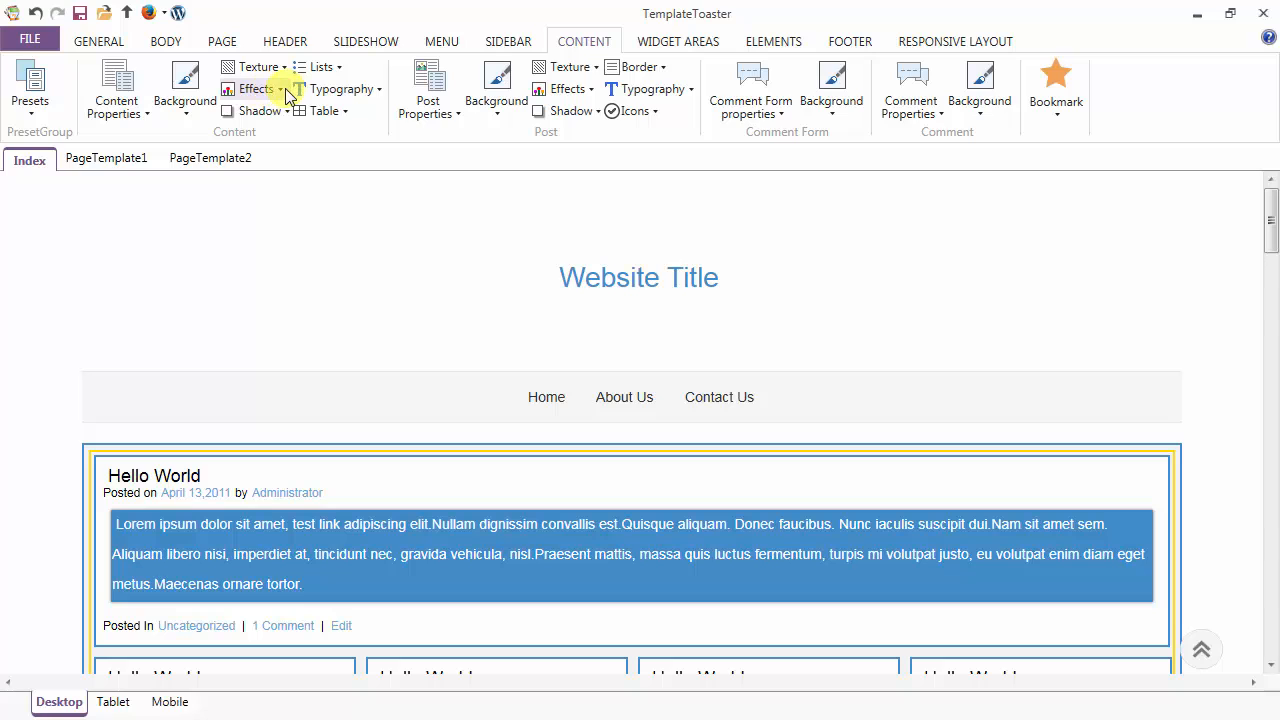
pyautogui.click(278, 92)
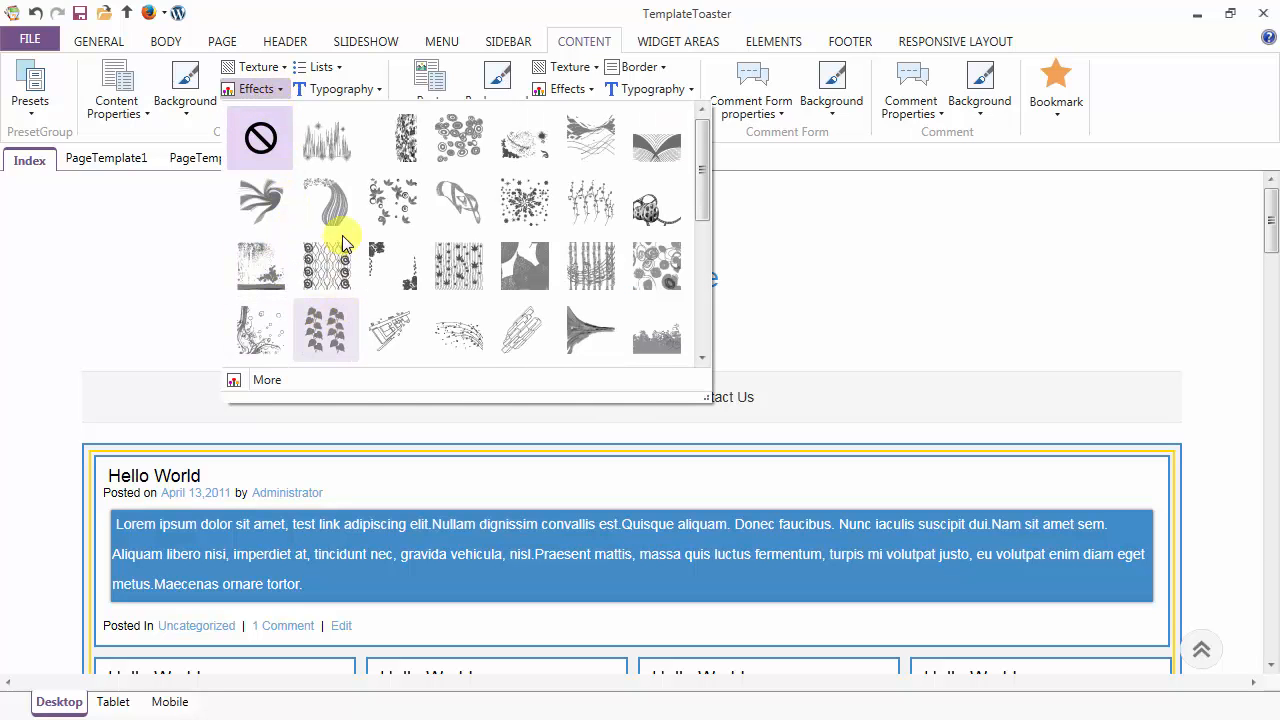
pyautogui.scroll(-5, 286, 362)
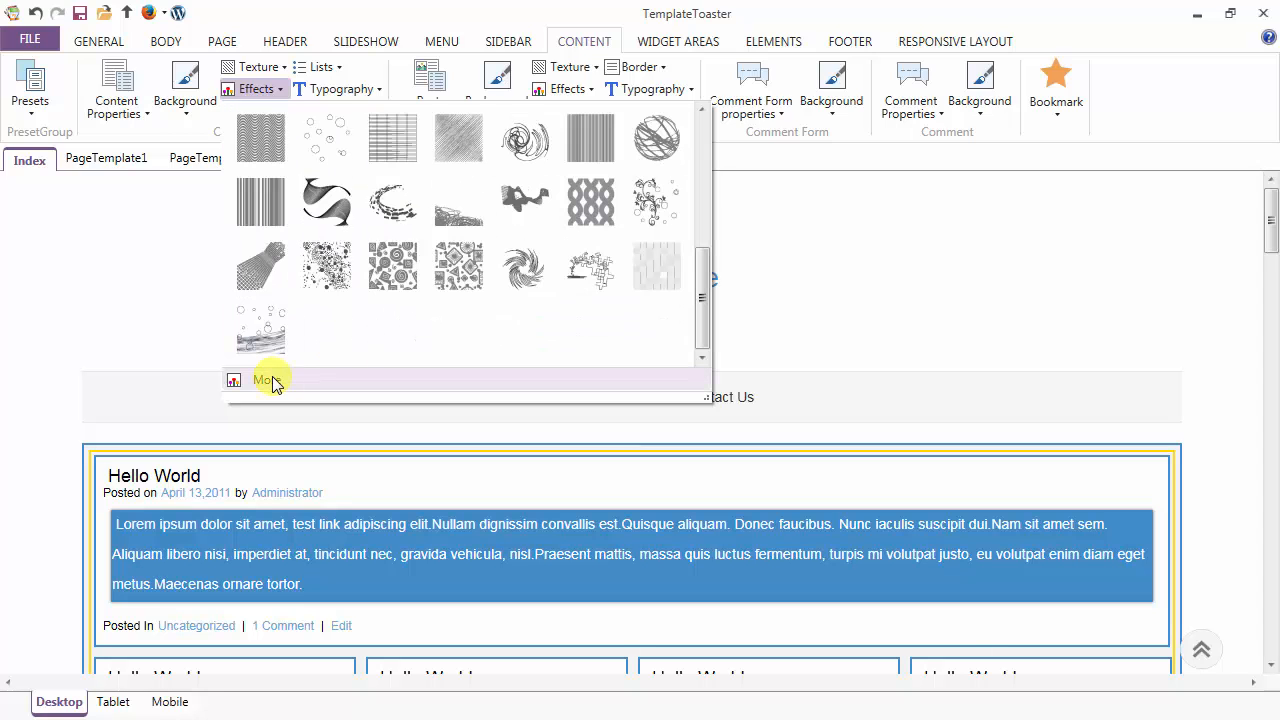
pyautogui.scroll(3, 300, 140)
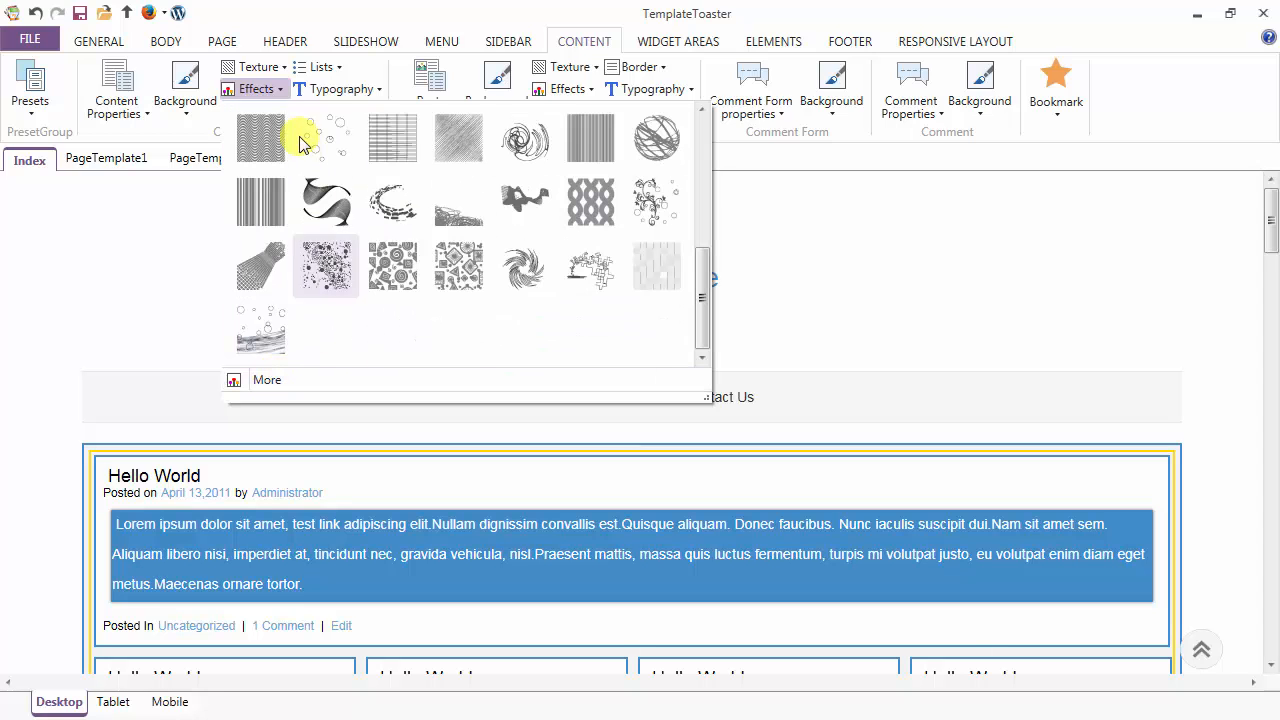
pyautogui.click(256, 89)
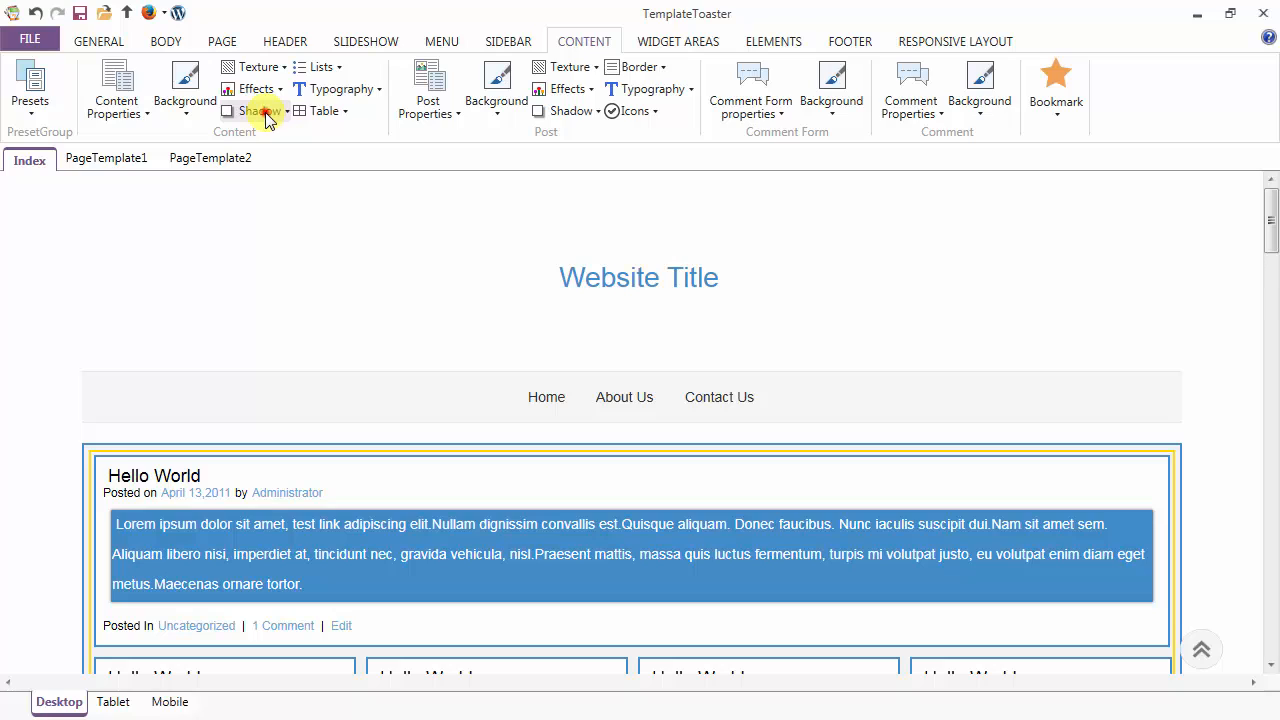
# Step: Apply the second shadow preset, along the upper edge, to the content area
pyautogui.click(264, 111)
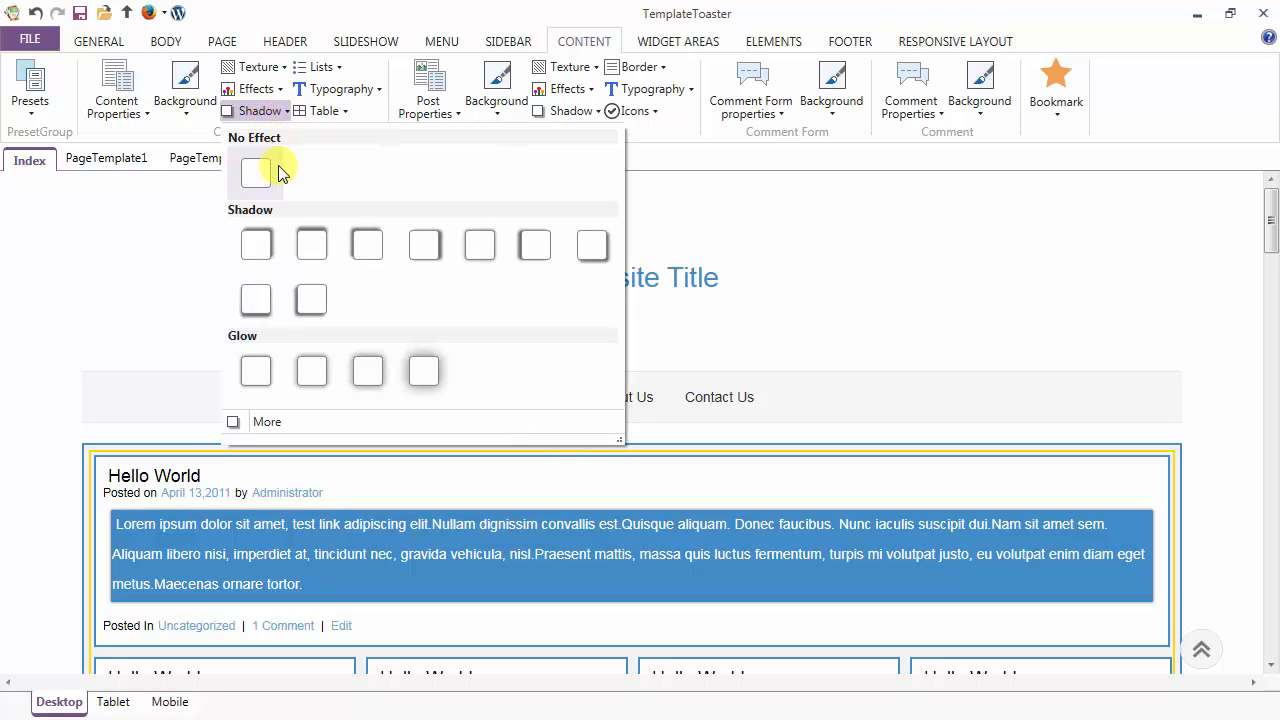
pyautogui.click(322, 248)
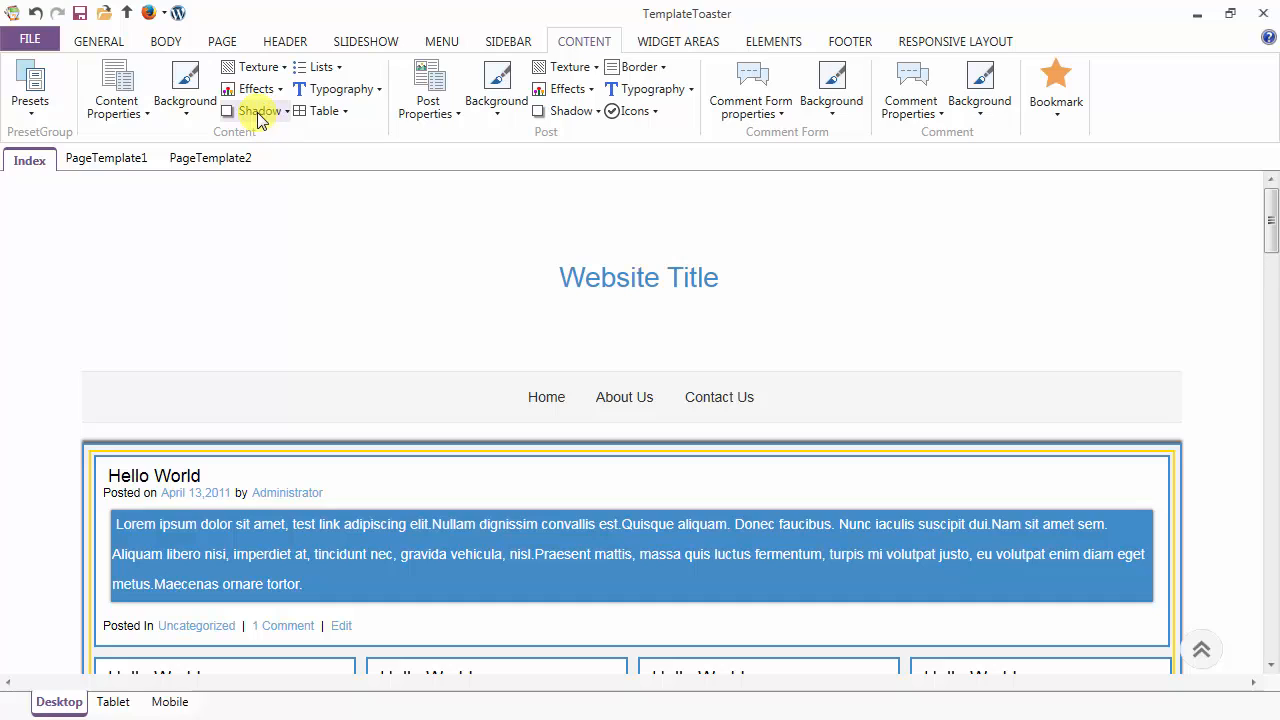
# Step: Set the ordered list's font style in the content area to Italic
pyautogui.click(318, 70)
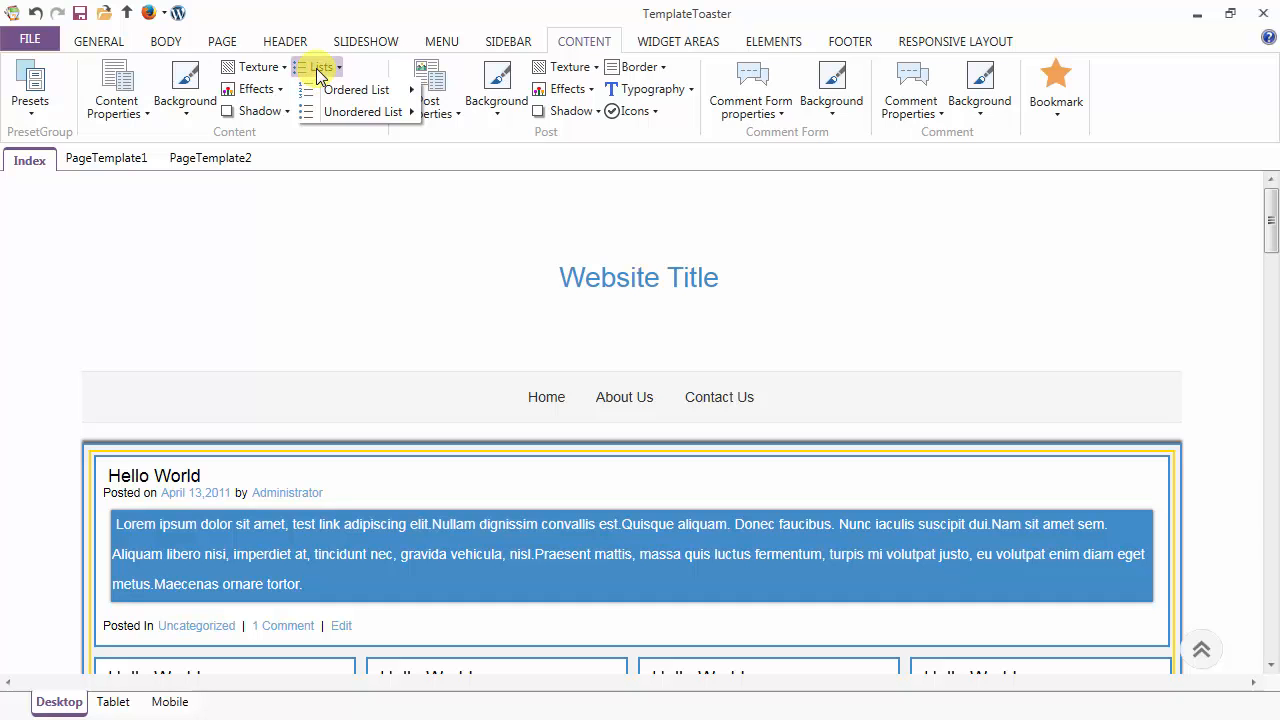
pyautogui.click(318, 70)
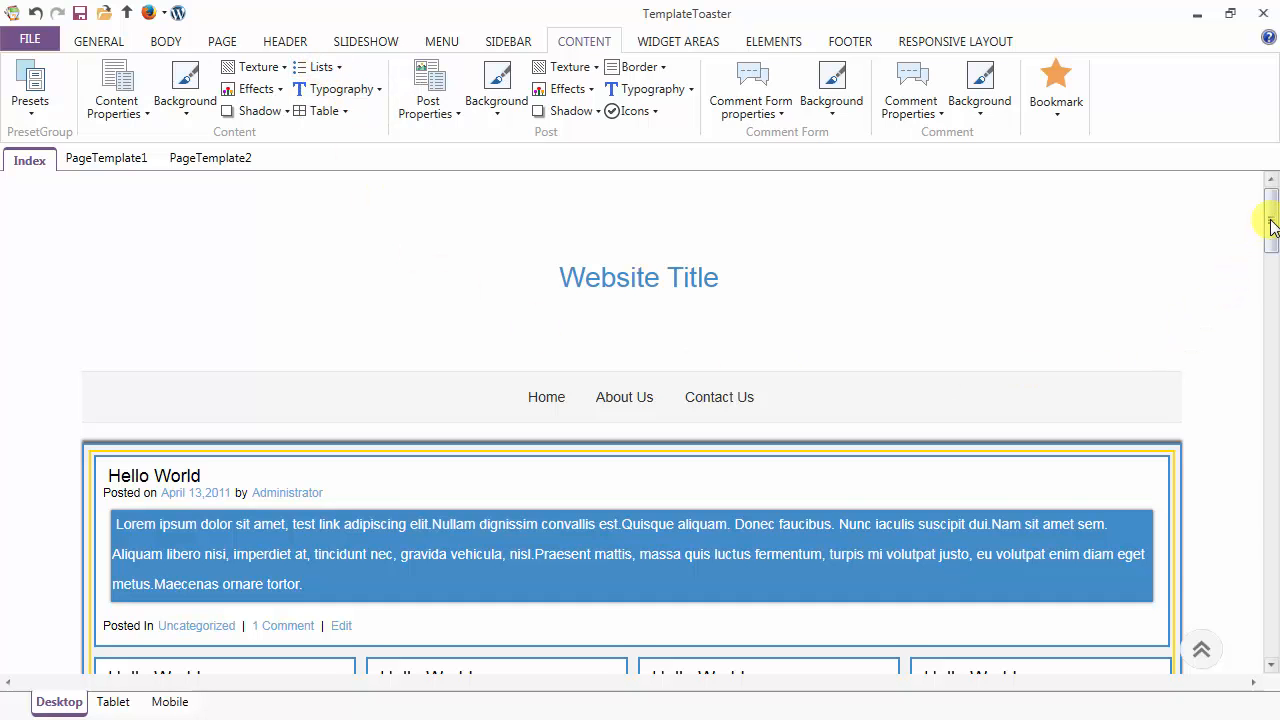
pyautogui.moveTo(1272, 225); pyautogui.dragTo(1272, 515)
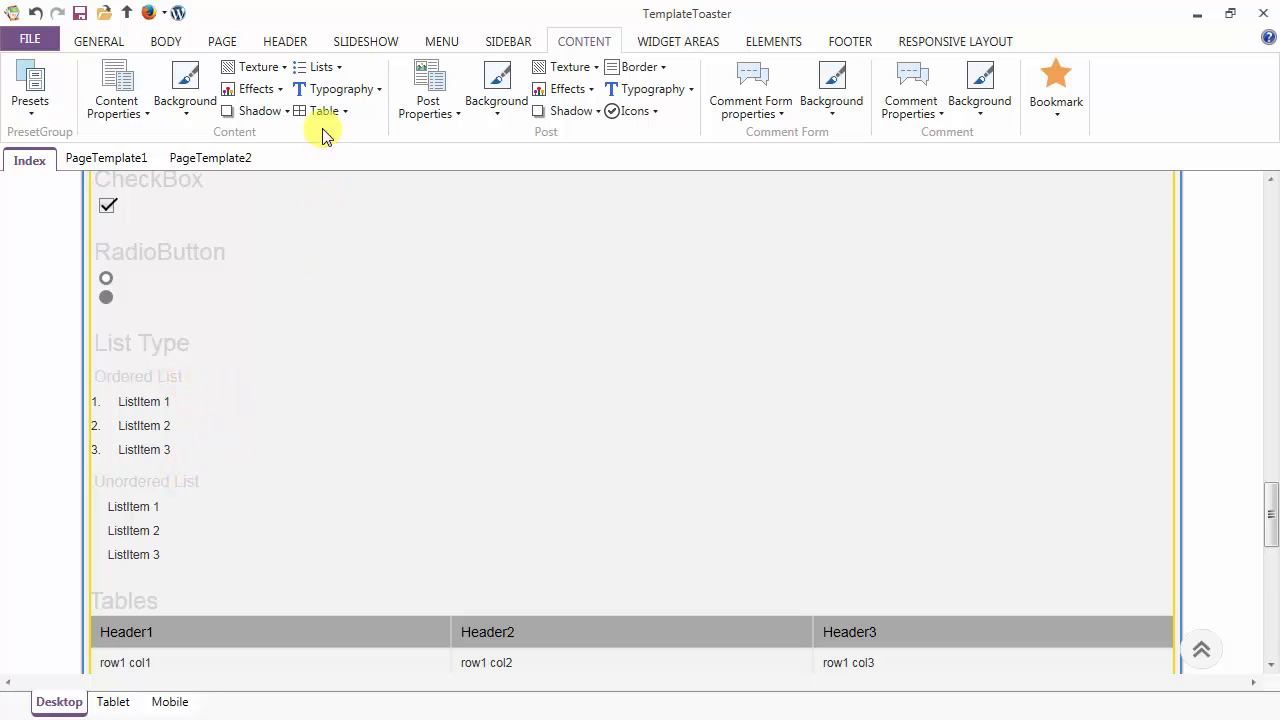
pyautogui.click(326, 68)
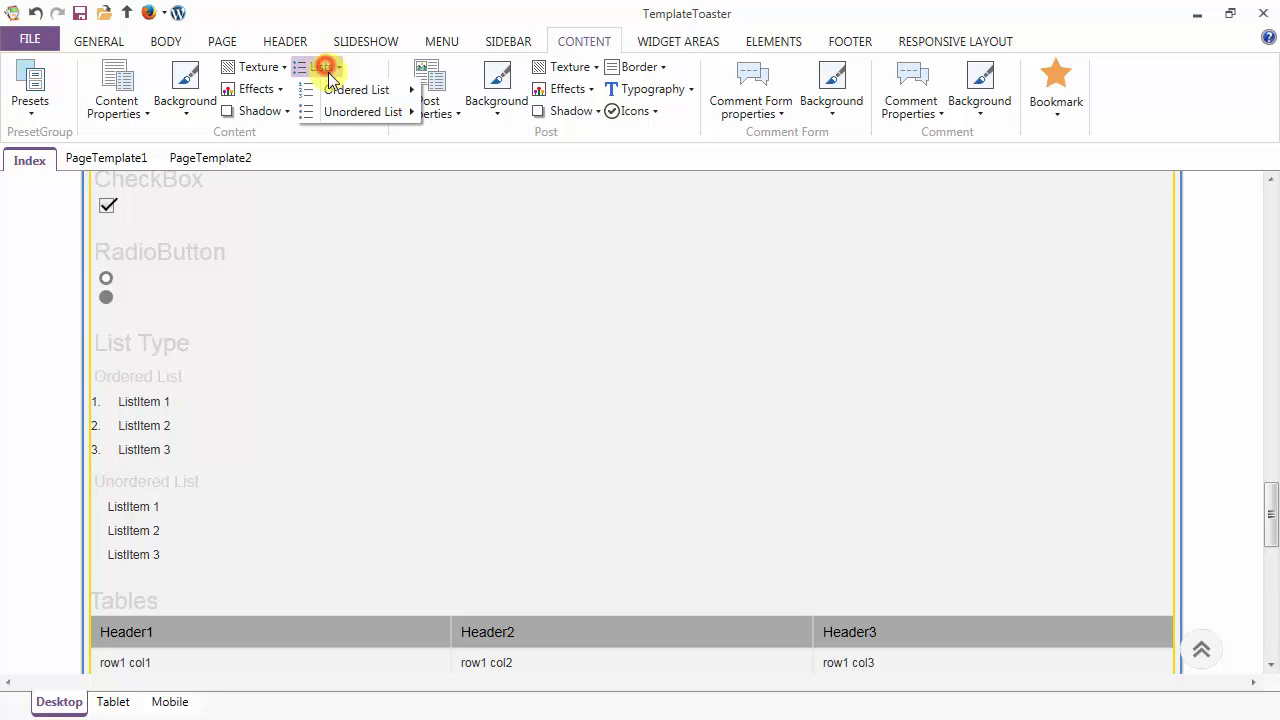
pyautogui.moveTo(334, 89)
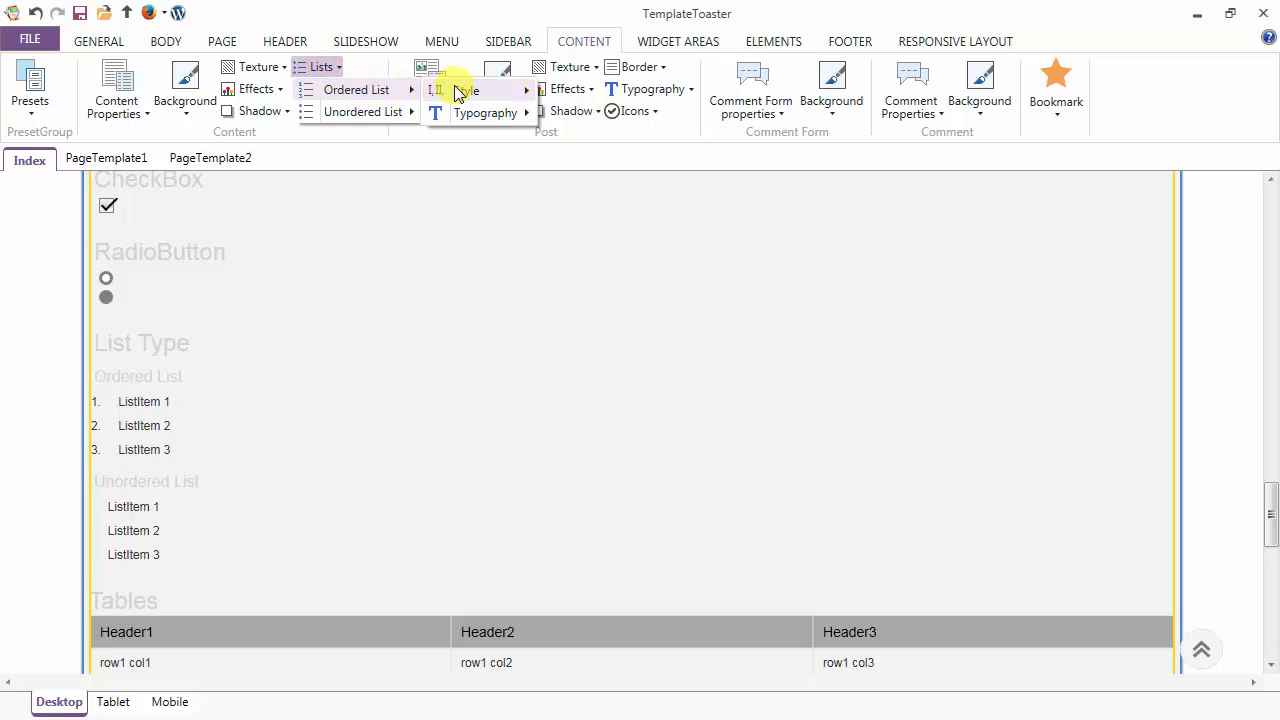
pyautogui.moveTo(459, 92)
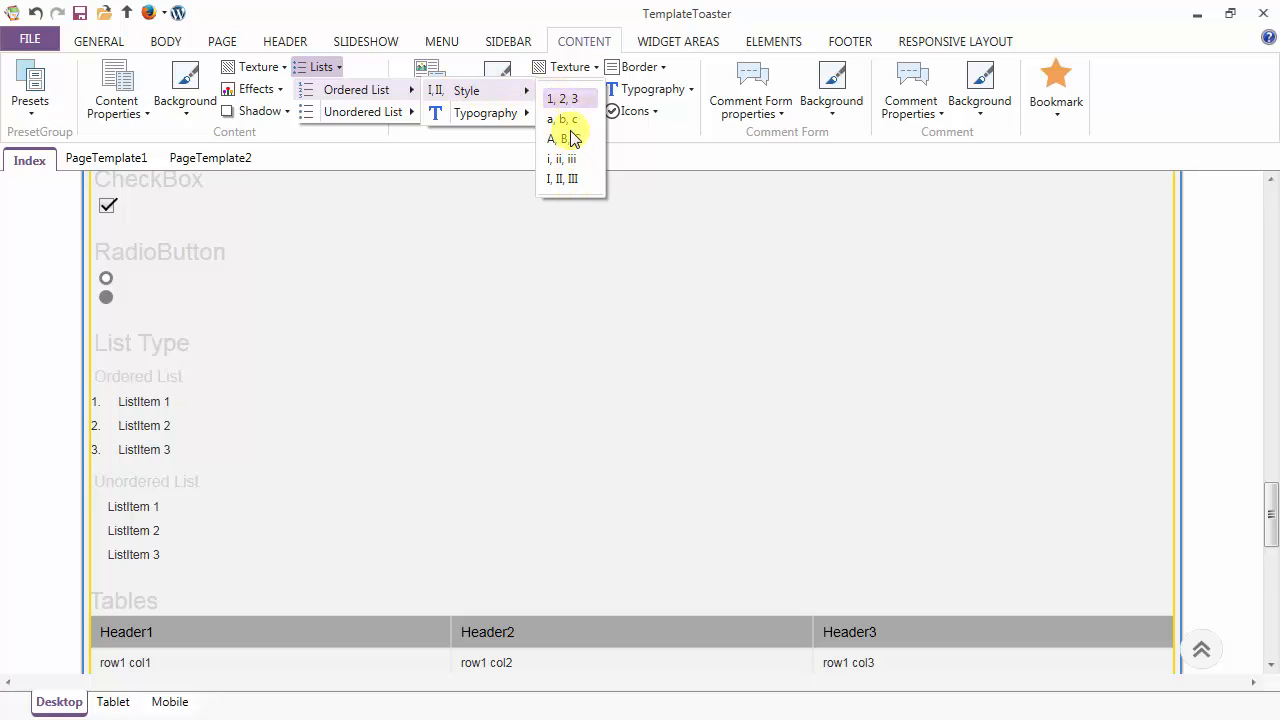
pyautogui.click(478, 116)
pyautogui.moveTo(563, 120)
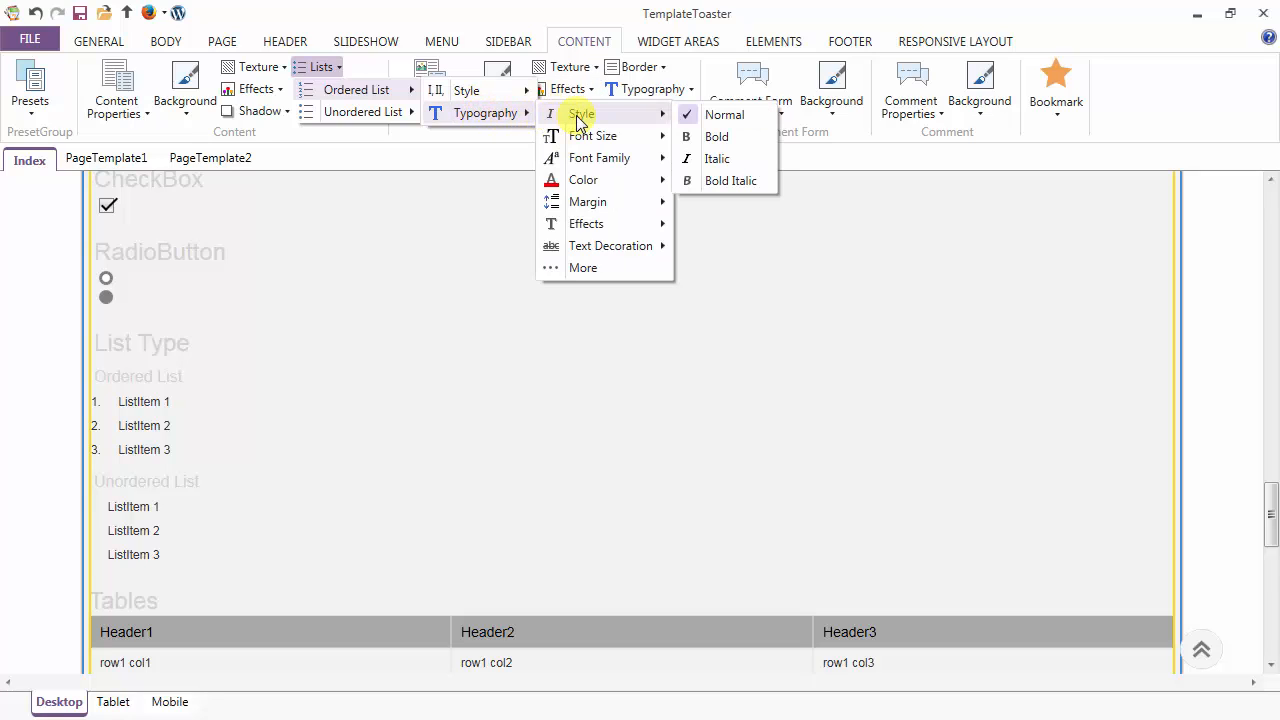
pyautogui.click(719, 158)
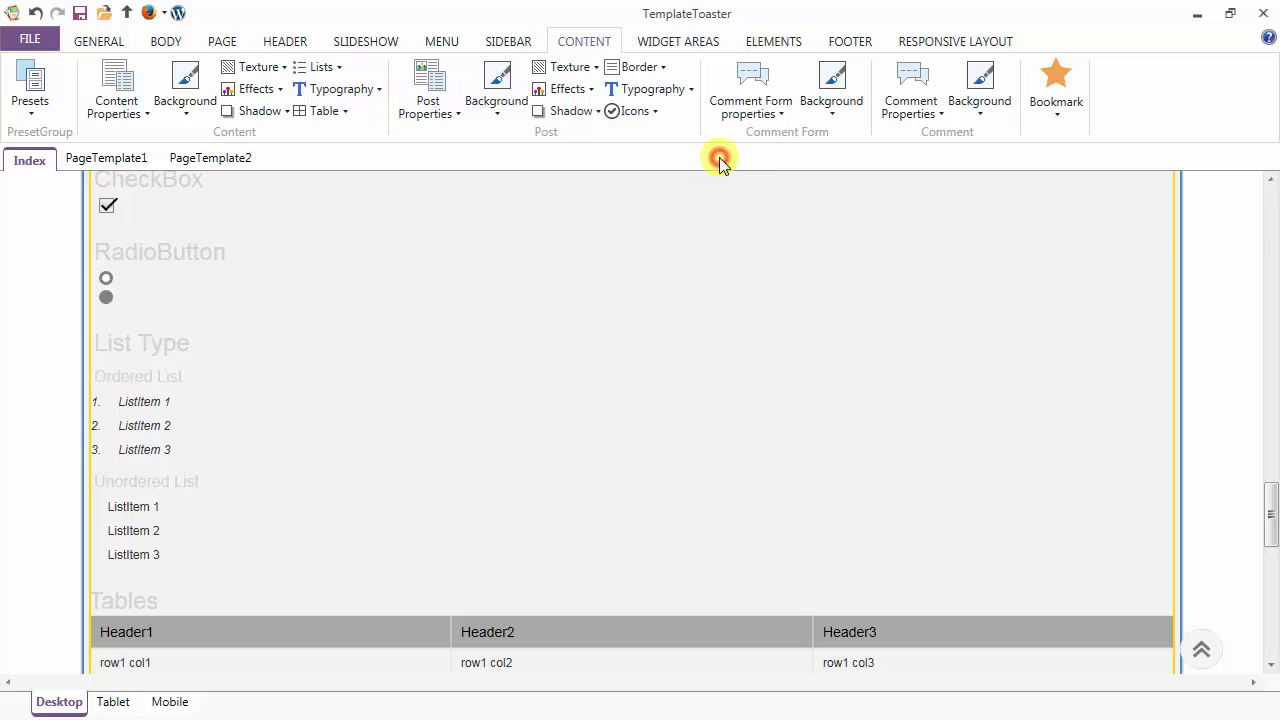
# Step: Set the ordered list's font size to 14
pyautogui.click(330, 68)
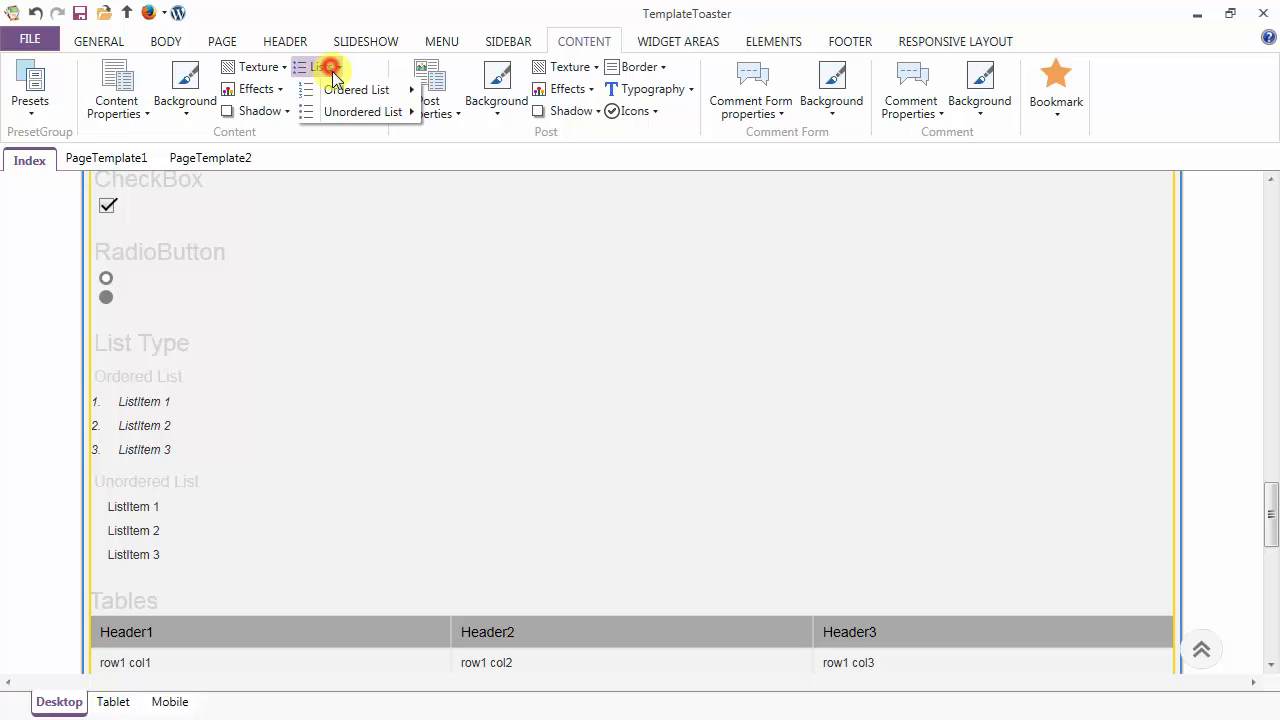
pyautogui.moveTo(400, 89)
pyautogui.moveTo(458, 116)
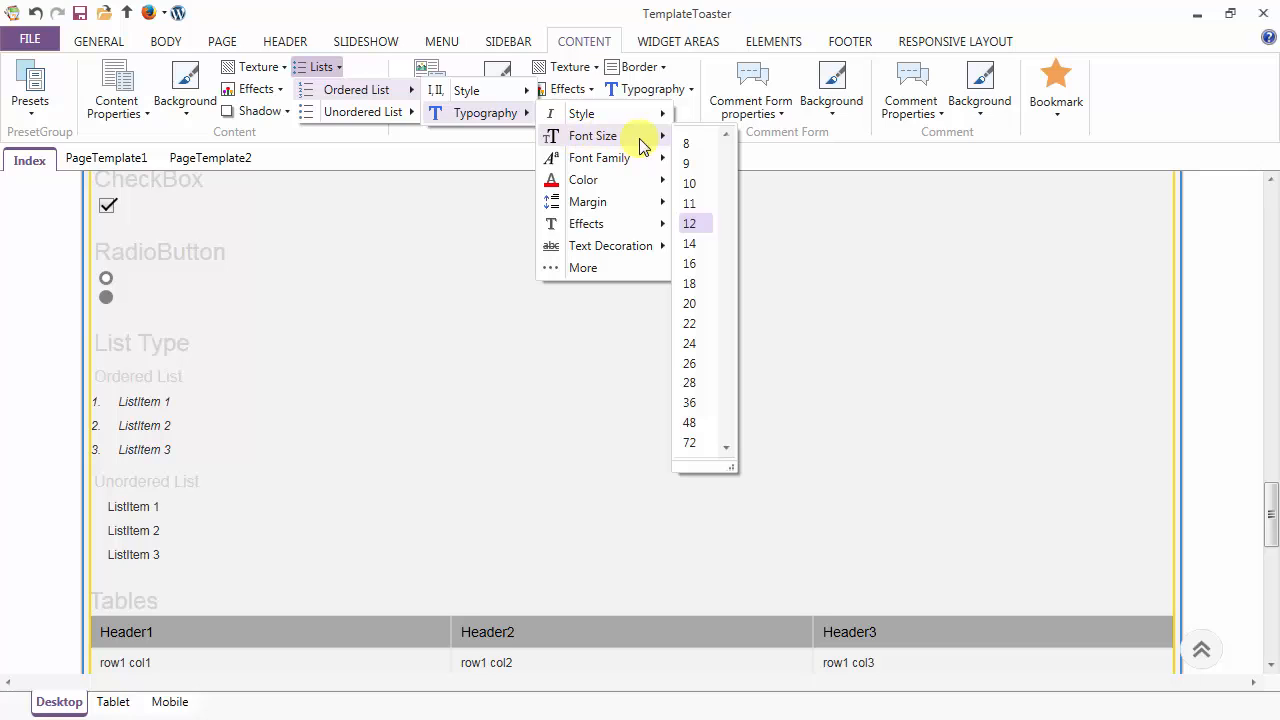
pyautogui.click(692, 246)
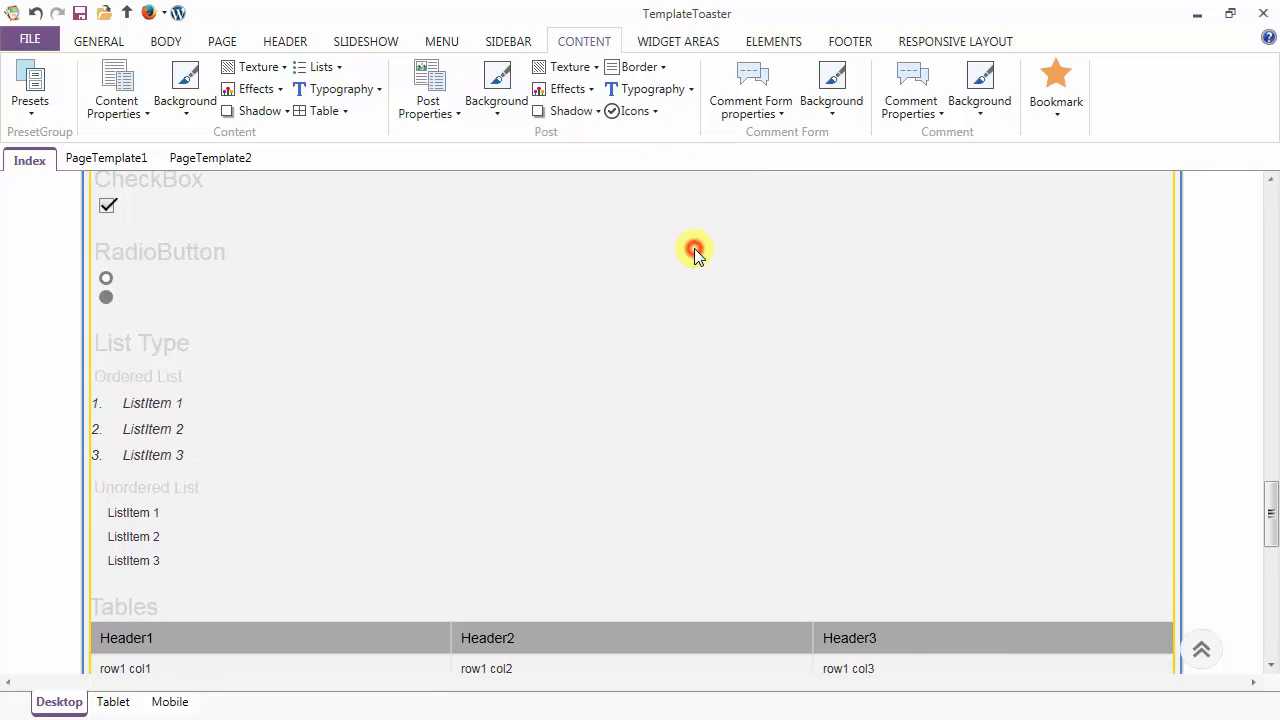
# Step: Set the ordered list's text colour to the custom near-black #150909
pyautogui.click(320, 68)
pyautogui.moveTo(329, 92)
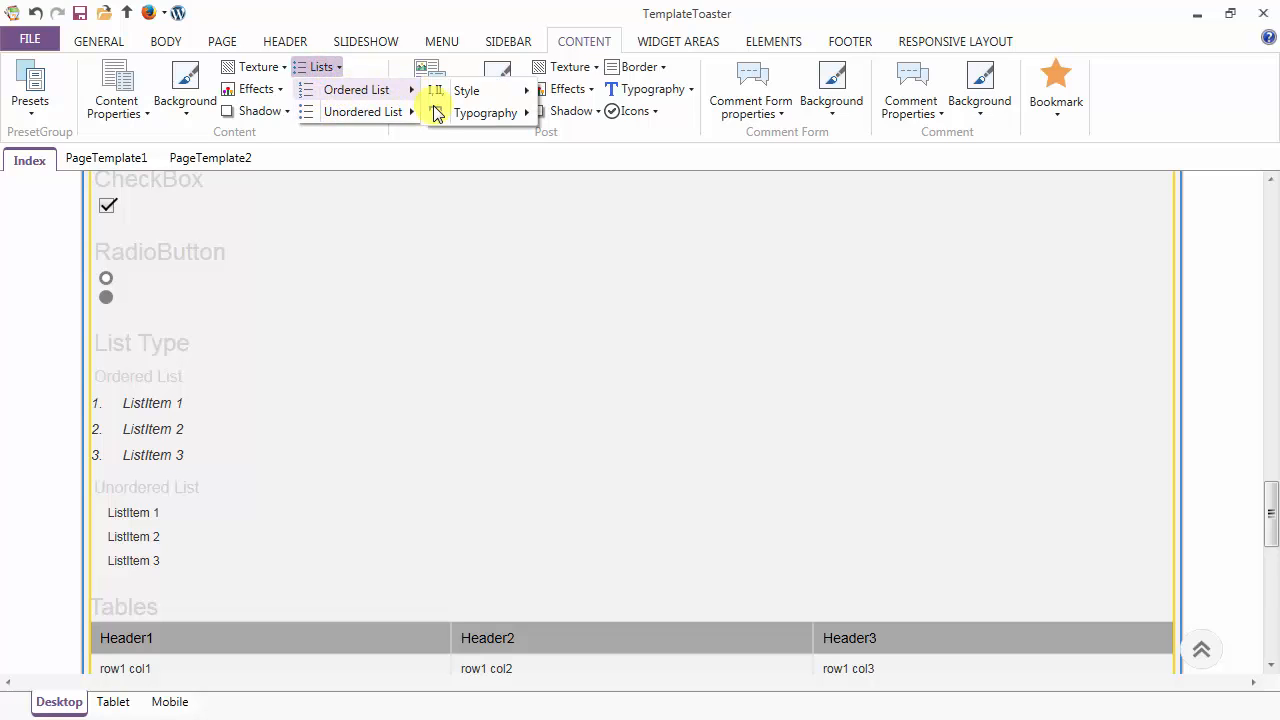
pyautogui.moveTo(437, 118)
pyautogui.moveTo(576, 162)
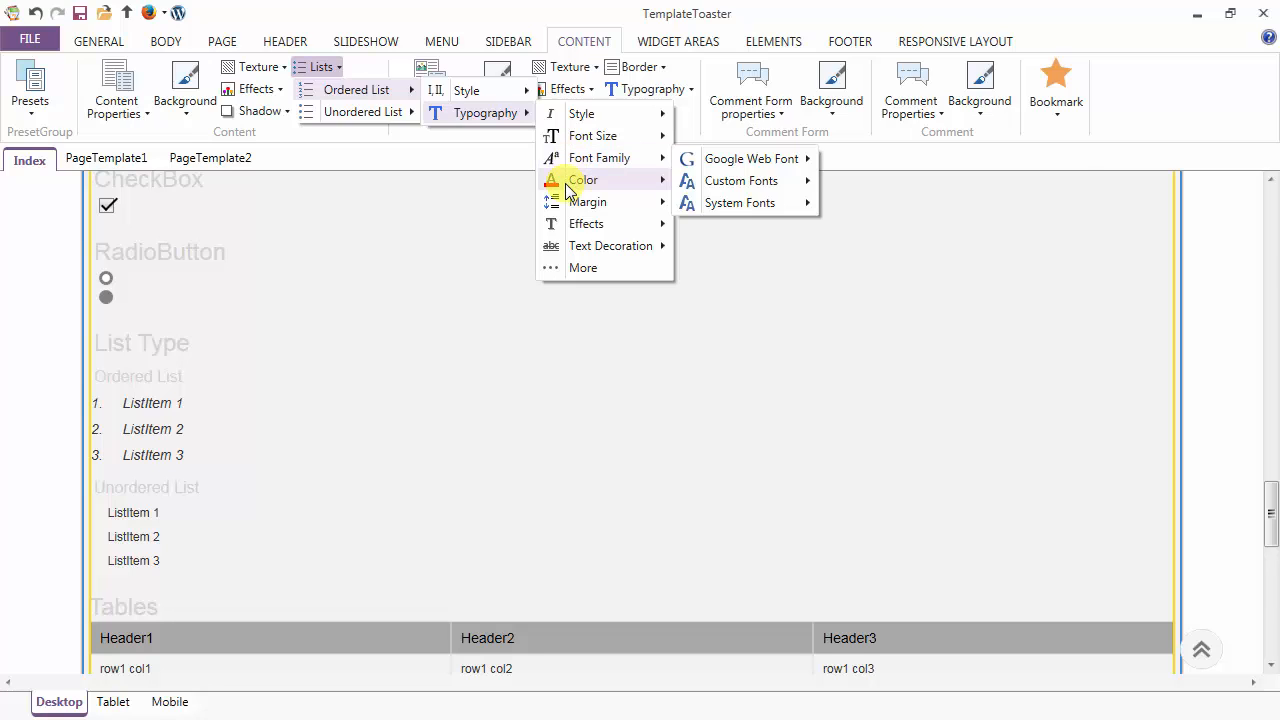
pyautogui.moveTo(567, 185)
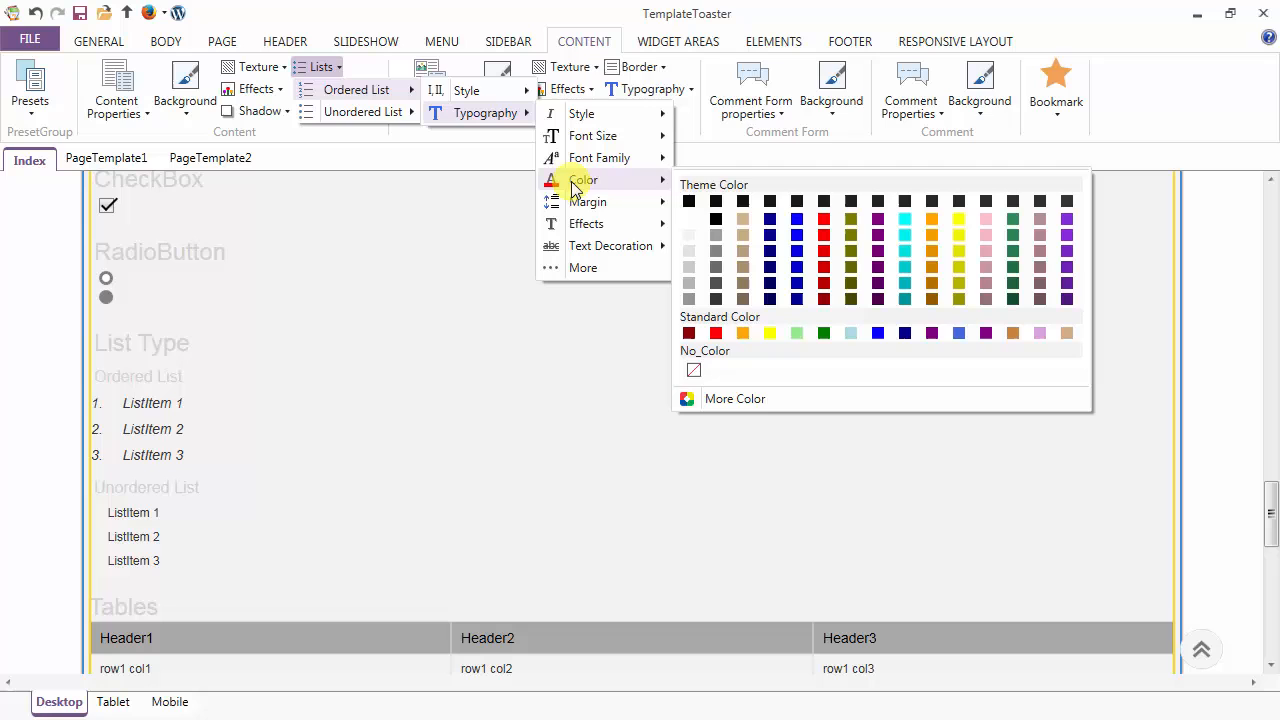
pyautogui.click(735, 399)
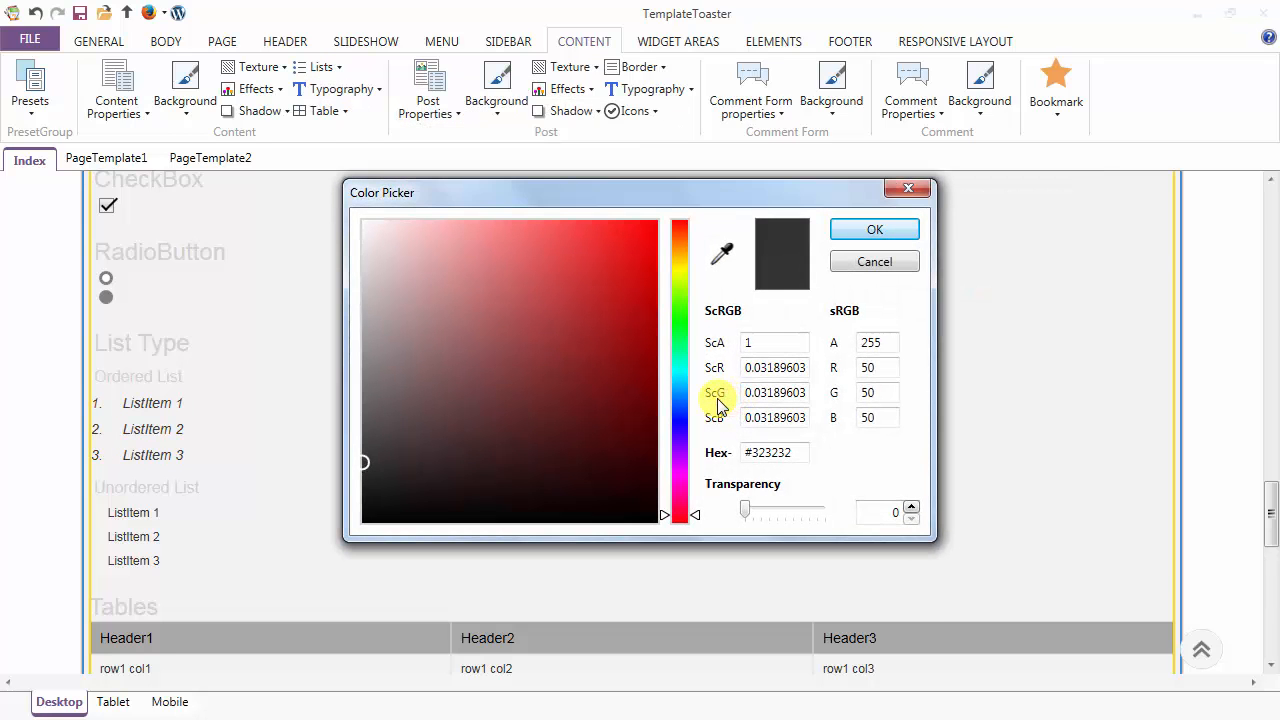
pyautogui.click(722, 246)
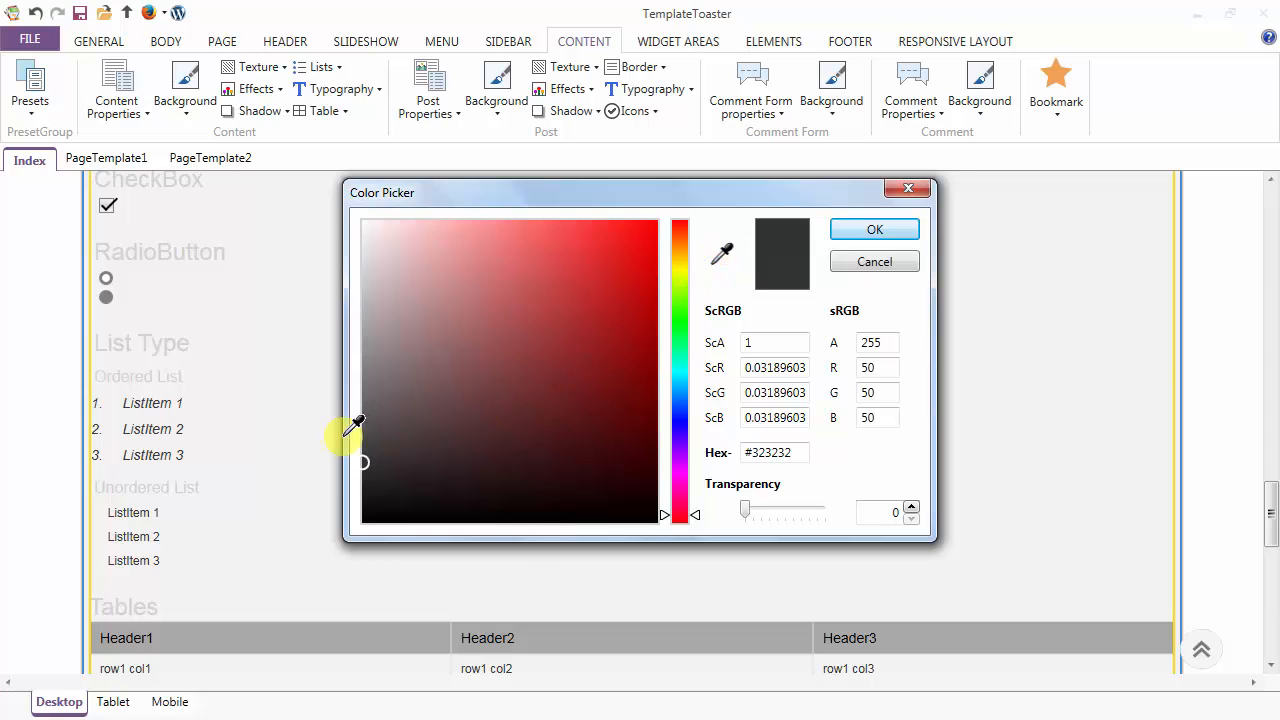
pyautogui.click(383, 452)
pyautogui.click(386, 497)
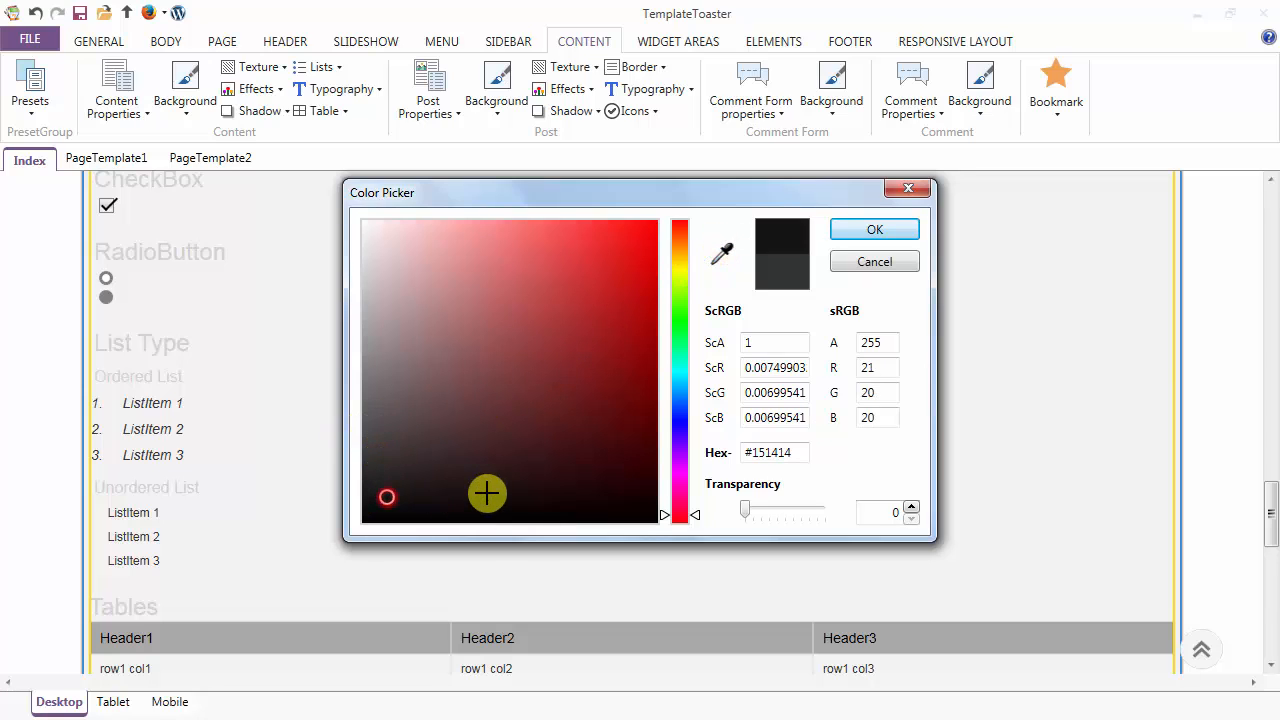
pyautogui.click(521, 497)
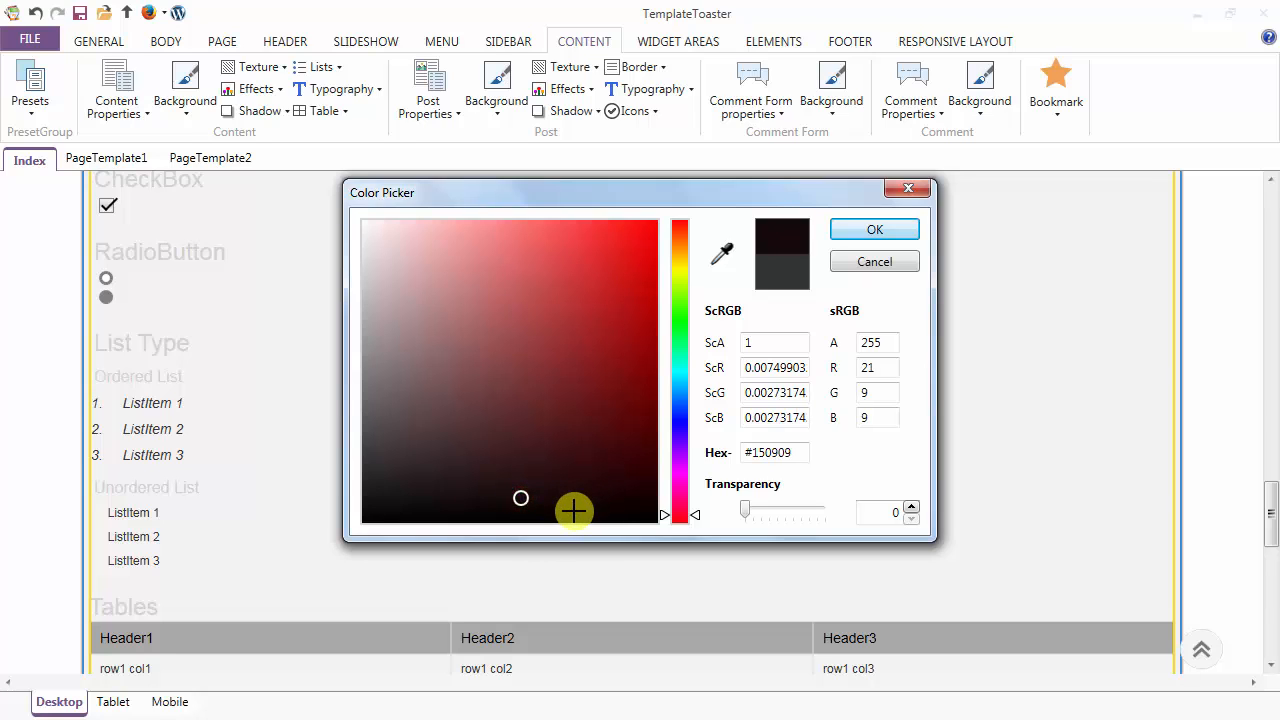
pyautogui.click(885, 230)
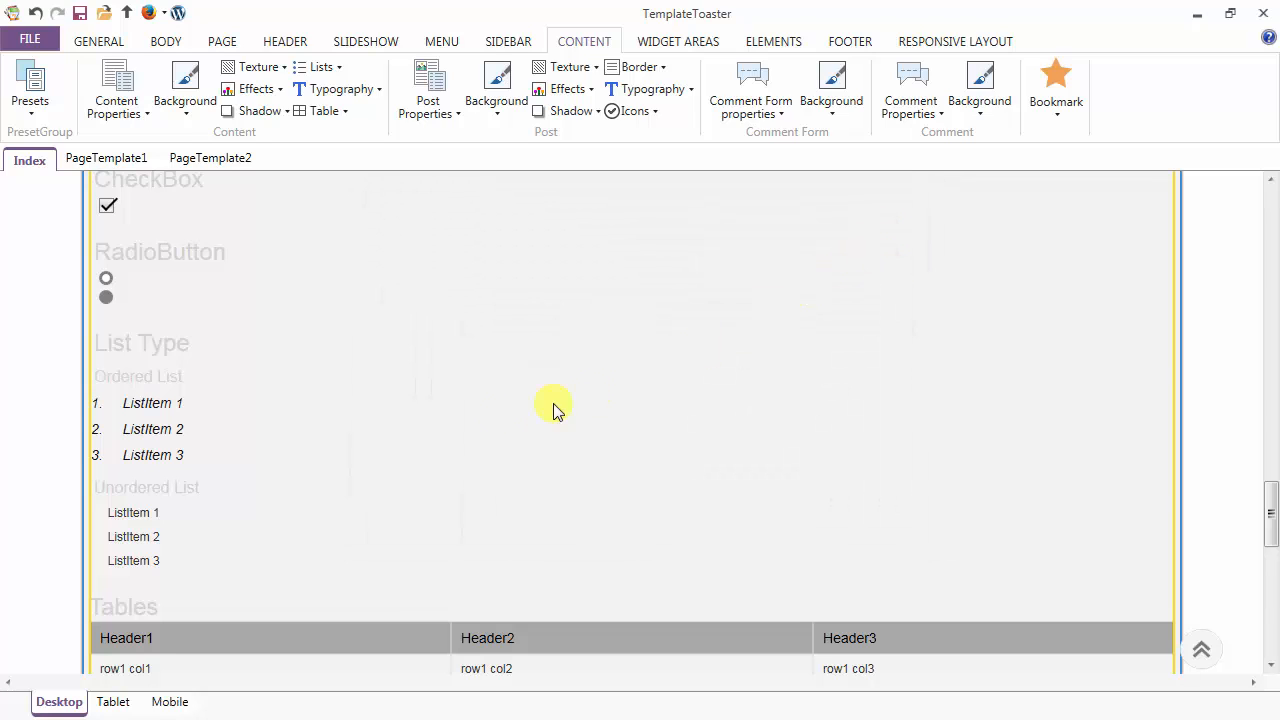
# Step: Try the first shadow preset on the ordered list's text and reset it to No Effect
pyautogui.click(330, 67)
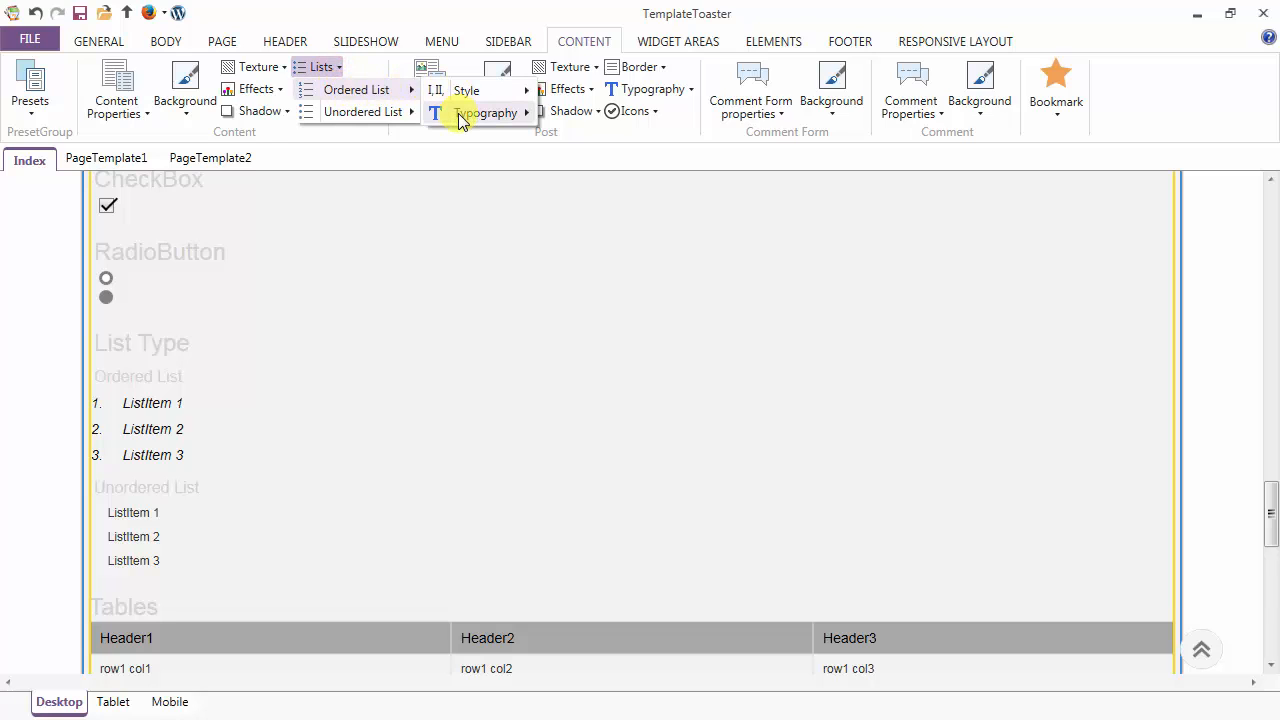
pyautogui.moveTo(585, 203)
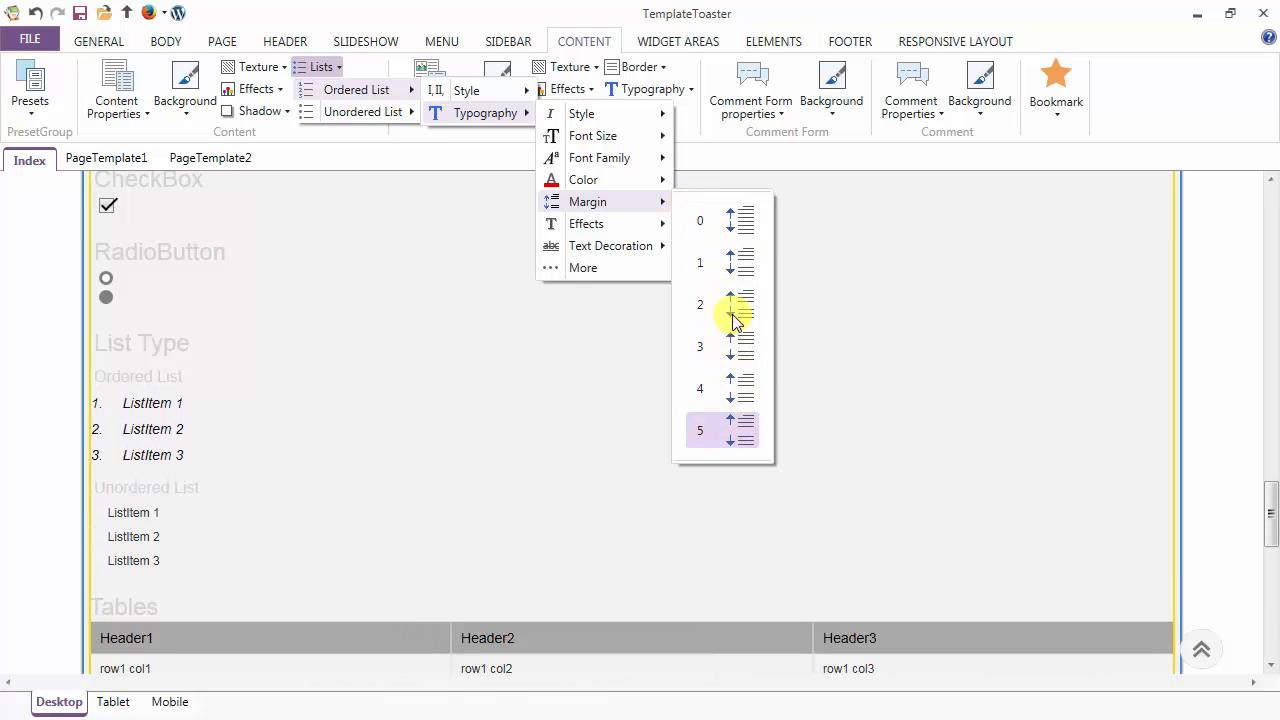
pyautogui.click(620, 230)
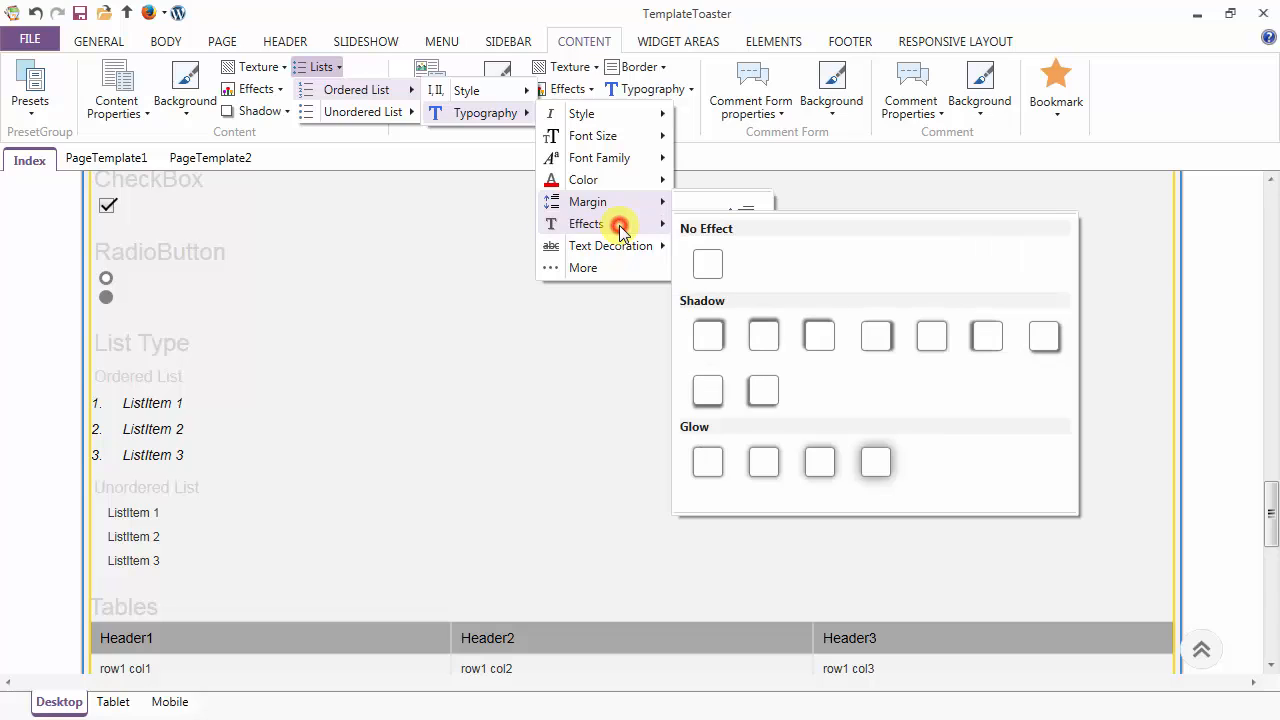
pyautogui.click(710, 343)
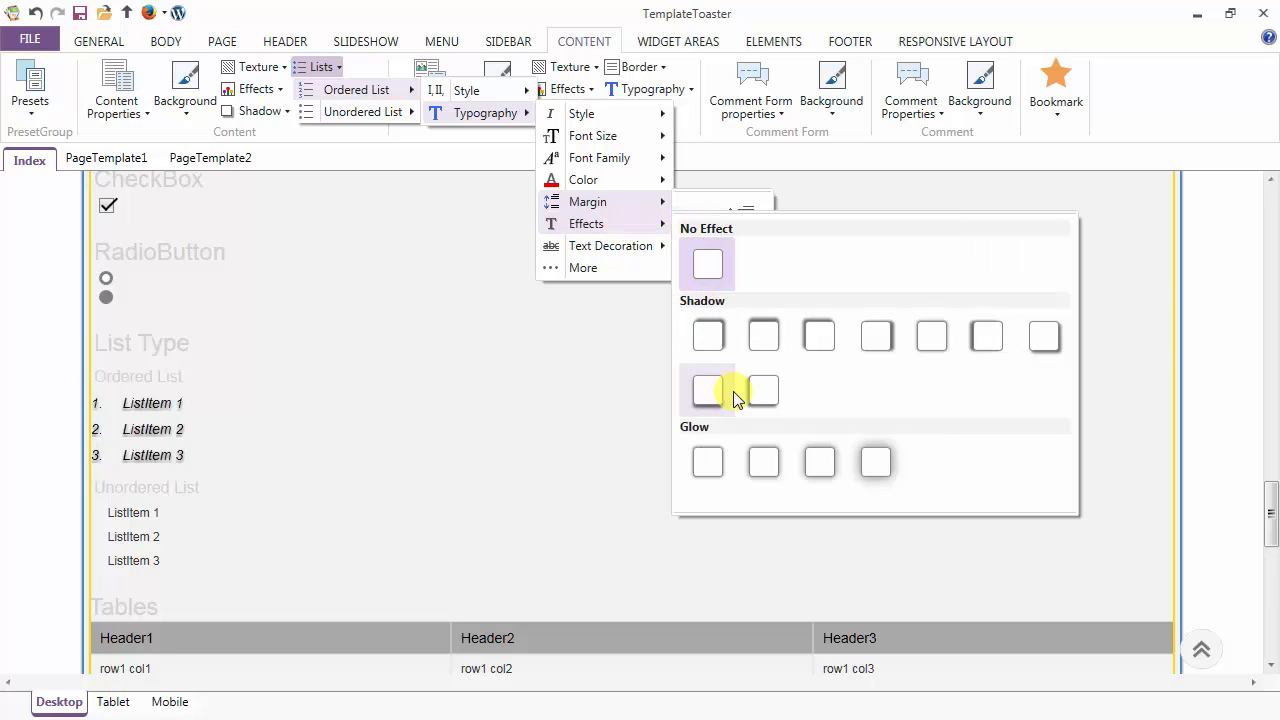
pyautogui.click(713, 268)
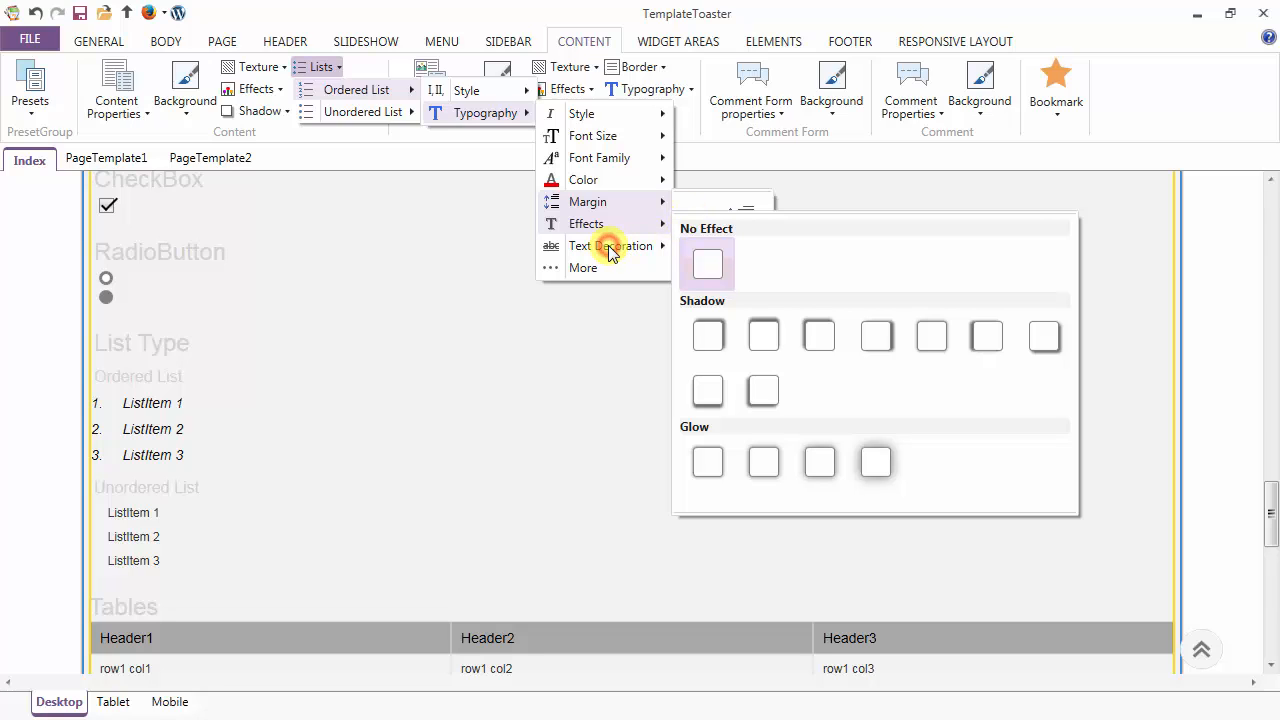
pyautogui.moveTo(613, 252)
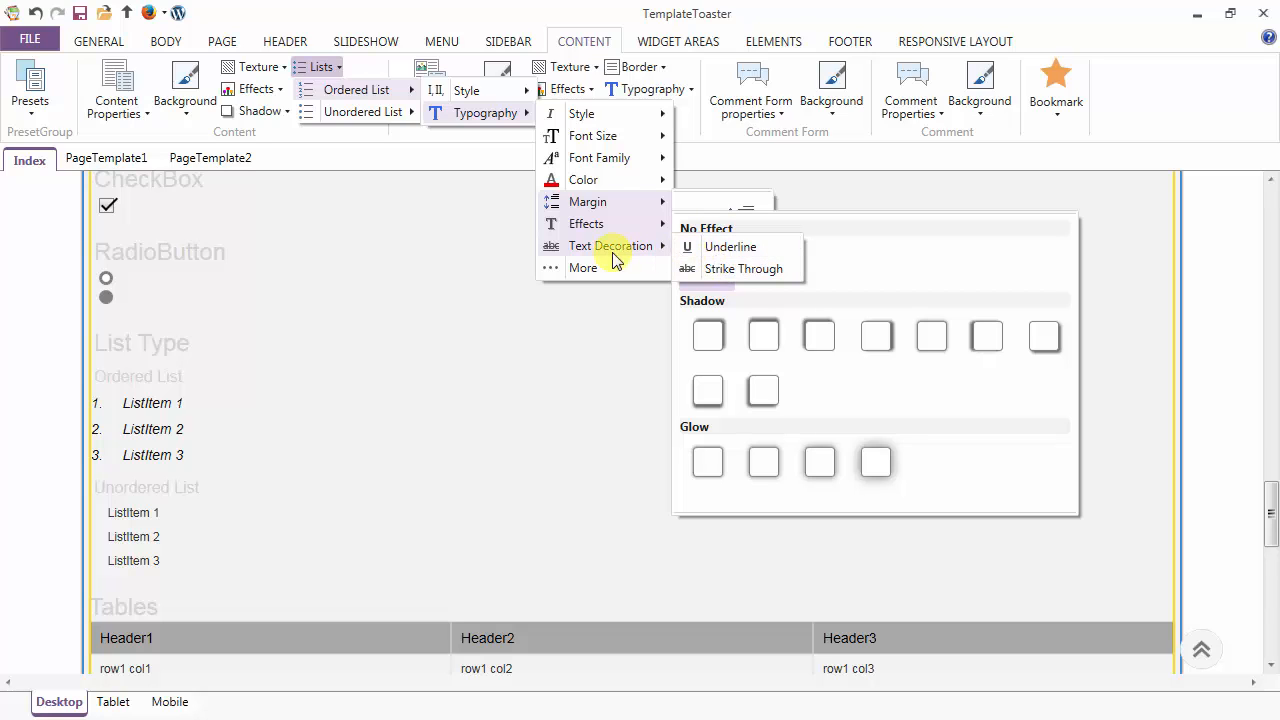
pyautogui.click(313, 68)
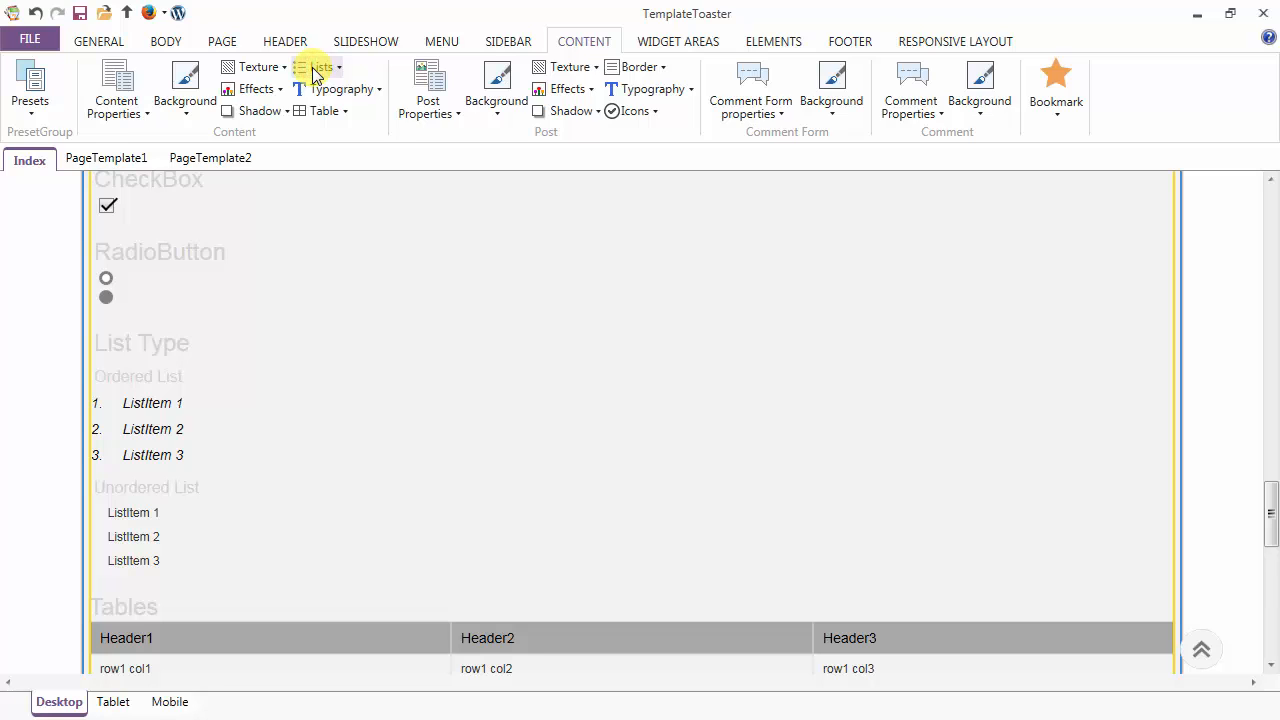
# Step: Set the bullet style of the content area's unordered list to the filled square
pyautogui.click(313, 70)
pyautogui.moveTo(326, 115)
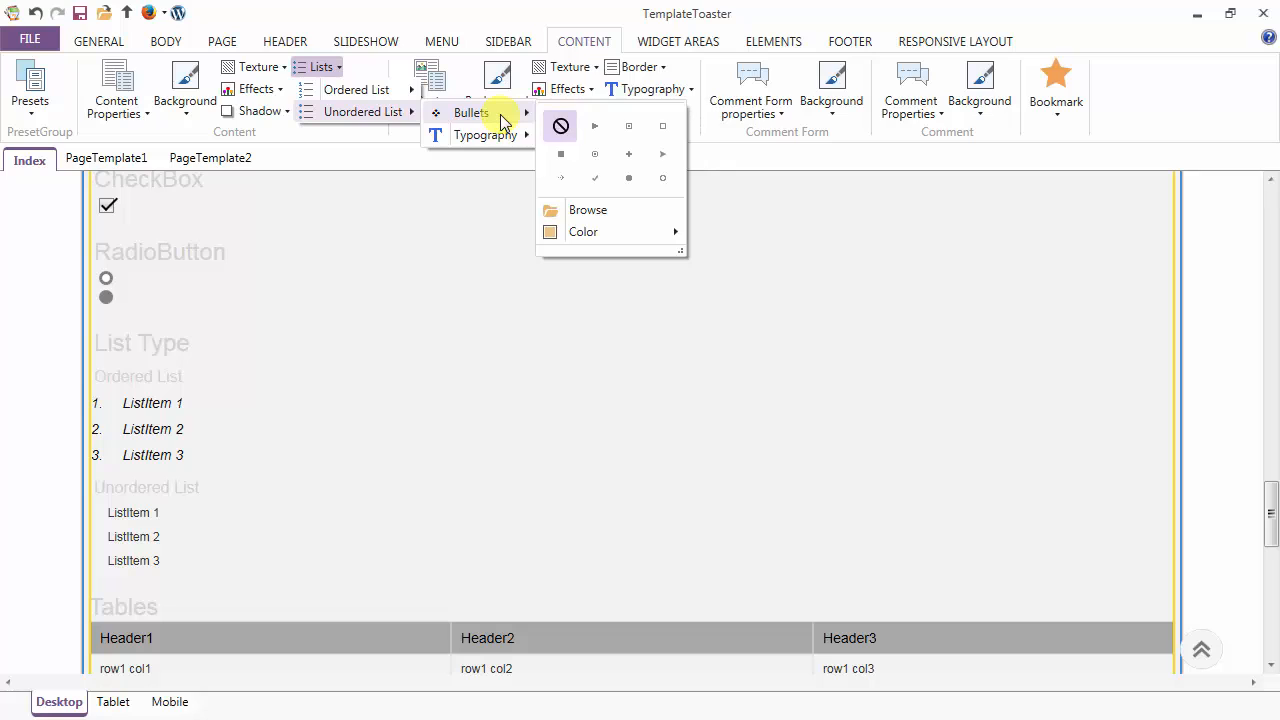
pyautogui.click(594, 126)
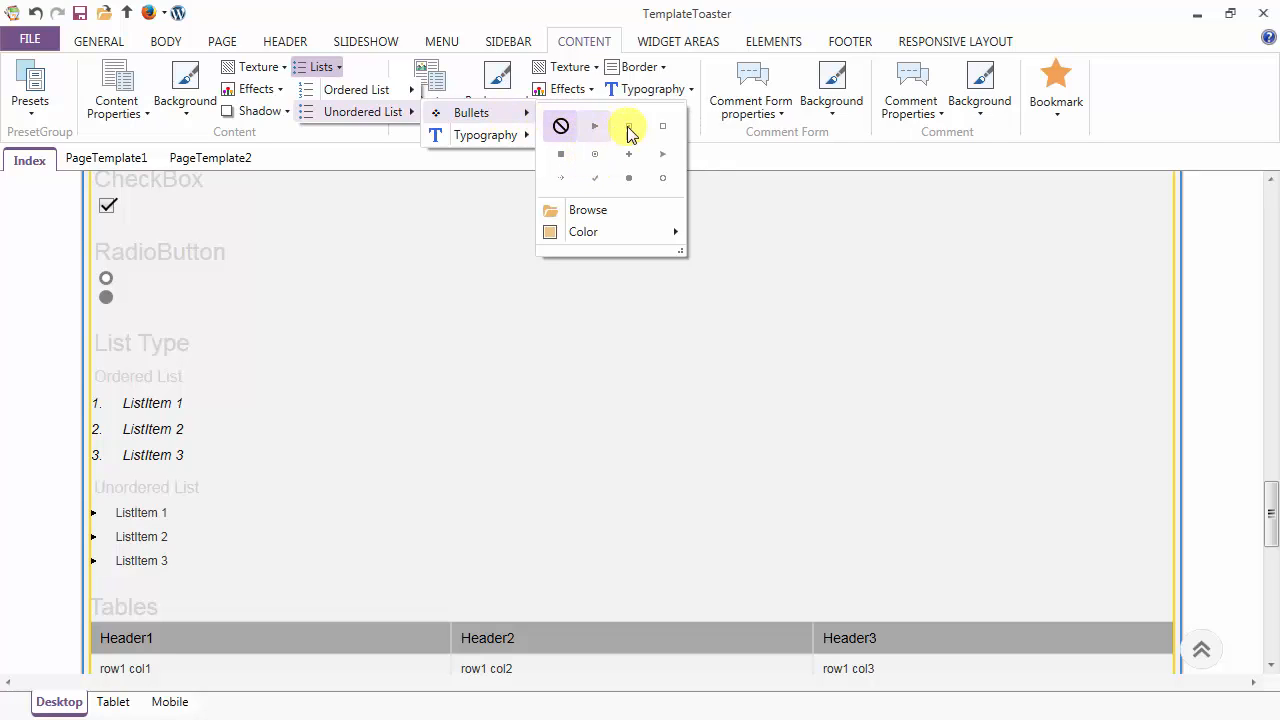
pyautogui.click(594, 156)
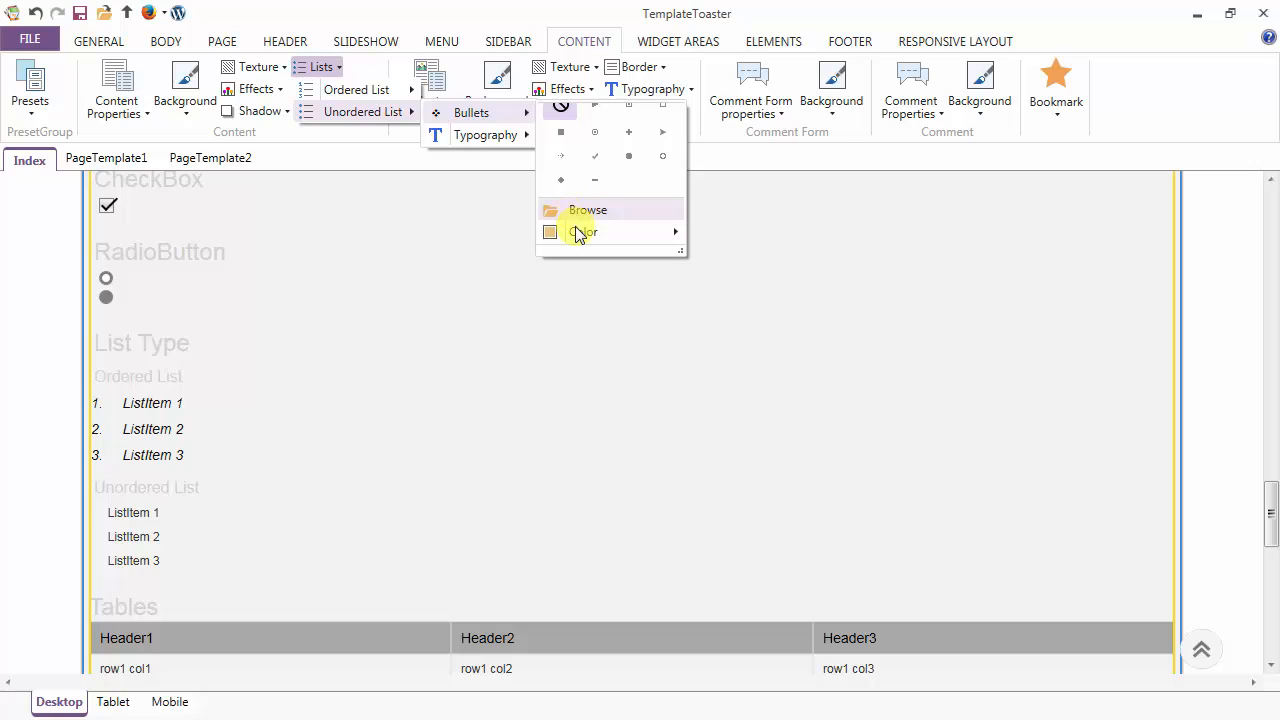
pyautogui.moveTo(576, 240)
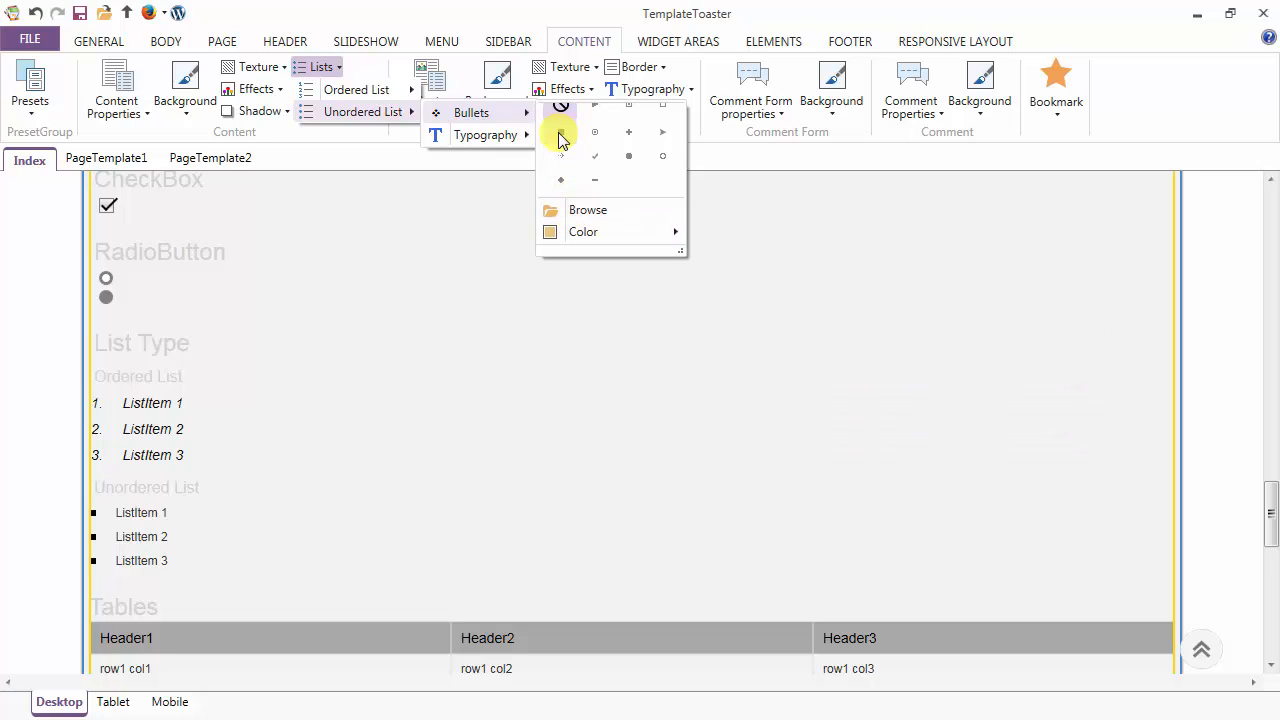
pyautogui.click(560, 136)
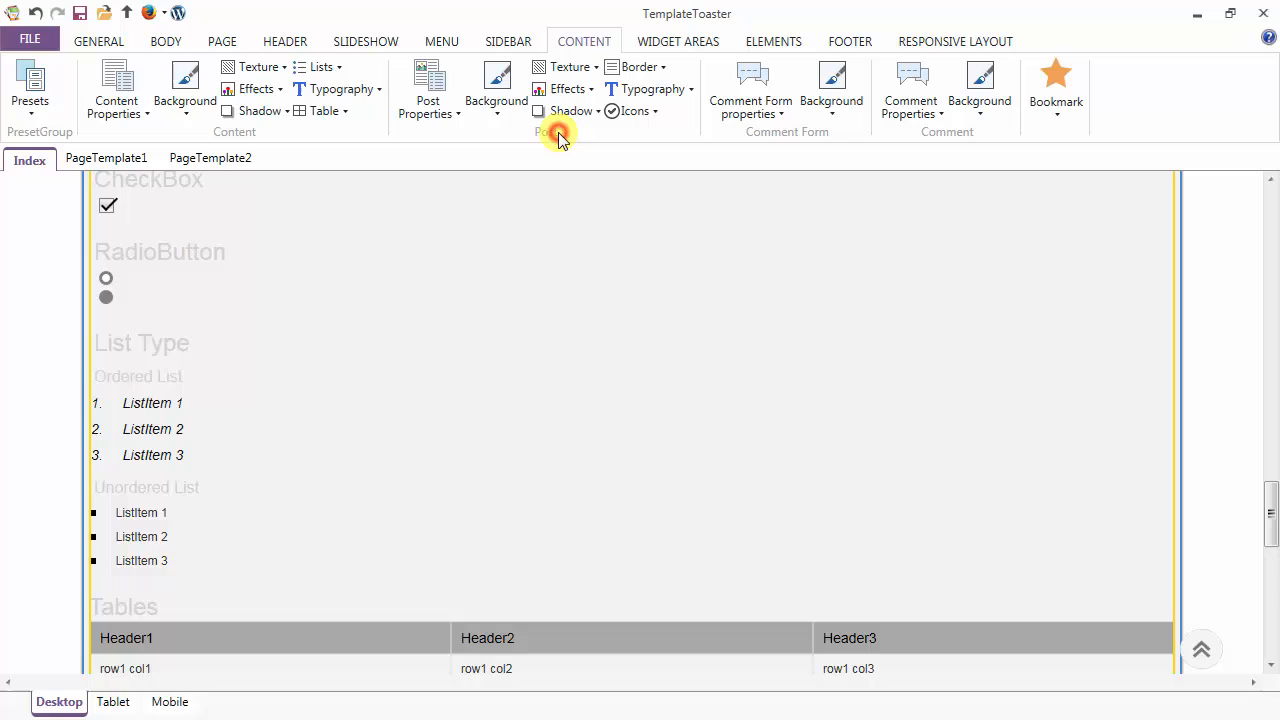
# Step: Set the unordered list's bullet colour to the medium blue among the standard colours
pyautogui.click(332, 68)
pyautogui.moveTo(349, 114)
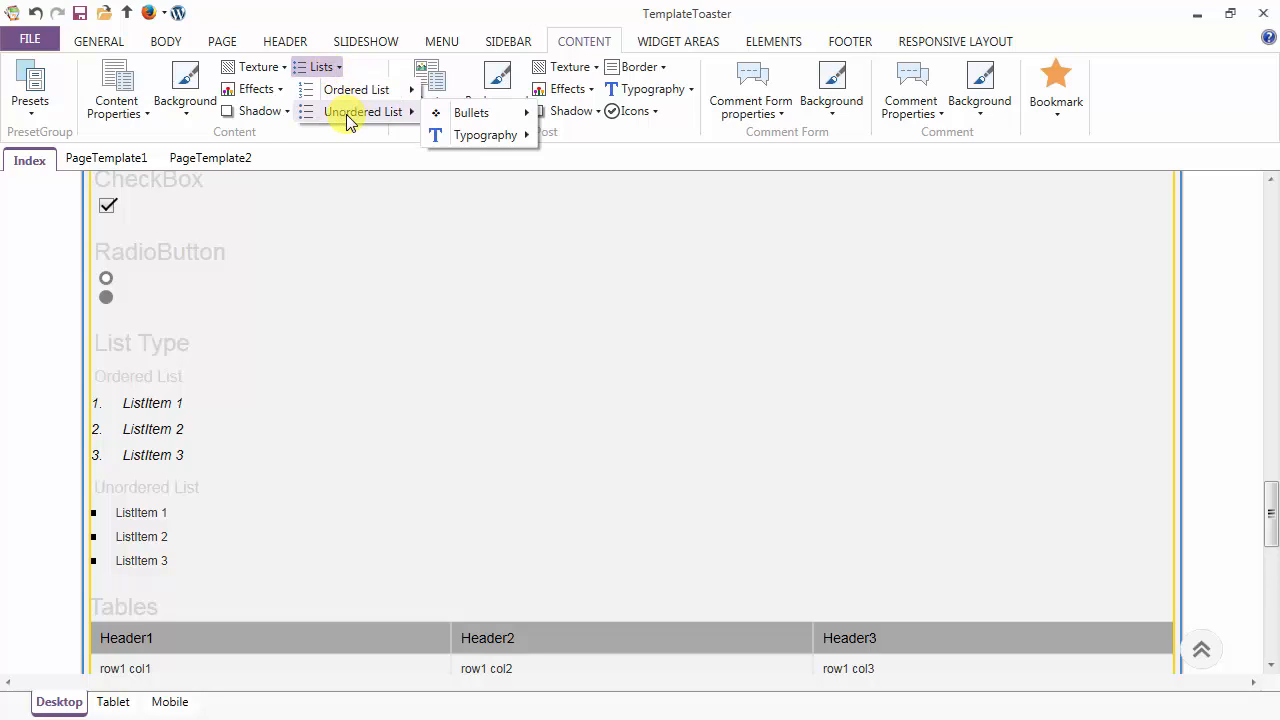
pyautogui.moveTo(475, 114)
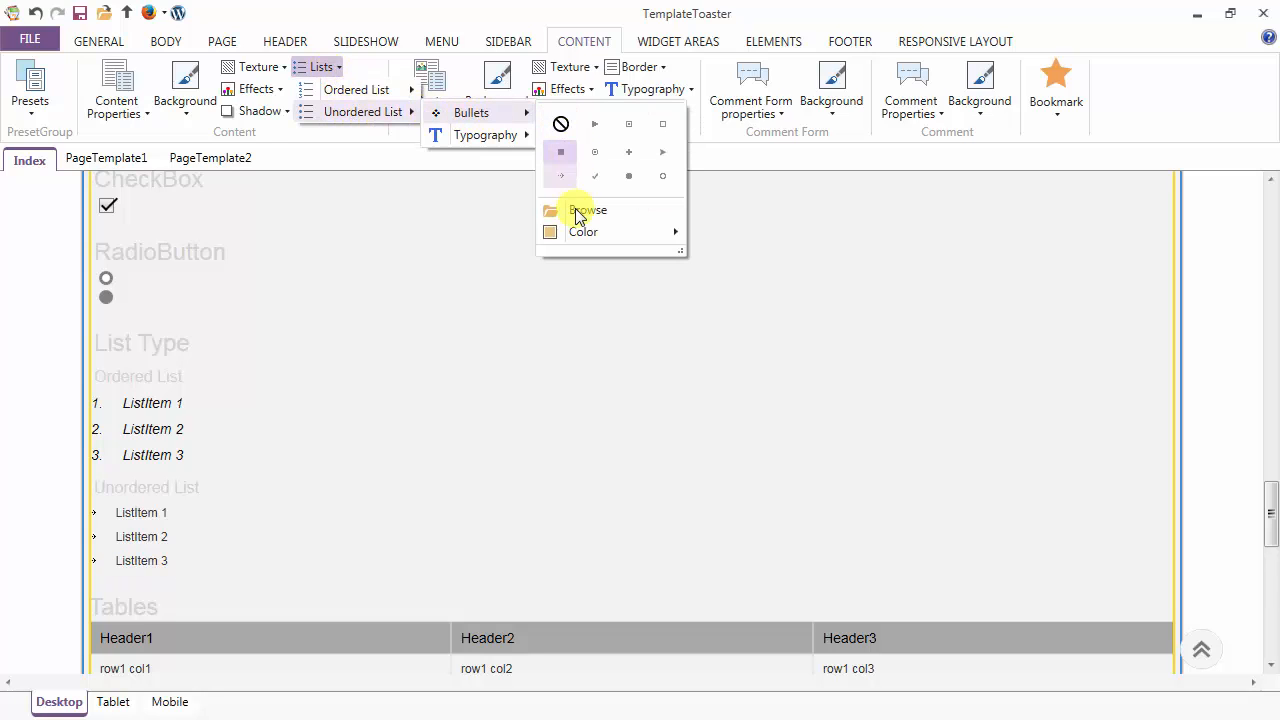
pyautogui.moveTo(580, 238)
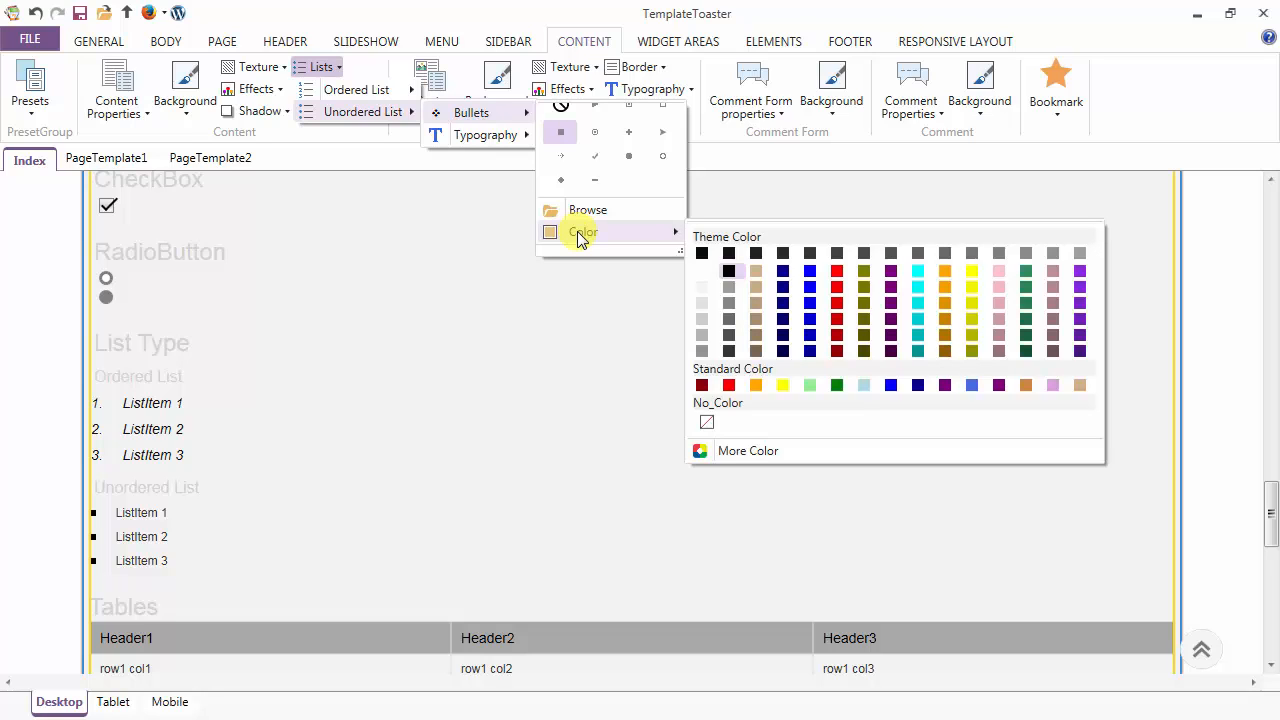
pyautogui.click(972, 385)
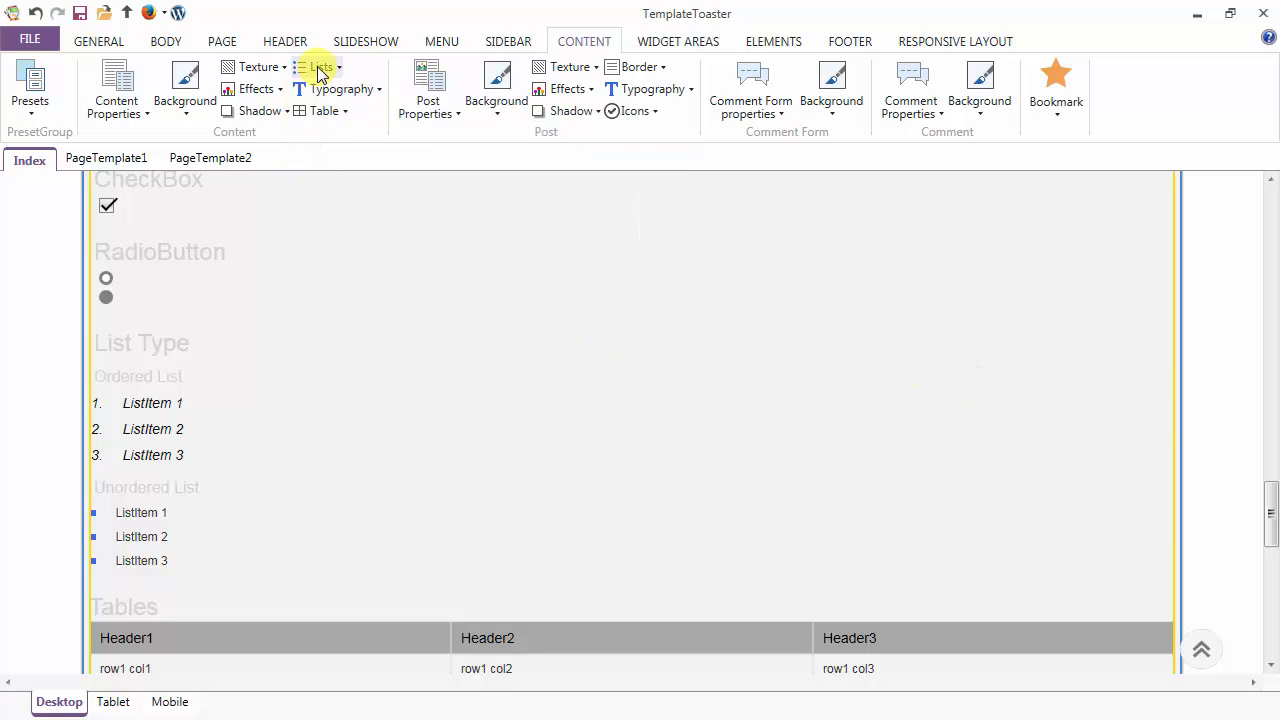
# Step: Set the font size of the unordered list's text in the content area to 14
pyautogui.click(320, 72)
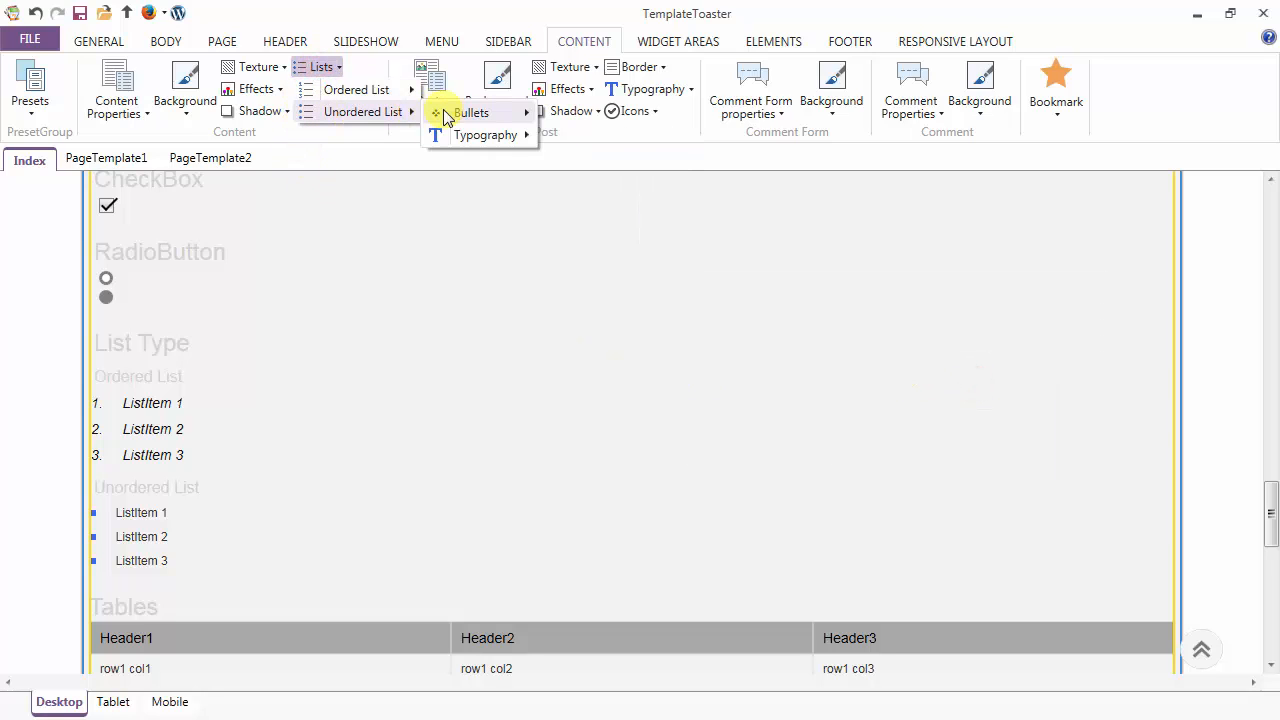
pyautogui.moveTo(443, 137)
pyautogui.moveTo(582, 142)
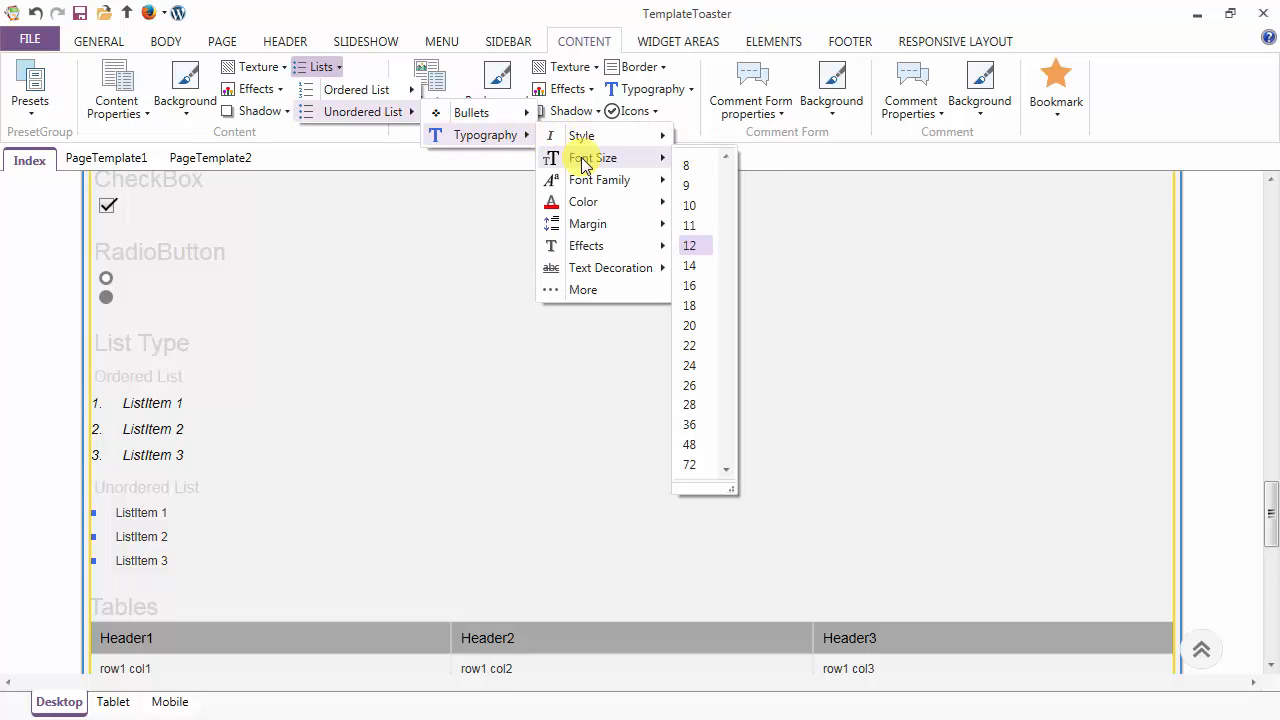
pyautogui.click(688, 185)
pyautogui.click(704, 245)
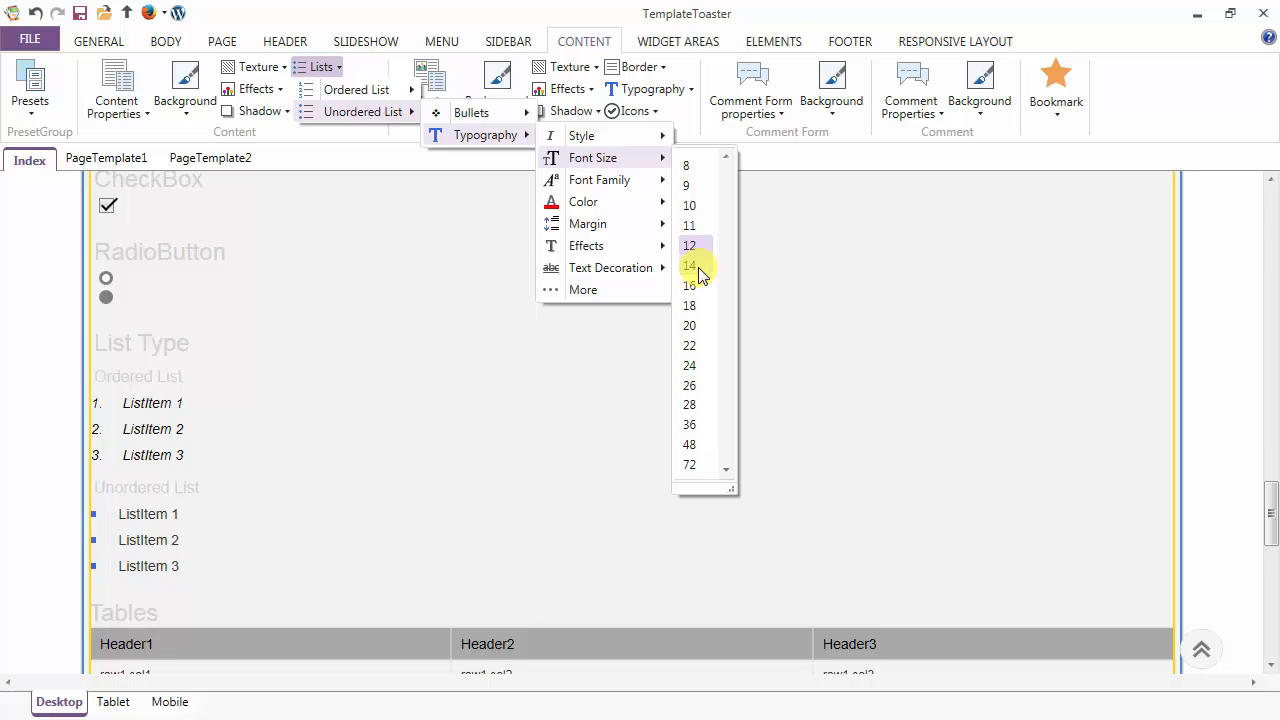
pyautogui.click(699, 267)
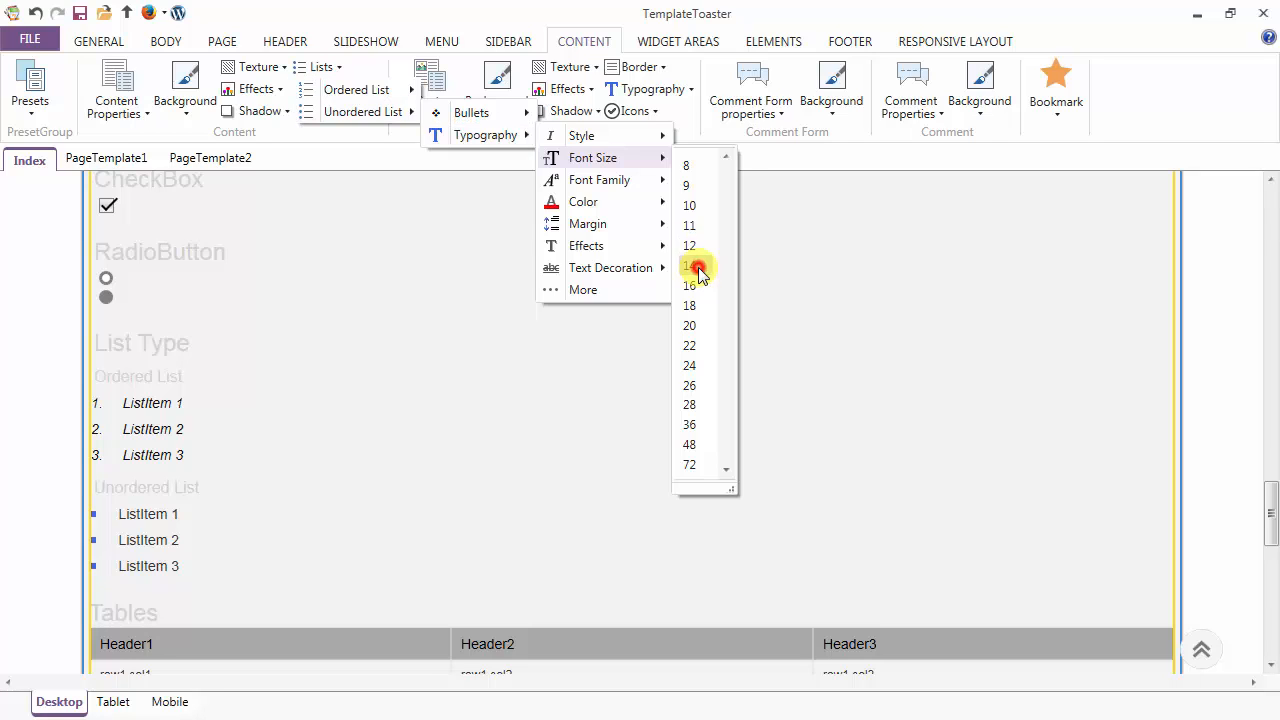
# Step: Examine the unordered list's remaining typography options, including style, font family, margin, effects and text decoration
pyautogui.click(322, 68)
pyautogui.moveTo(329, 113)
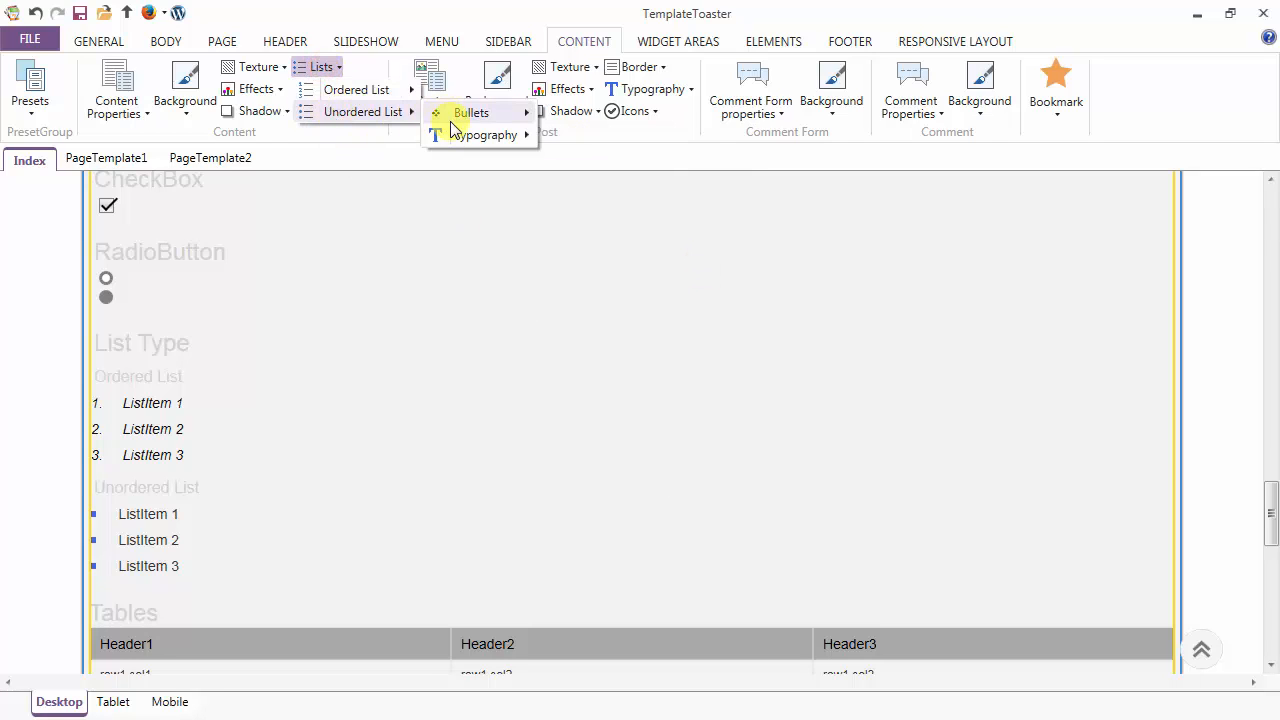
pyautogui.moveTo(455, 137)
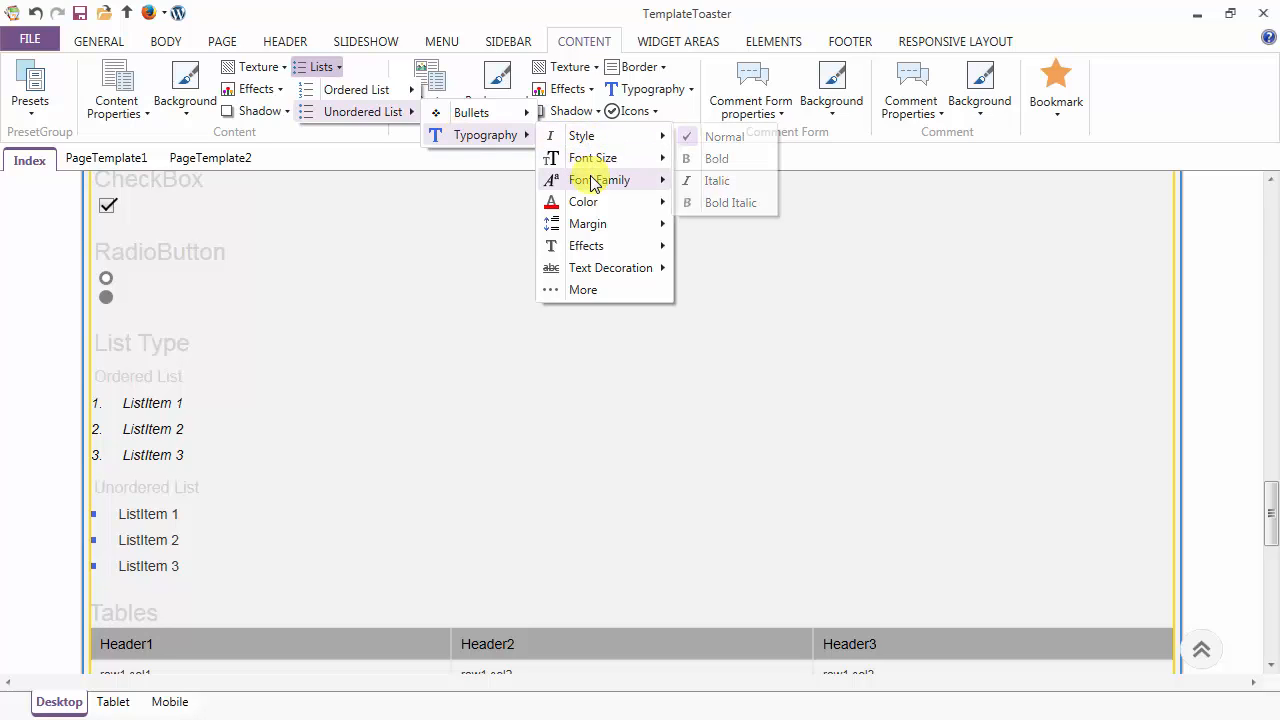
pyautogui.moveTo(594, 183)
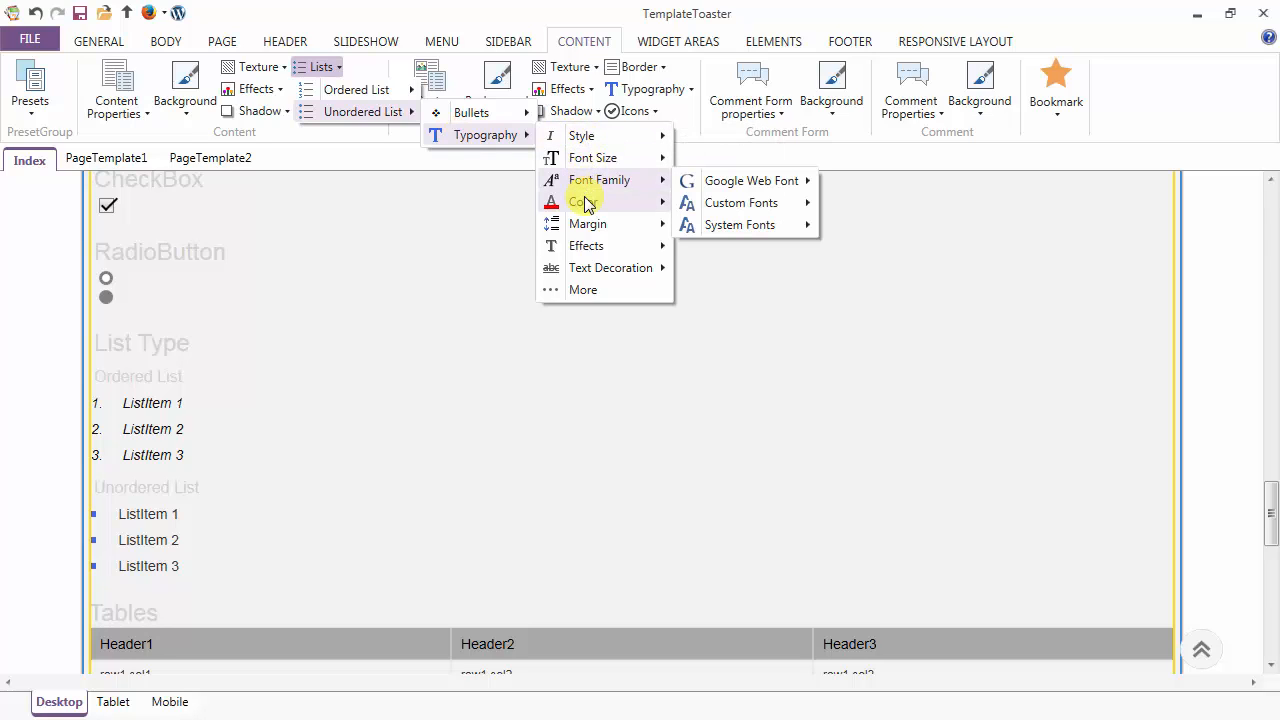
pyautogui.moveTo(592, 228)
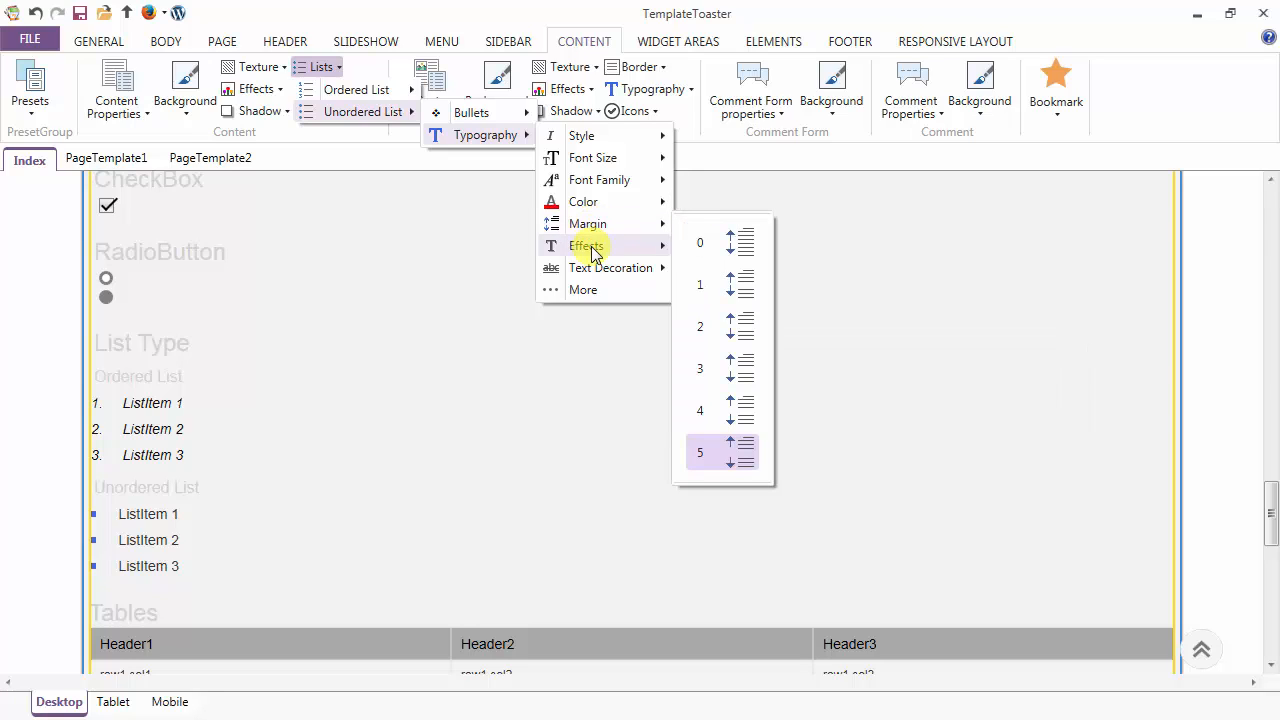
pyautogui.moveTo(593, 253)
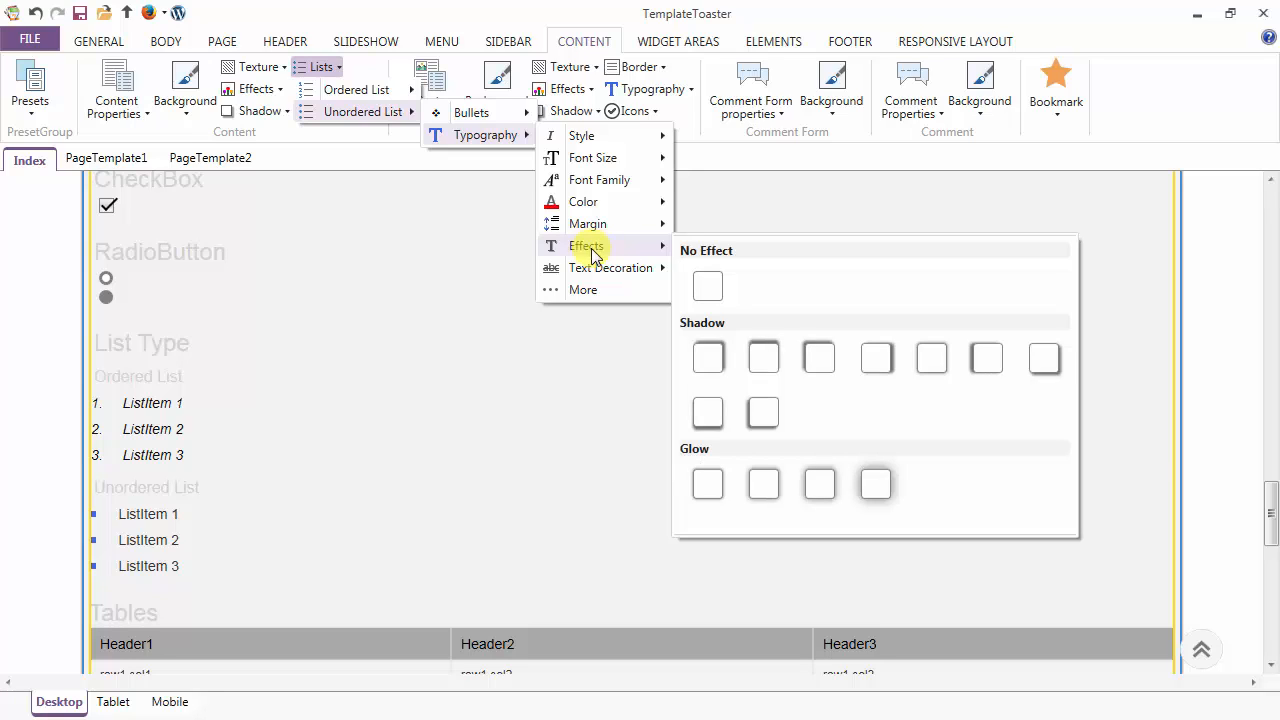
pyautogui.moveTo(595, 275)
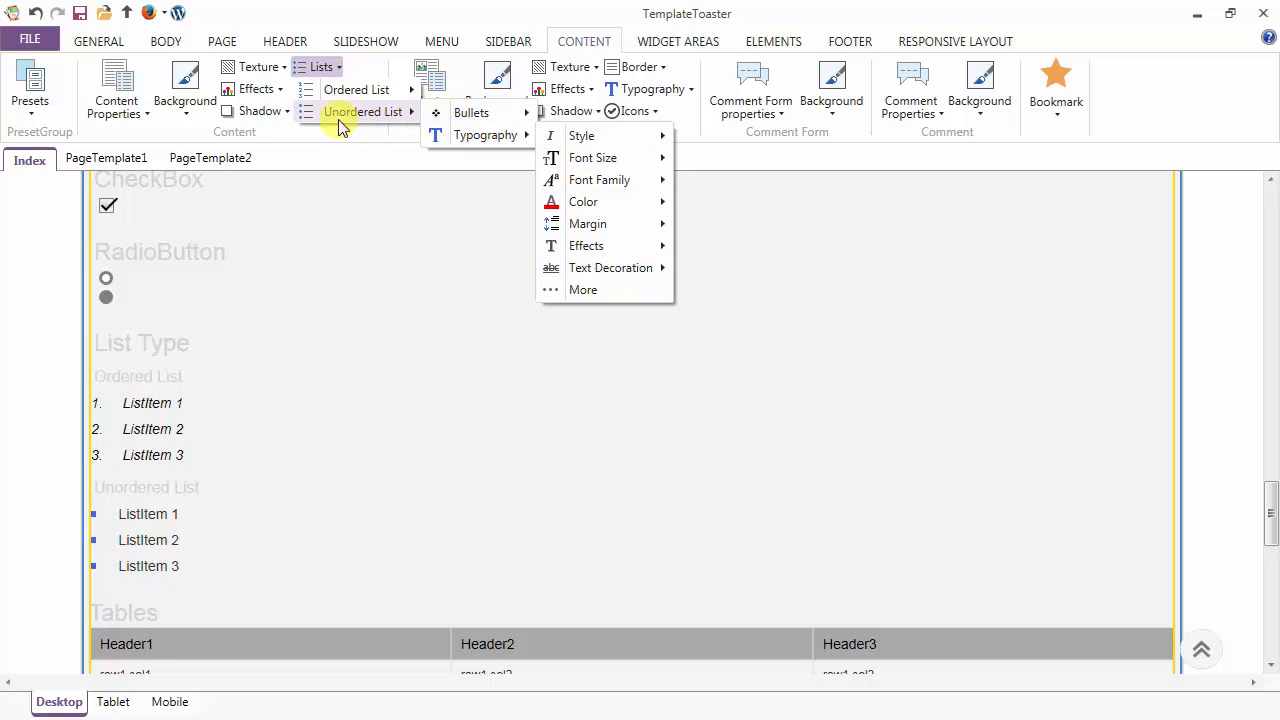
pyautogui.click(320, 67)
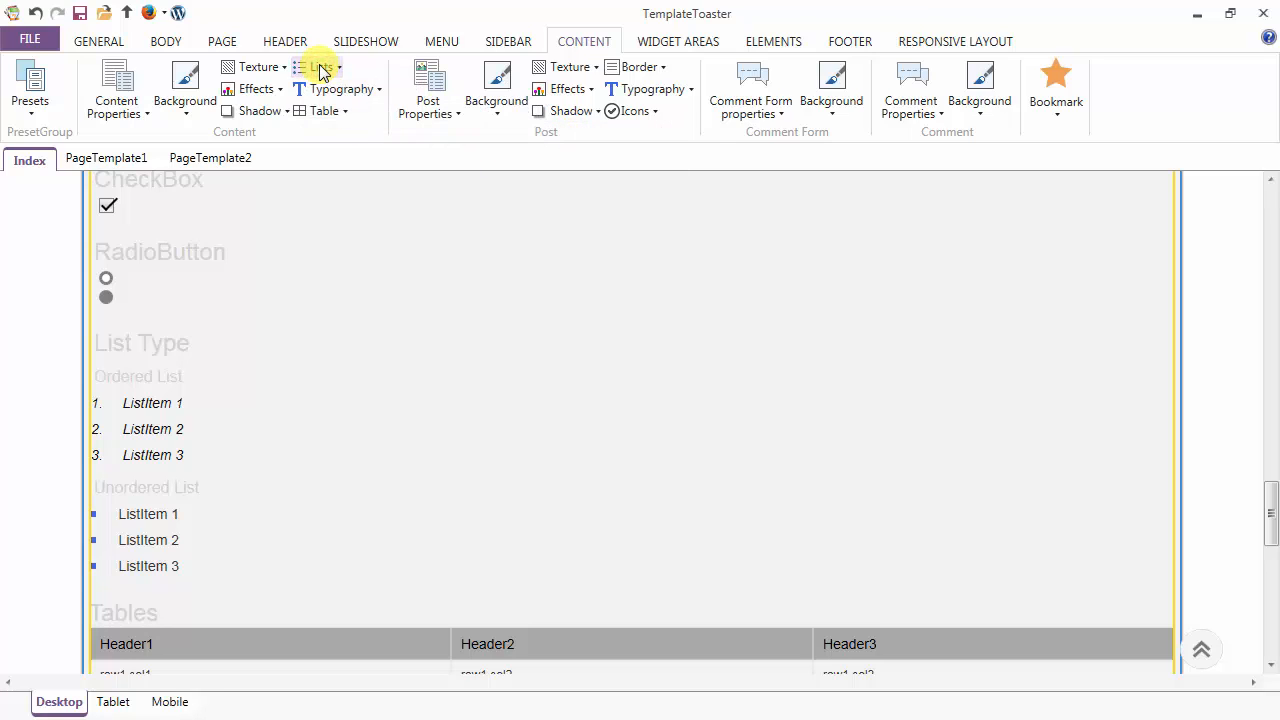
# Step: Examine the content area's typography options for headings, paragraphs and links, including the settings offered for Heading1 and Heading2
pyautogui.click(377, 90)
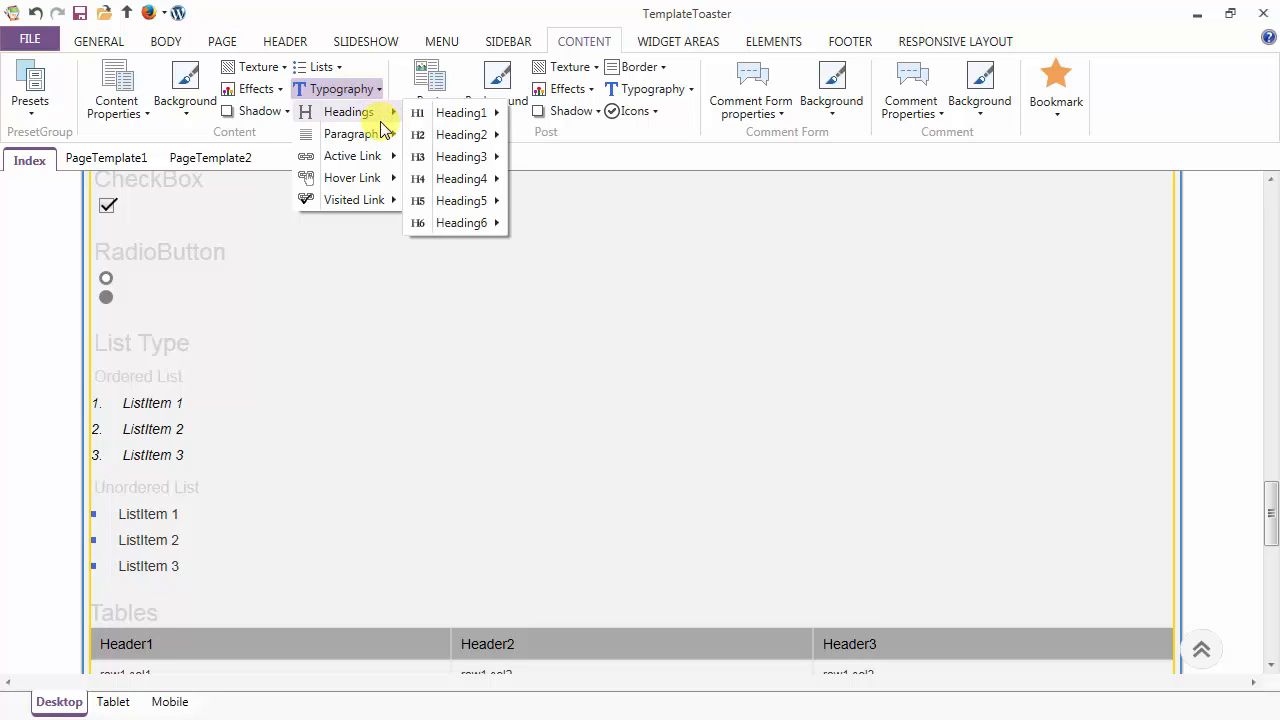
pyautogui.moveTo(373, 168)
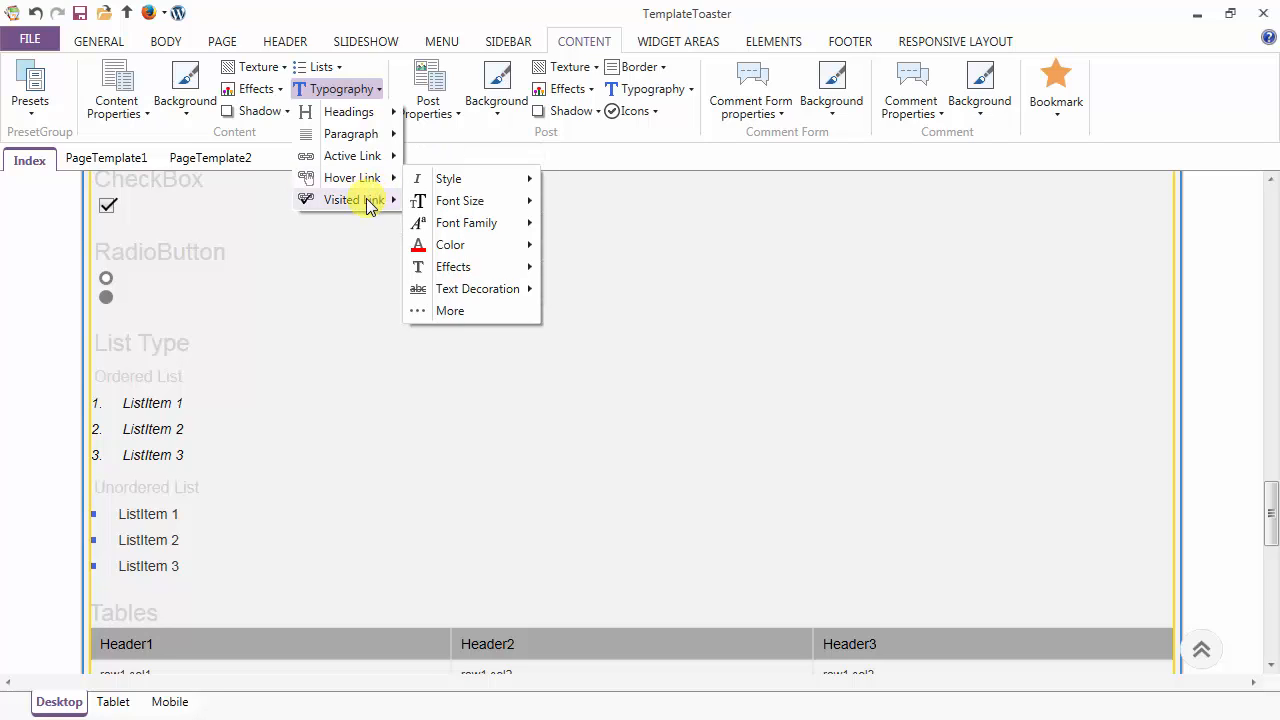
pyautogui.click(361, 90)
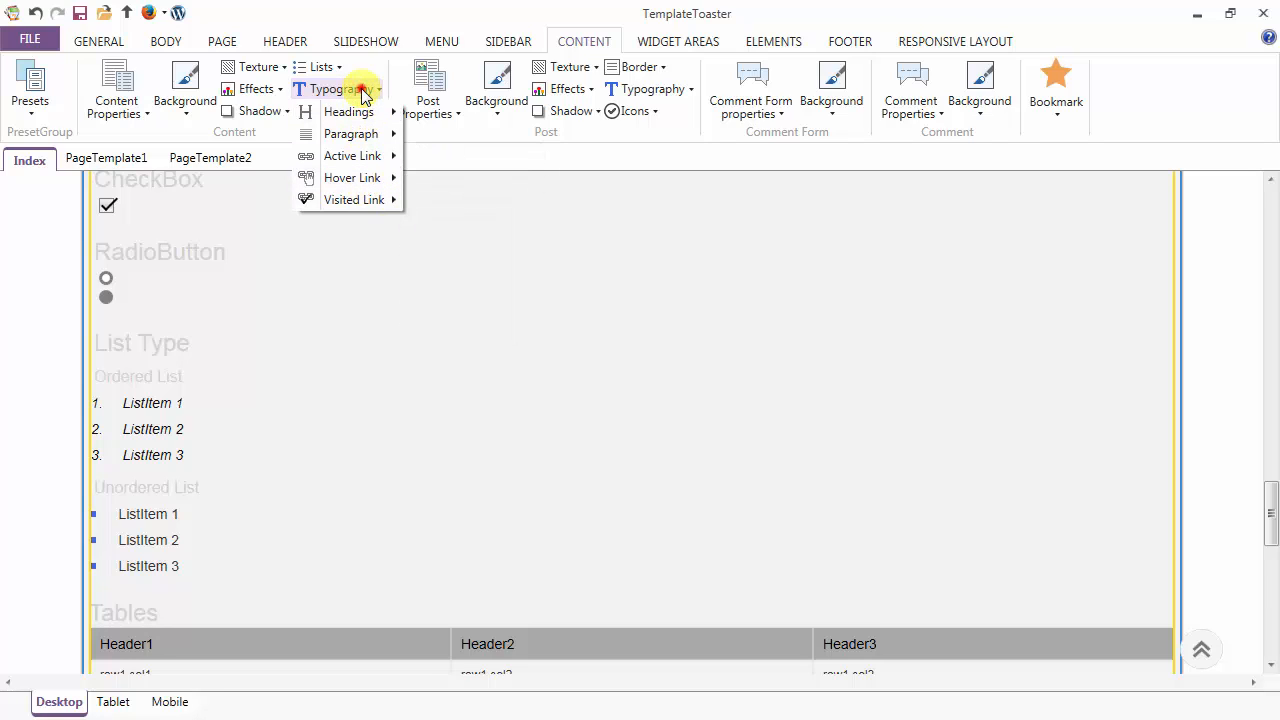
pyautogui.moveTo(1270, 498); pyautogui.dragTo(1264, 334)
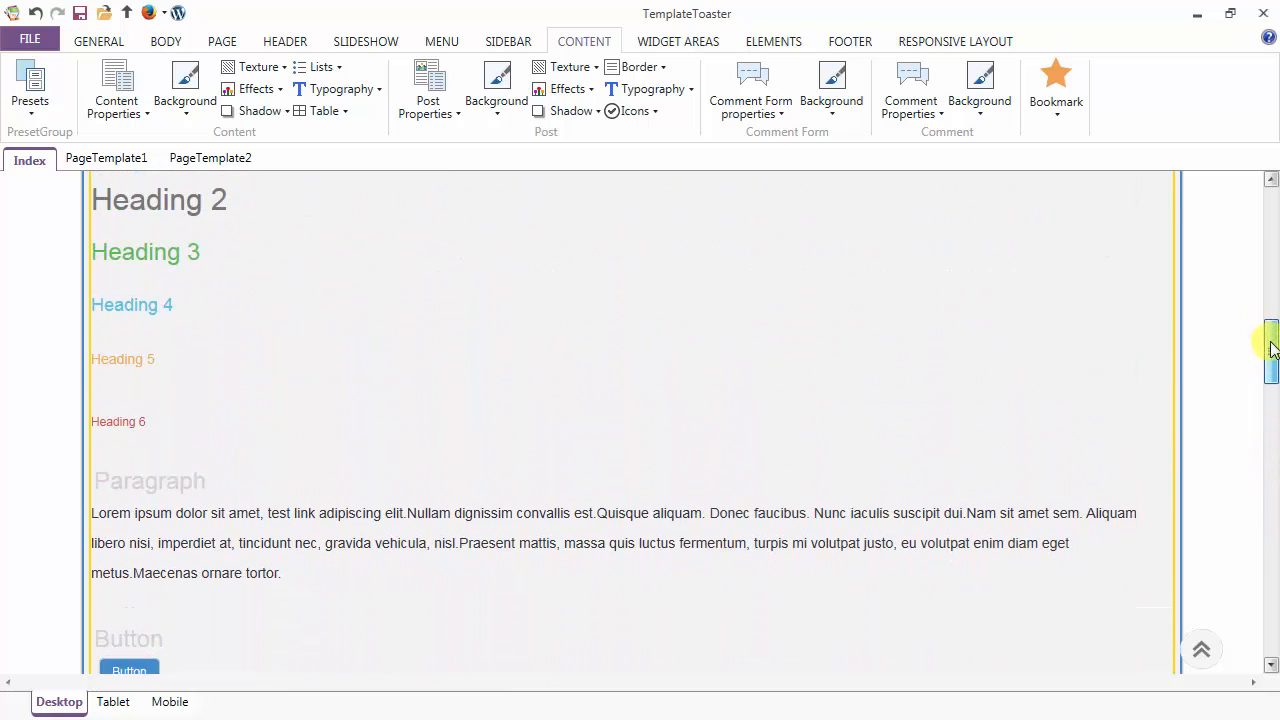
pyautogui.scroll(1, 1273, 362)
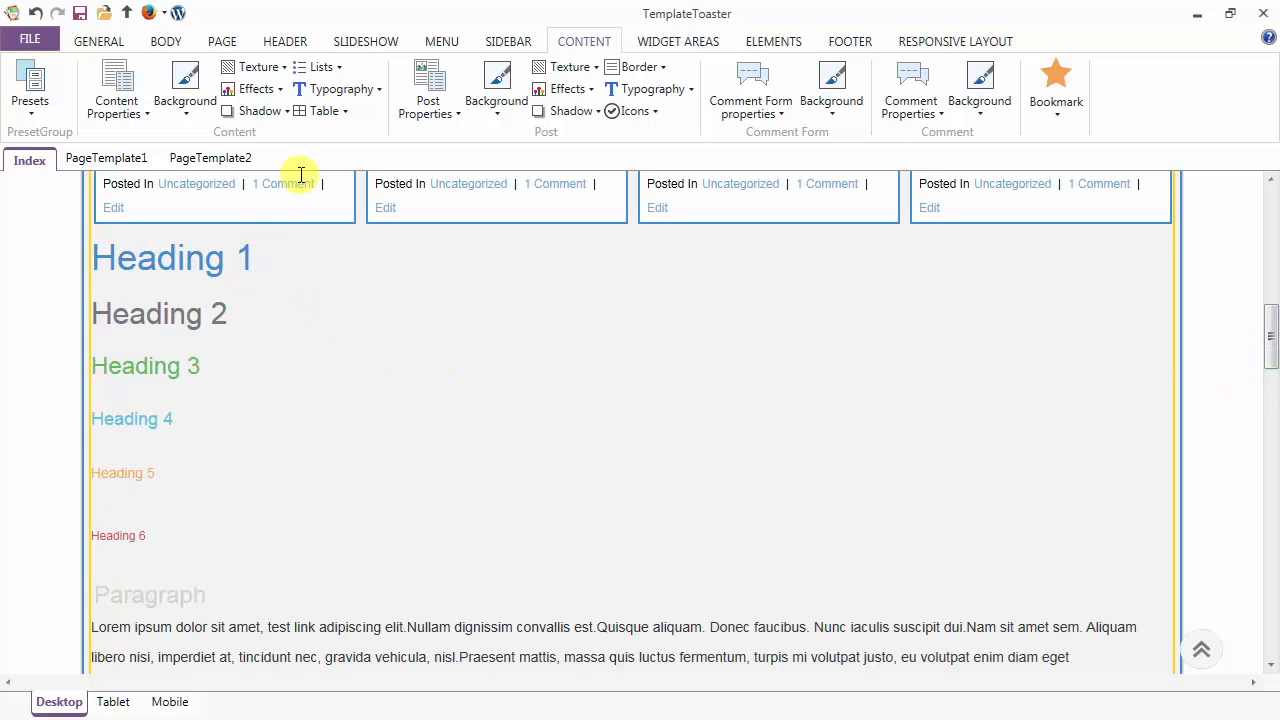
pyautogui.click(340, 92)
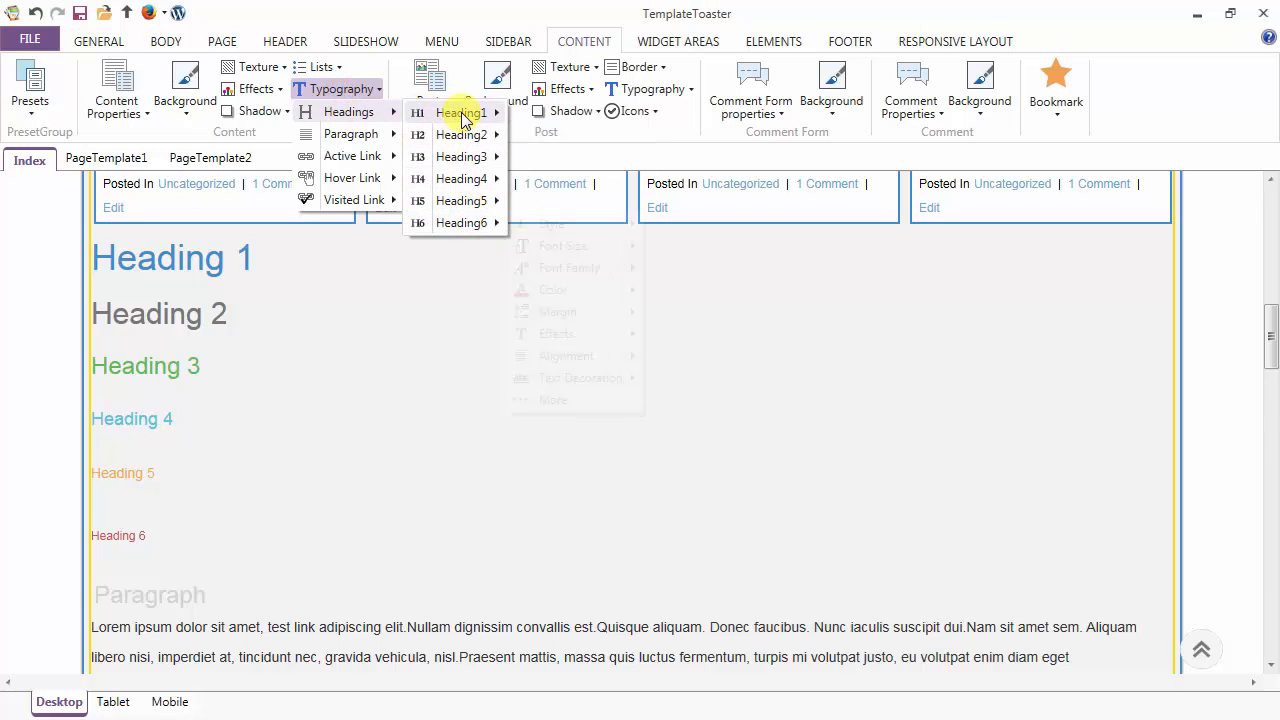
pyautogui.moveTo(460, 114)
pyautogui.moveTo(555, 117)
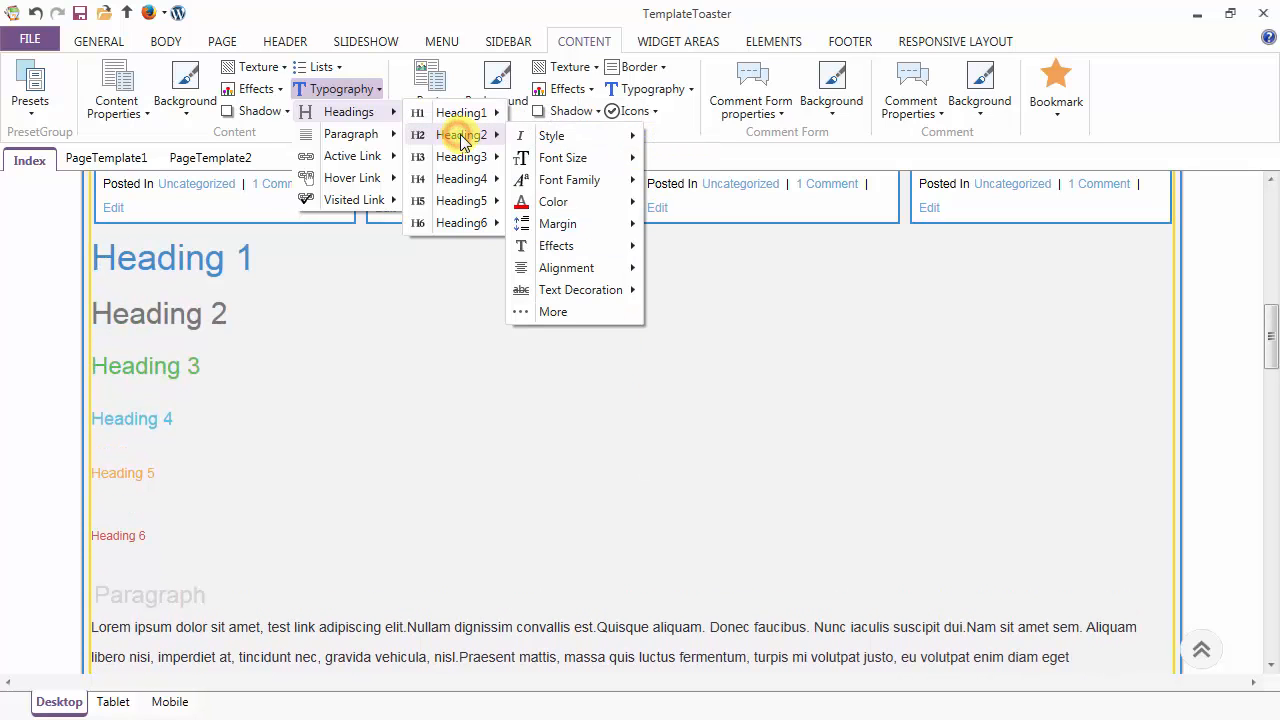
pyautogui.moveTo(545, 158)
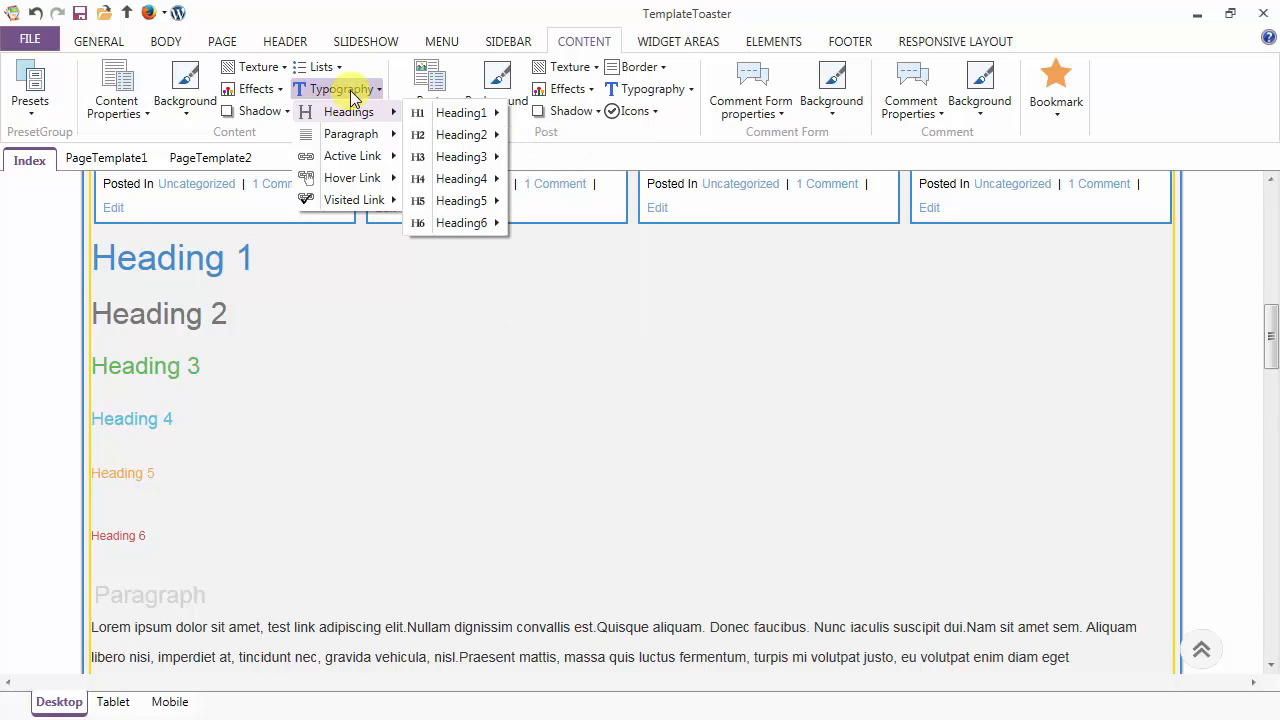
pyautogui.moveTo(358, 137)
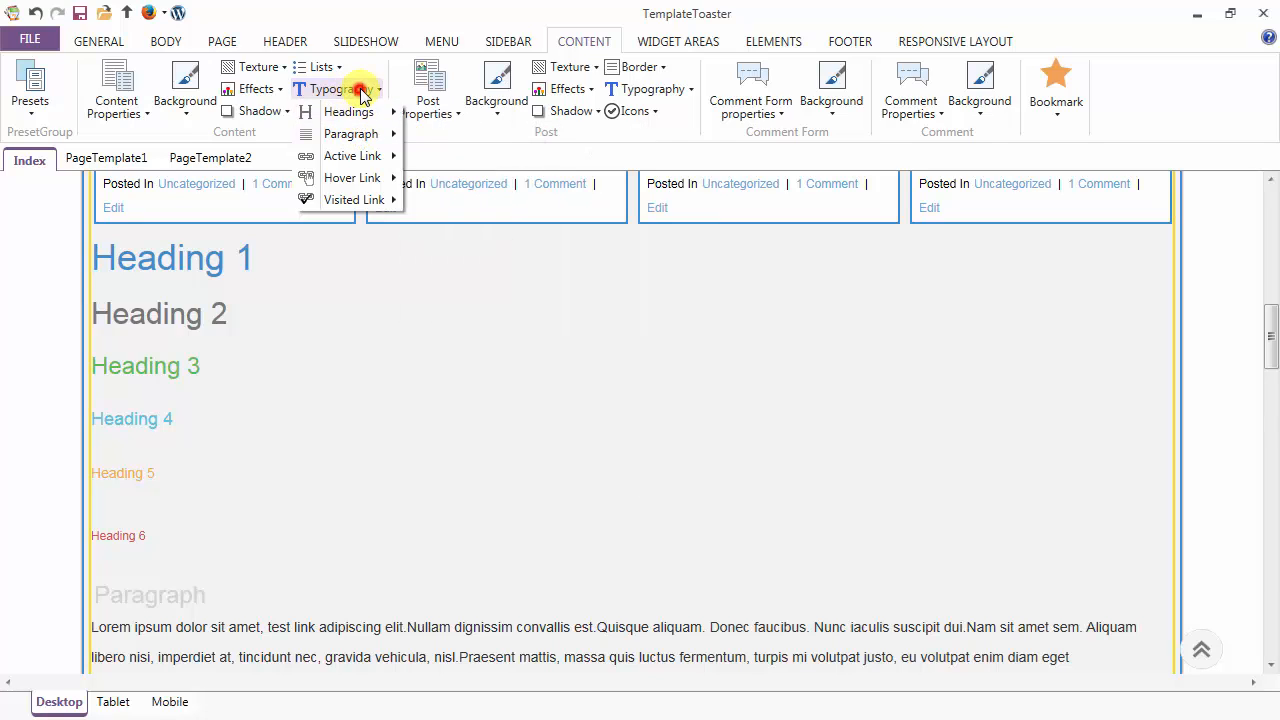
pyautogui.click(358, 89)
# Step: Set the font size of the content area's paragraph text to 16
pyautogui.moveTo(1272, 345); pyautogui.dragTo(1273, 365)
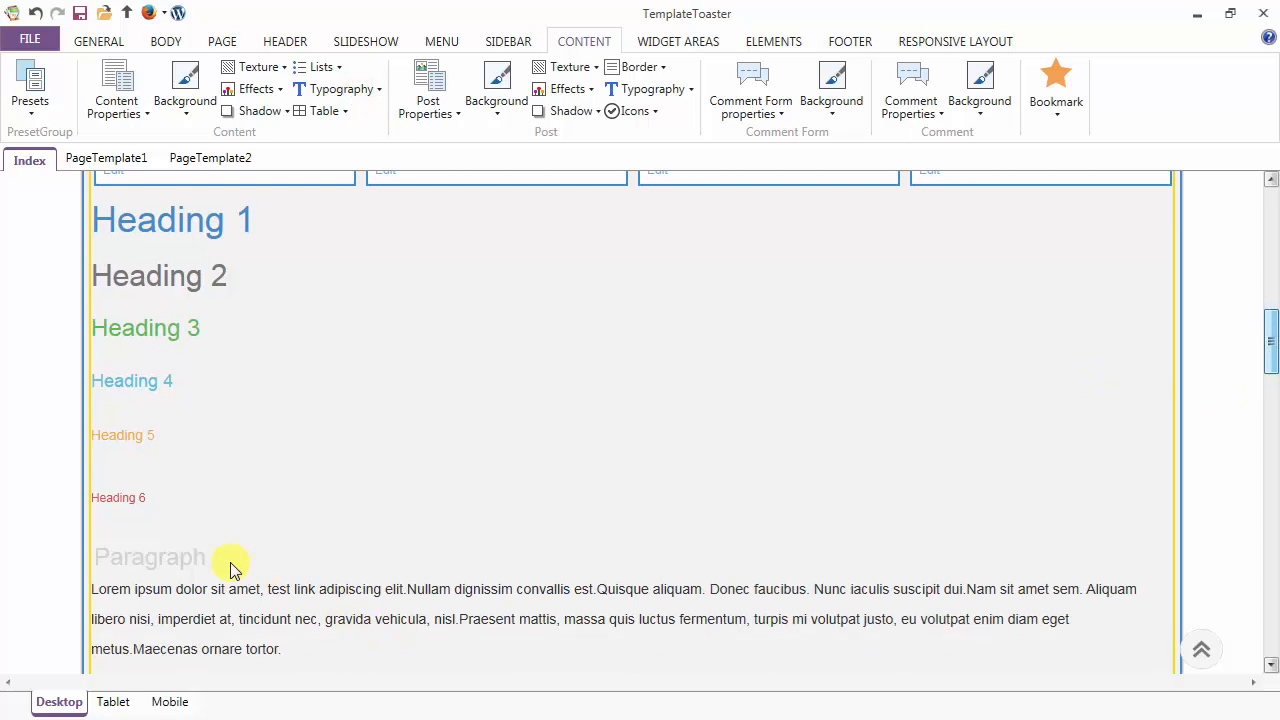
pyautogui.click(356, 90)
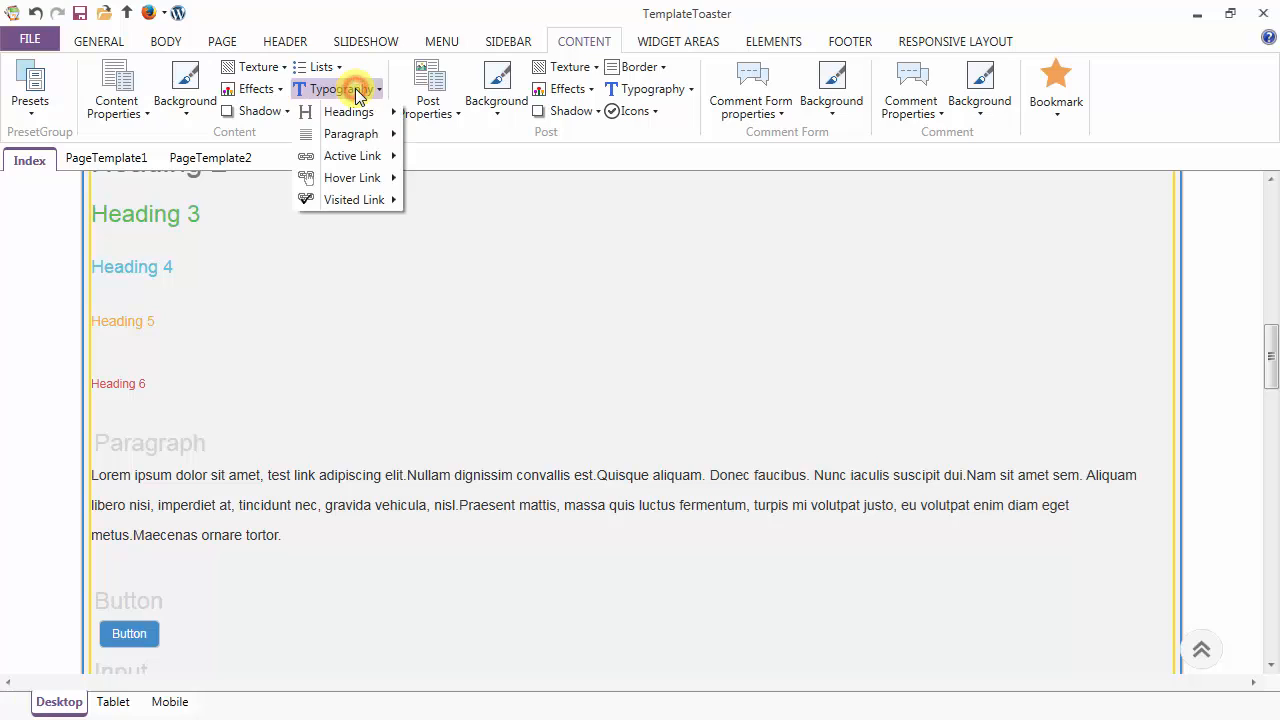
pyautogui.moveTo(365, 140)
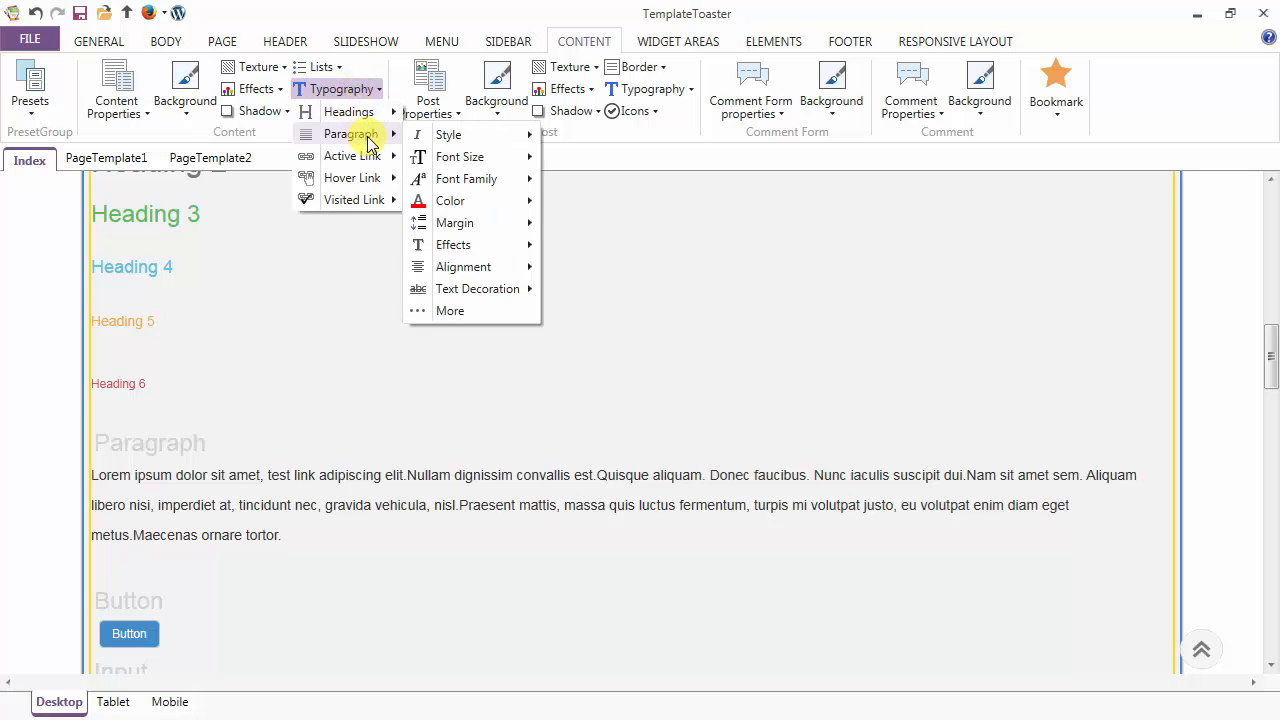
pyautogui.moveTo(444, 143)
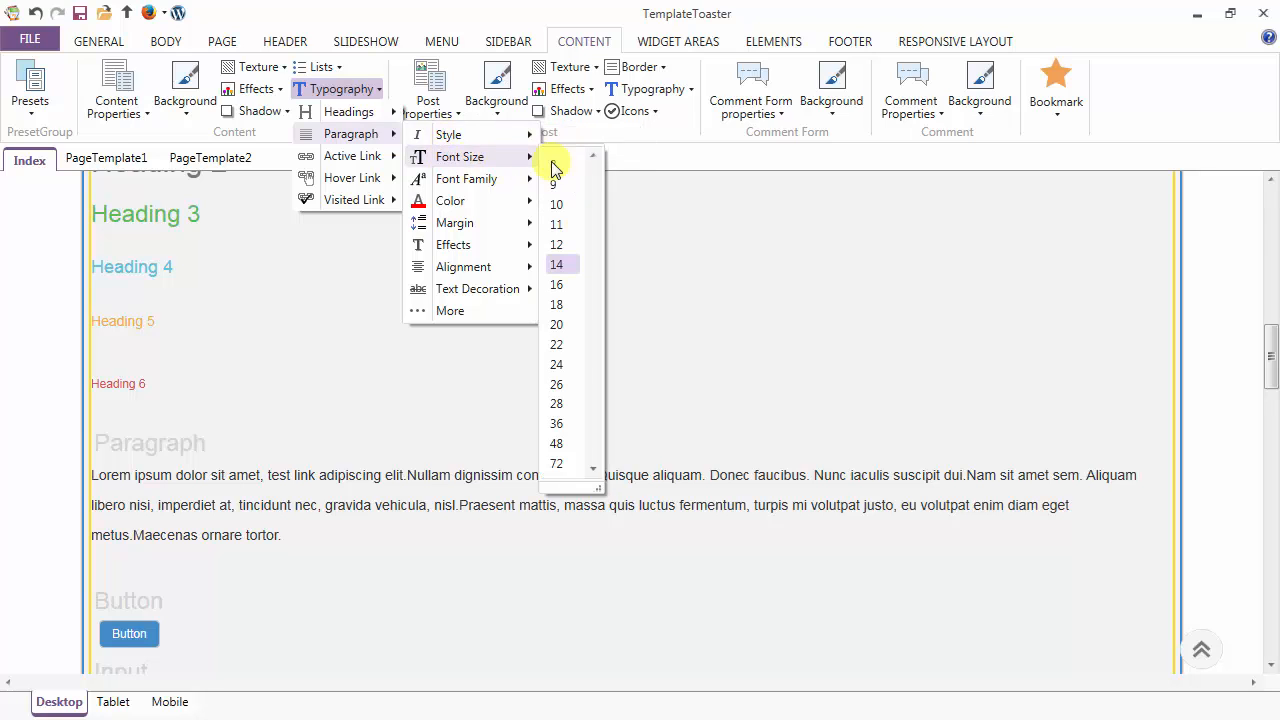
pyautogui.click(563, 288)
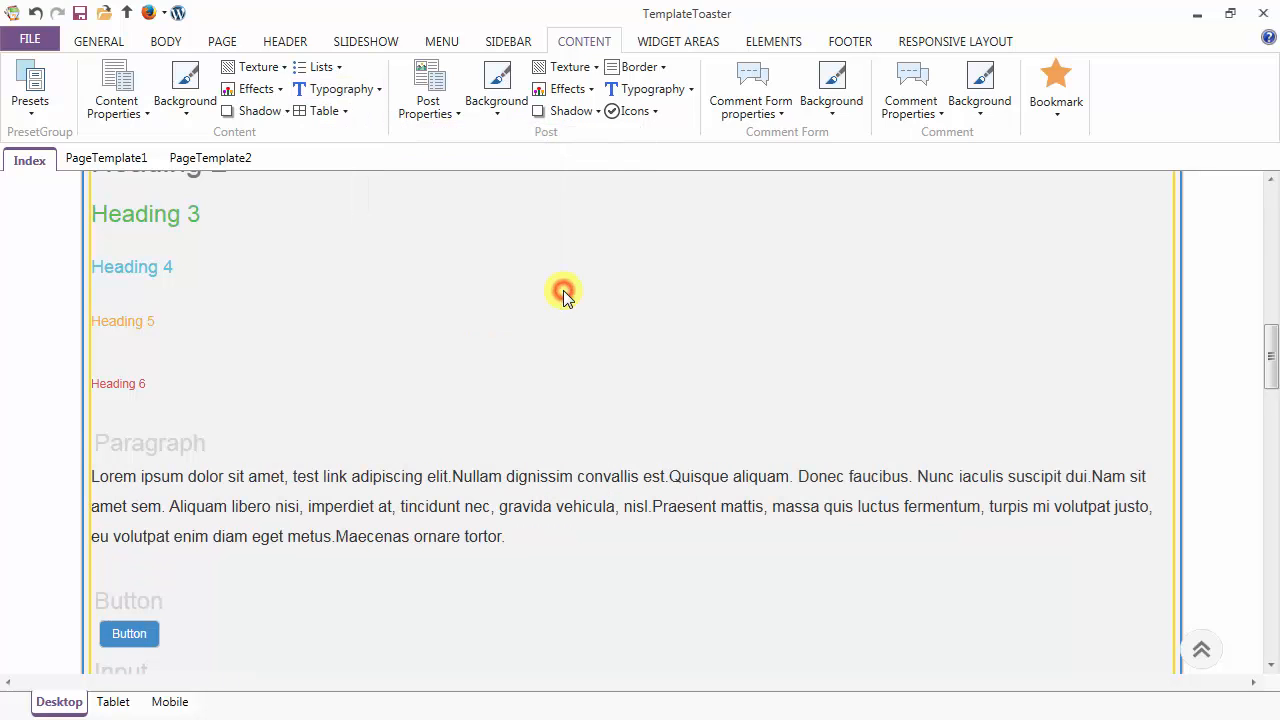
# Step: Examine the paragraph's remaining typography options, including effects, alignment, text decoration and style, and the options for links
pyautogui.click(343, 90)
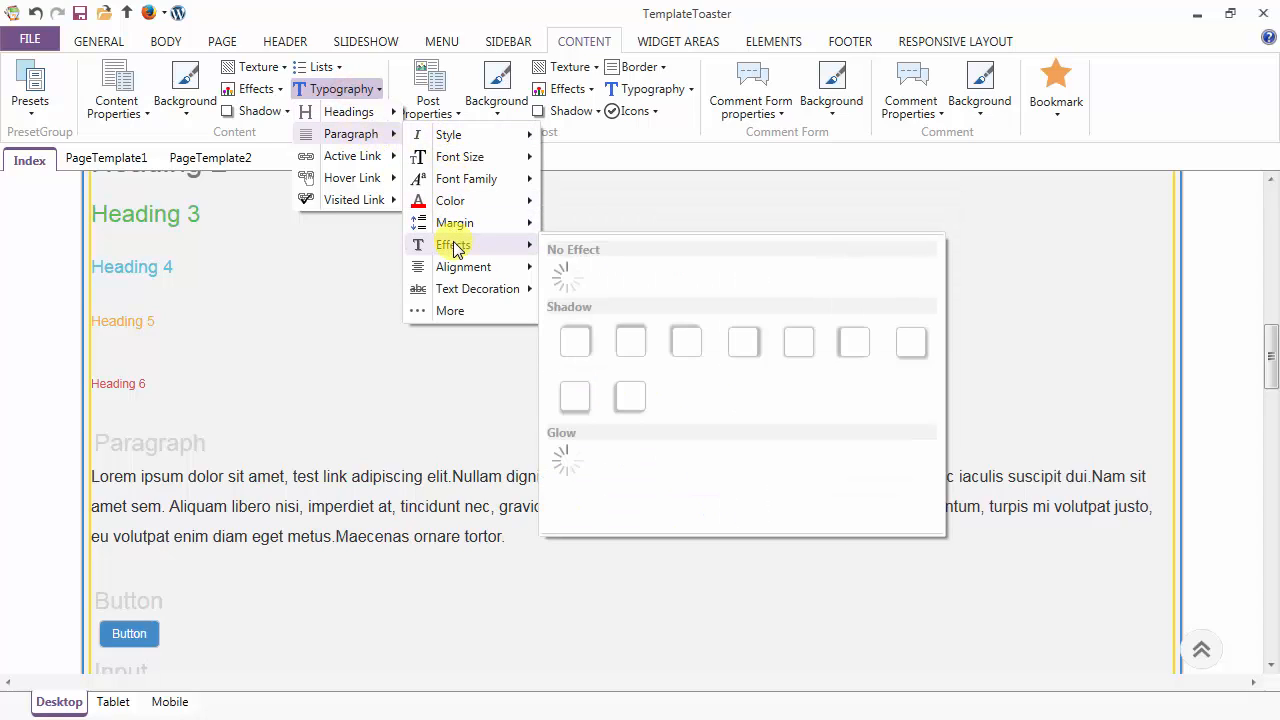
pyautogui.moveTo(462, 274)
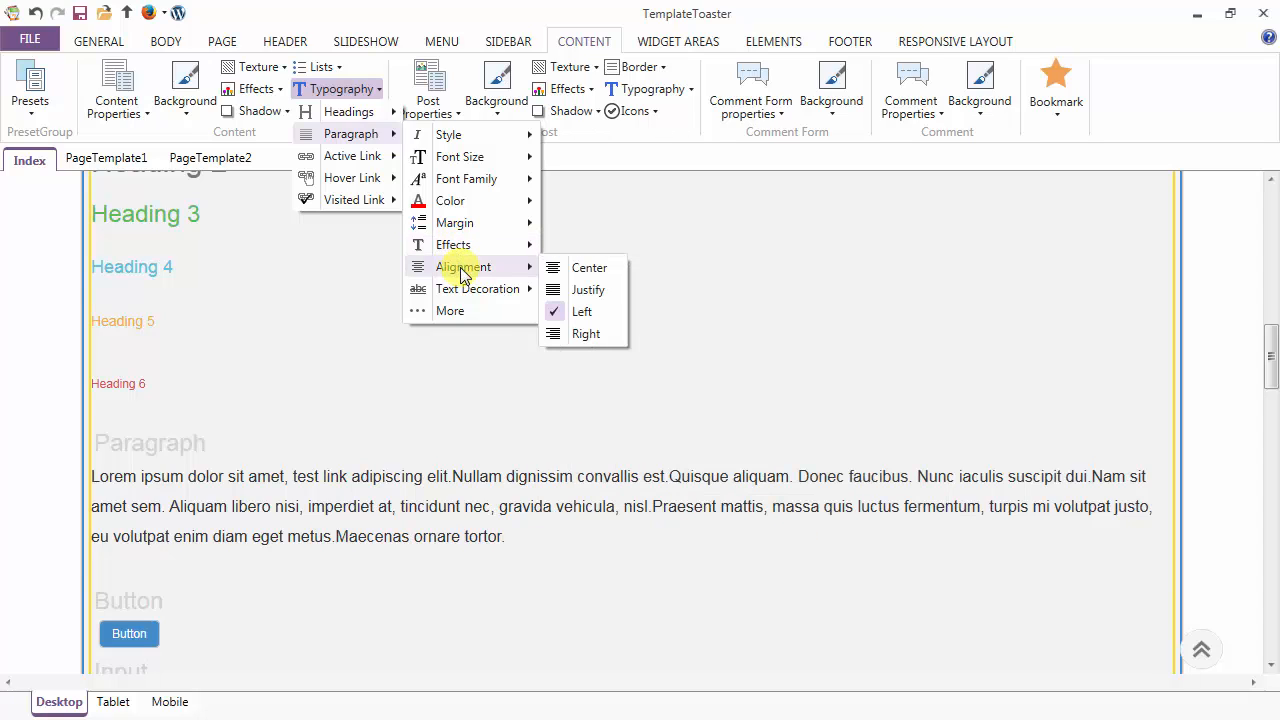
pyautogui.moveTo(462, 298)
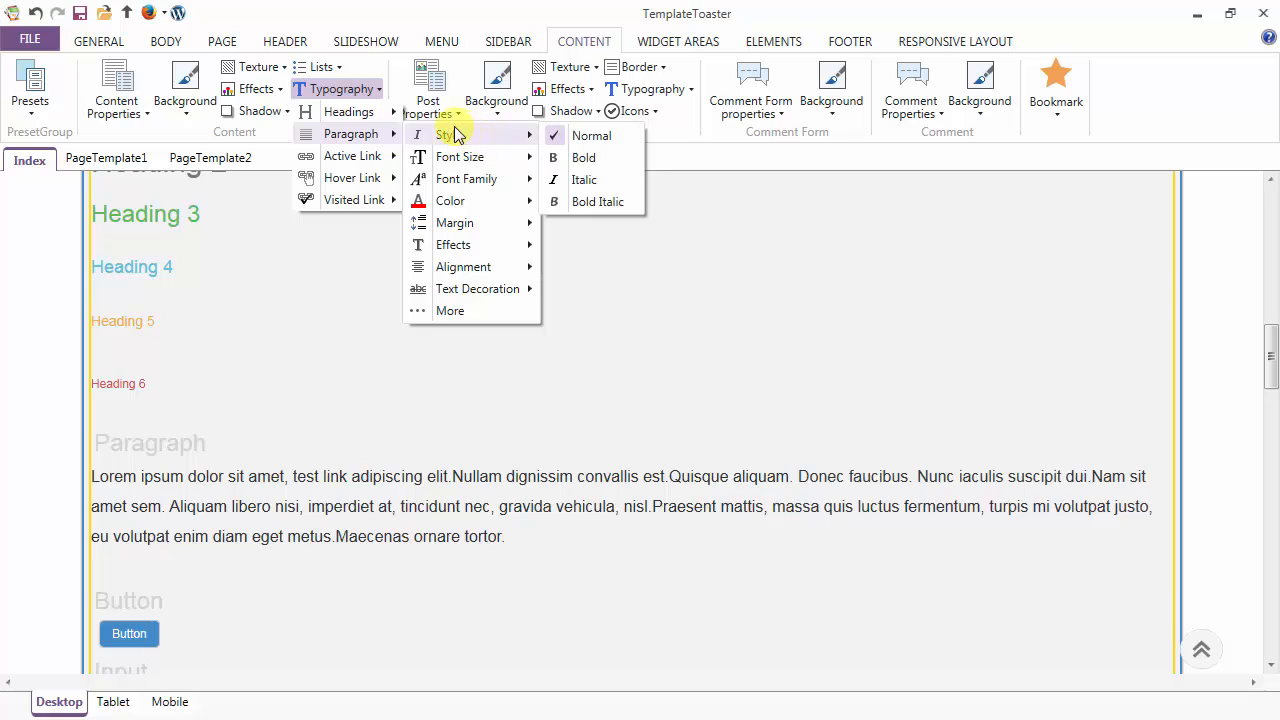
pyautogui.click(340, 89)
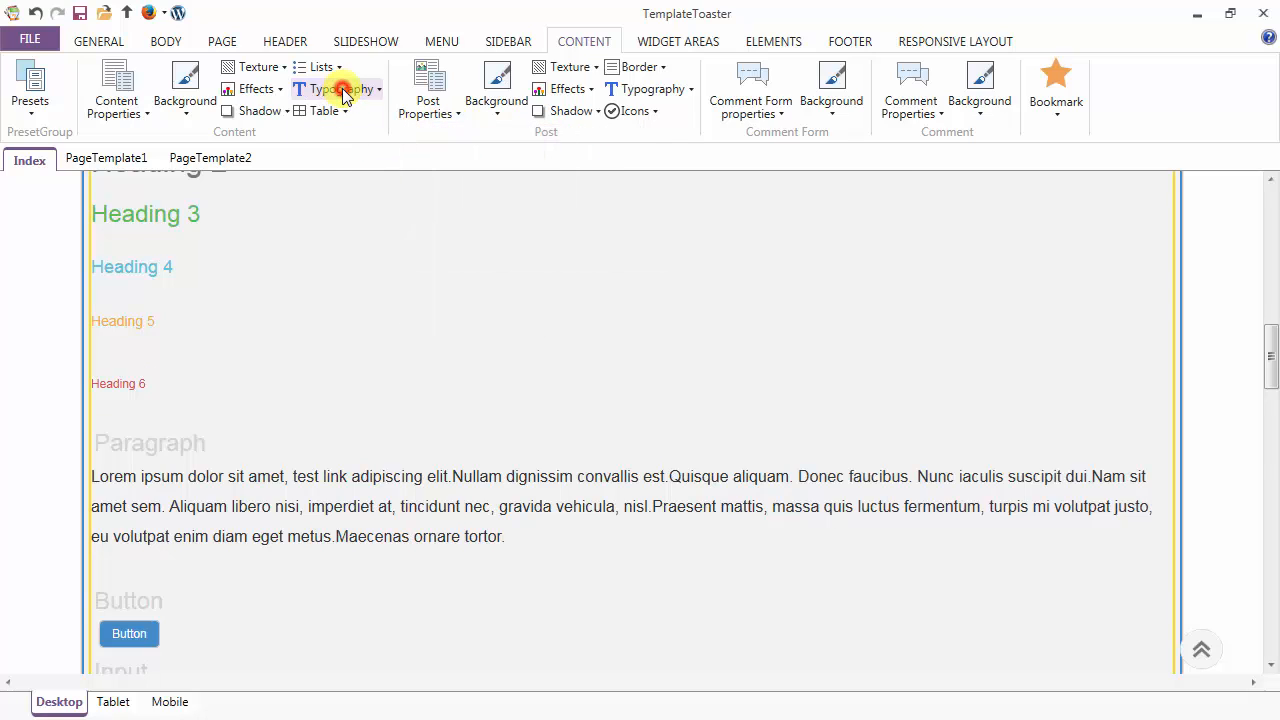
pyautogui.click(341, 92)
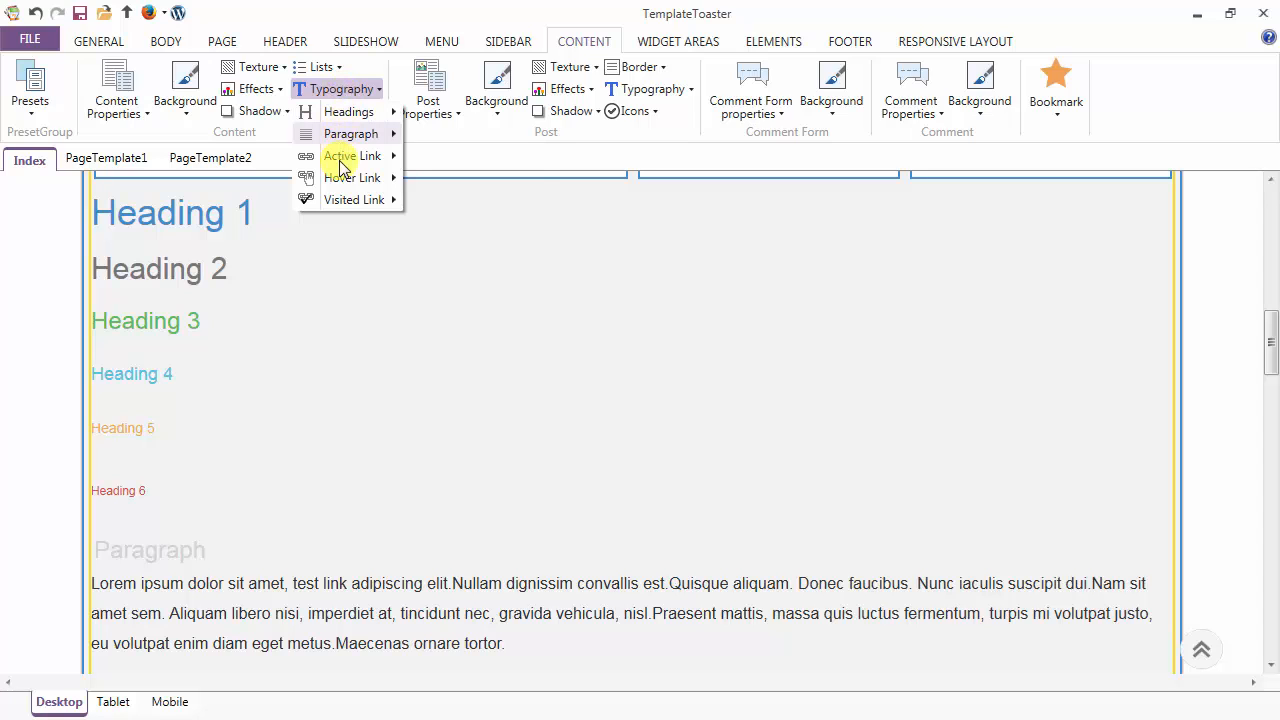
pyautogui.moveTo(340, 163)
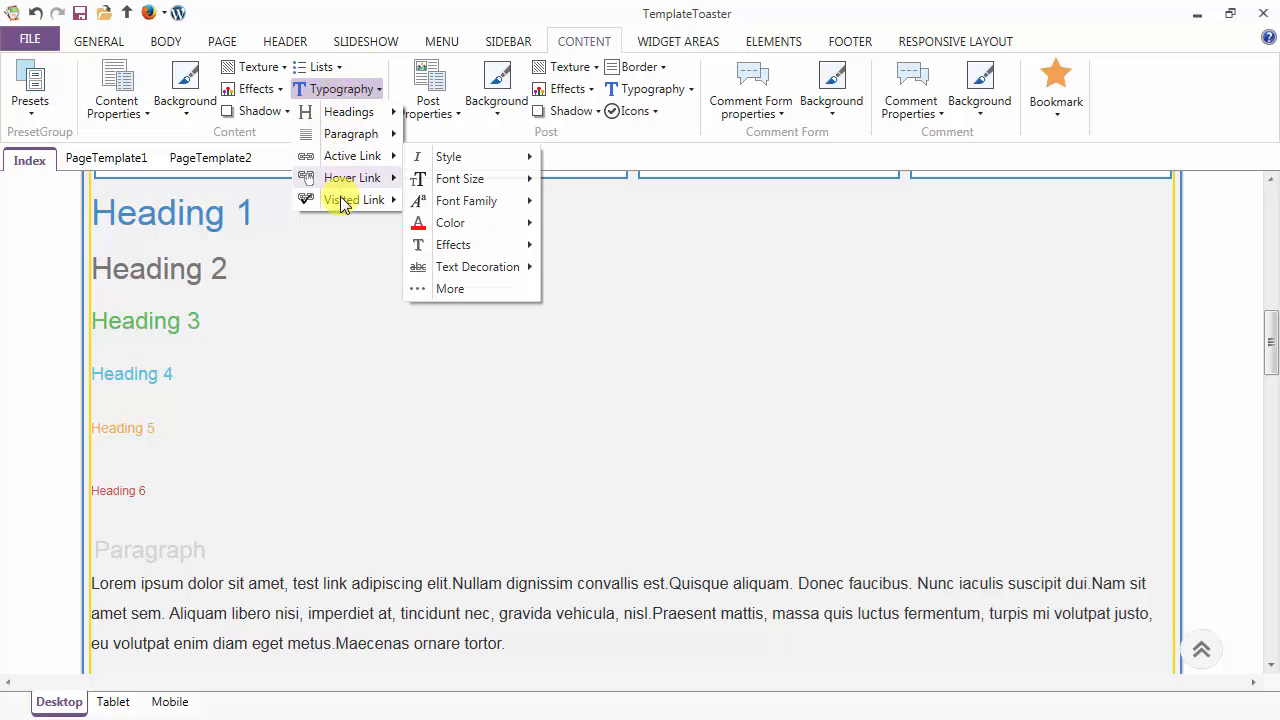
pyautogui.click(340, 89)
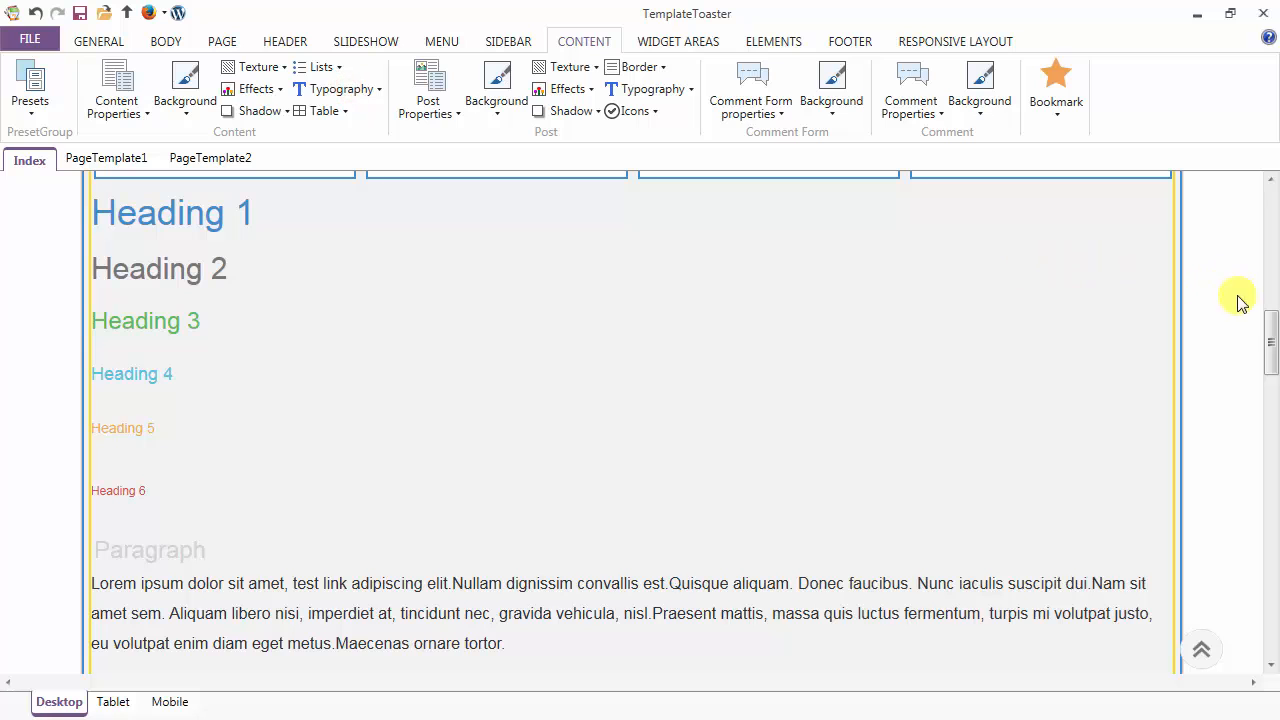
# Step: Set the font size of the content area's active link to 18
pyautogui.moveTo(1266, 330); pyautogui.dragTo(1273, 535)
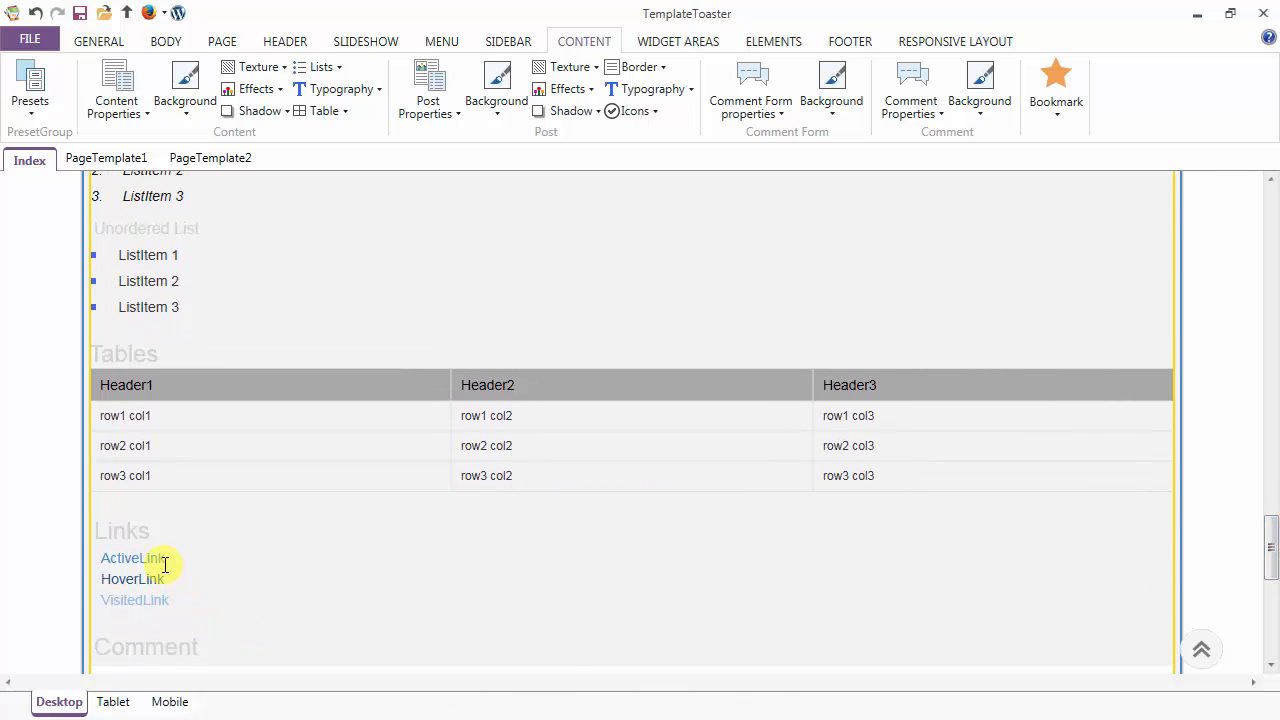
pyautogui.click(336, 89)
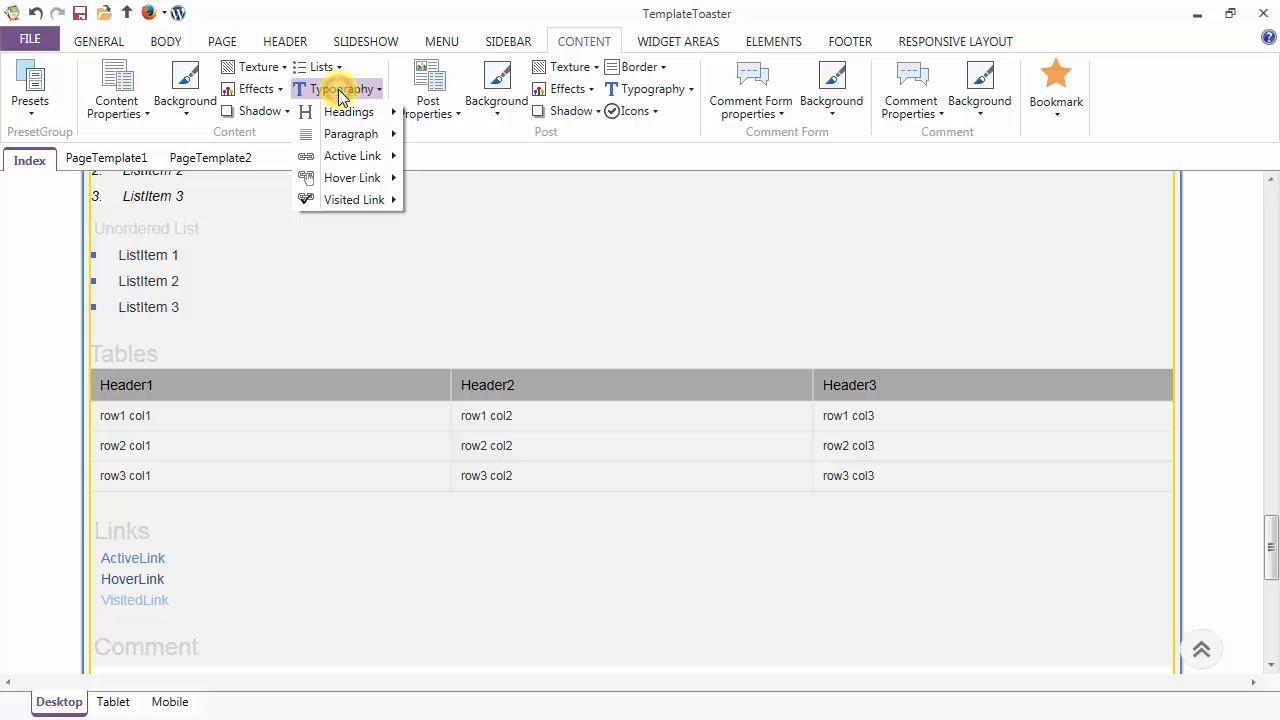
pyautogui.moveTo(343, 167)
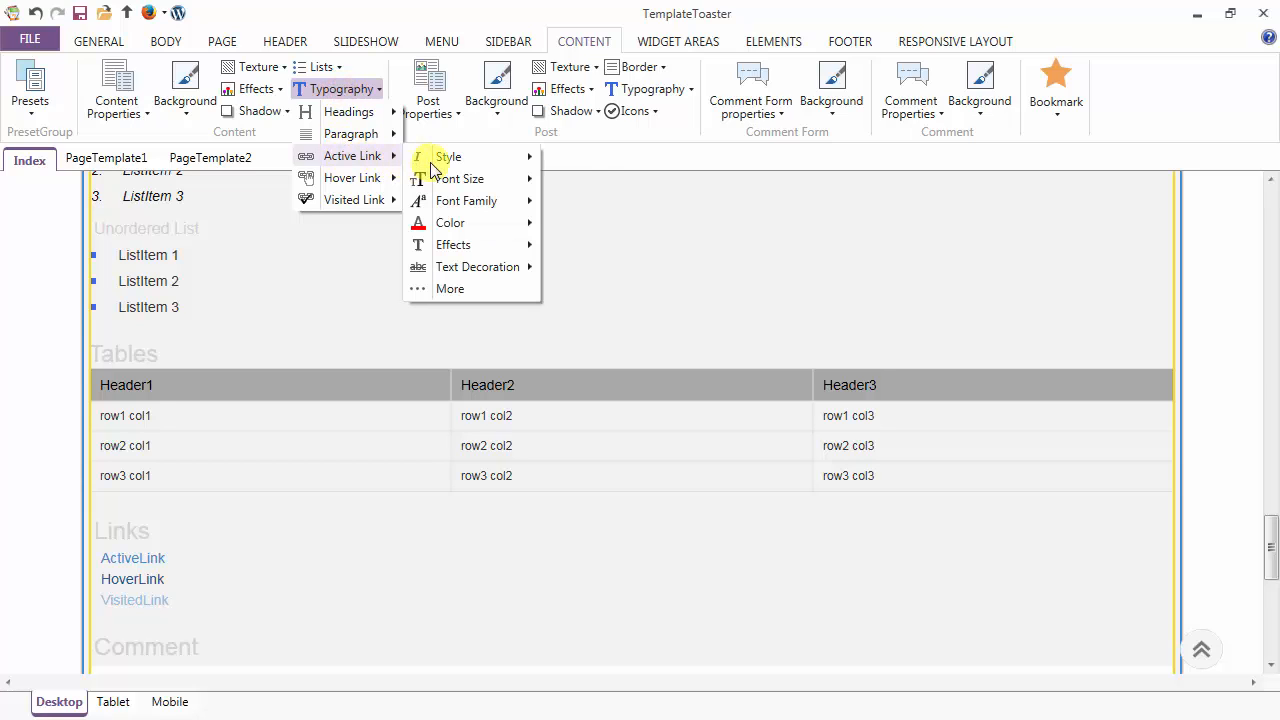
pyautogui.moveTo(460, 167)
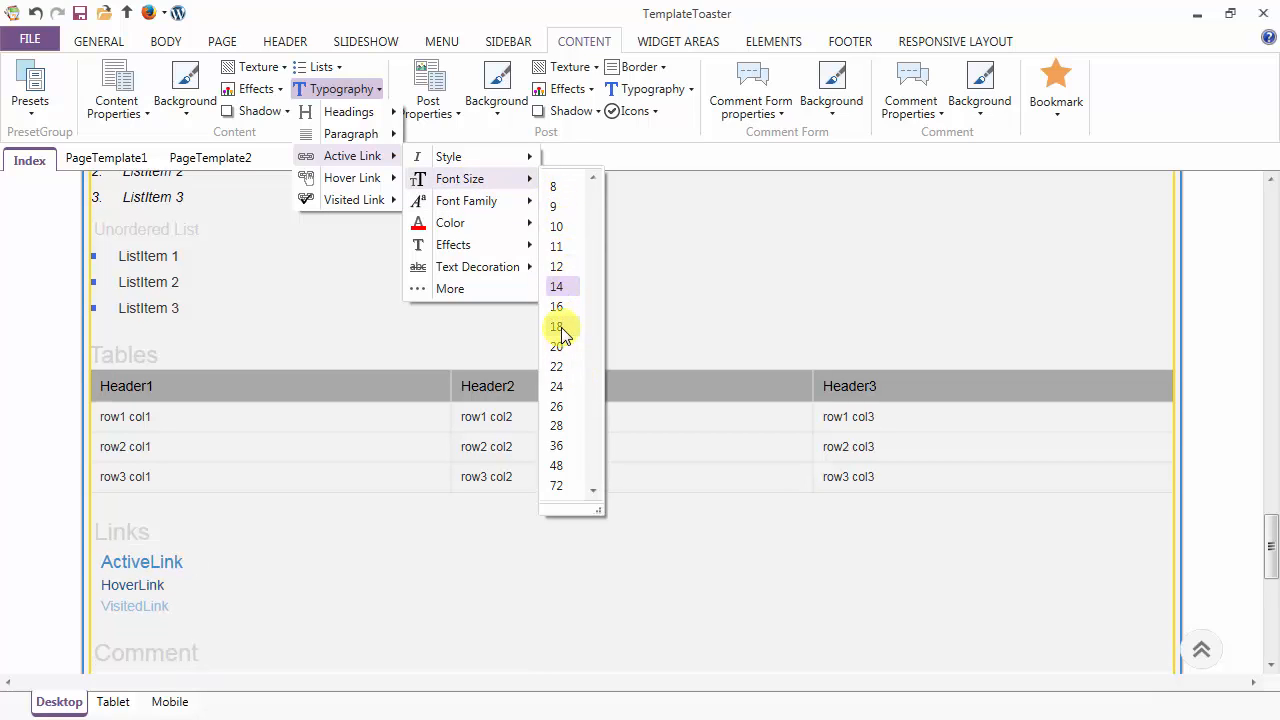
pyautogui.click(558, 330)
# Step: Set the font size of both the hover link and the visited link in the content area to 18
pyautogui.click(340, 90)
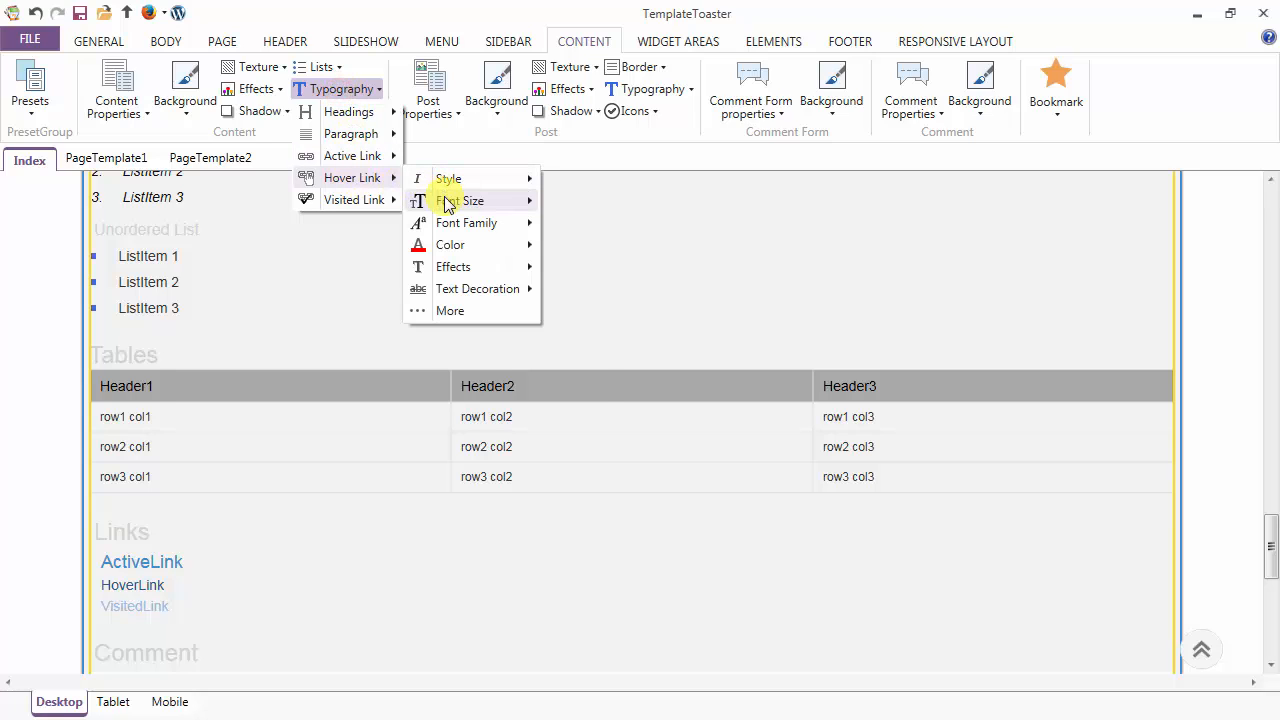
pyautogui.moveTo(451, 200)
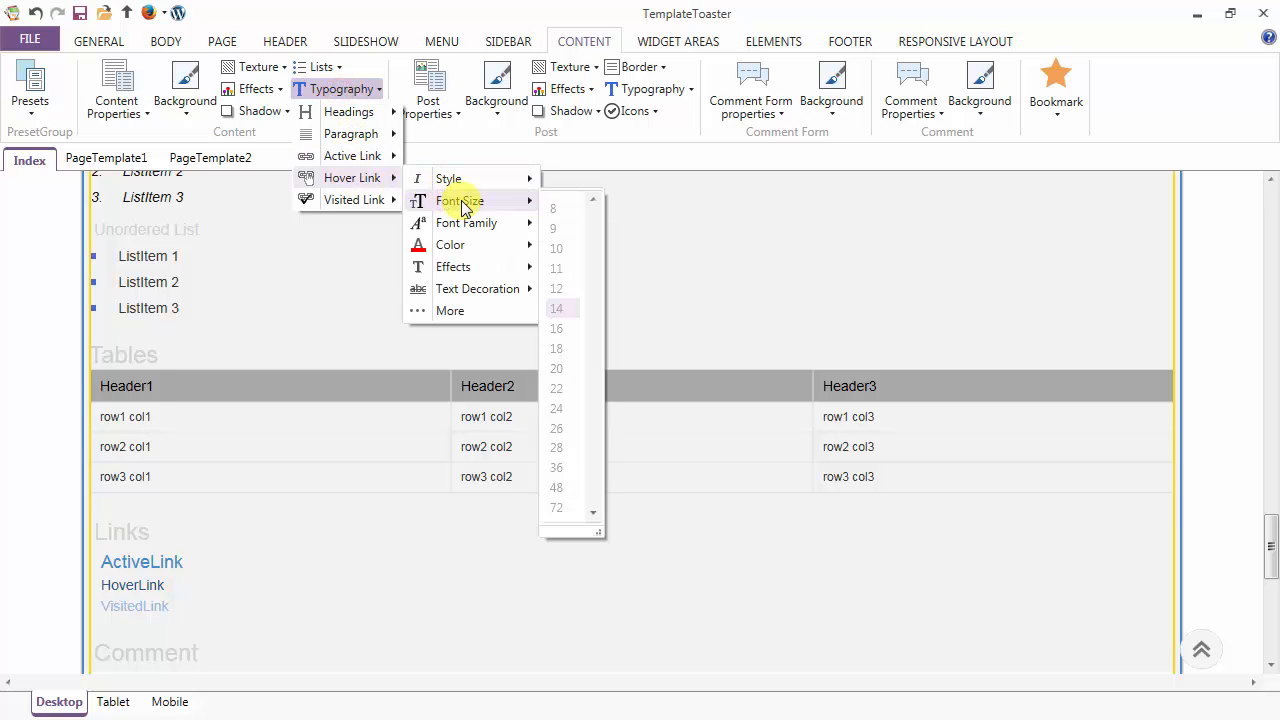
pyautogui.click(558, 350)
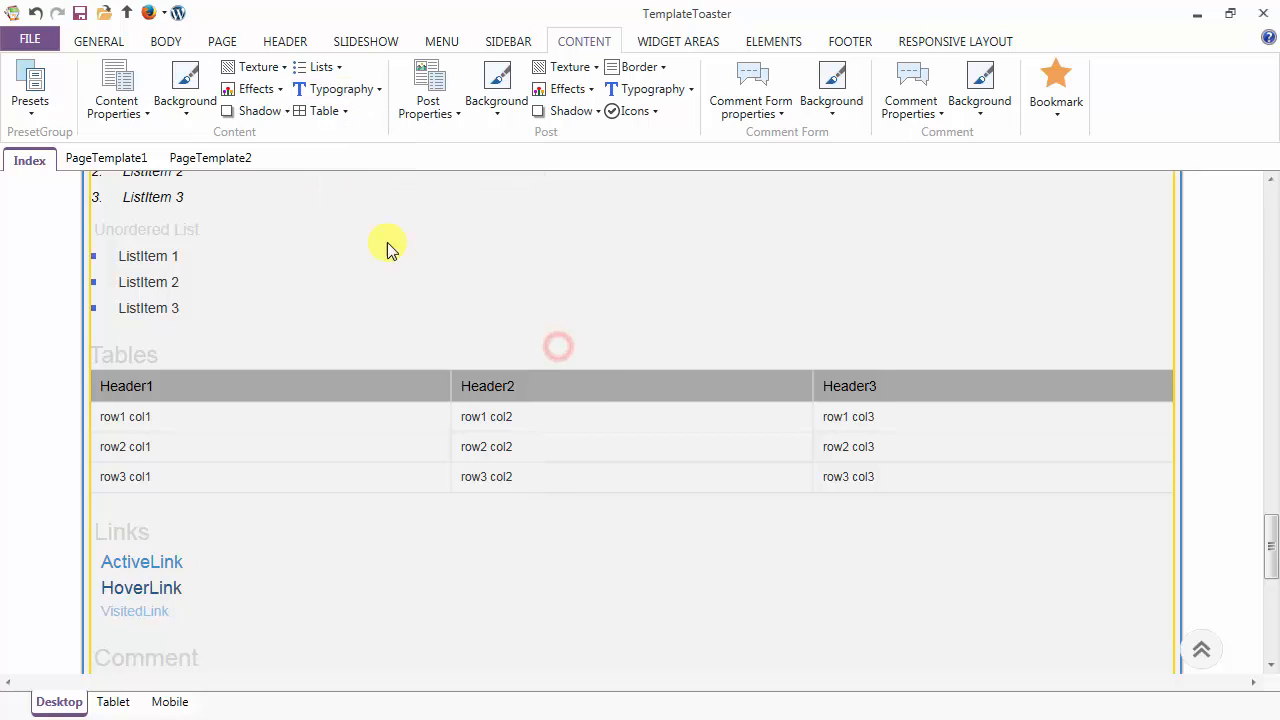
pyautogui.click(338, 89)
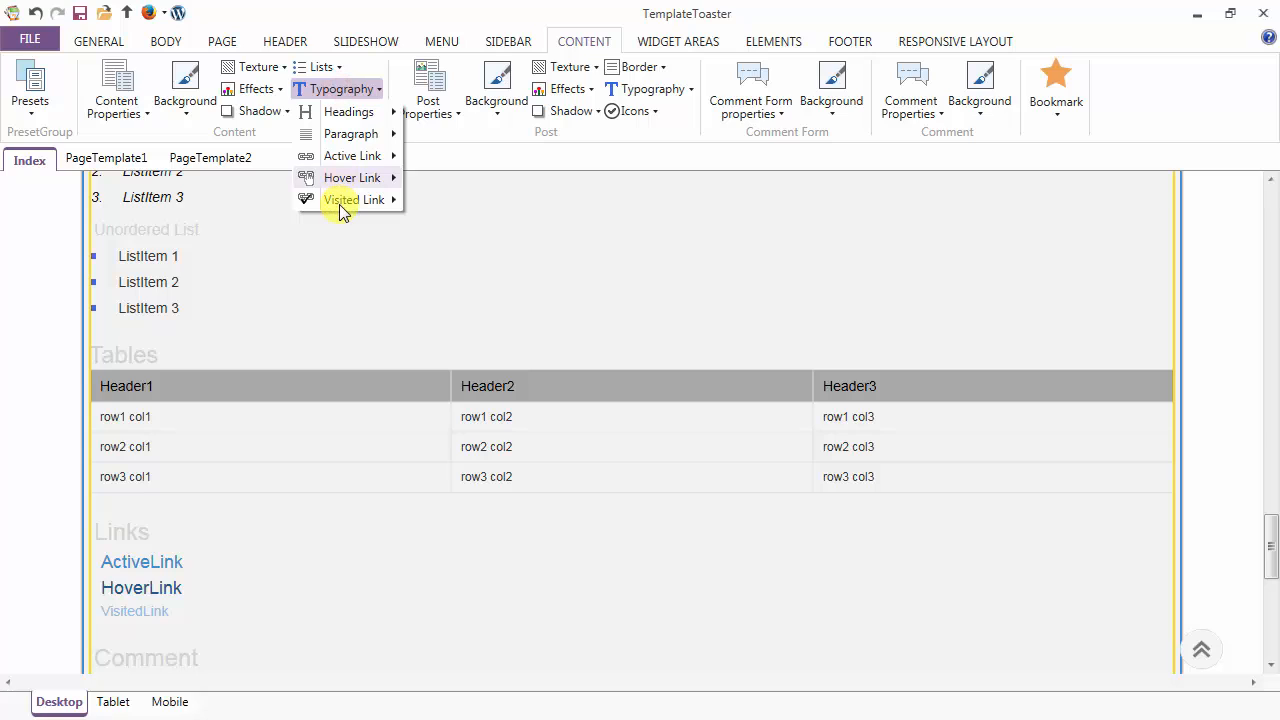
pyautogui.moveTo(340, 200)
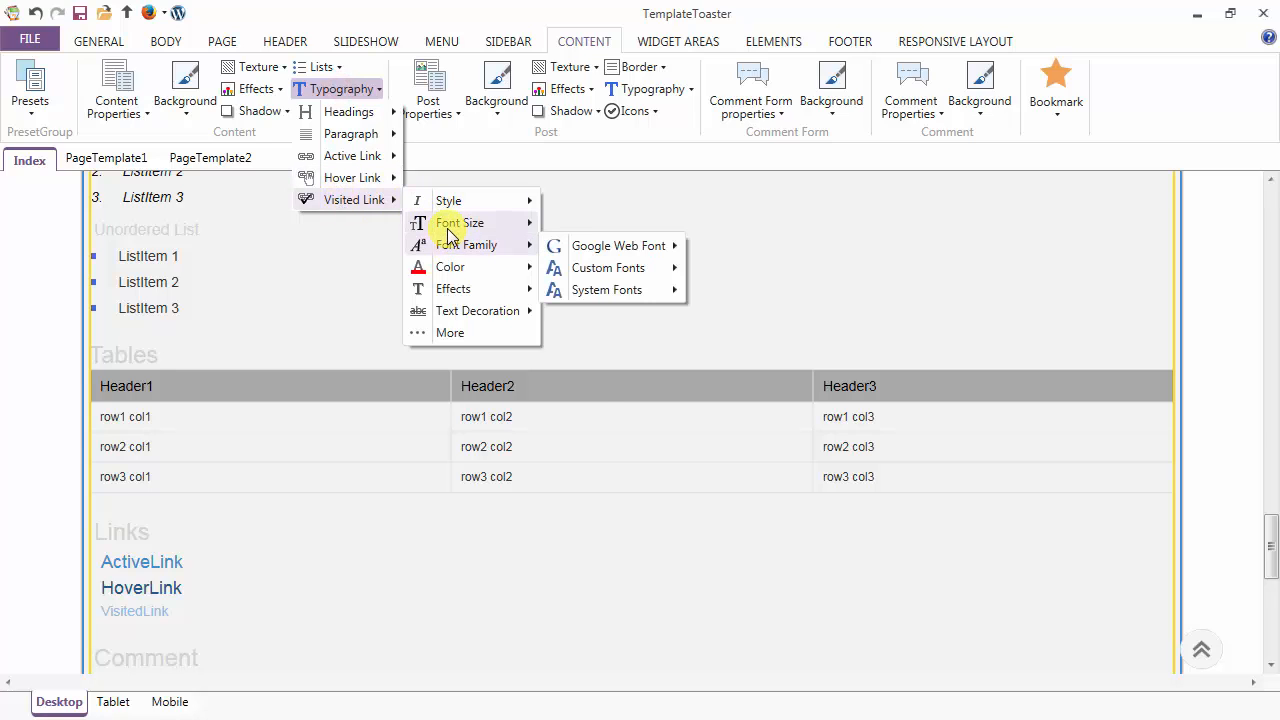
pyautogui.moveTo(480, 222)
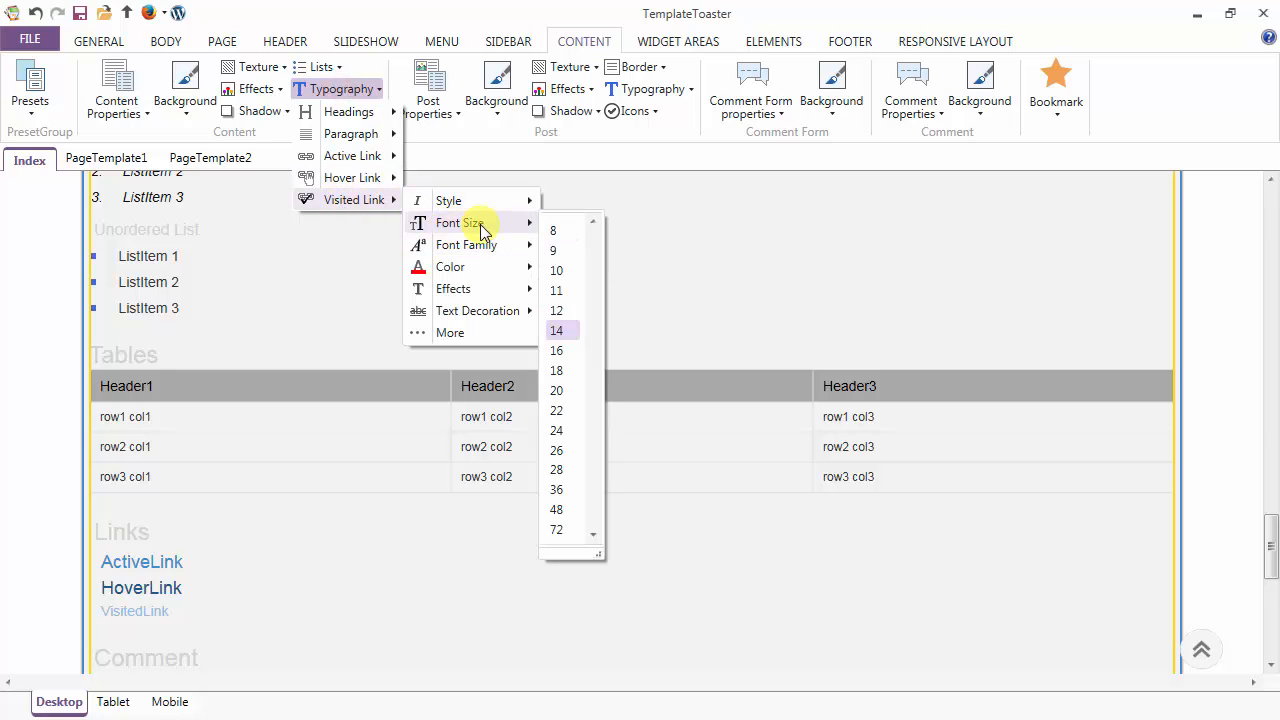
pyautogui.click(557, 372)
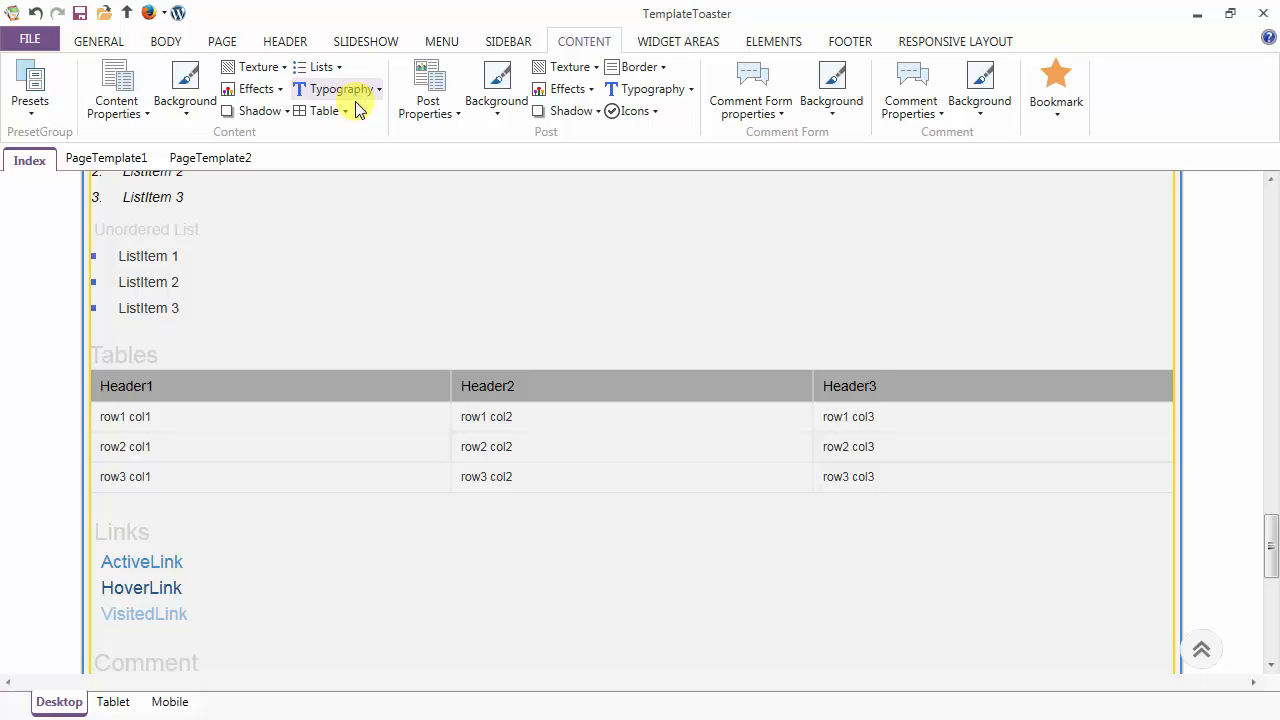
# Step: Set the content table's background to a light grey from the theme colours
pyautogui.click(336, 113)
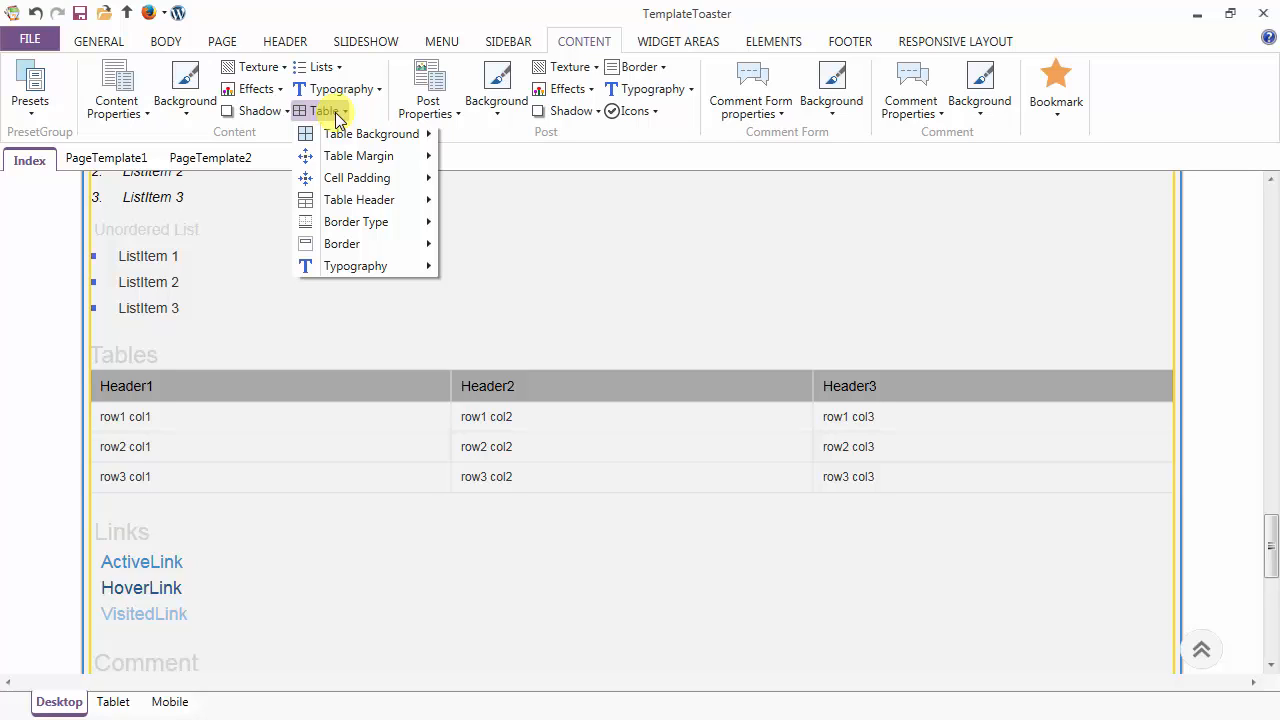
pyautogui.moveTo(358, 139)
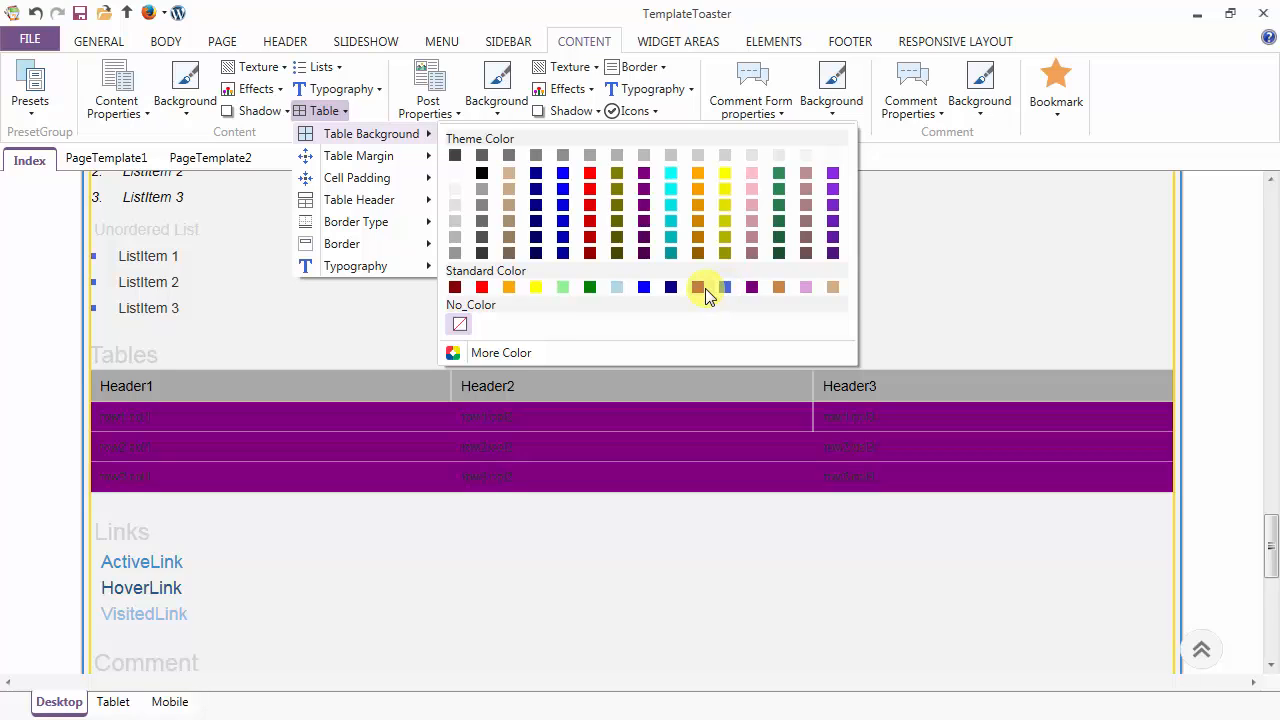
pyautogui.click(455, 224)
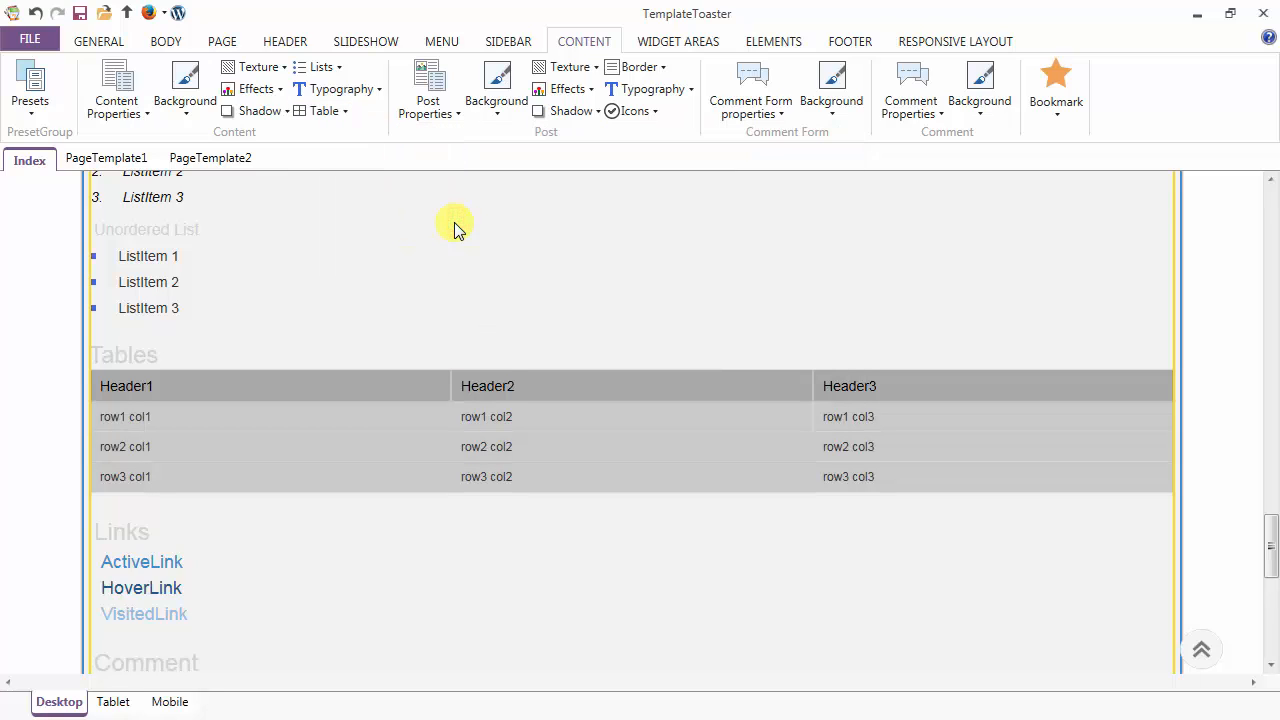
# Step: Set the content table's left, right, top and bottom margins to 5, keeping all sides linked
pyautogui.click(328, 111)
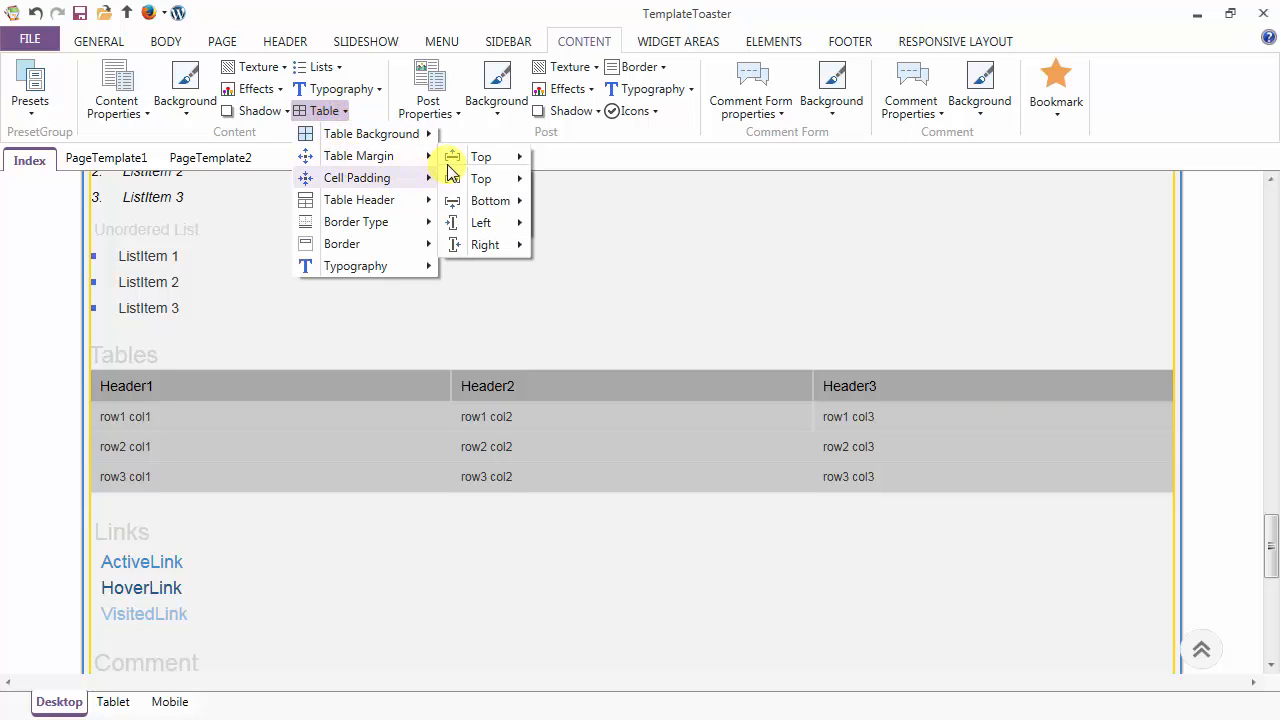
pyautogui.moveTo(423, 157)
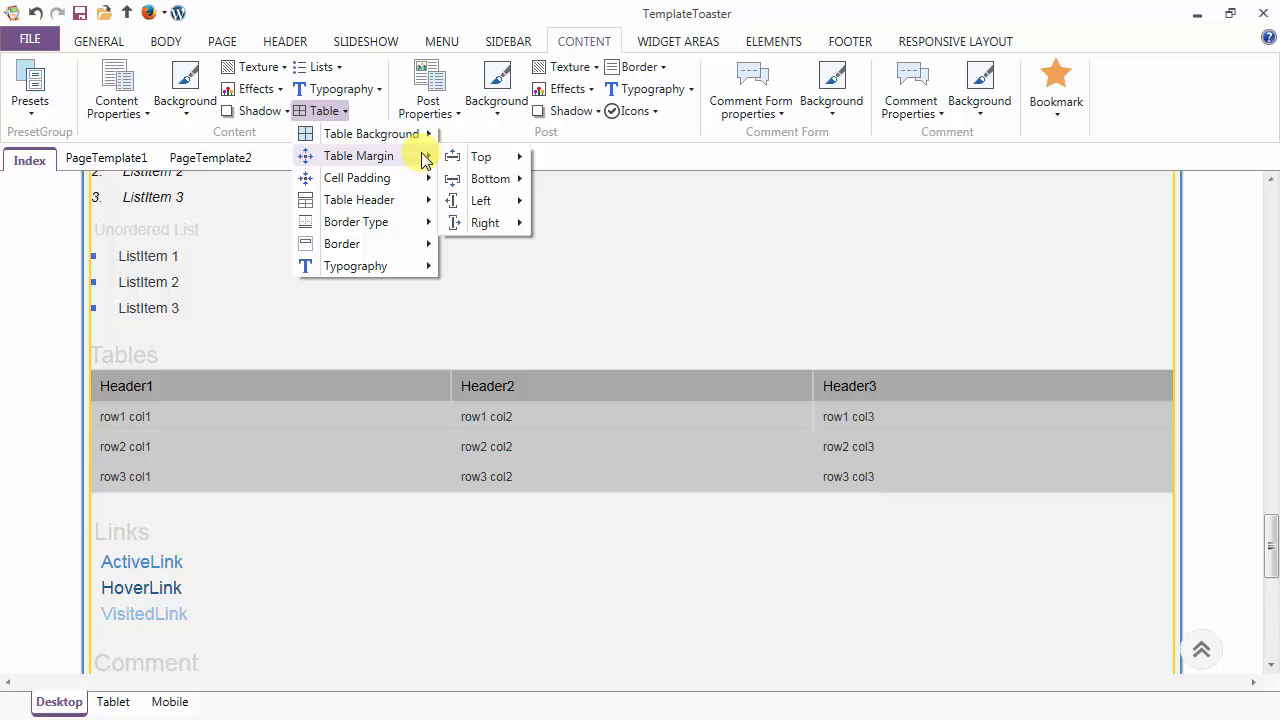
pyautogui.moveTo(497, 224)
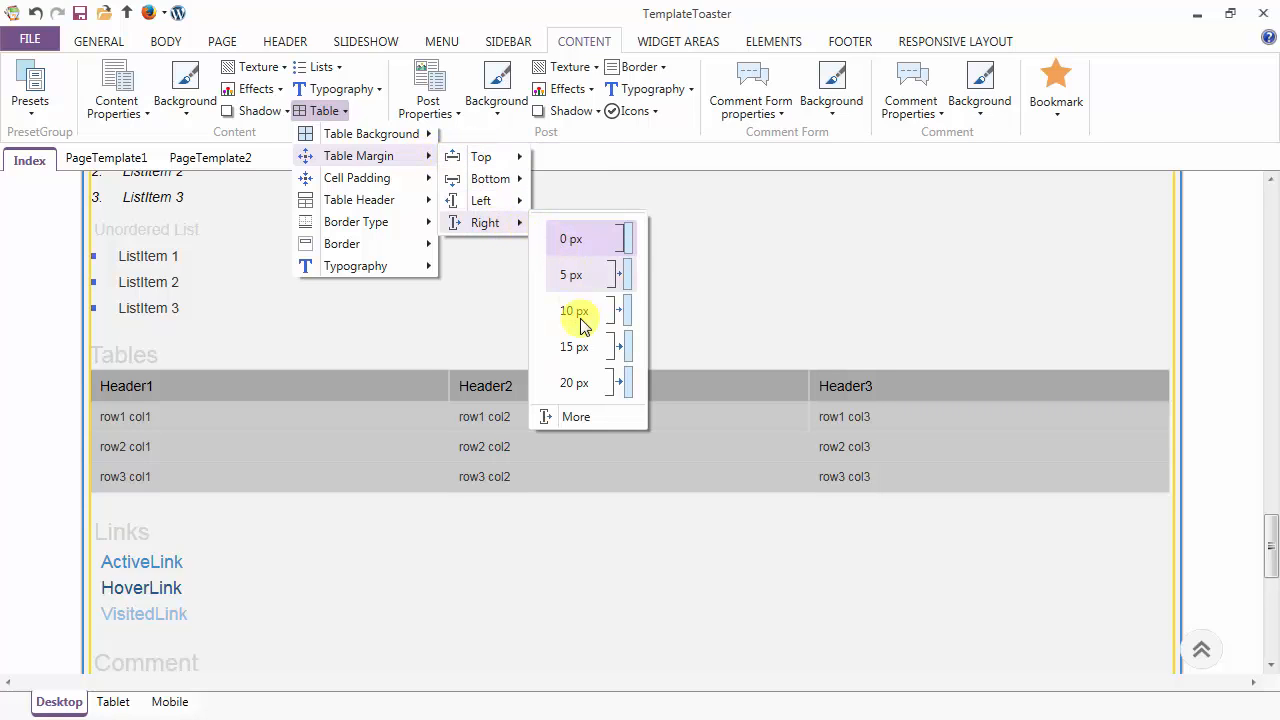
pyautogui.click(576, 418)
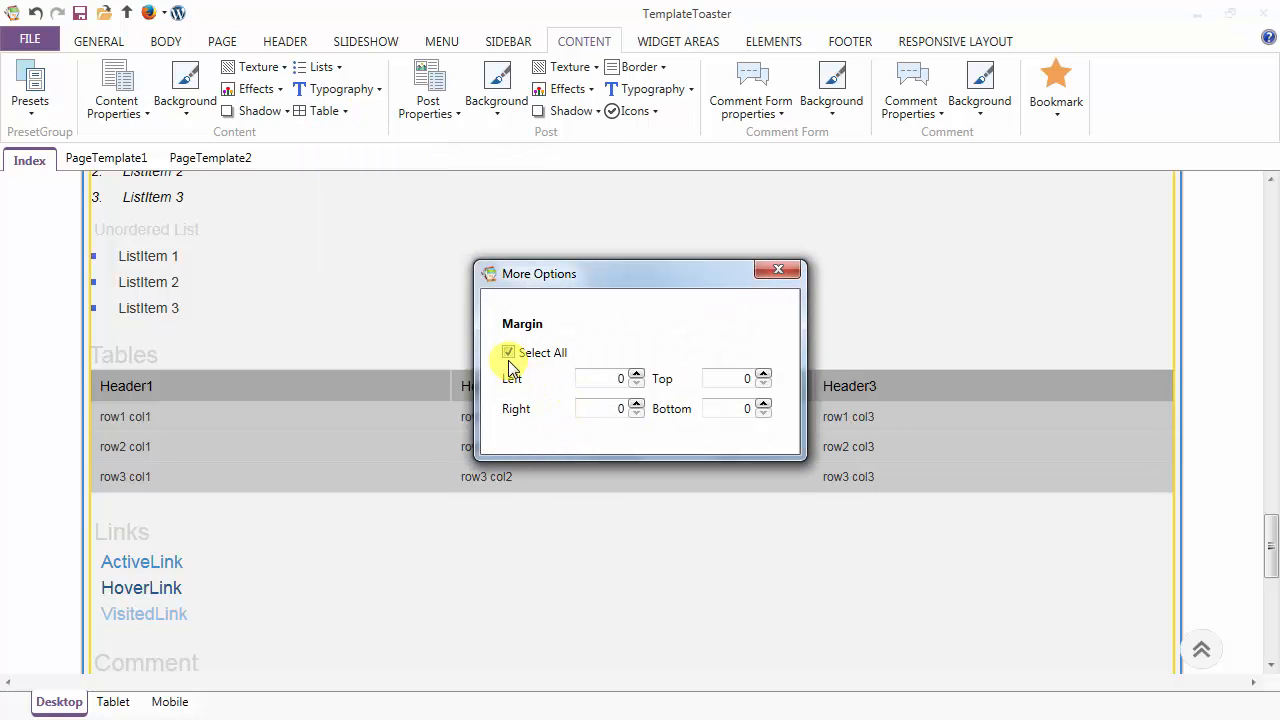
pyautogui.click(637, 375)
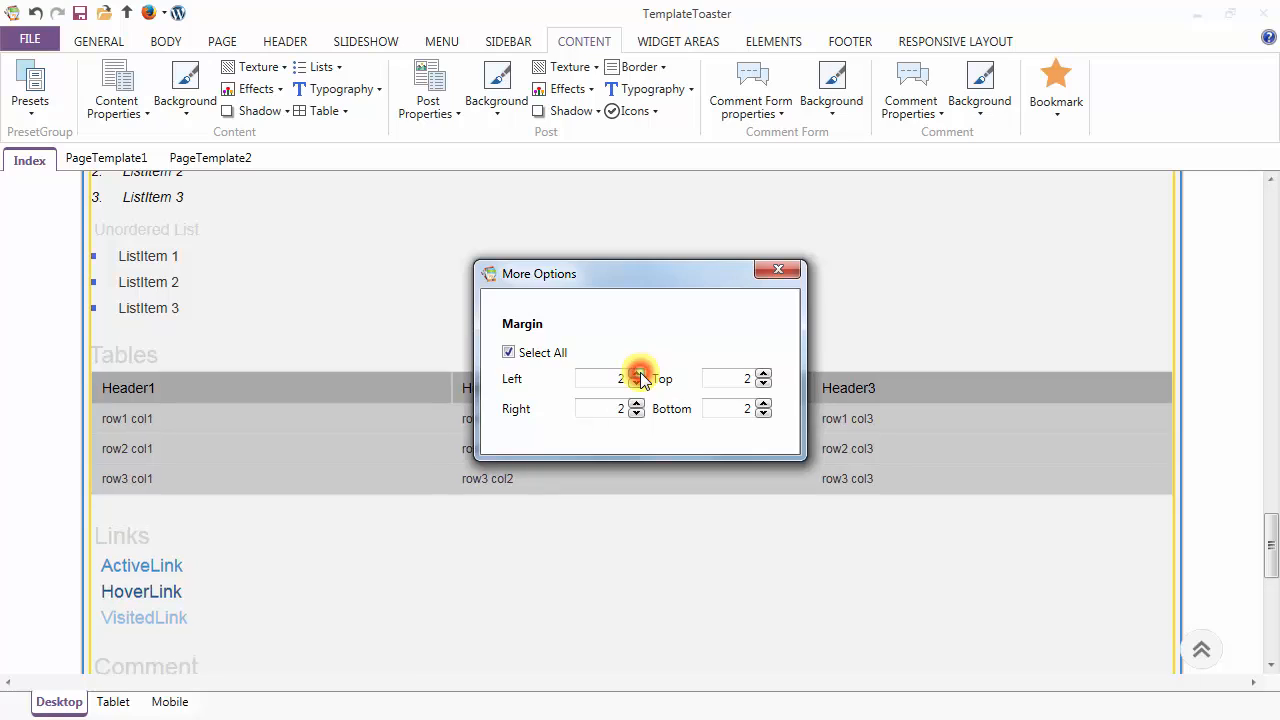
pyautogui.click(637, 375)
pyautogui.click(637, 375)
pyautogui.click(637, 375)
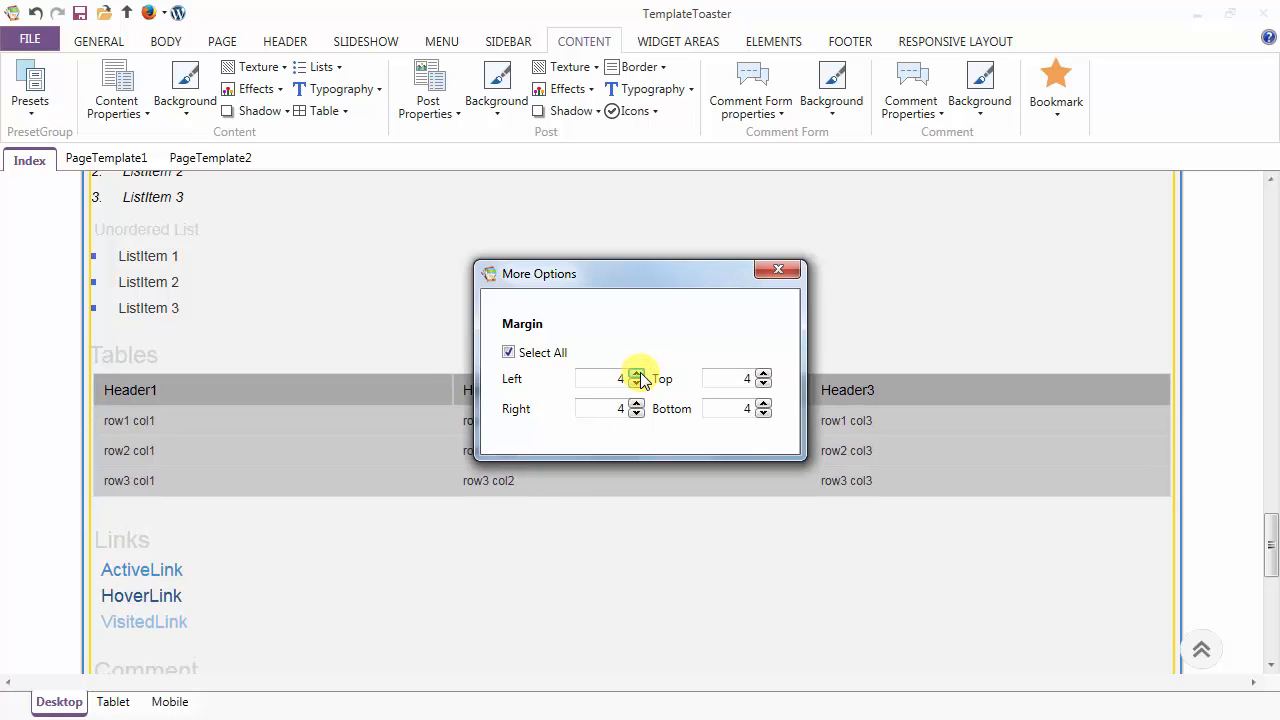
pyautogui.click(637, 375)
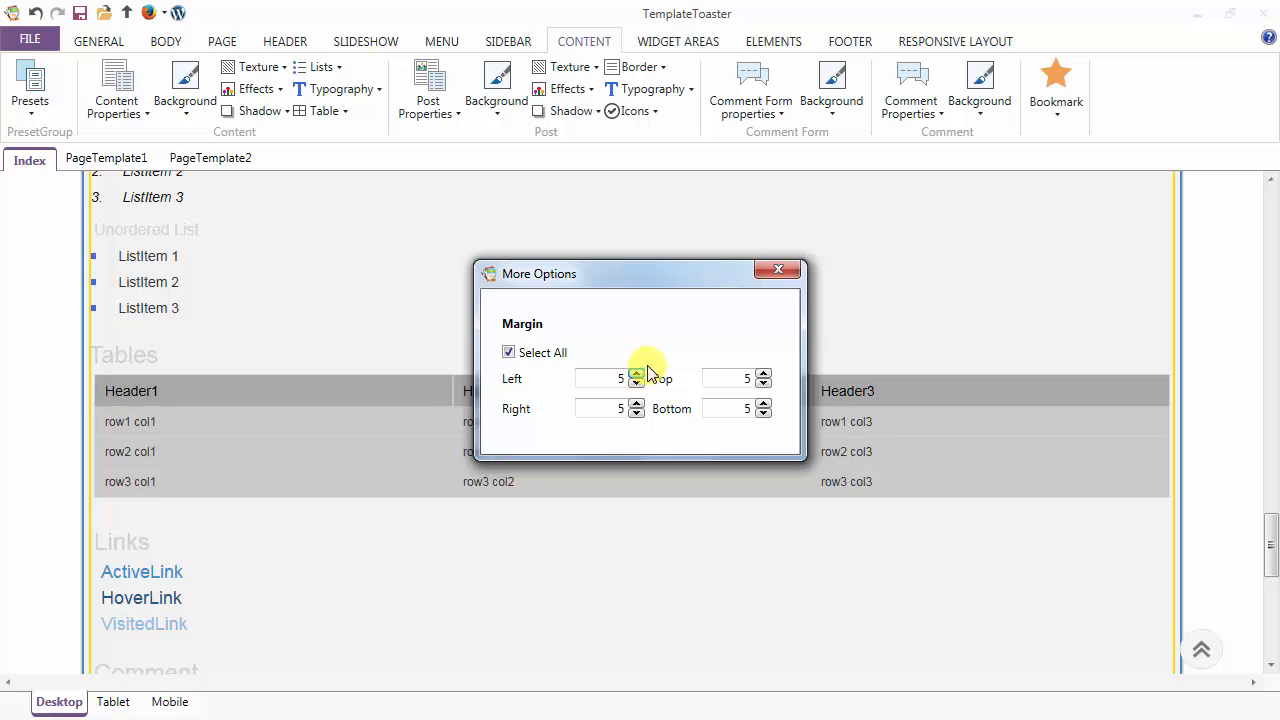
pyautogui.click(787, 274)
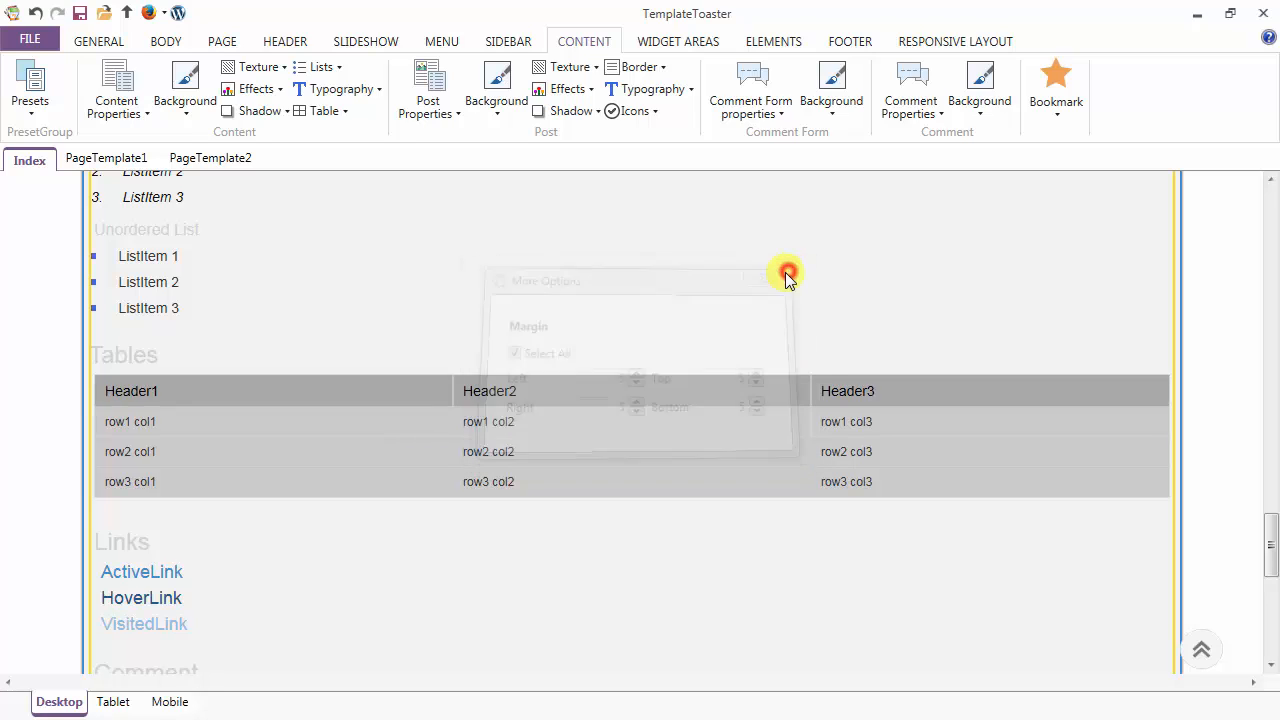
# Step: Set the top cell padding of the content table to 5 px
pyautogui.click(333, 112)
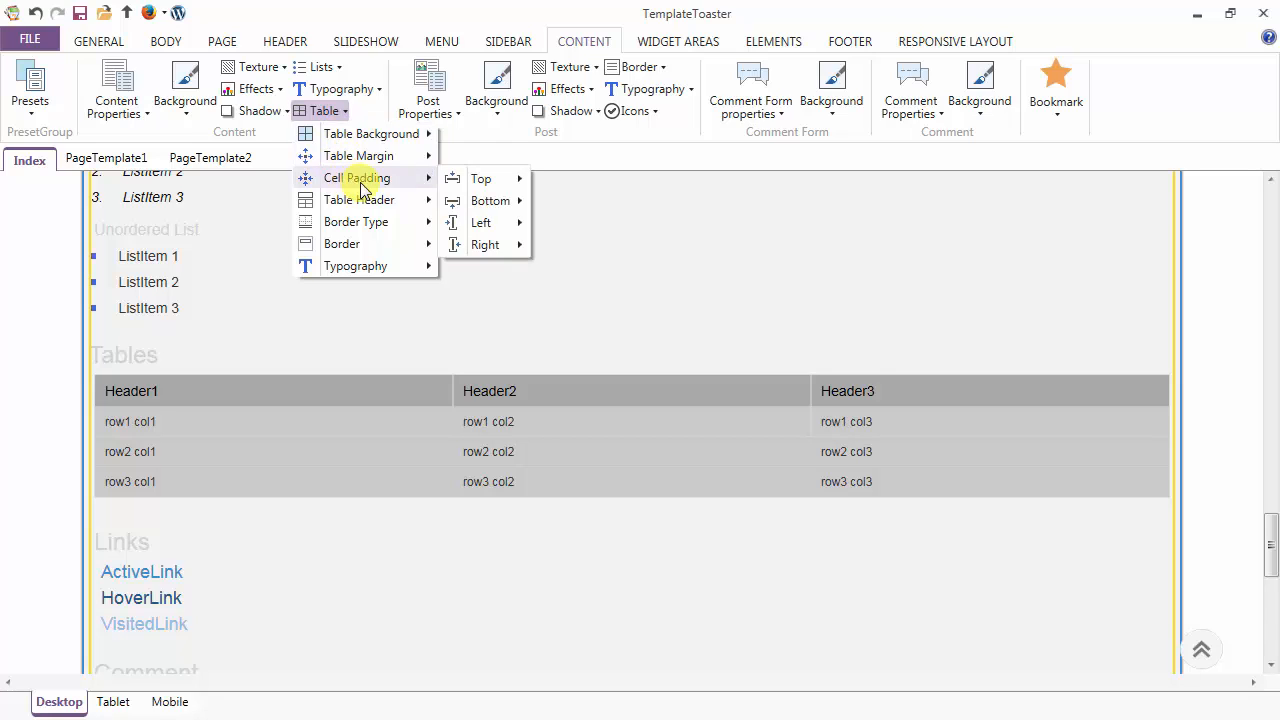
pyautogui.moveTo(495, 180)
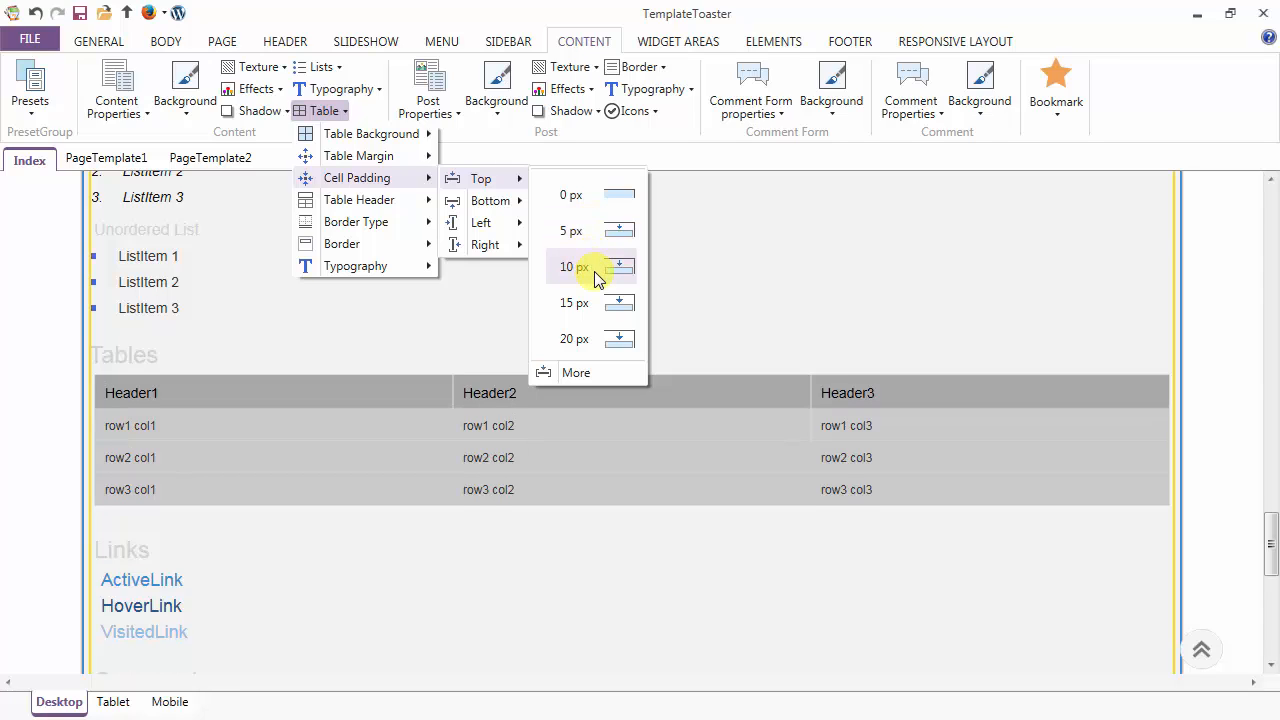
pyautogui.click(592, 232)
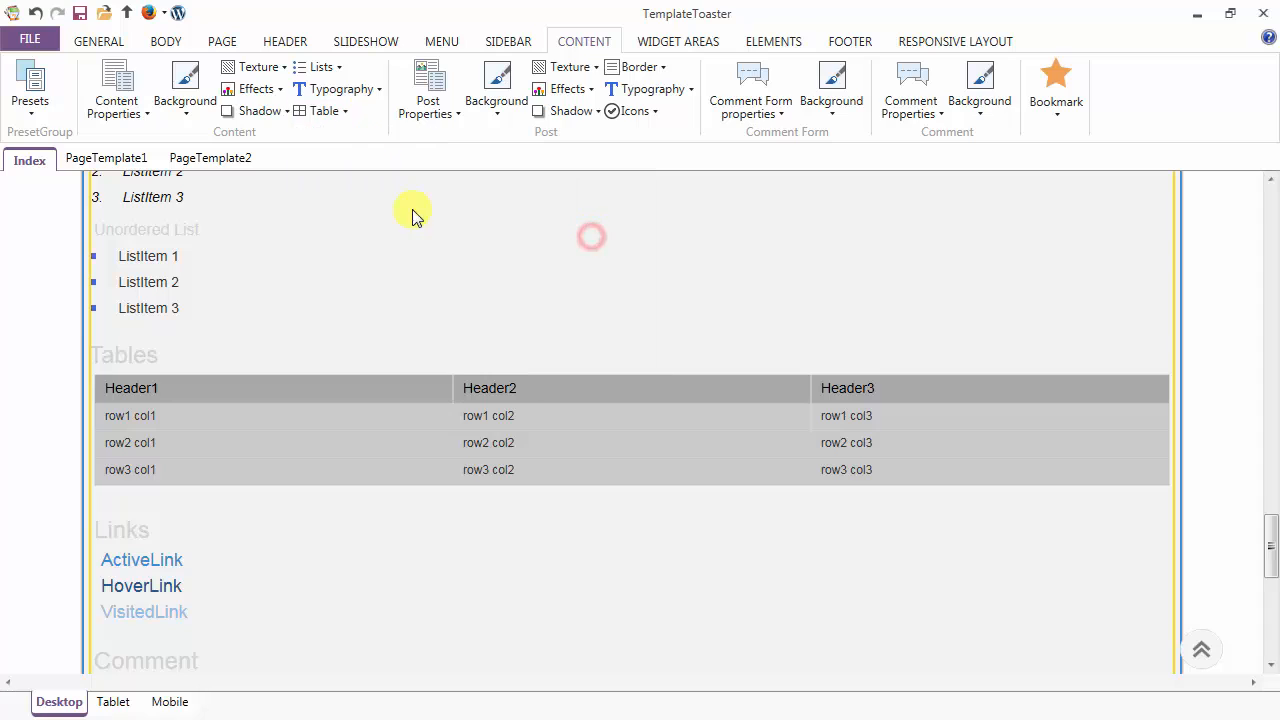
# Step: Change the content table's border type to Double
pyautogui.click(322, 112)
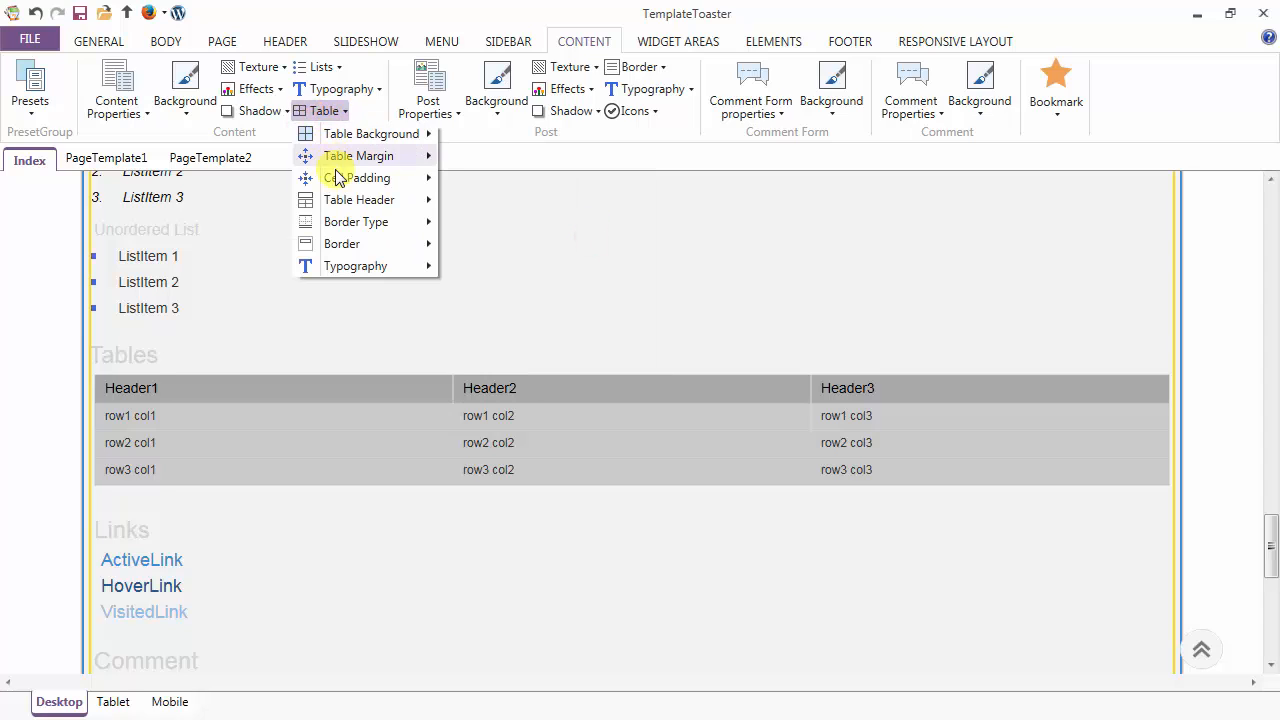
pyautogui.moveTo(340, 206)
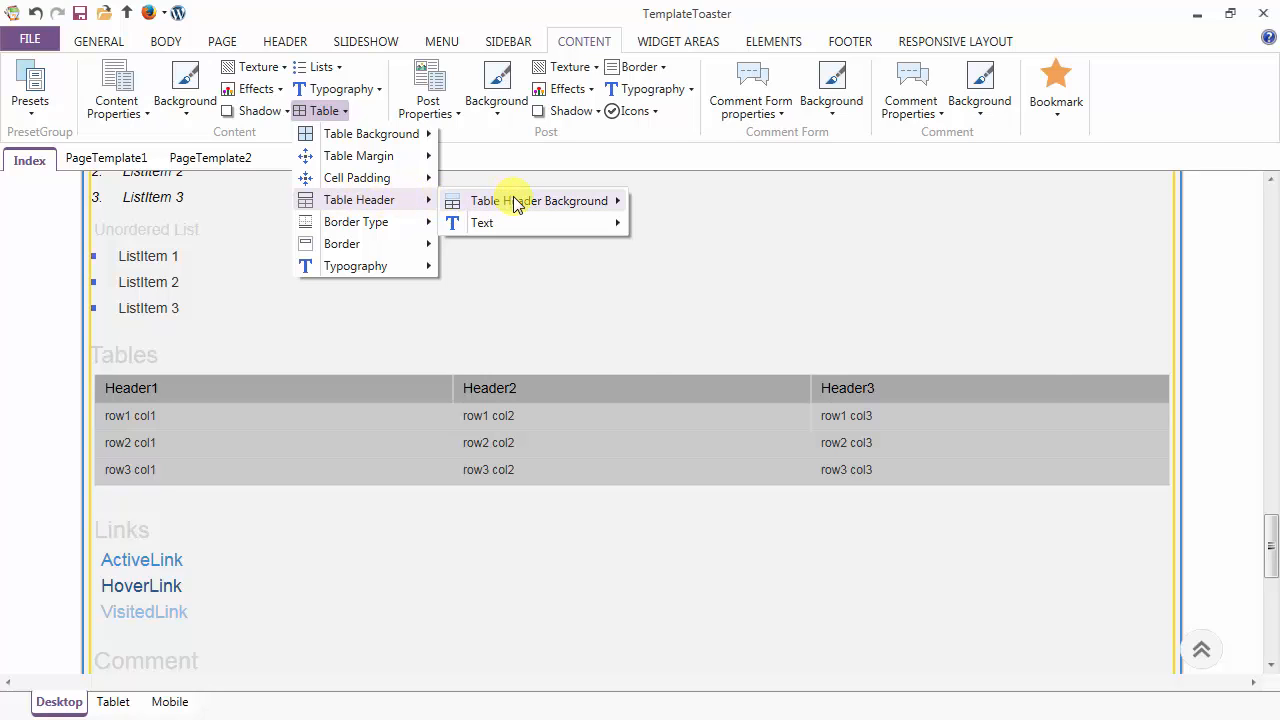
pyautogui.moveTo(514, 204)
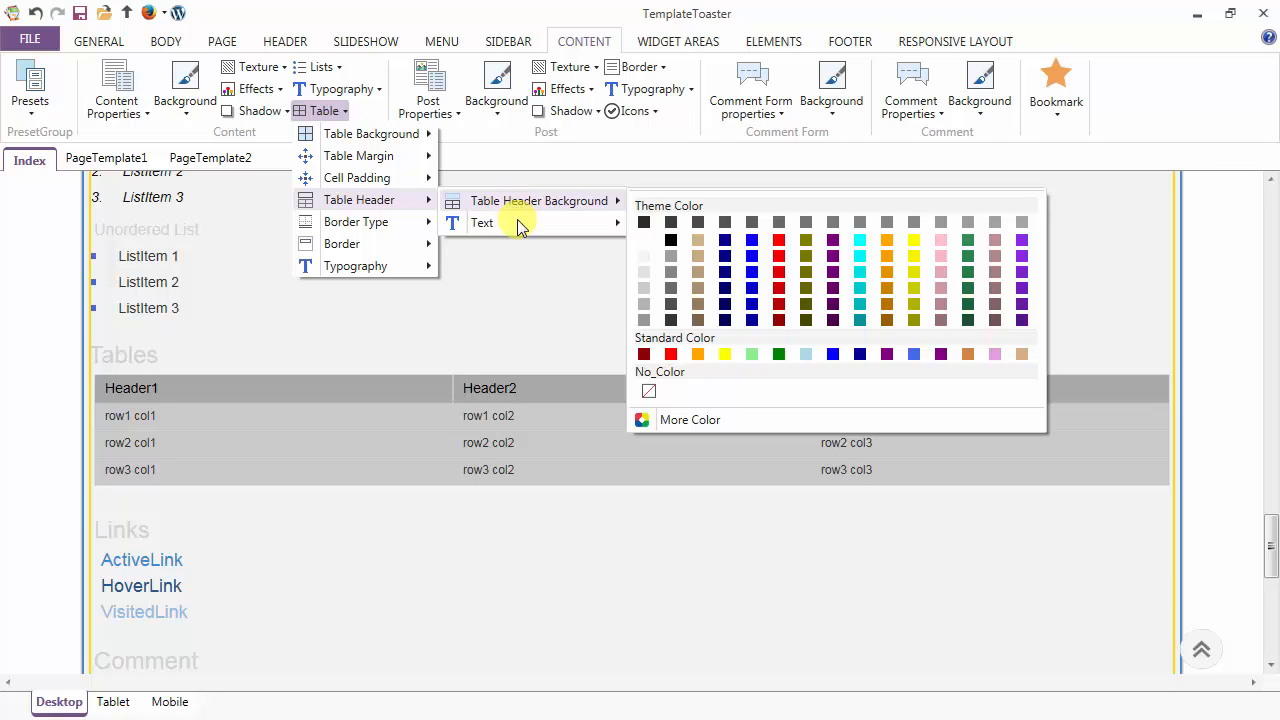
pyautogui.moveTo(518, 228)
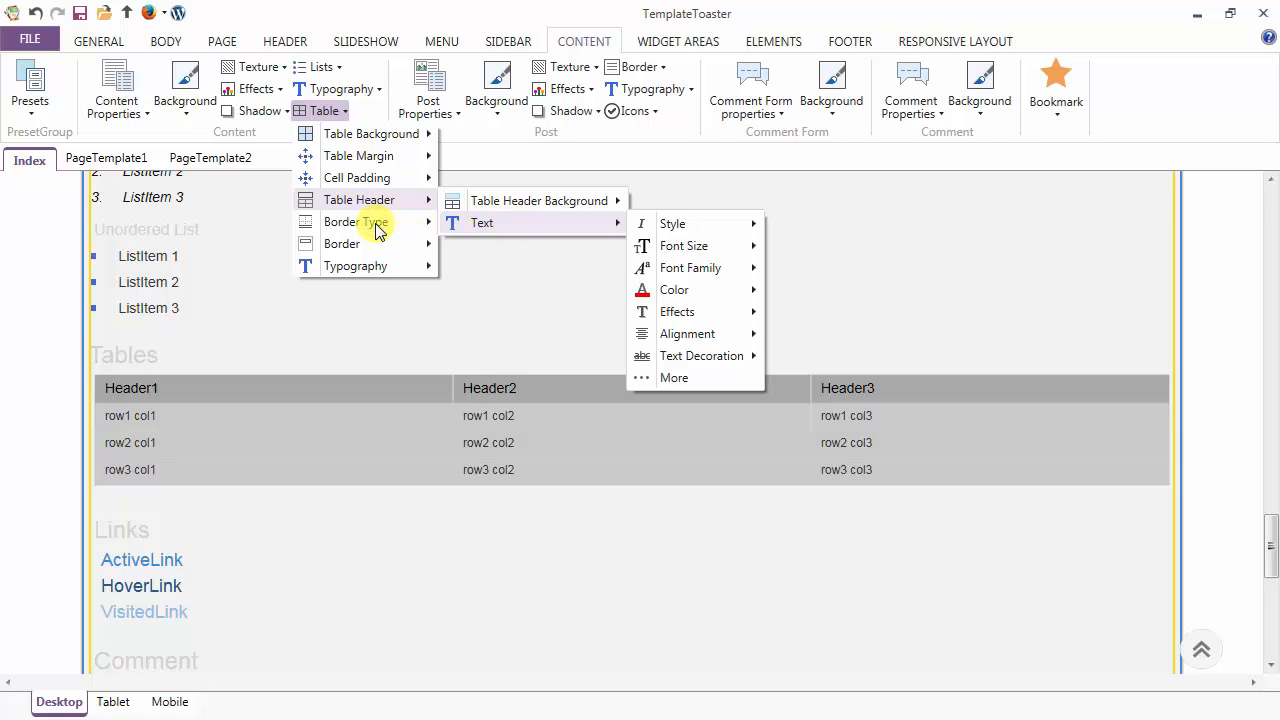
pyautogui.moveTo(384, 229)
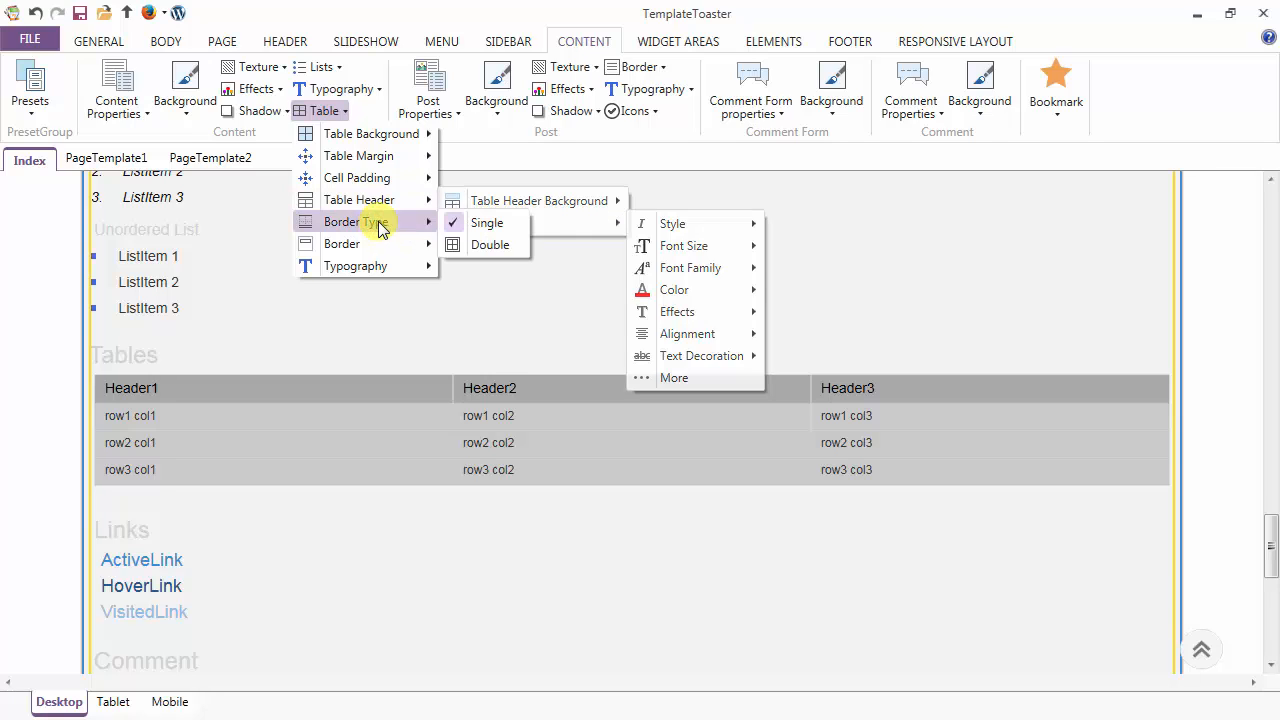
pyautogui.click(477, 245)
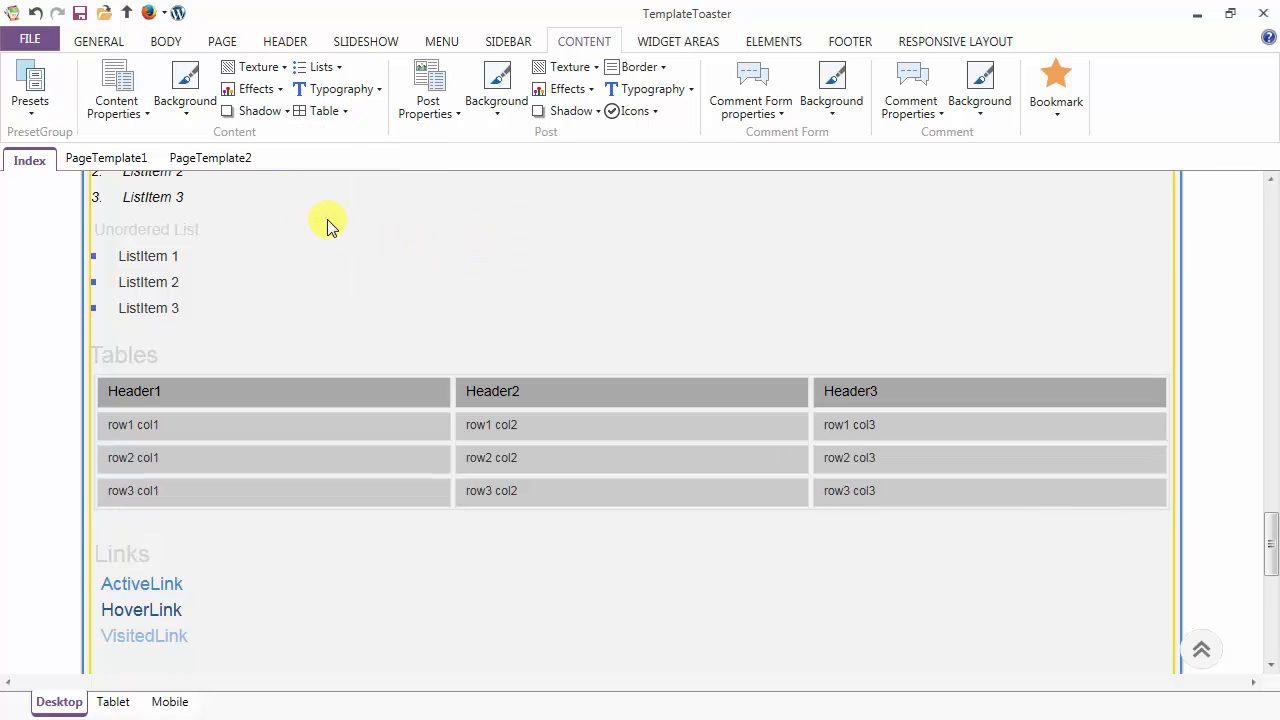
# Step: Colour the content table's border royal blue from the standard colours
pyautogui.click(319, 111)
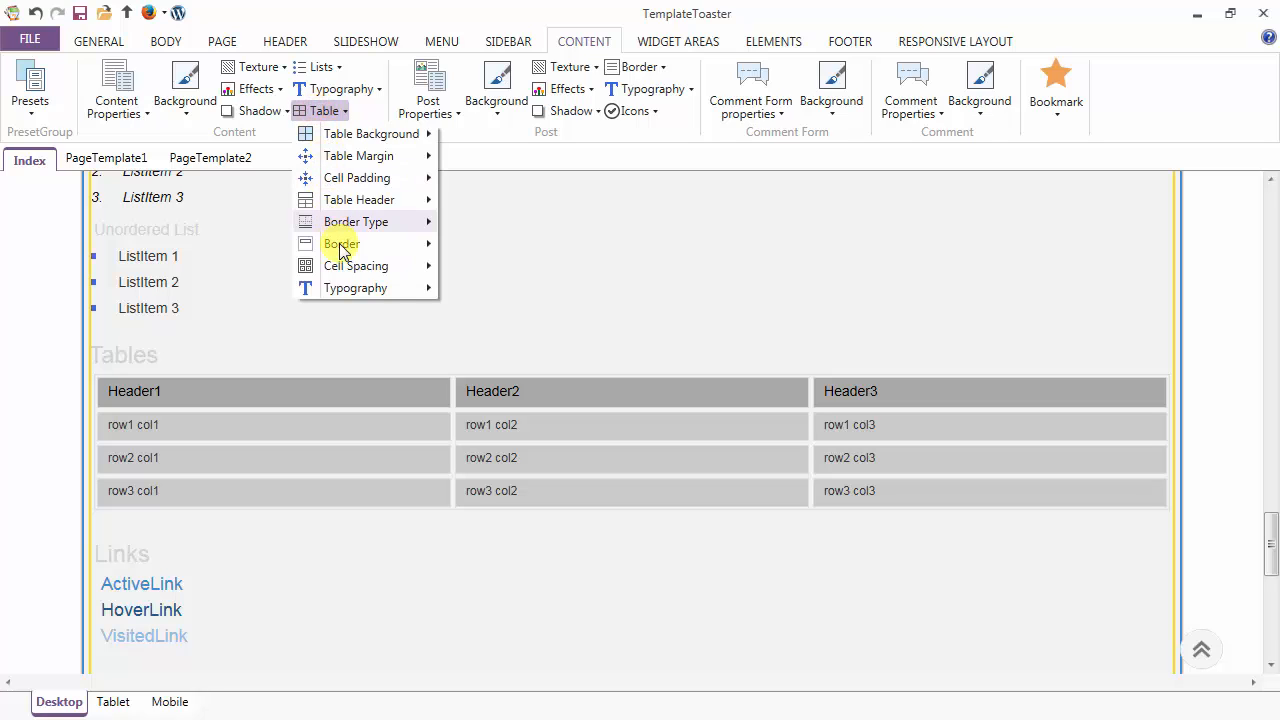
pyautogui.moveTo(340, 250)
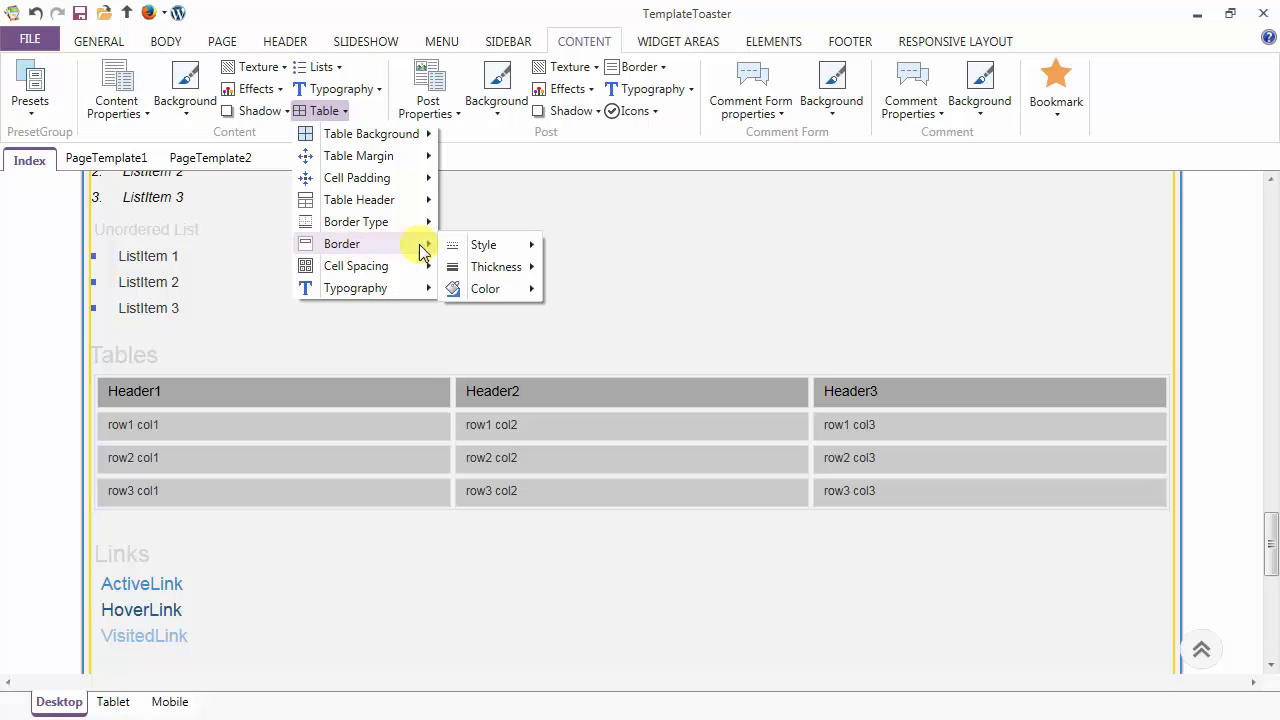
pyautogui.moveTo(474, 256)
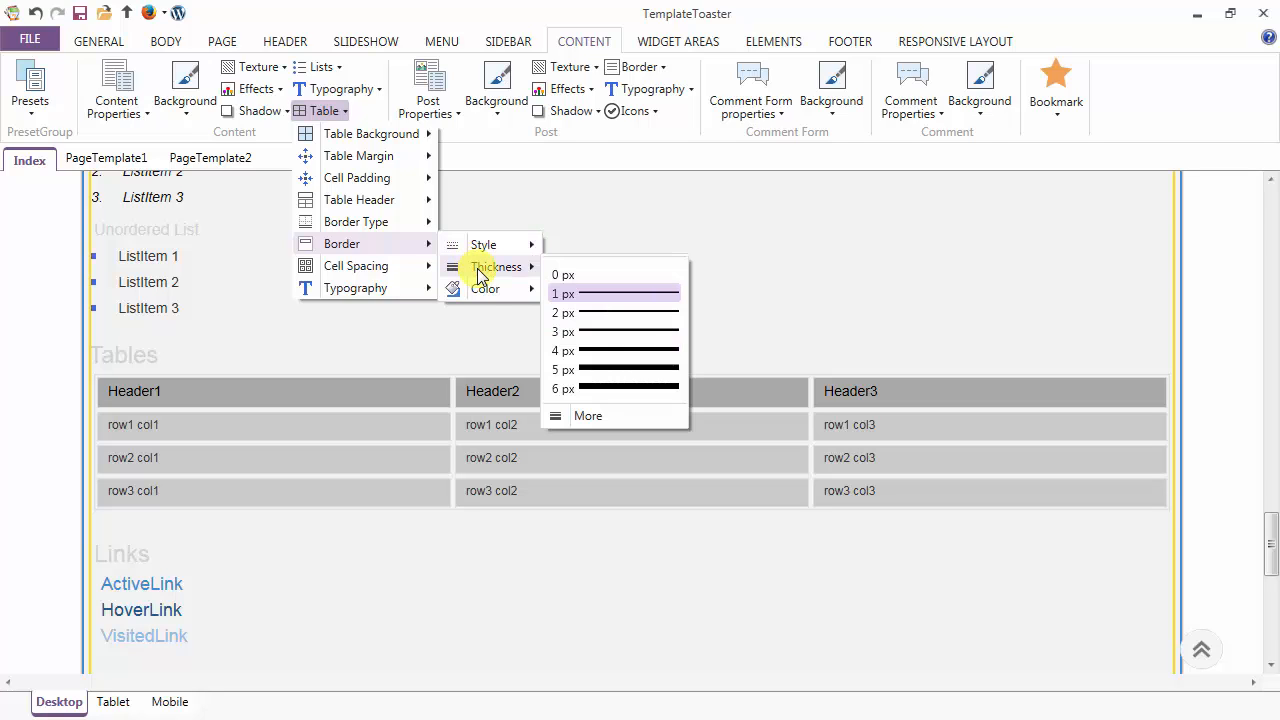
pyautogui.moveTo(488, 292)
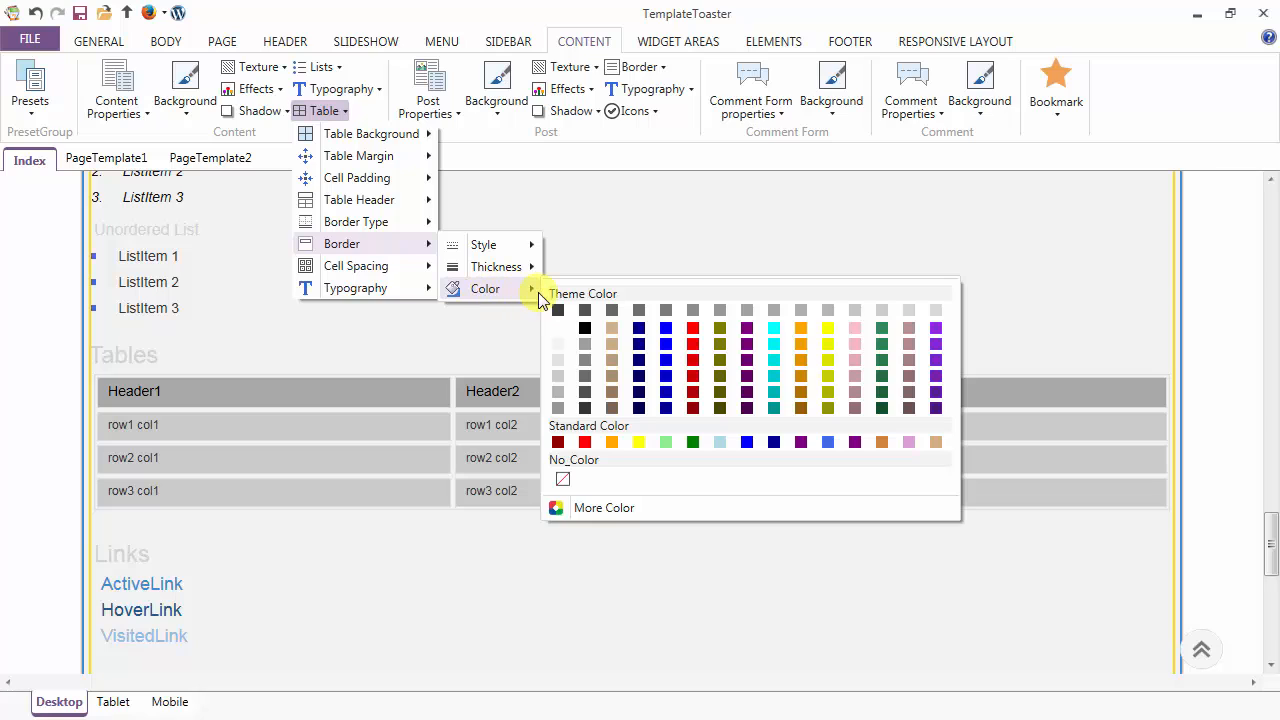
pyautogui.click(828, 442)
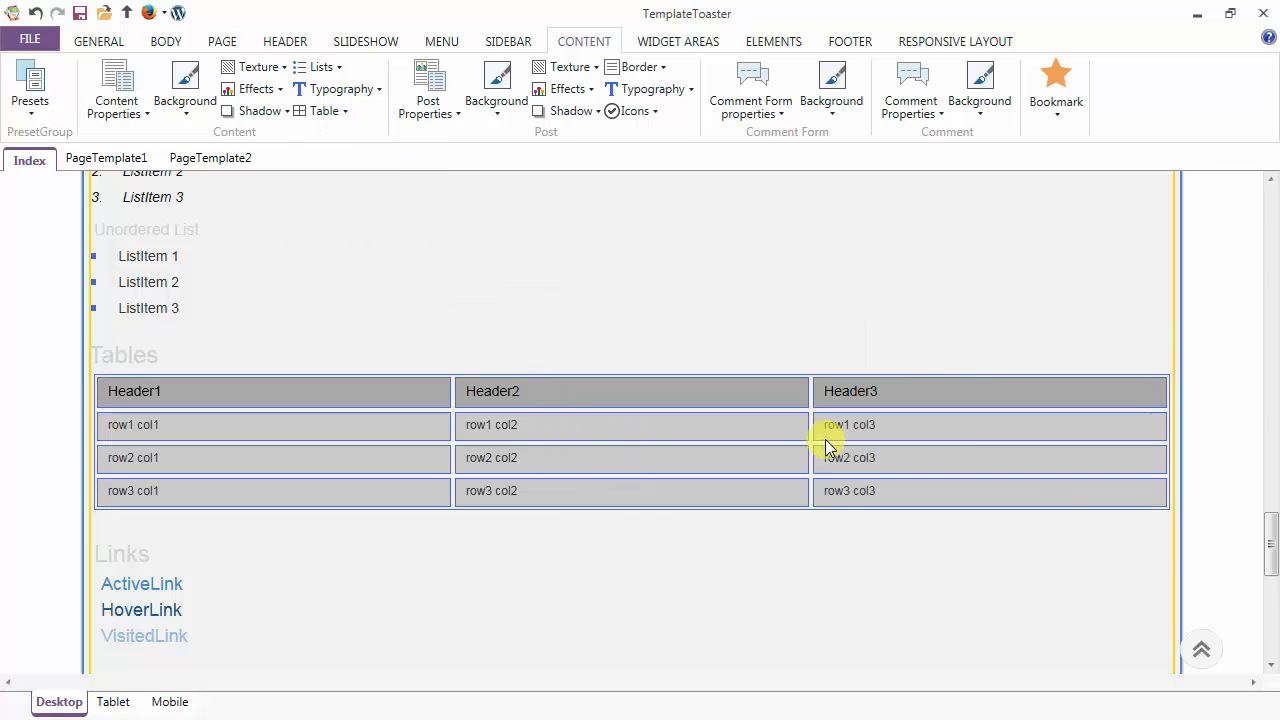
# Step: Set the content table's cell spacing to 0 and its text font size to 14
pyautogui.click(316, 111)
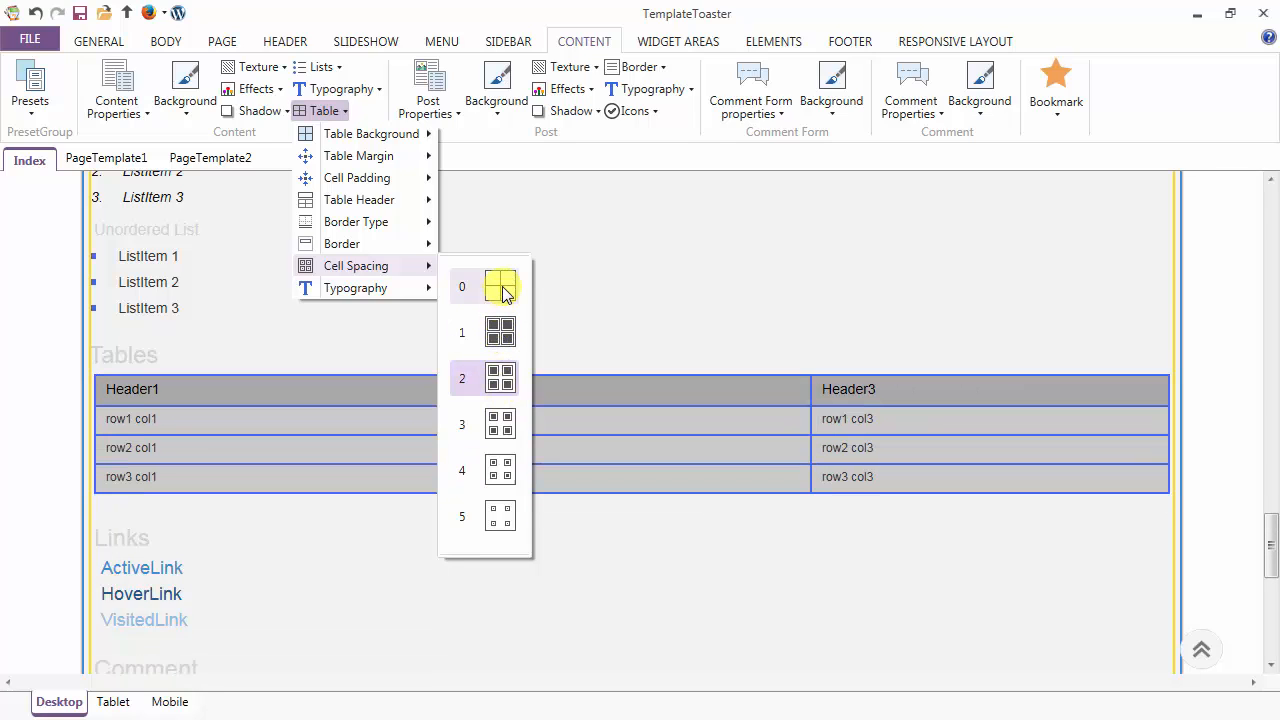
pyautogui.click(501, 288)
pyautogui.click(330, 113)
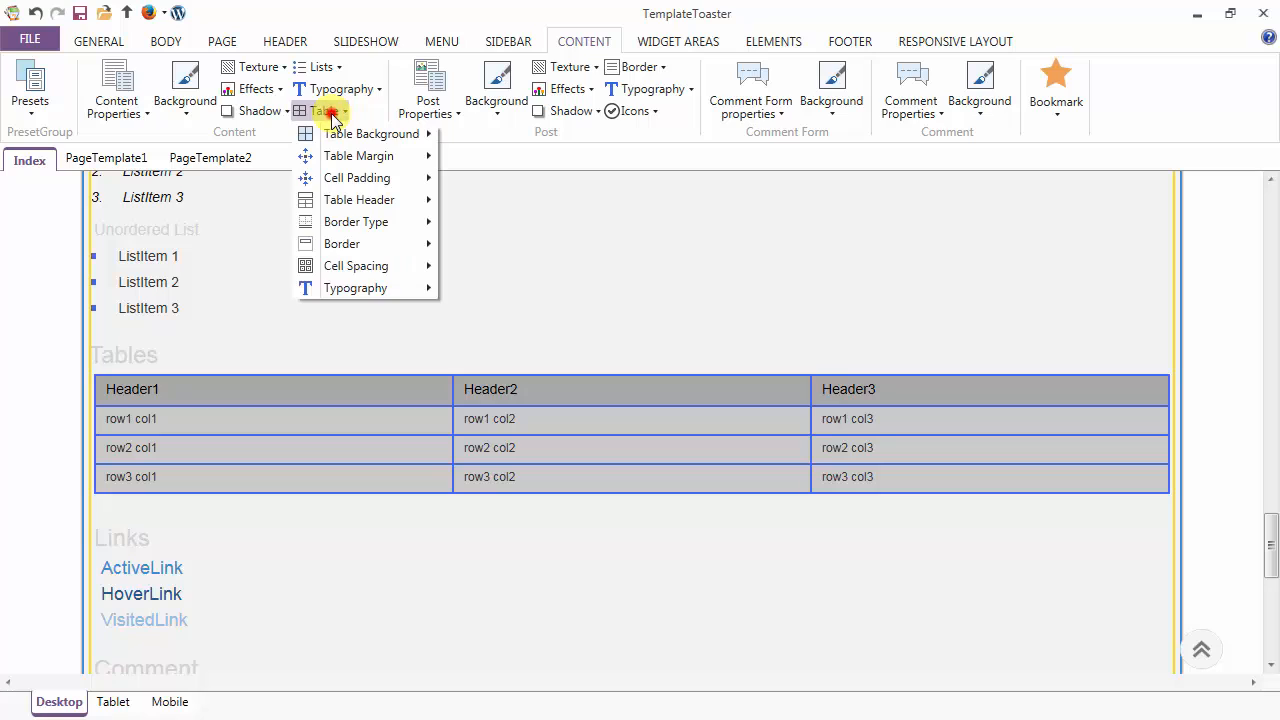
pyautogui.moveTo(350, 294)
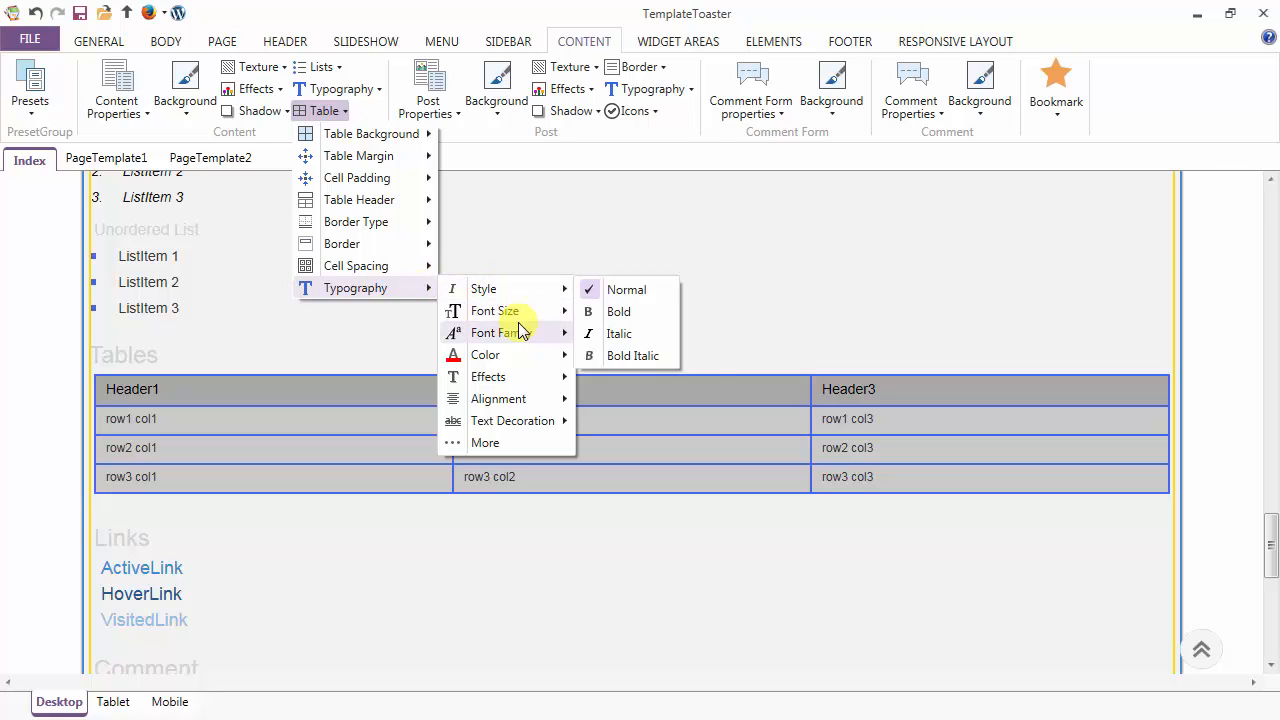
pyautogui.moveTo(518, 310)
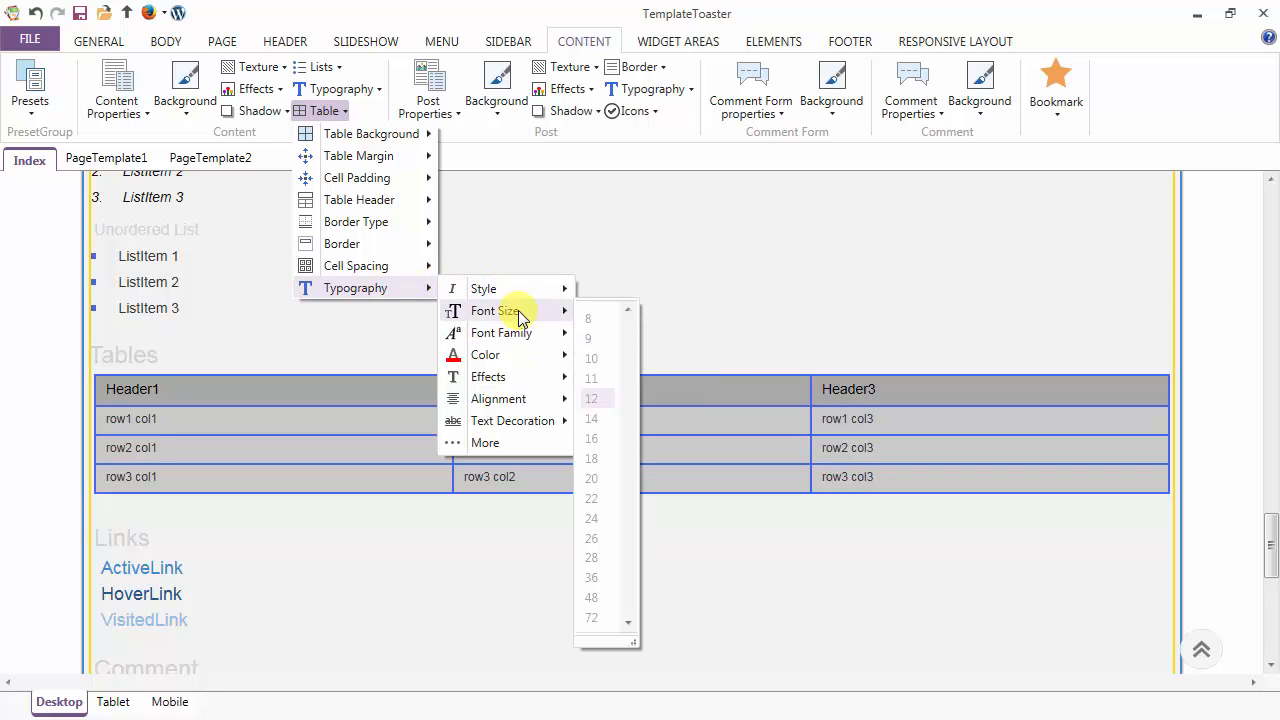
pyautogui.click(597, 420)
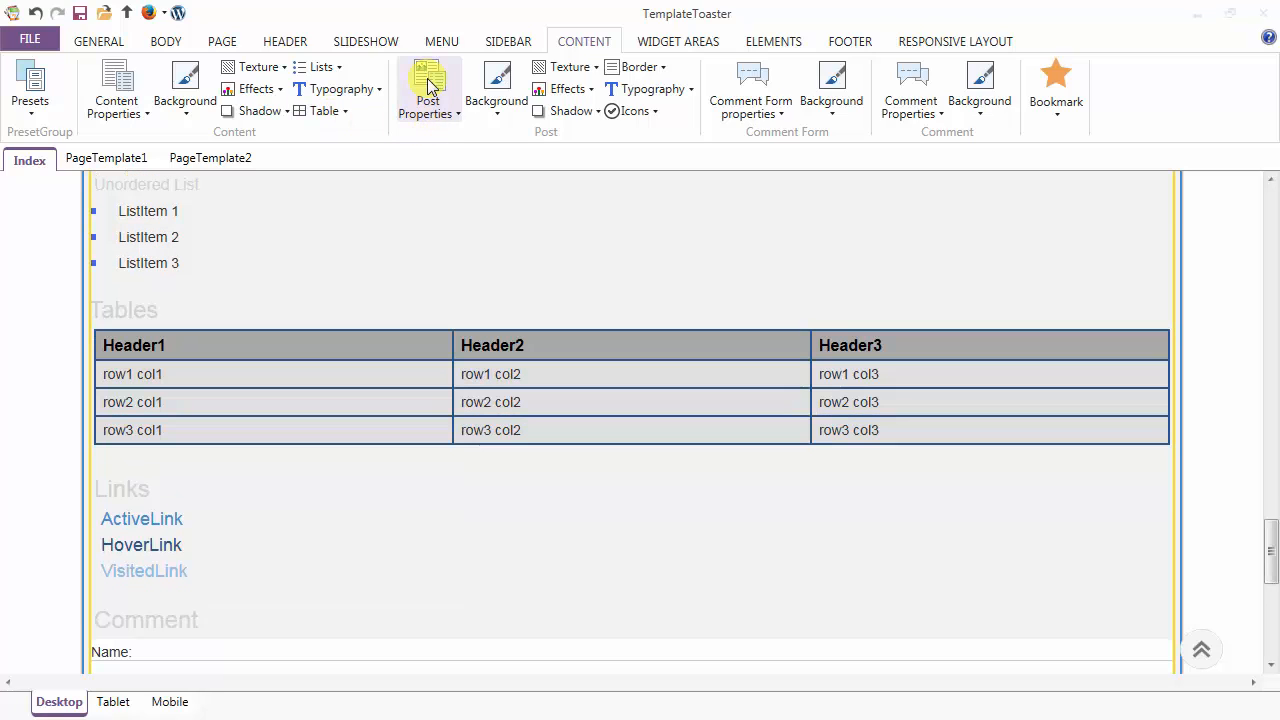
# Step: Hide the metadata of the posts and show it again
pyautogui.moveTo(1270, 550); pyautogui.dragTo(1274, 240)
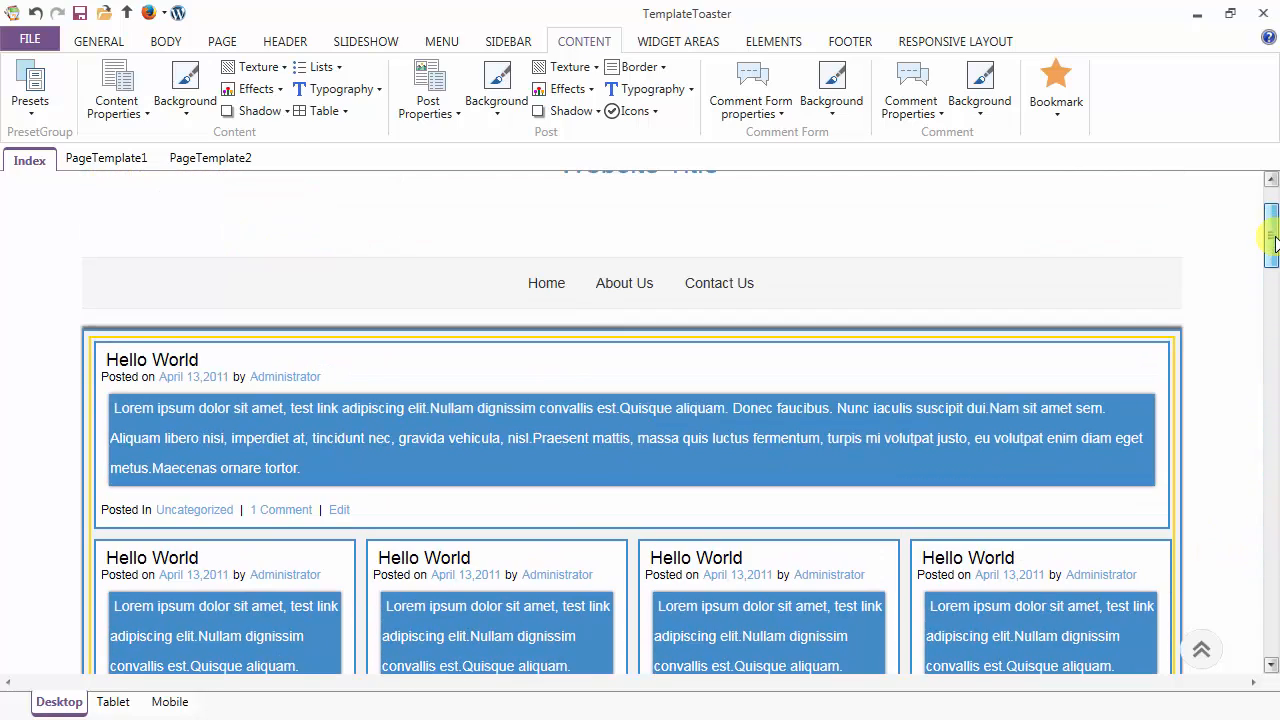
pyautogui.click(435, 102)
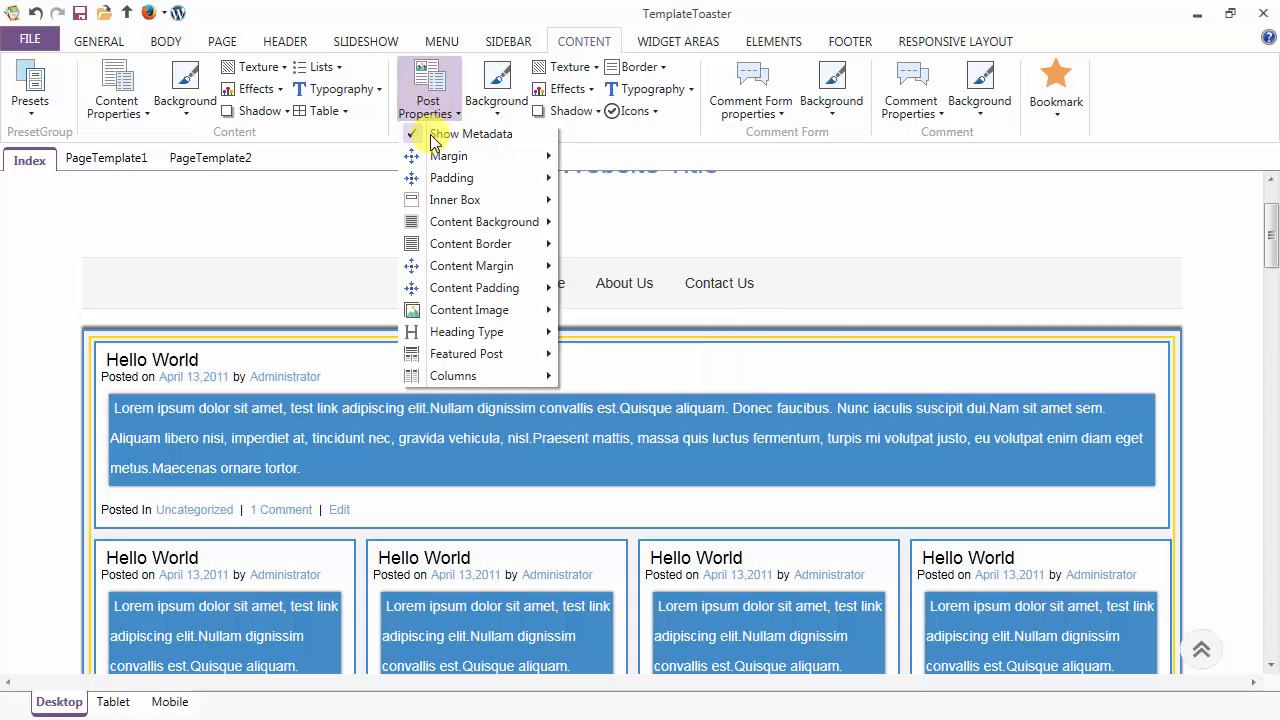
pyautogui.click(433, 134)
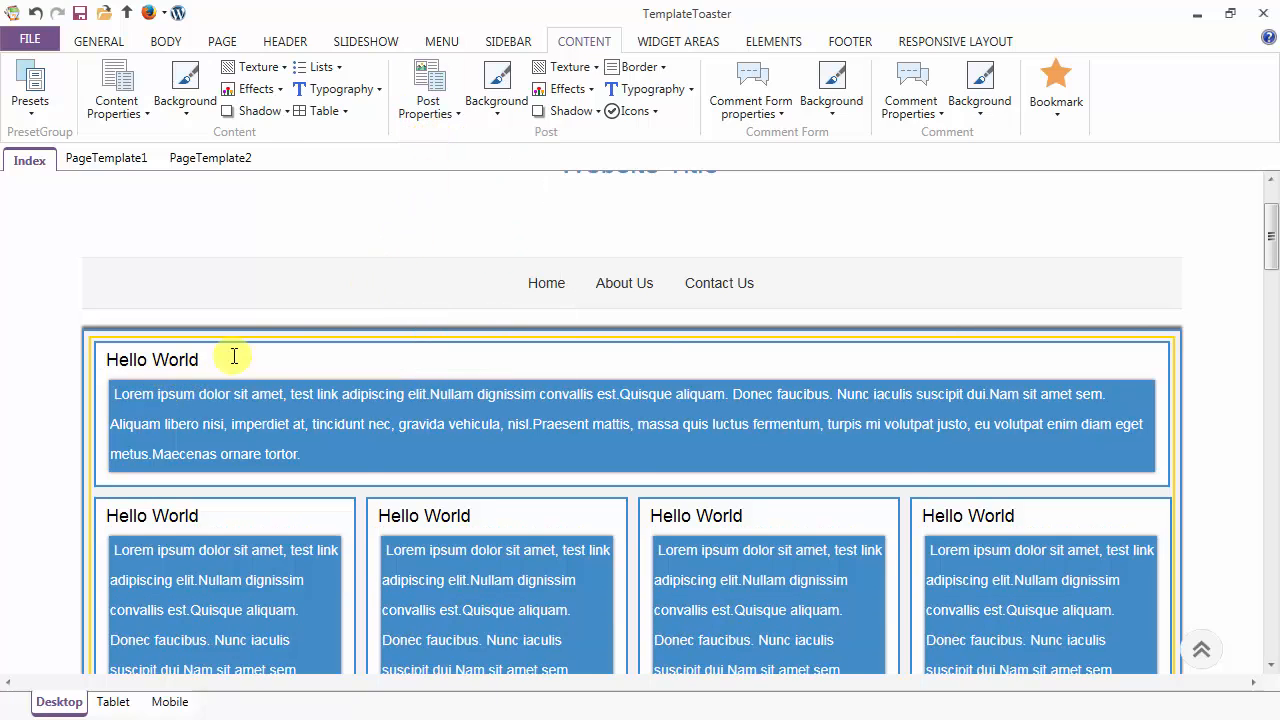
pyautogui.click(428, 102)
pyautogui.click(430, 134)
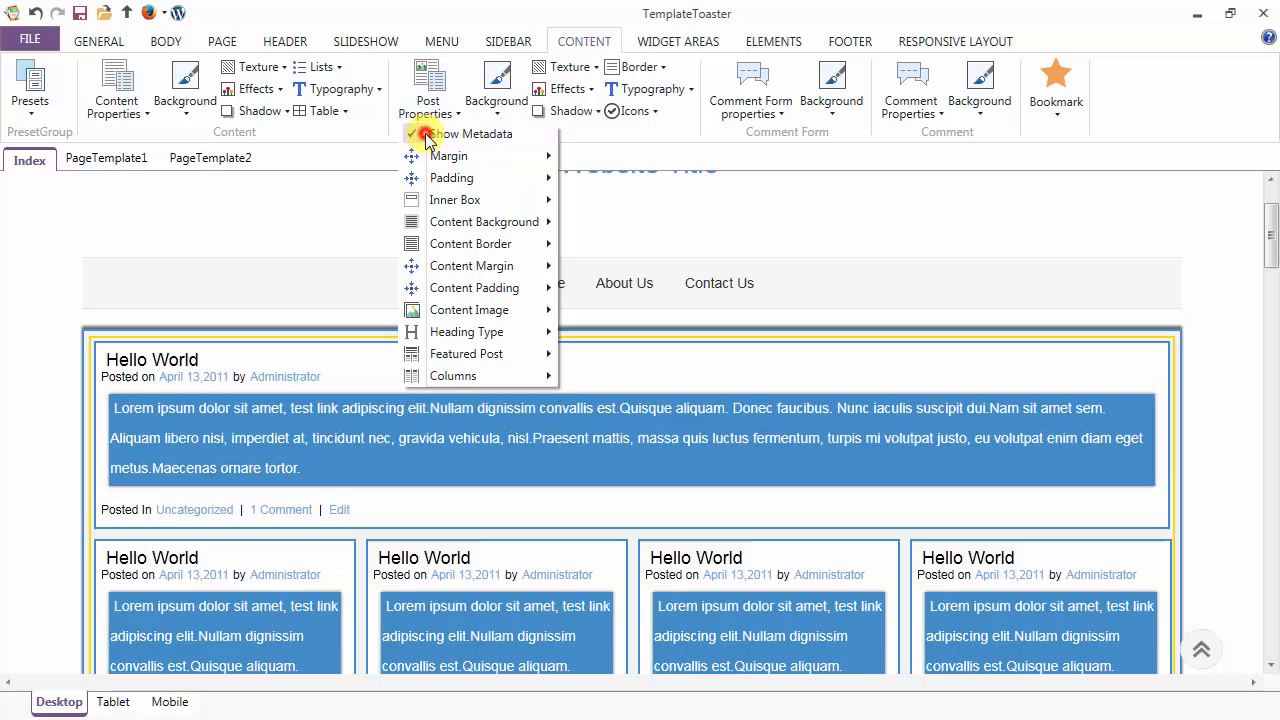
# Step: Set the posts' margin to 4 and padding to 4 on all sides, keeping the sides linked
pyautogui.click(430, 112)
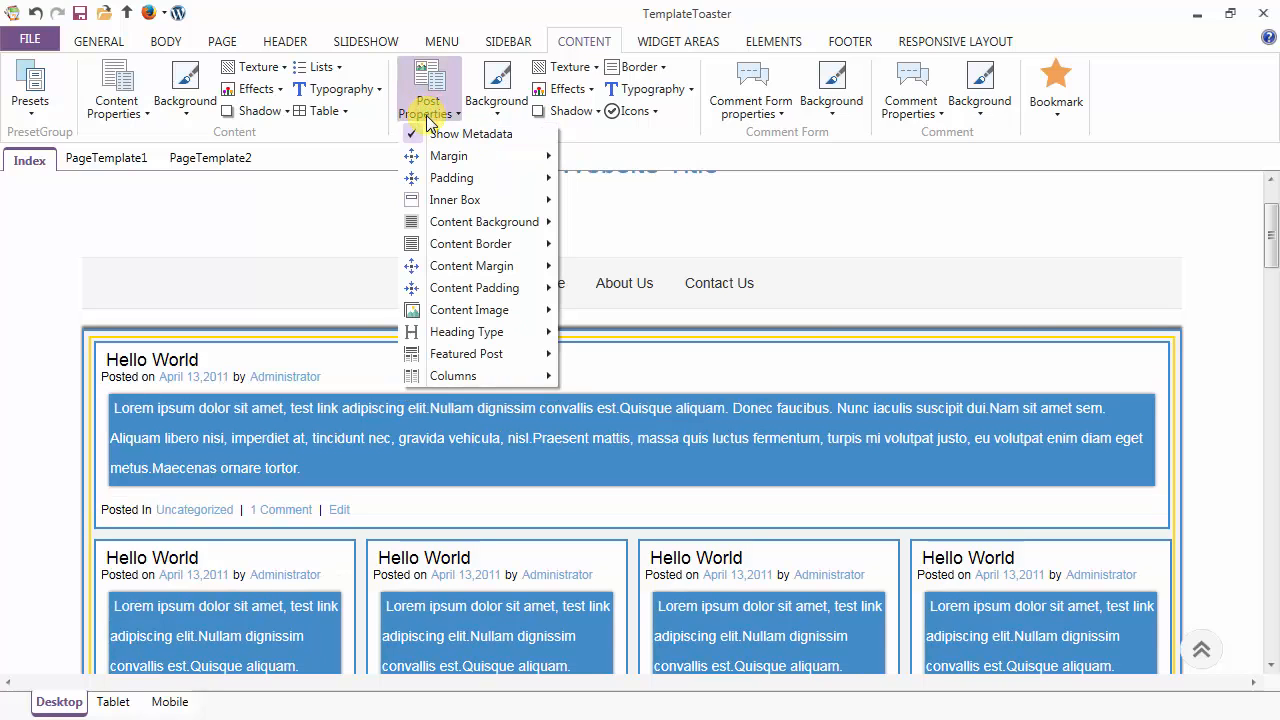
pyautogui.moveTo(433, 157)
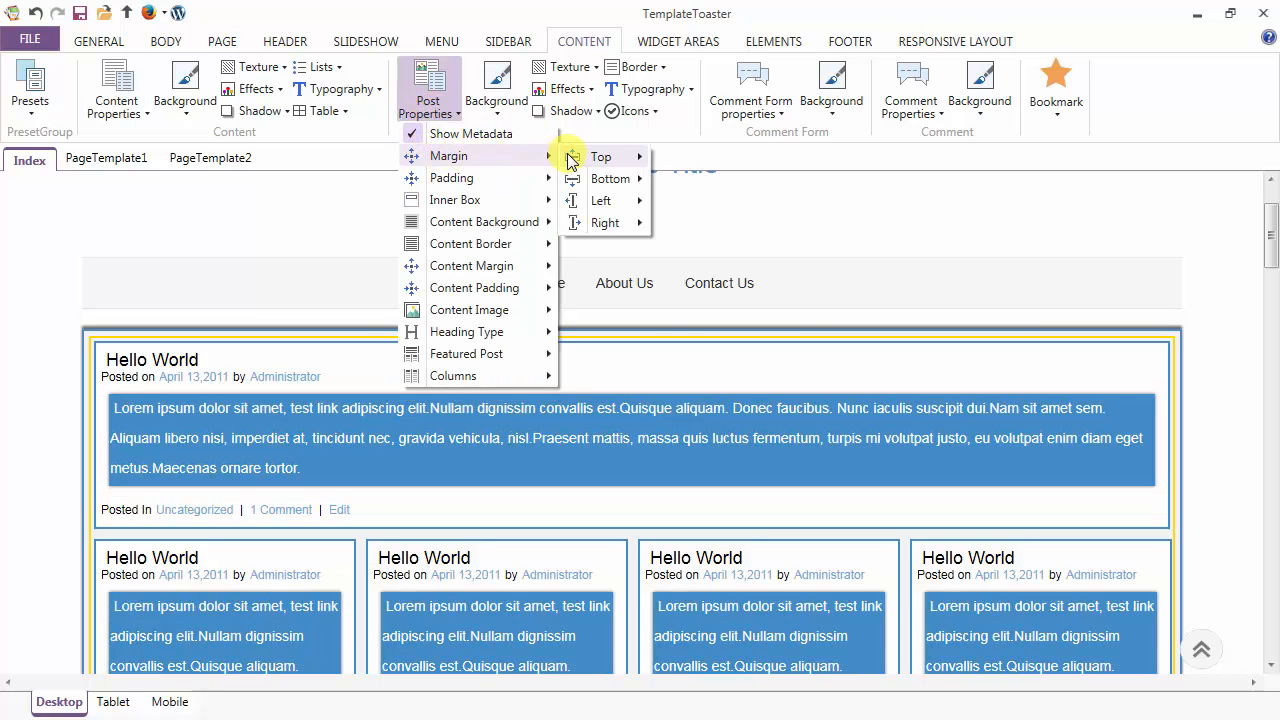
pyautogui.moveTo(588, 222)
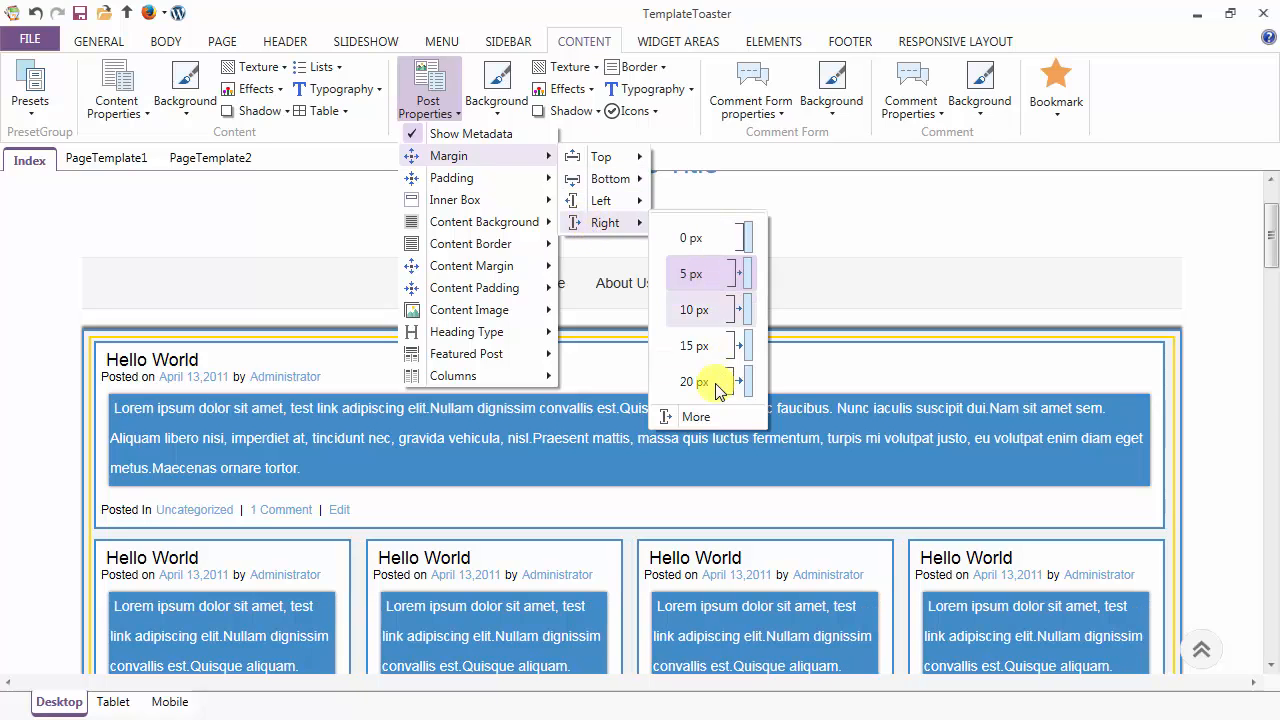
pyautogui.click(696, 417)
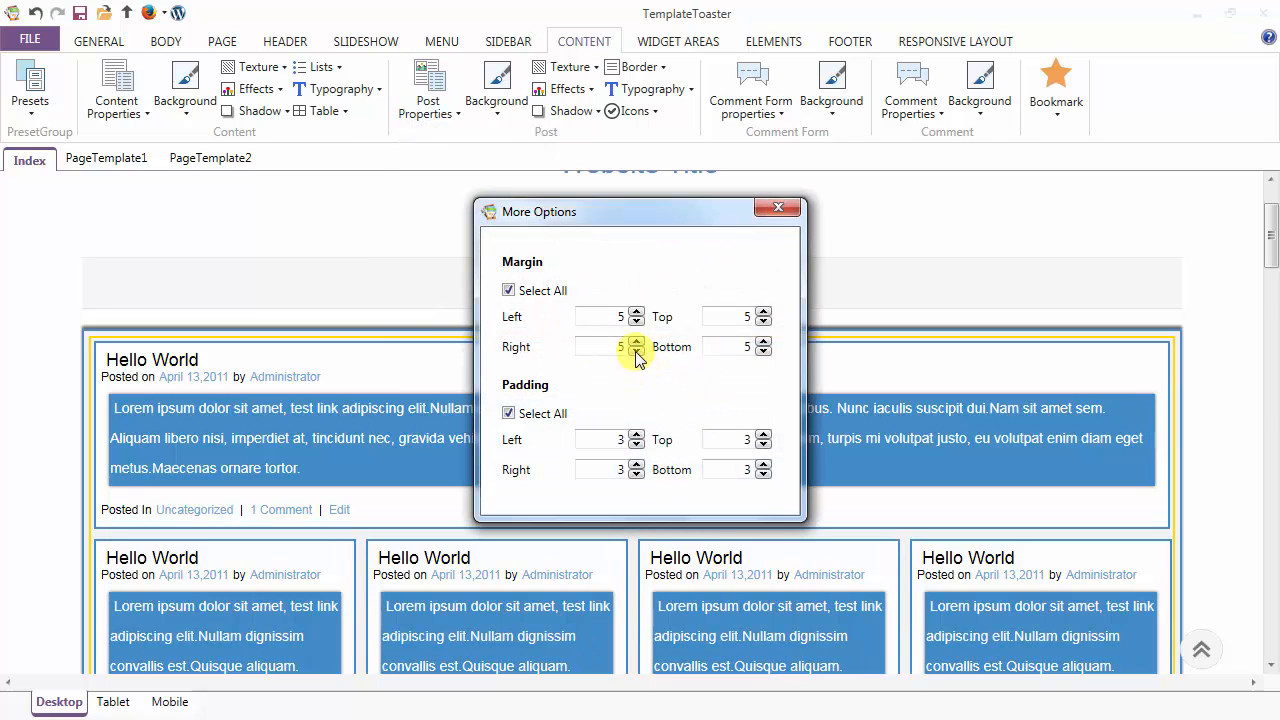
pyautogui.click(637, 351)
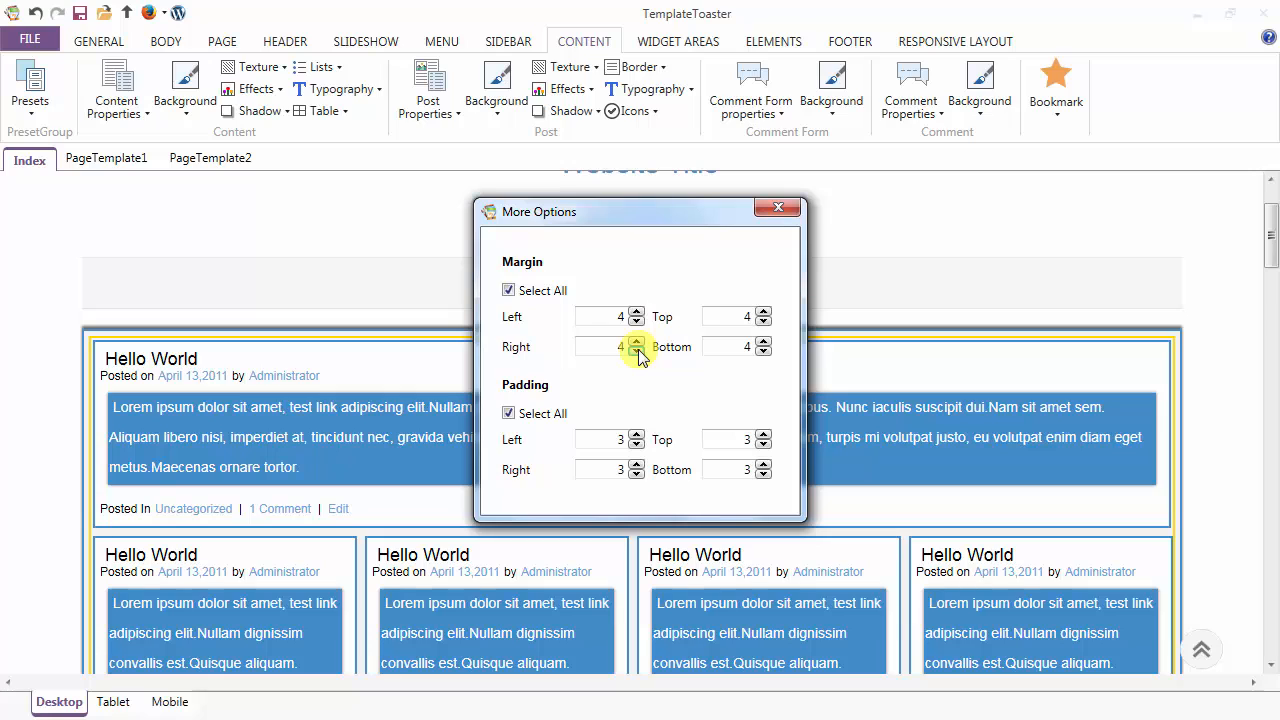
pyautogui.click(636, 435)
pyautogui.click(779, 207)
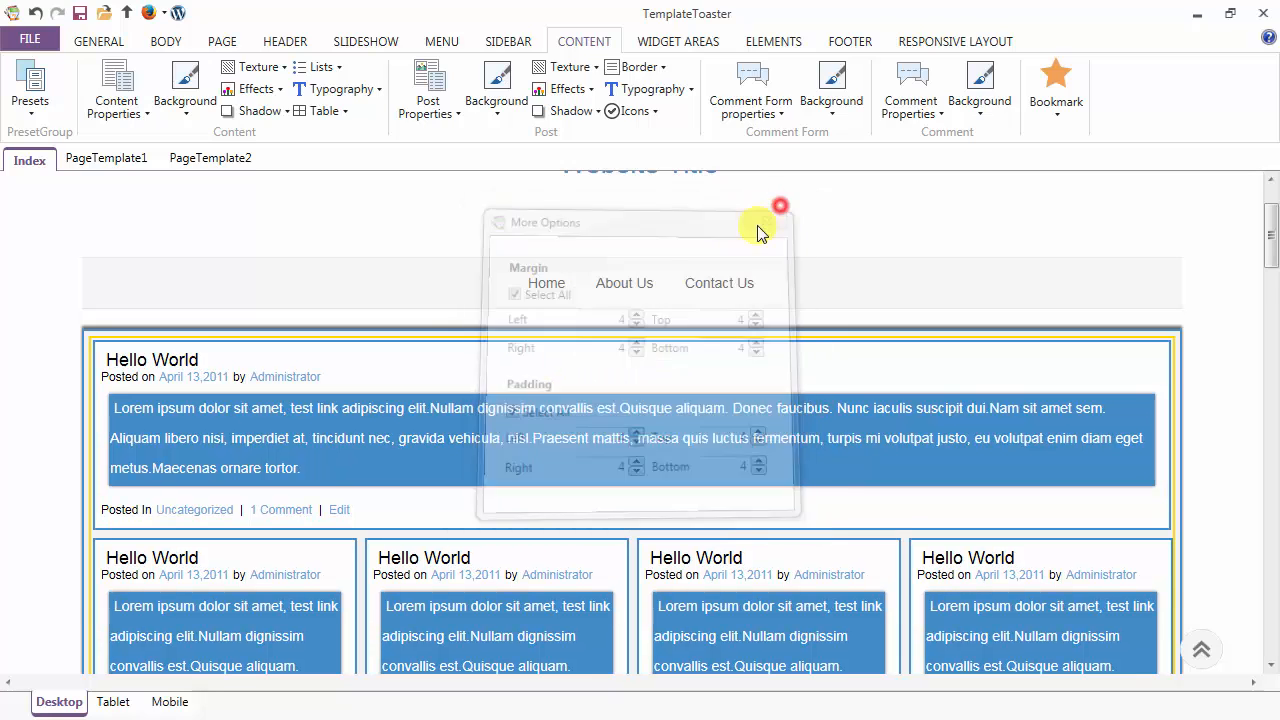
# Step: Apply the Title style to the inner box of the posts
pyautogui.click(428, 100)
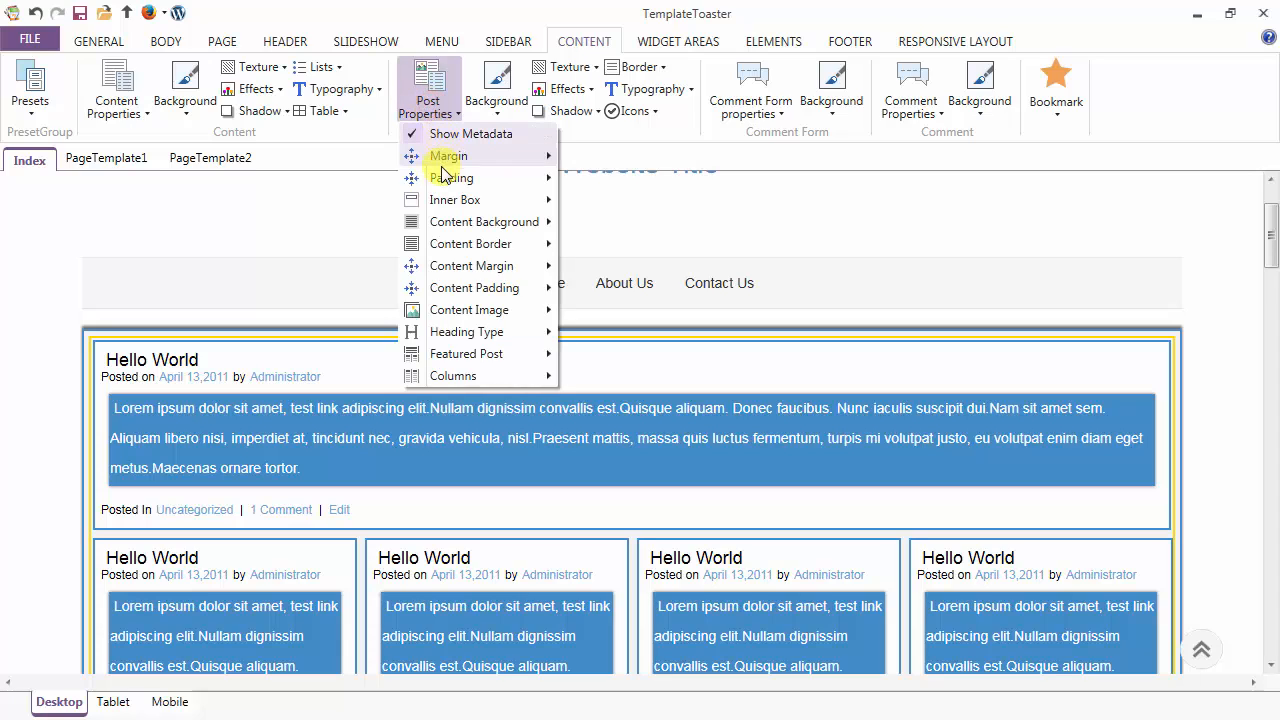
pyautogui.moveTo(446, 205)
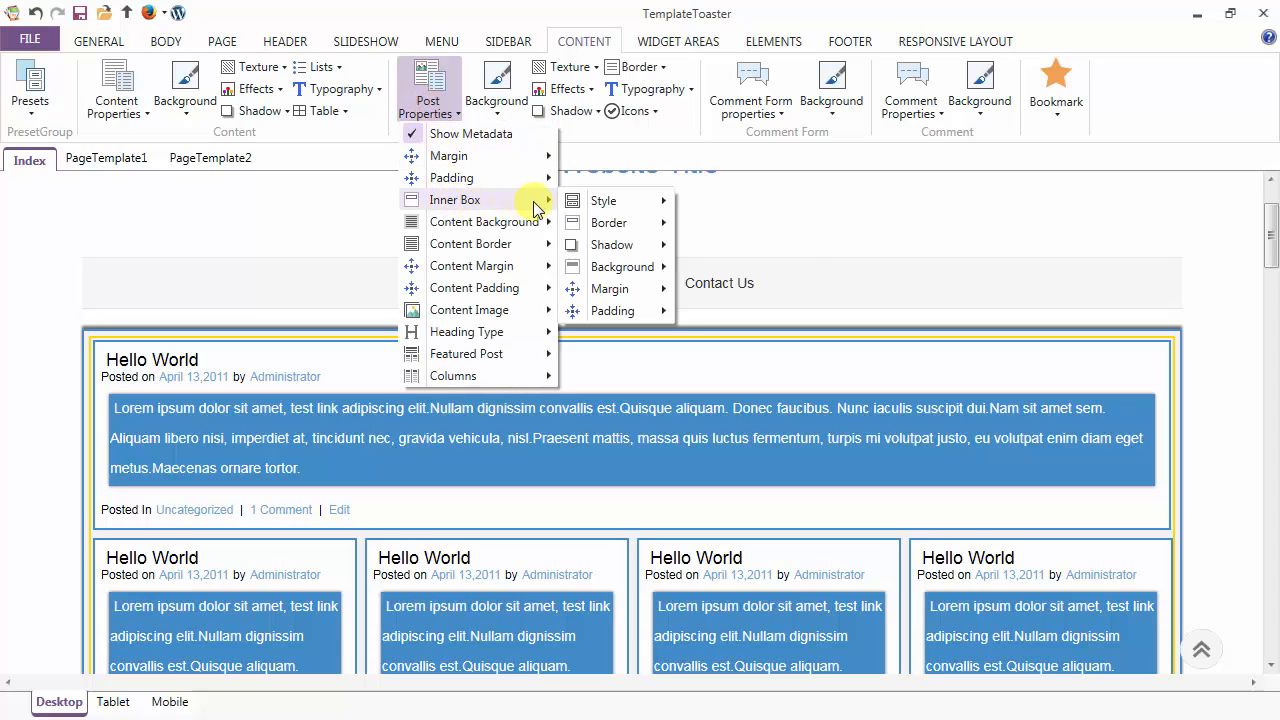
pyautogui.moveTo(603, 207)
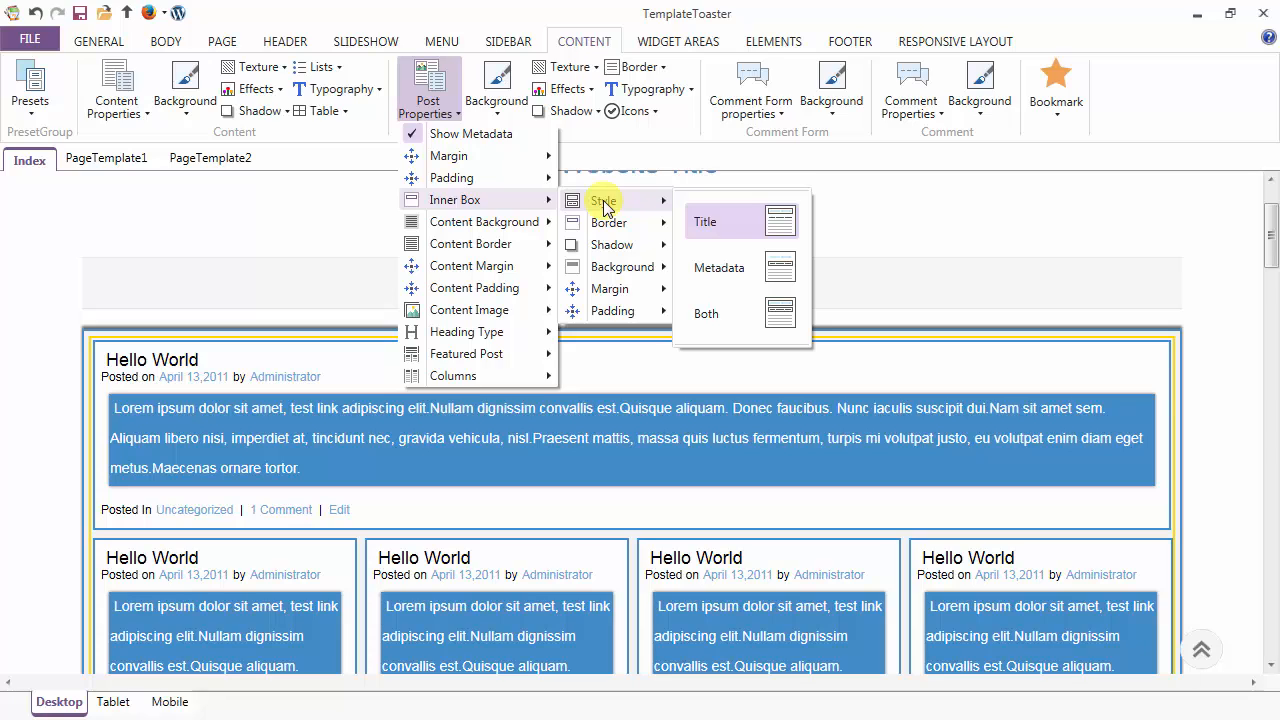
pyautogui.click(730, 226)
# Step: Set the border thickness of the posts' inner box to 1 px
pyautogui.click(436, 97)
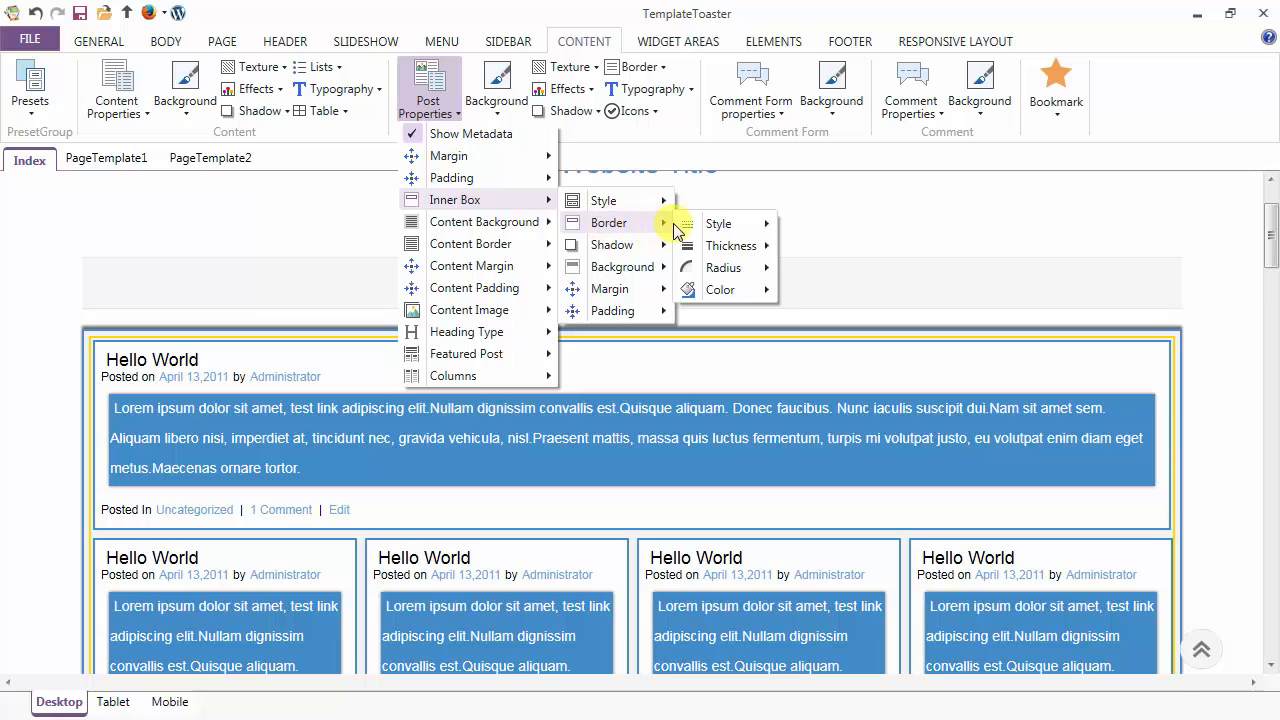
pyautogui.moveTo(703, 229)
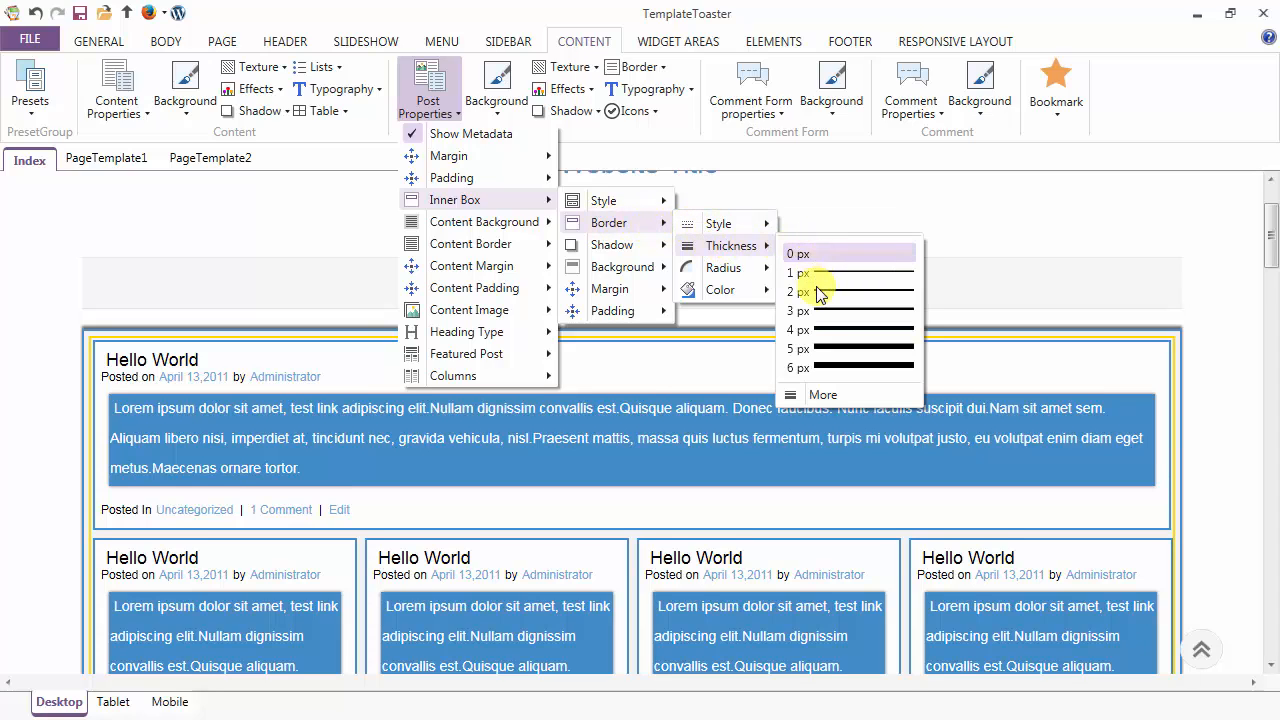
pyautogui.click(806, 253)
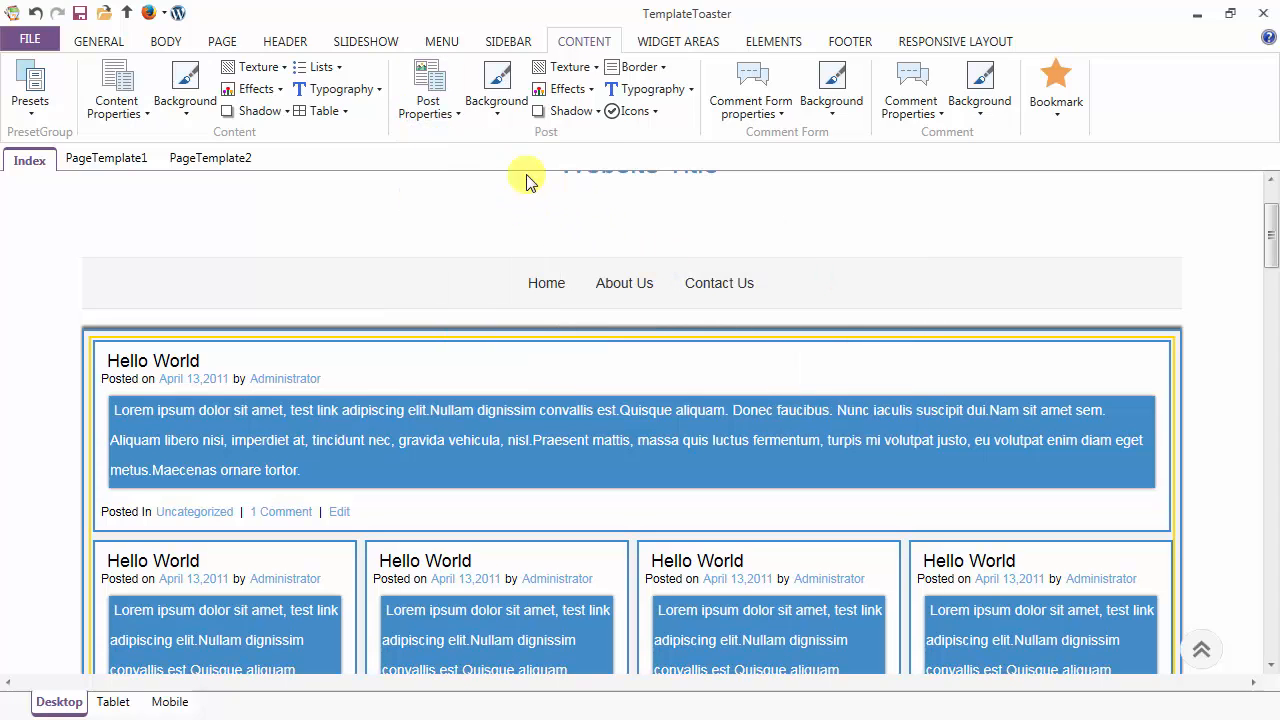
# Step: Set the border color of the posts' inner box to black
pyautogui.click(438, 96)
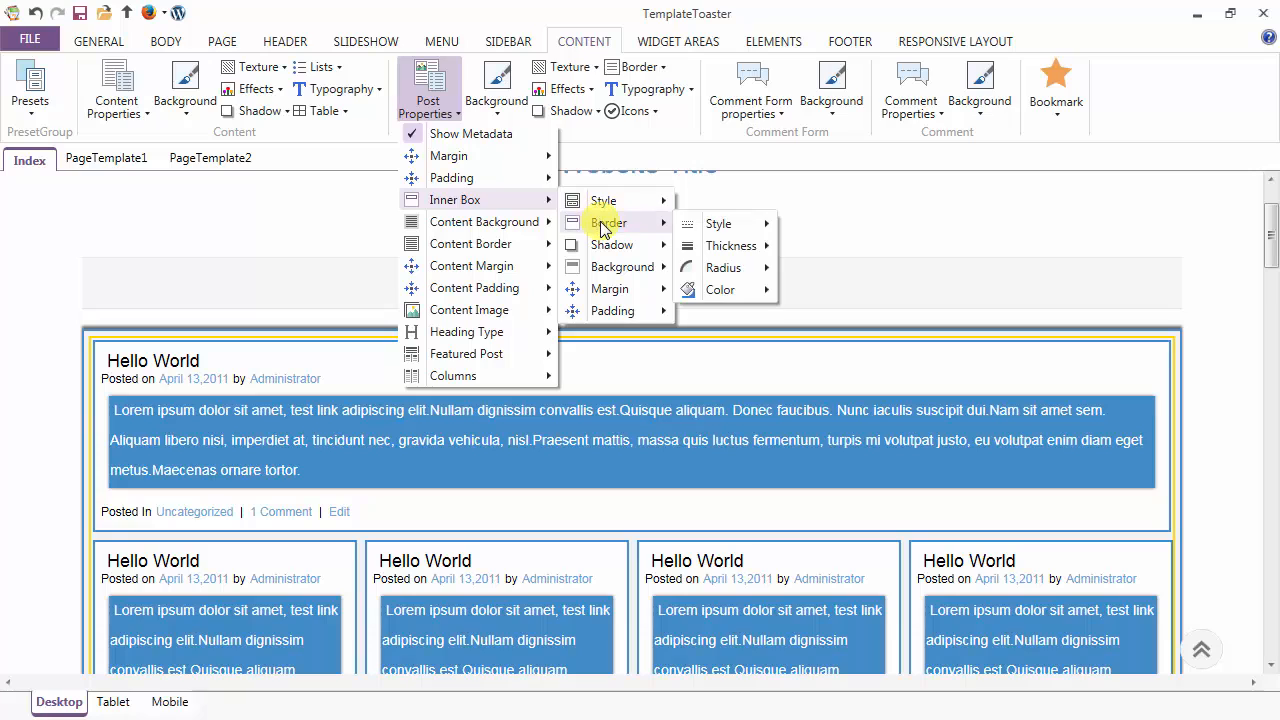
pyautogui.moveTo(730, 292)
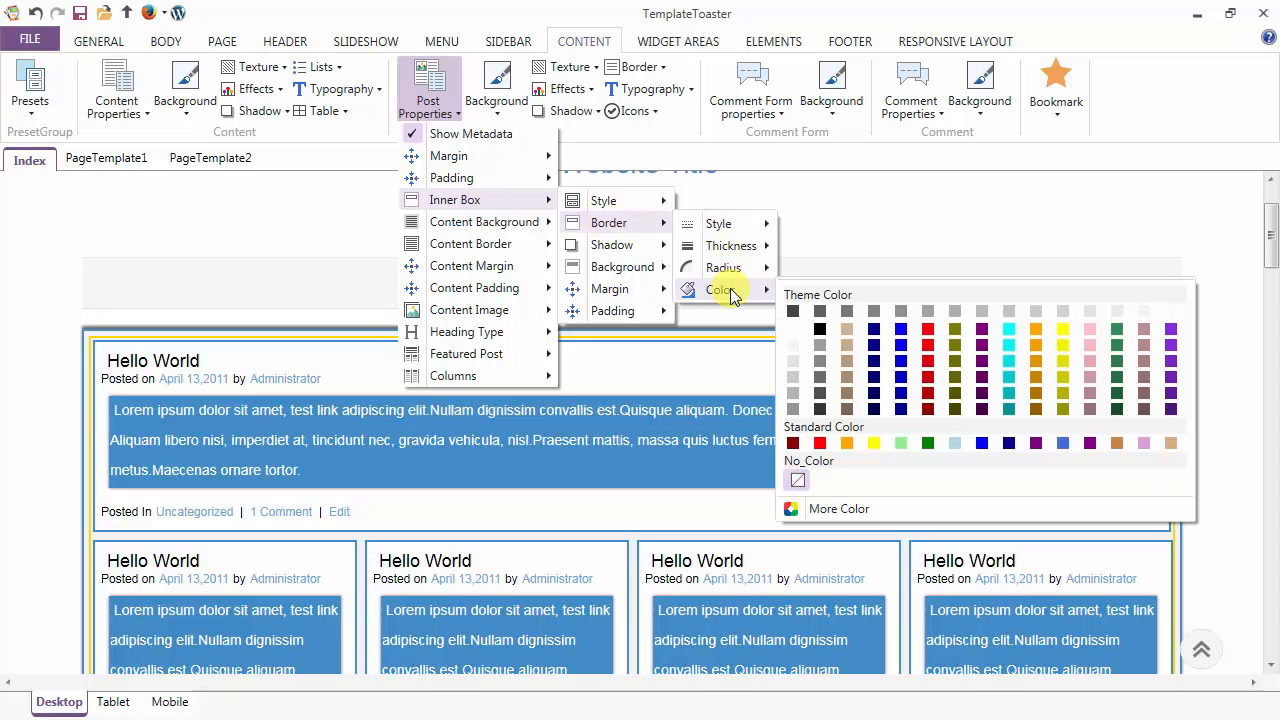
pyautogui.click(820, 327)
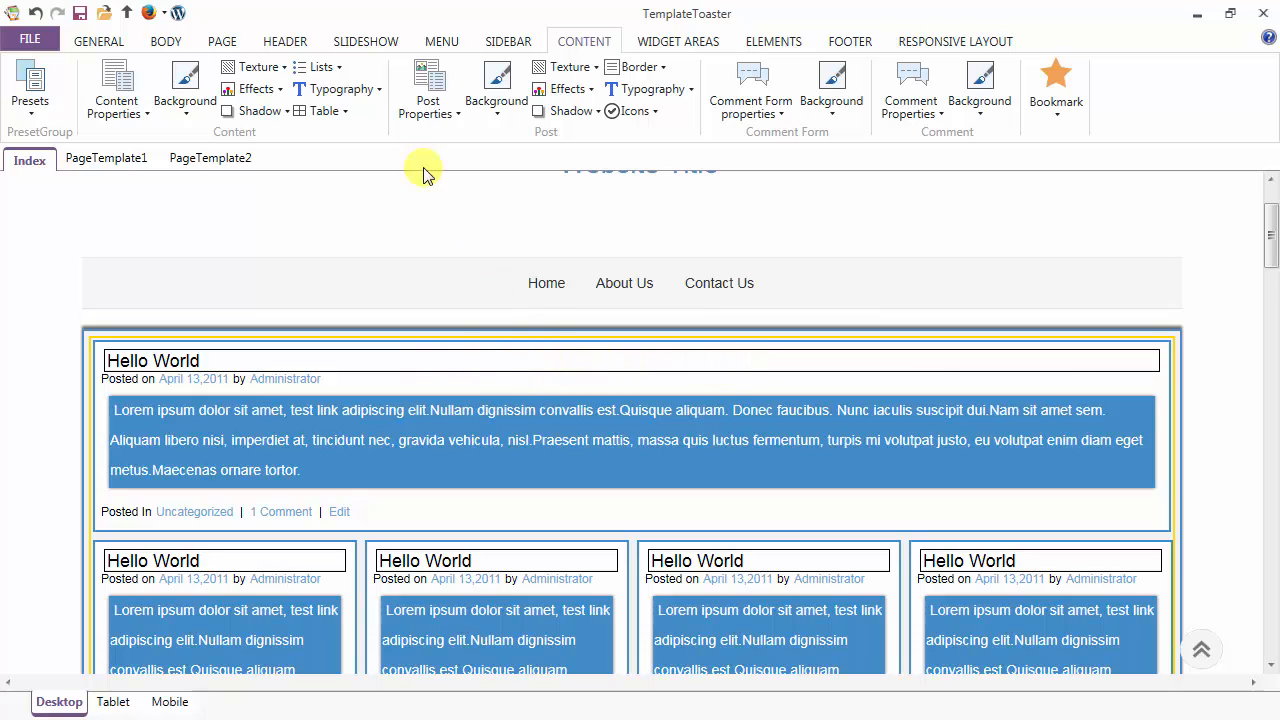
# Step: Apply the preset shadow falling toward the lower left to the posts' inner box
pyautogui.click(426, 104)
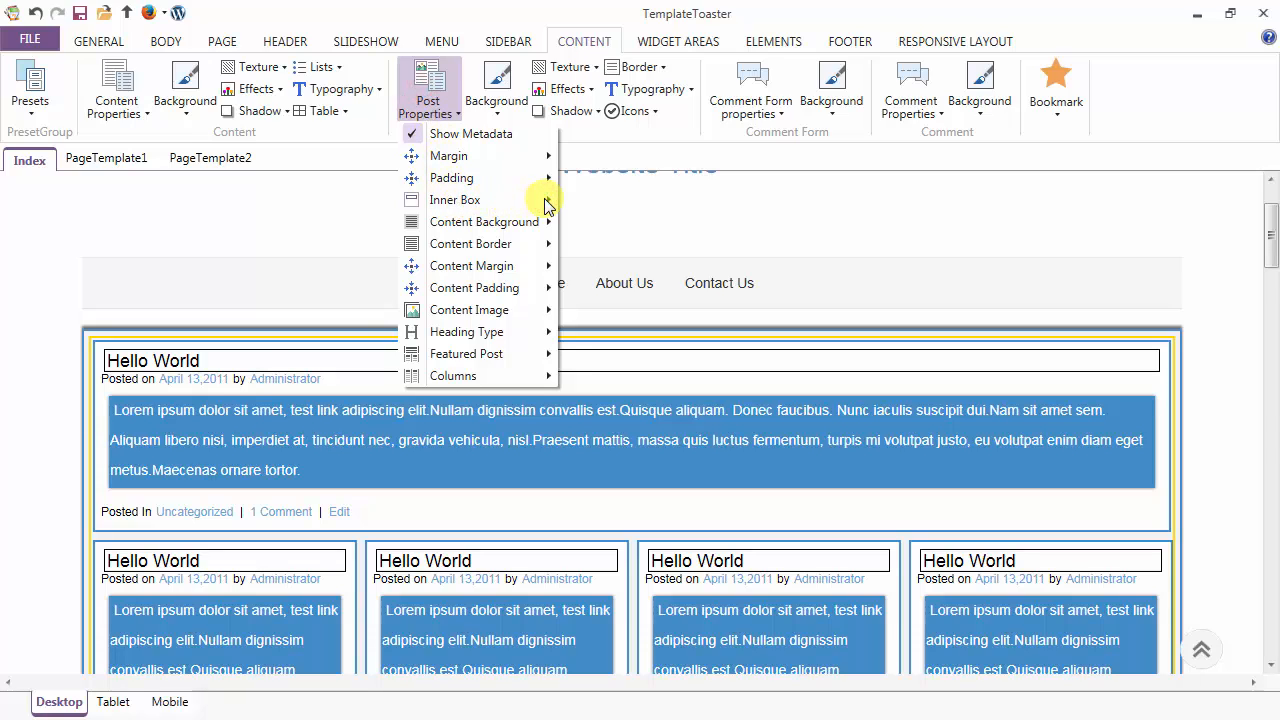
pyautogui.click(548, 205)
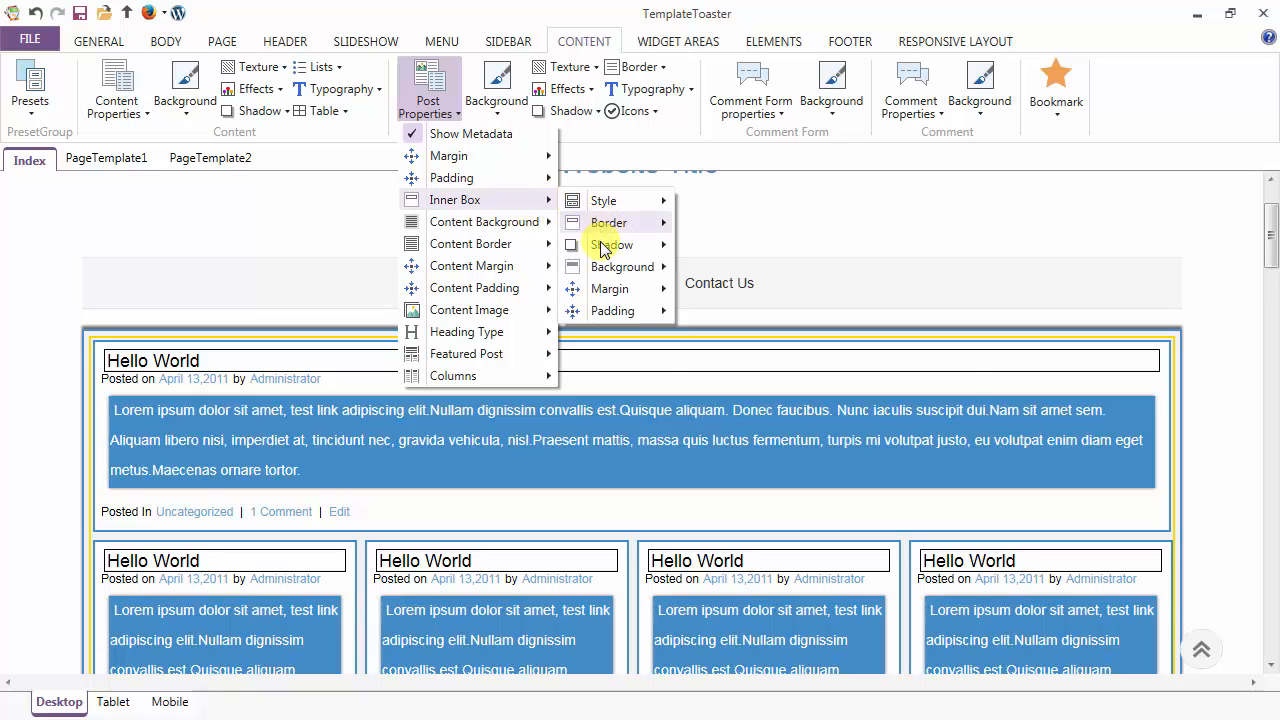
pyautogui.click(605, 246)
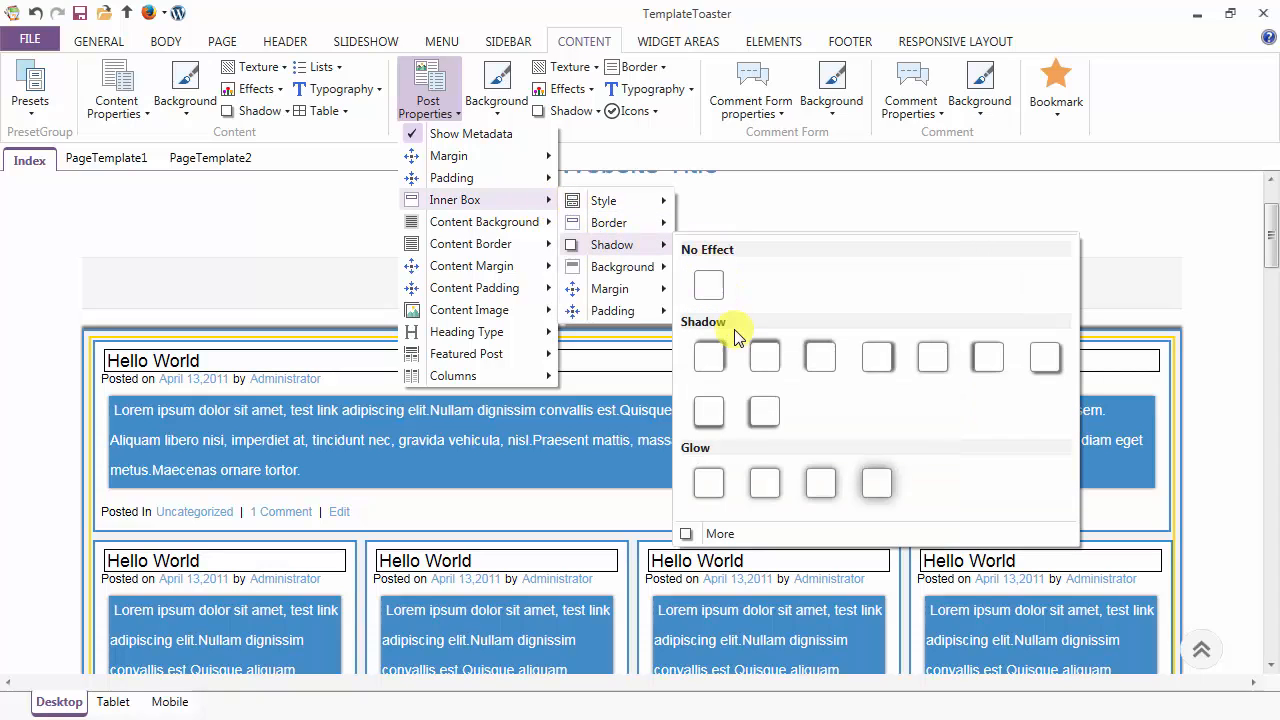
pyautogui.click(757, 420)
# Step: Fill the background of the posts' inner box with the light grey theme color just below white
pyautogui.click(427, 108)
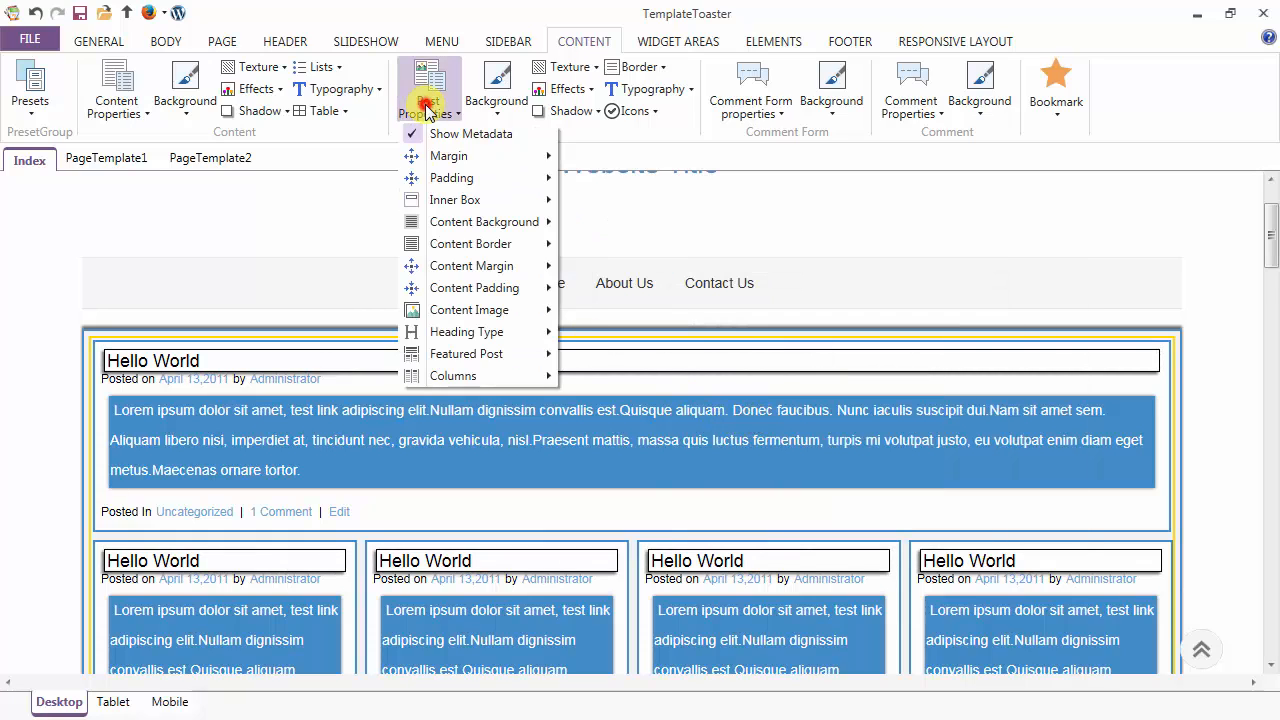
pyautogui.moveTo(445, 201)
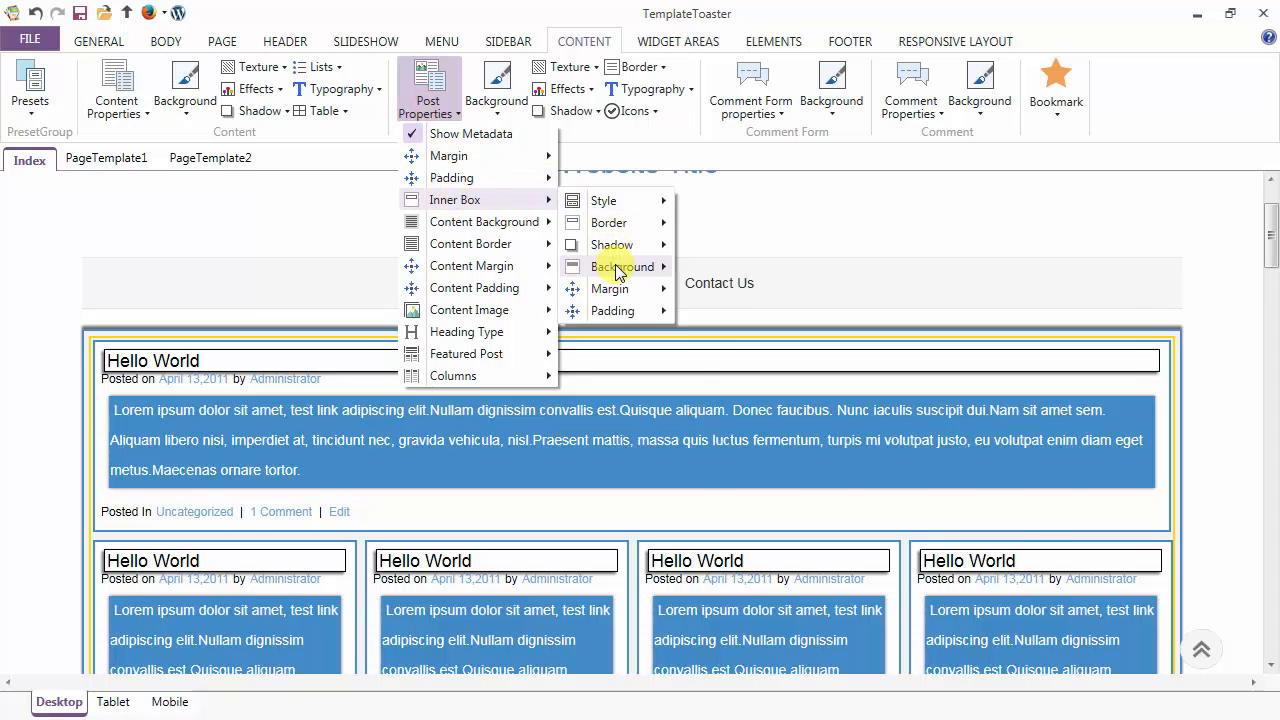
pyautogui.moveTo(620, 270)
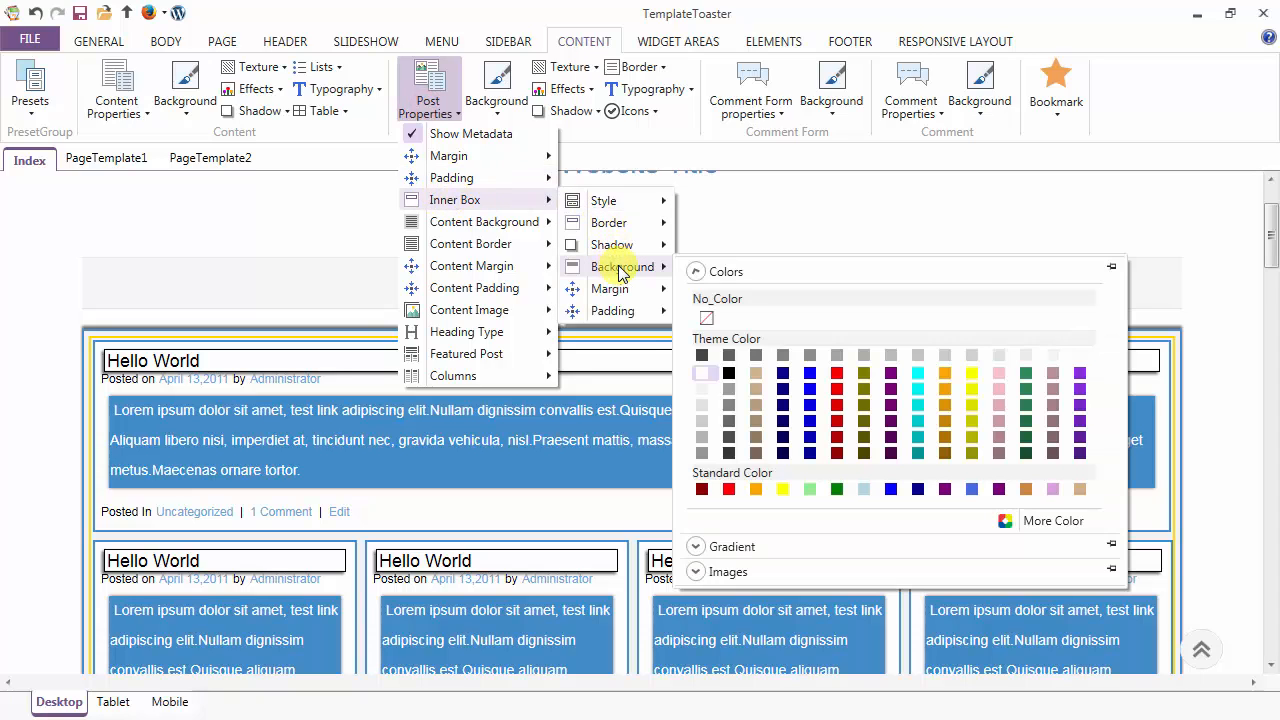
pyautogui.click(703, 389)
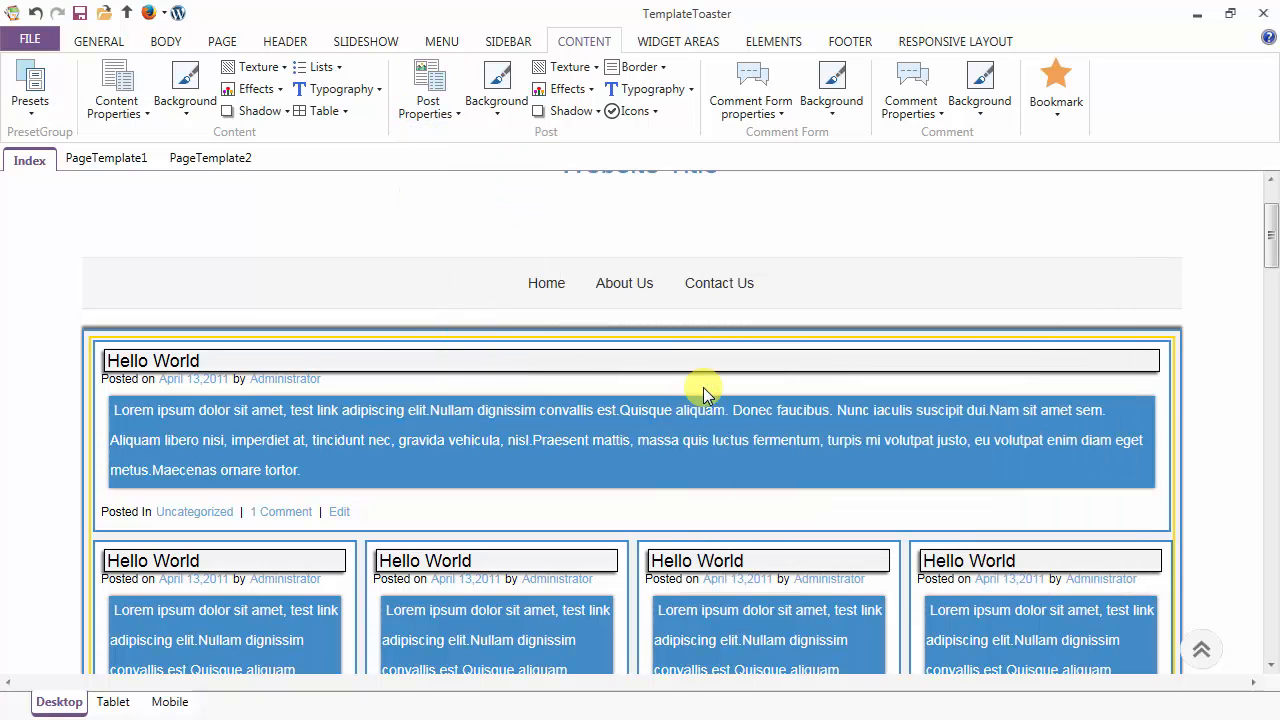
# Step: Set the inner box's left, right and bottom margins to 3 to match the top, and link all four sides
pyautogui.click(426, 106)
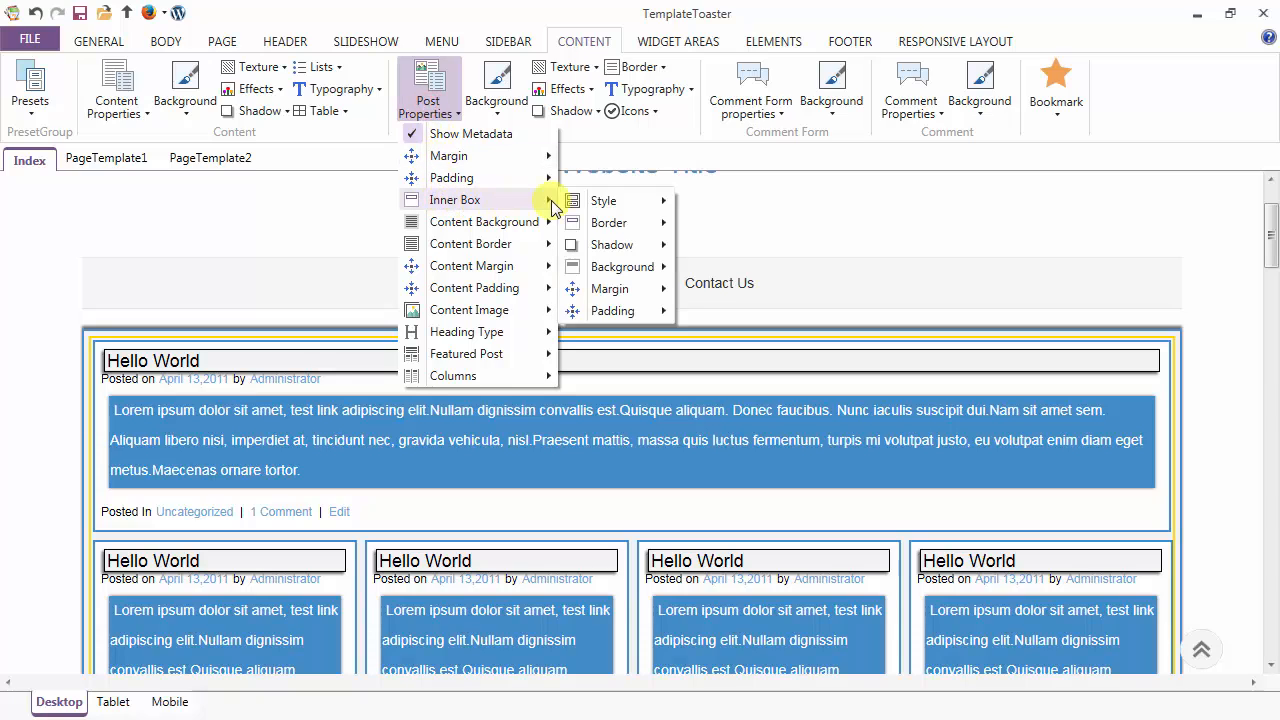
pyautogui.moveTo(635, 293)
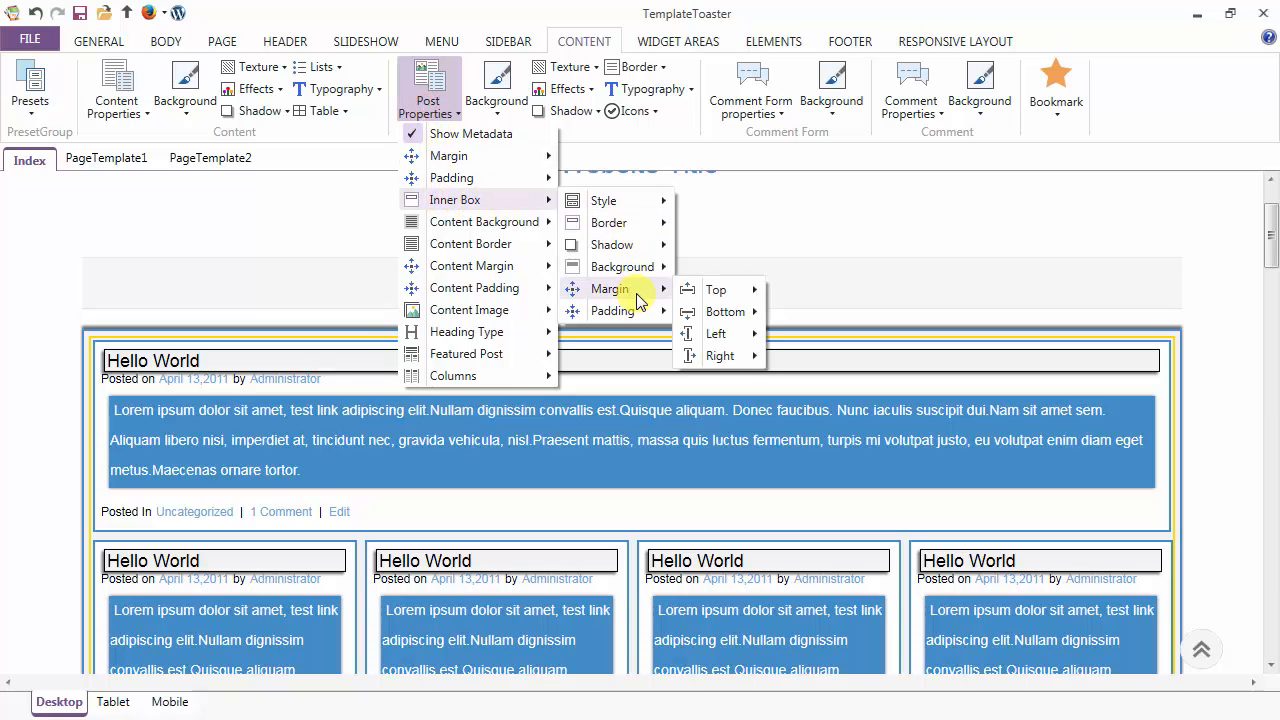
pyautogui.moveTo(716, 356)
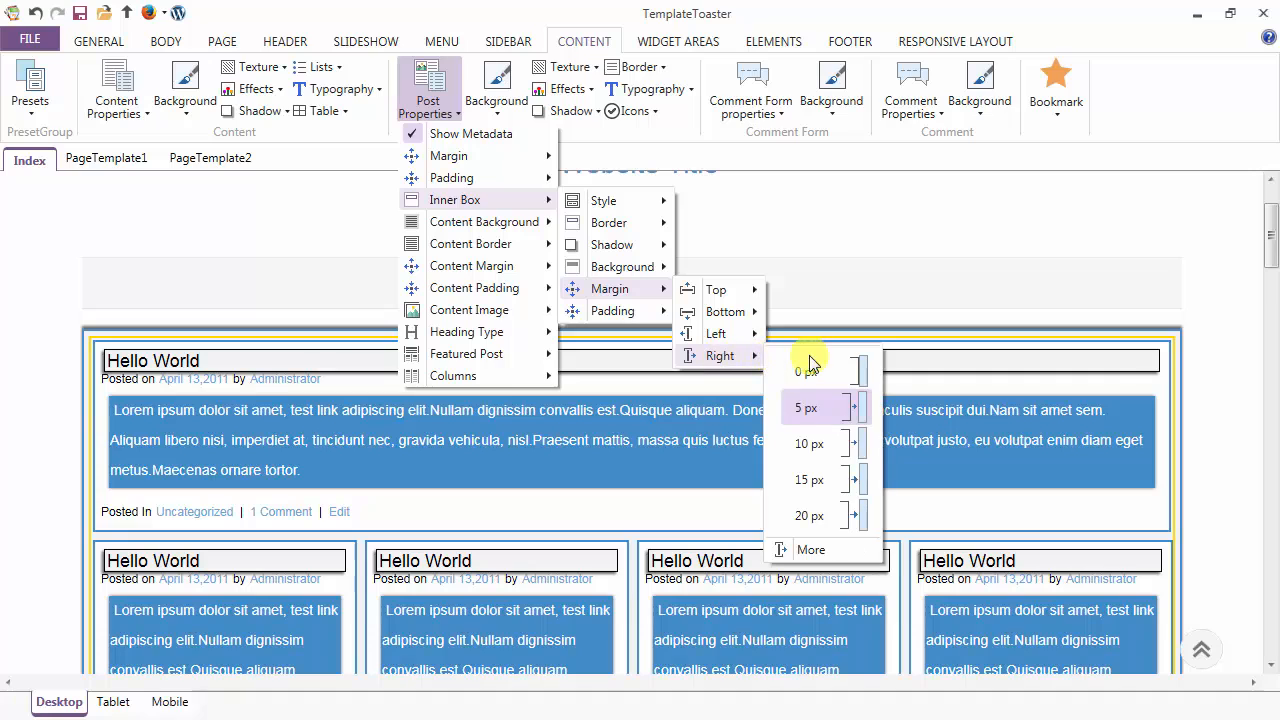
pyautogui.click(822, 550)
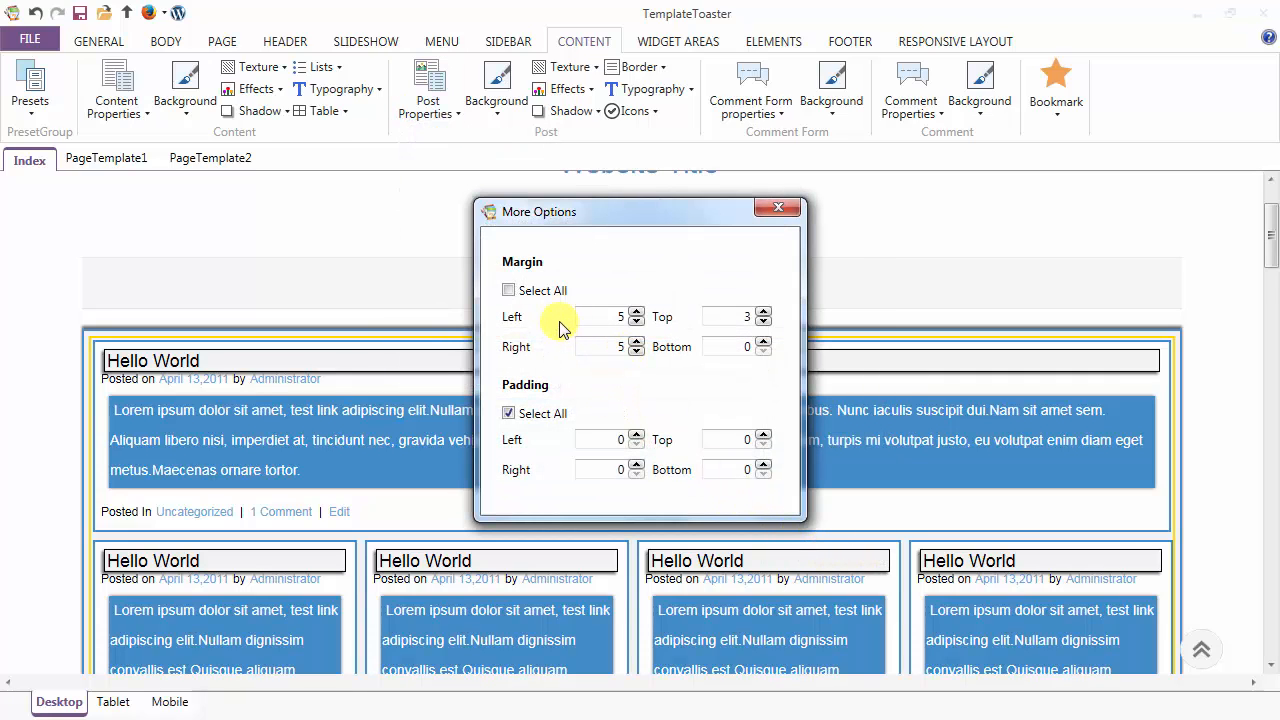
pyautogui.click(637, 321)
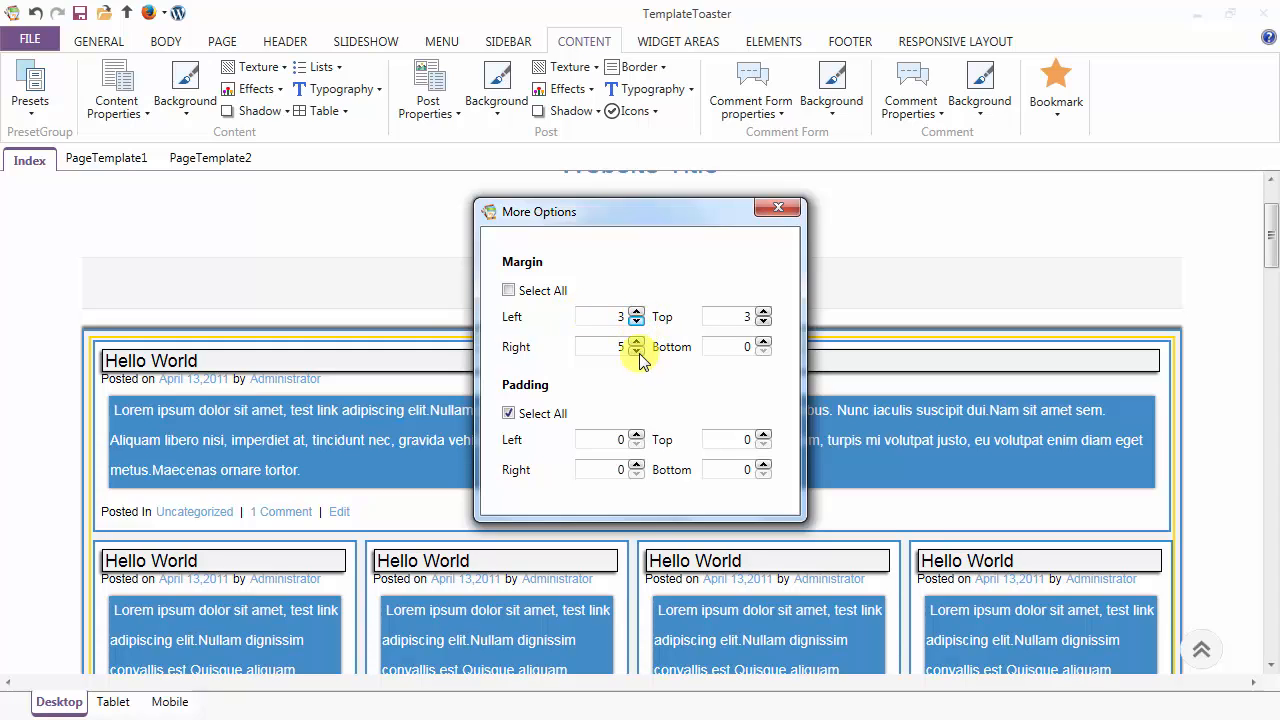
pyautogui.click(637, 351)
pyautogui.click(764, 342)
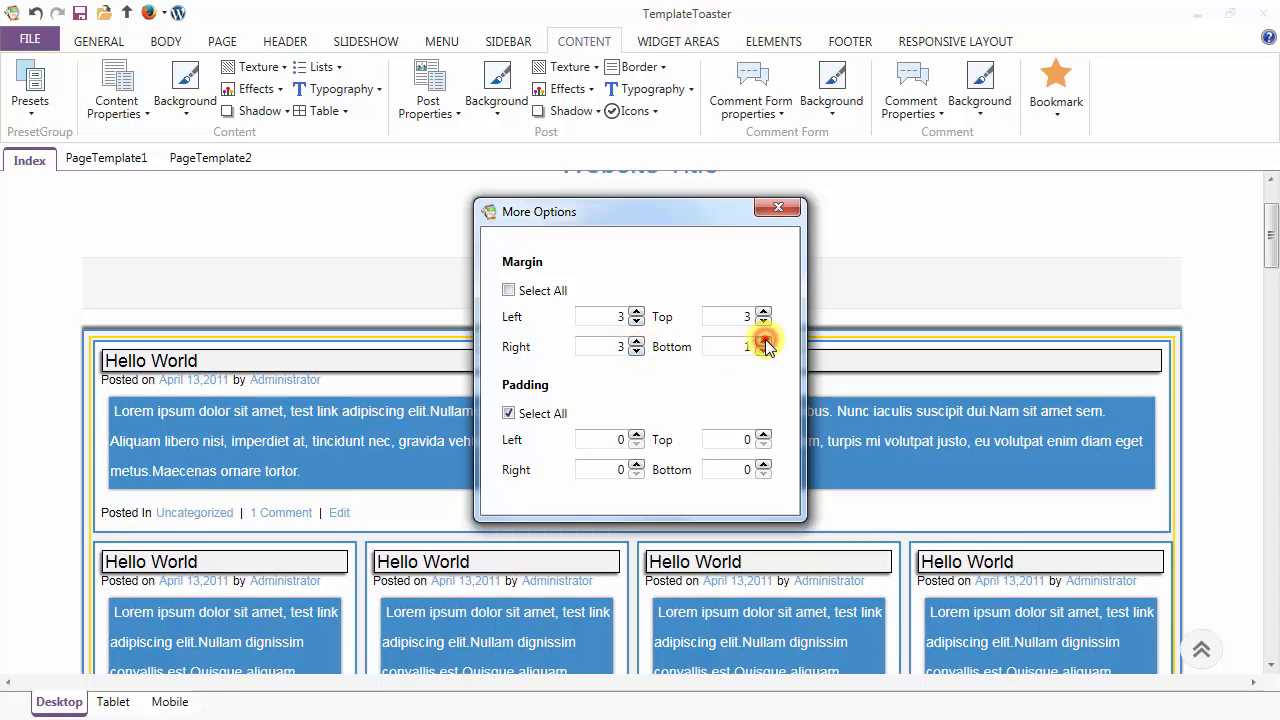
pyautogui.click(764, 342)
pyautogui.click(764, 342)
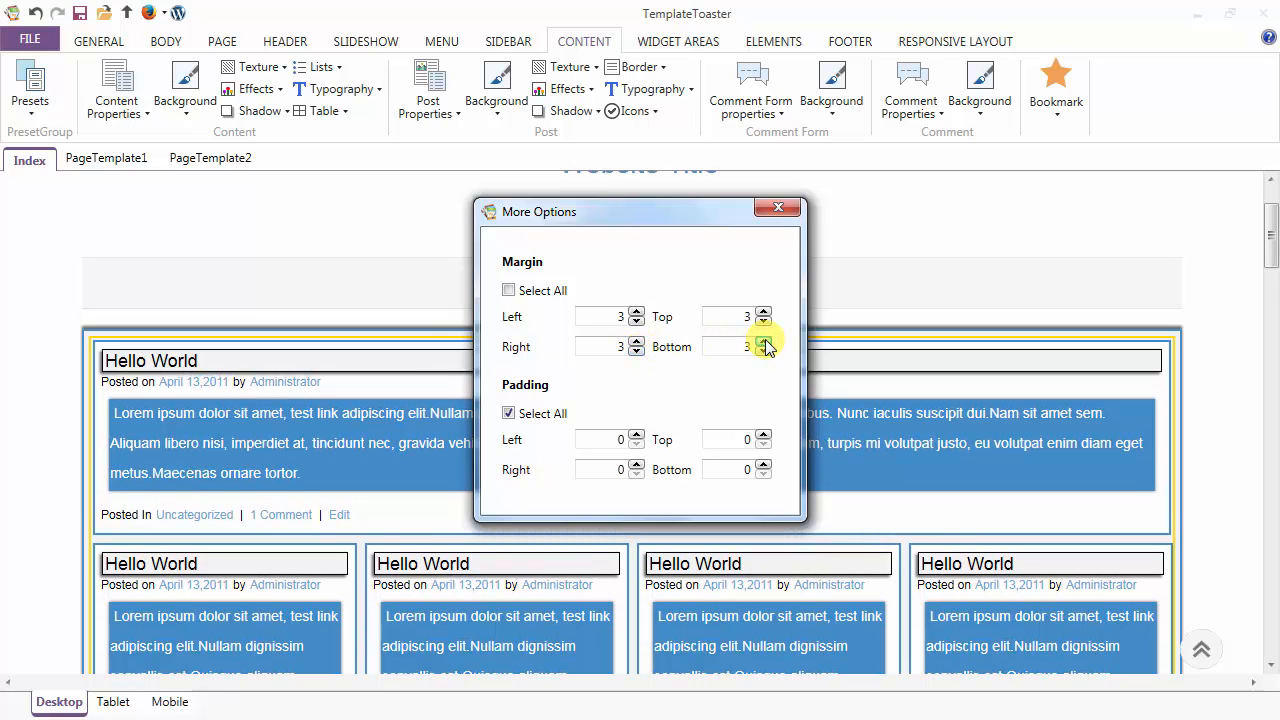
pyautogui.click(509, 291)
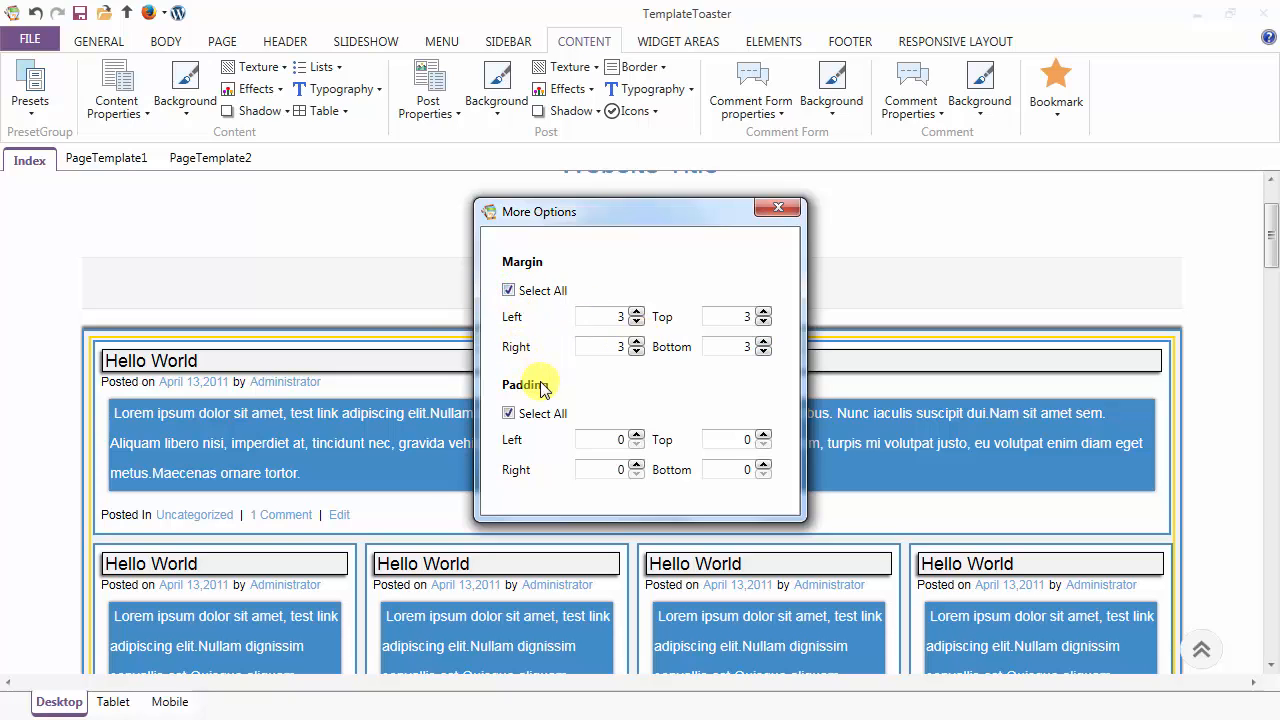
# Step: Set the inner box's padding to 2 on all sides and close the spacing options
pyautogui.click(637, 435)
pyautogui.click(637, 435)
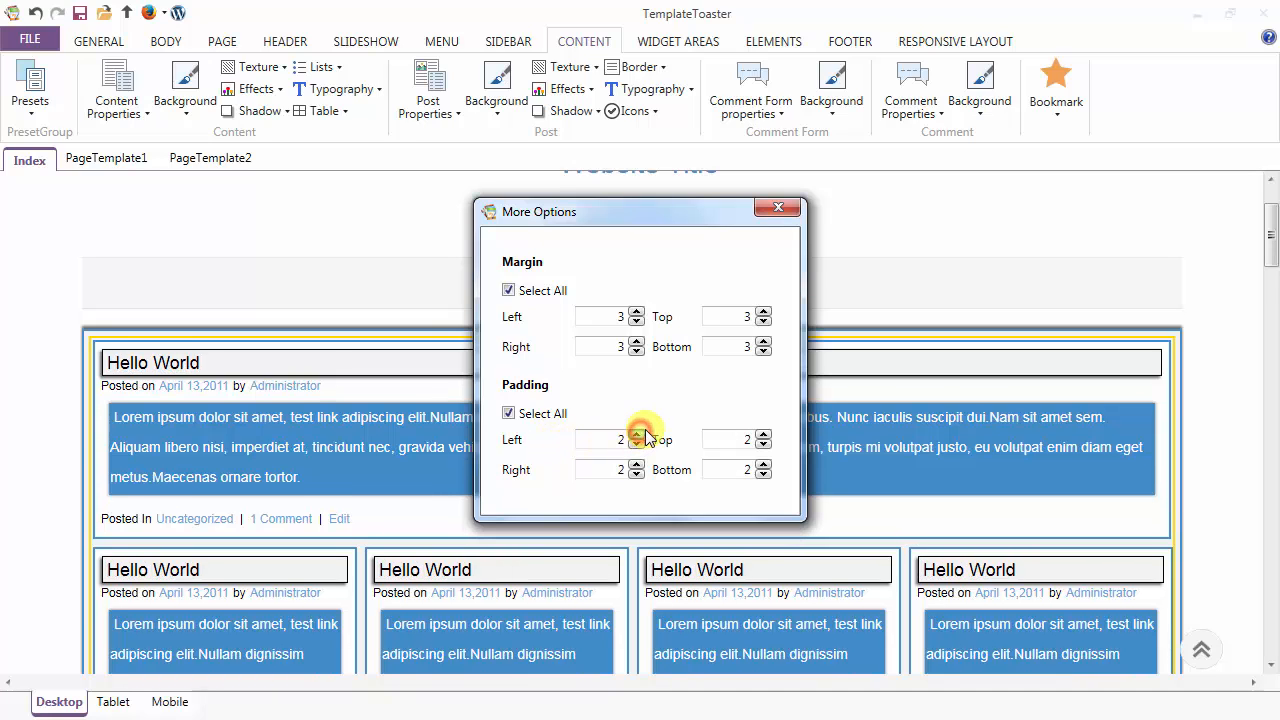
pyautogui.click(778, 212)
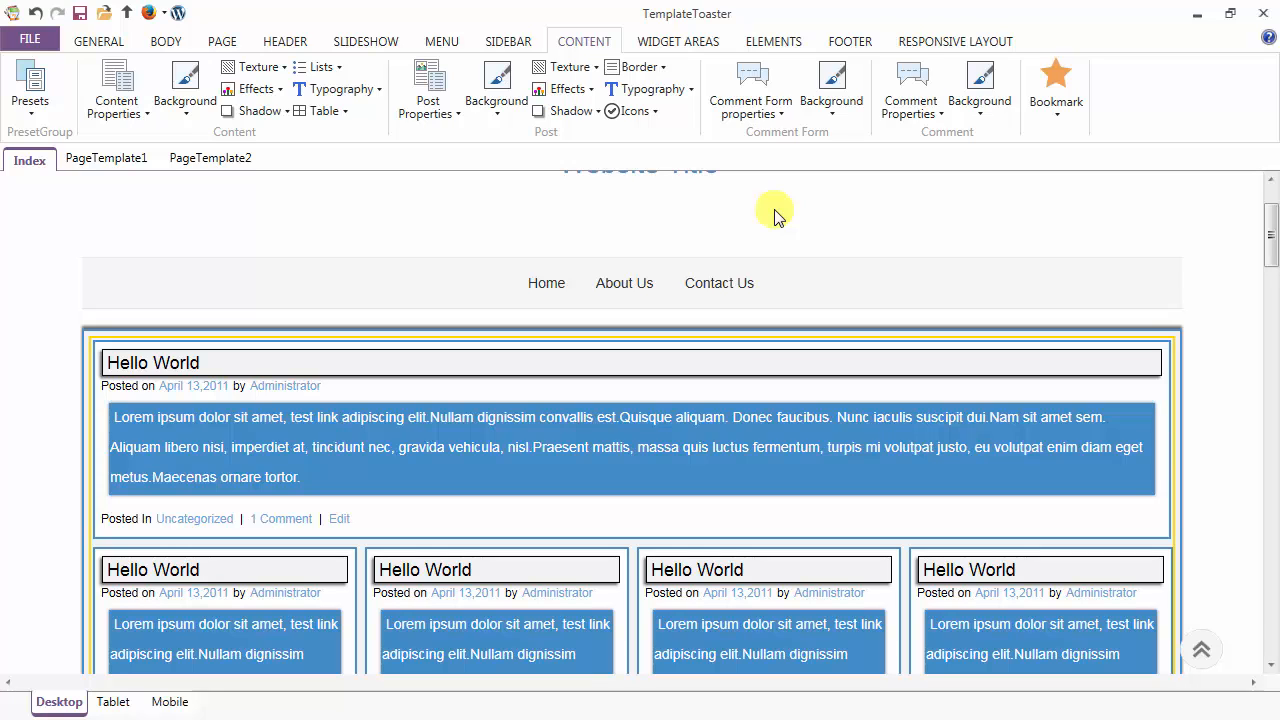
# Step: Change the style of the posts' inner box to Both so it encloses title and metadata
pyautogui.click(428, 106)
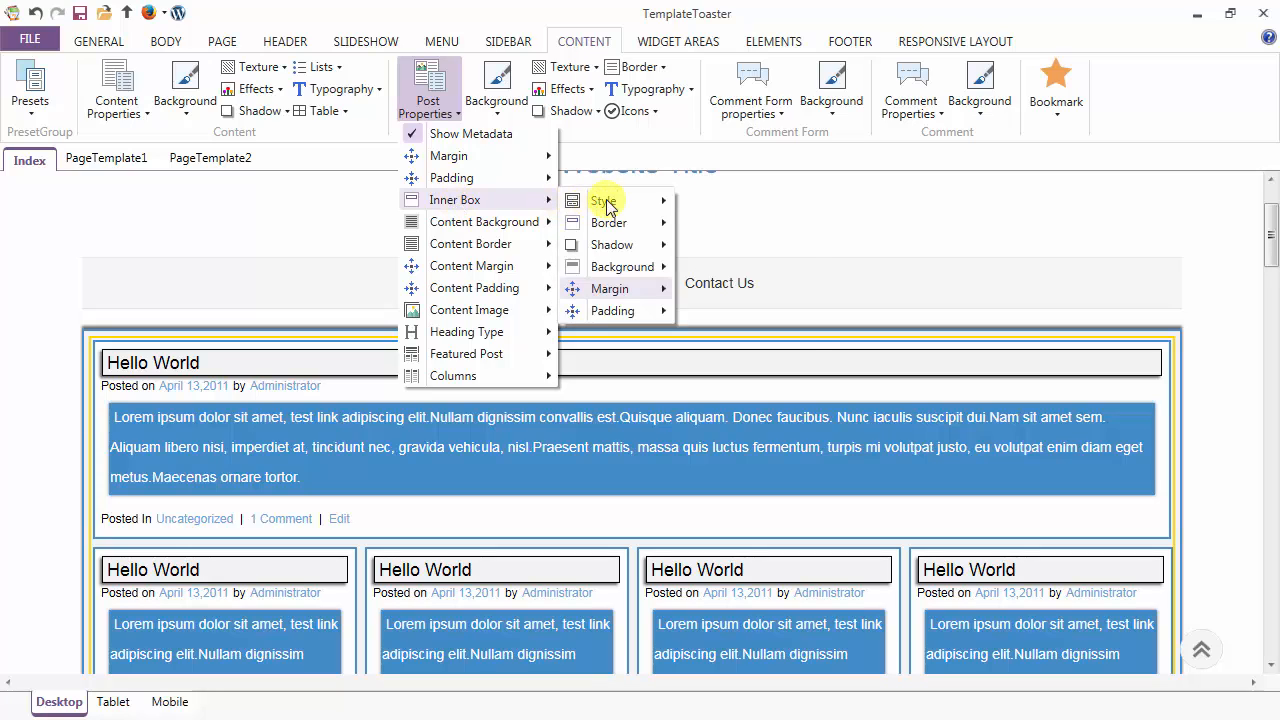
pyautogui.moveTo(645, 210)
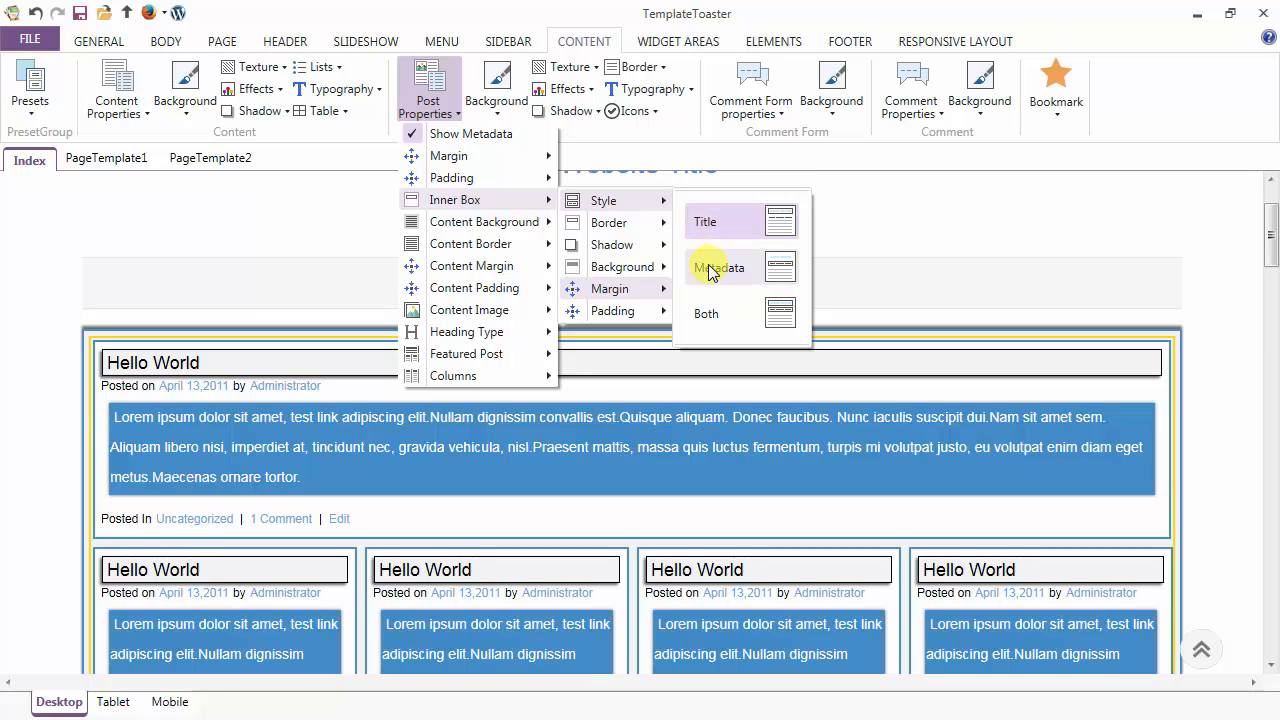
pyautogui.click(716, 318)
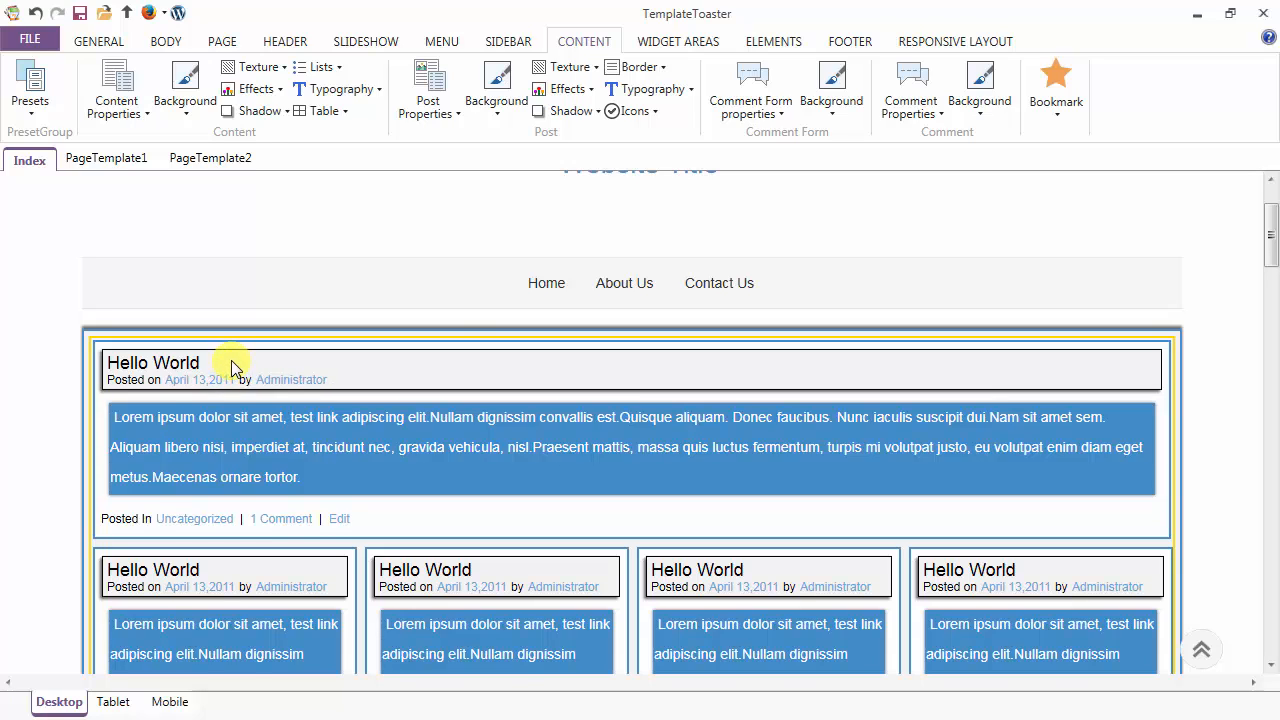
pyautogui.click(430, 100)
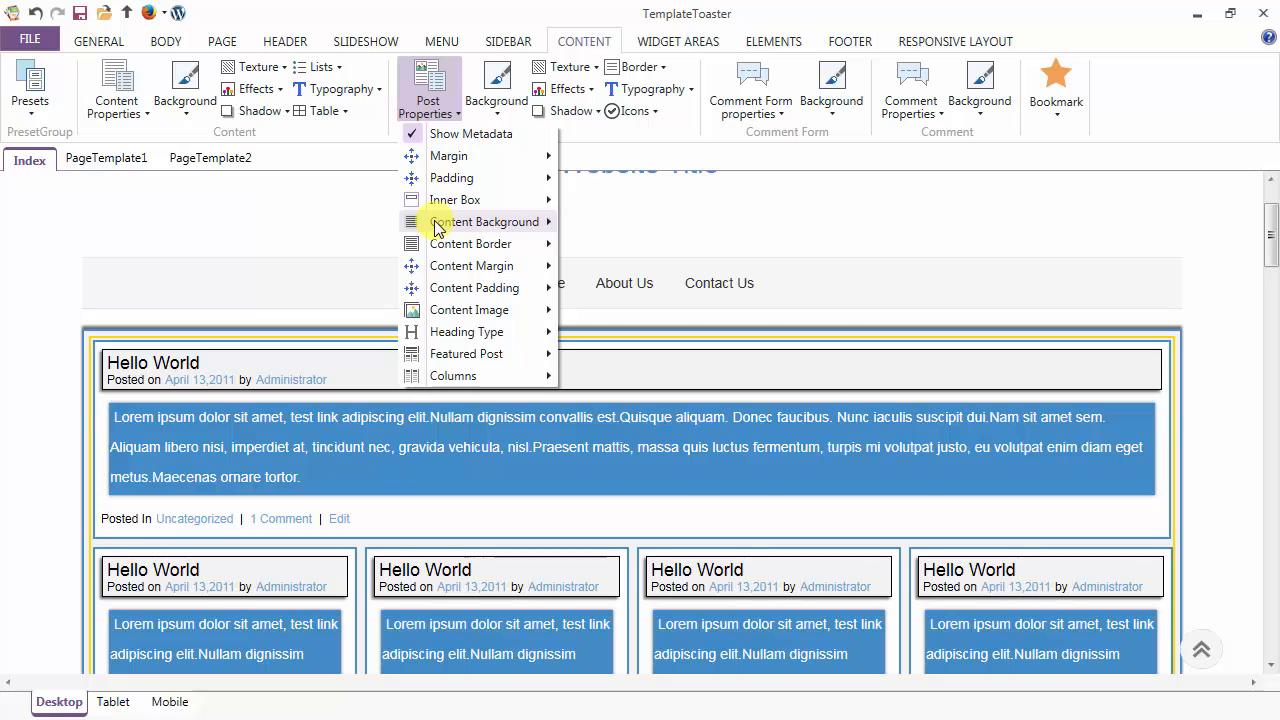
pyautogui.moveTo(437, 228)
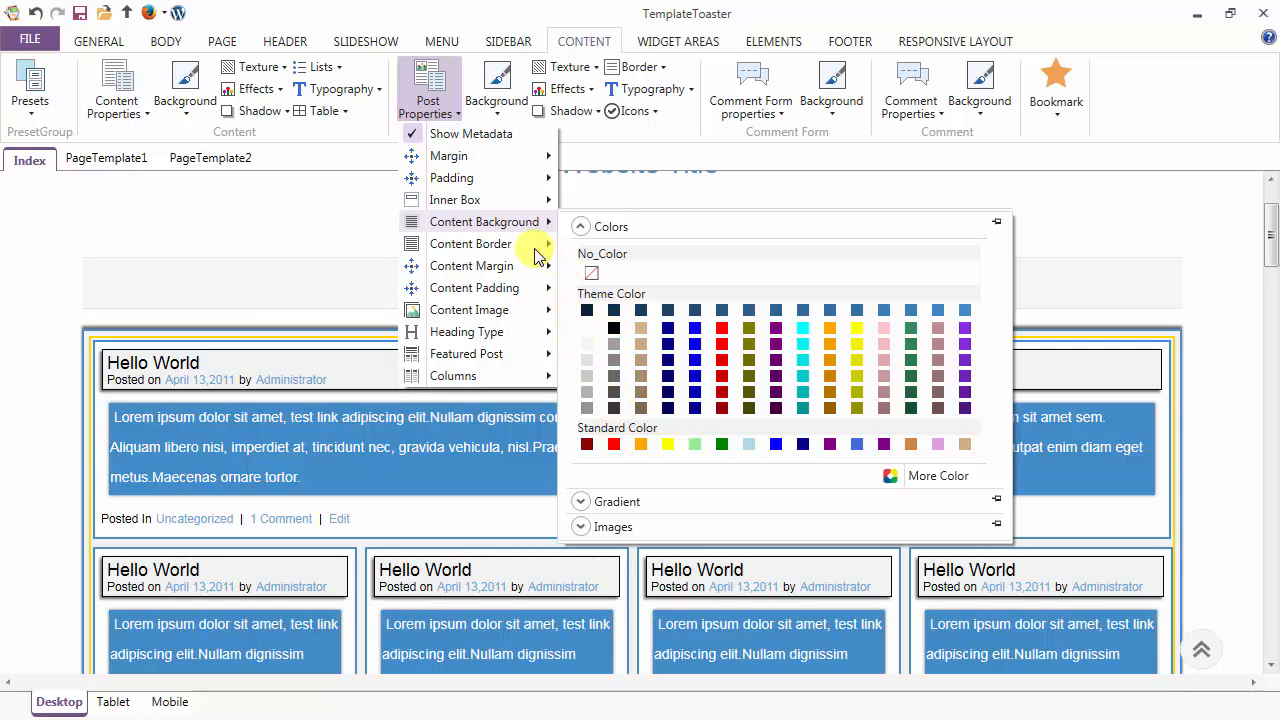
pyautogui.moveTo(482, 245)
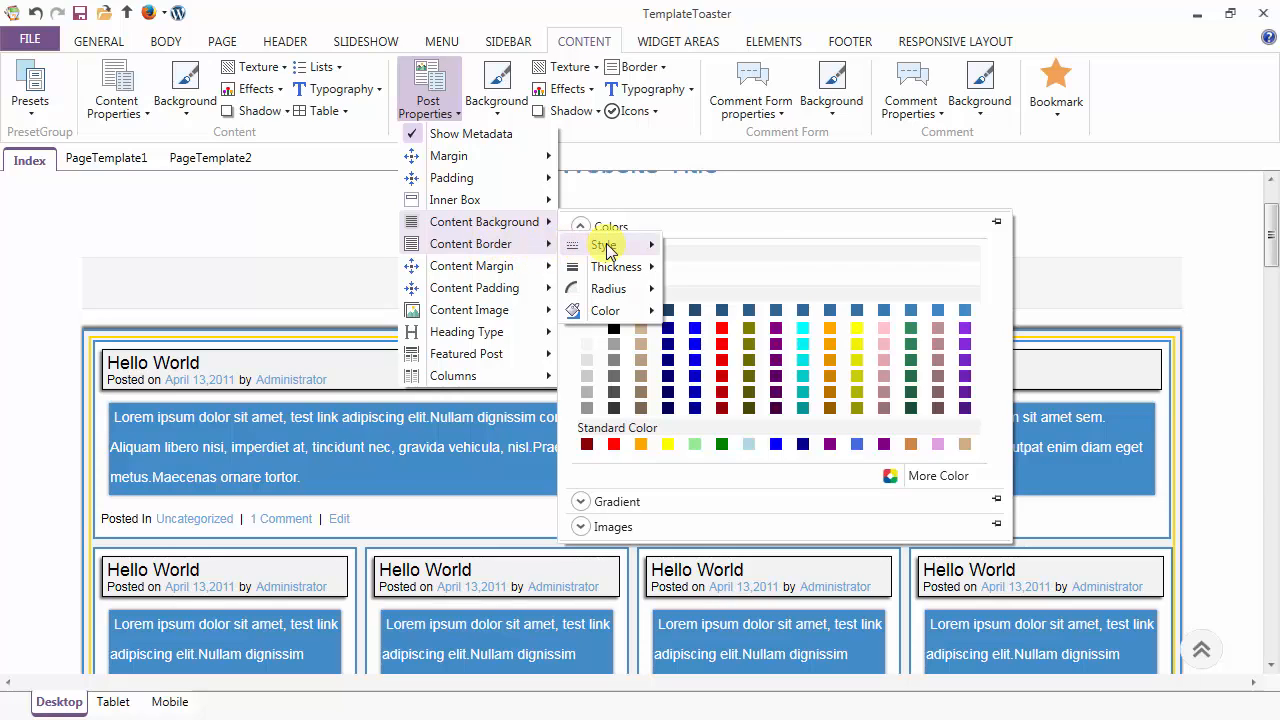
pyautogui.moveTo(608, 248)
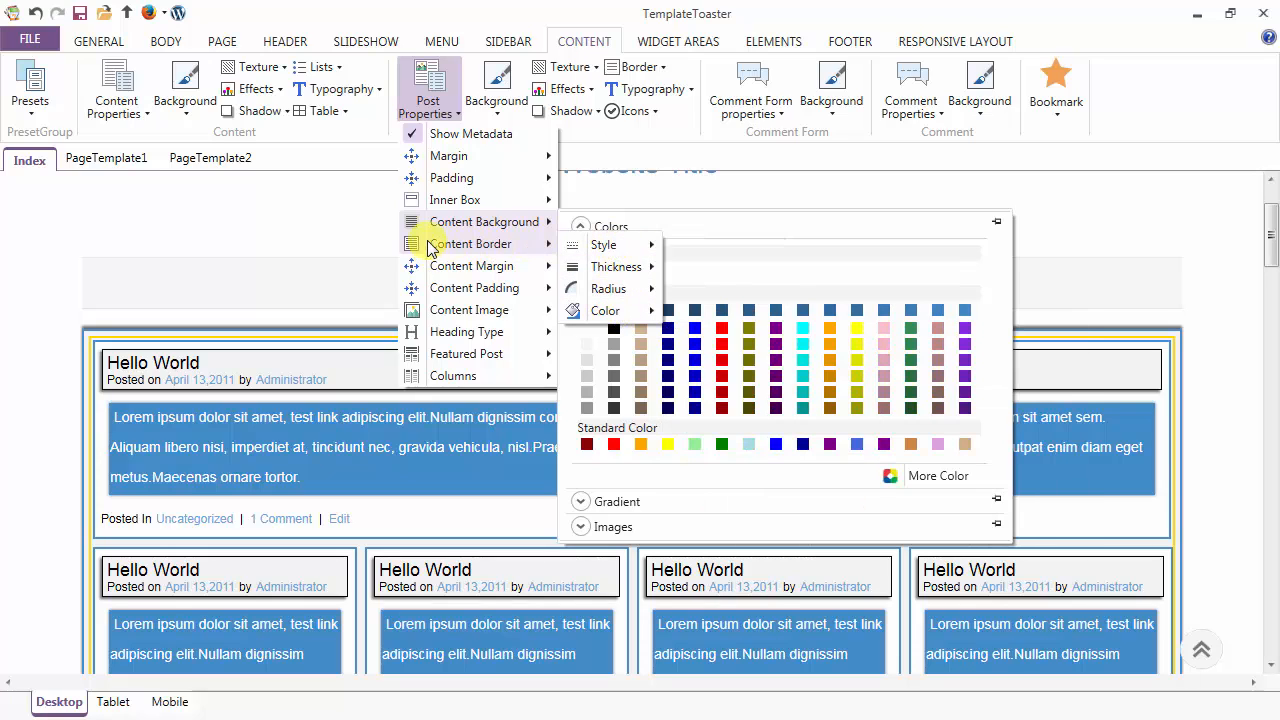
pyautogui.click(428, 104)
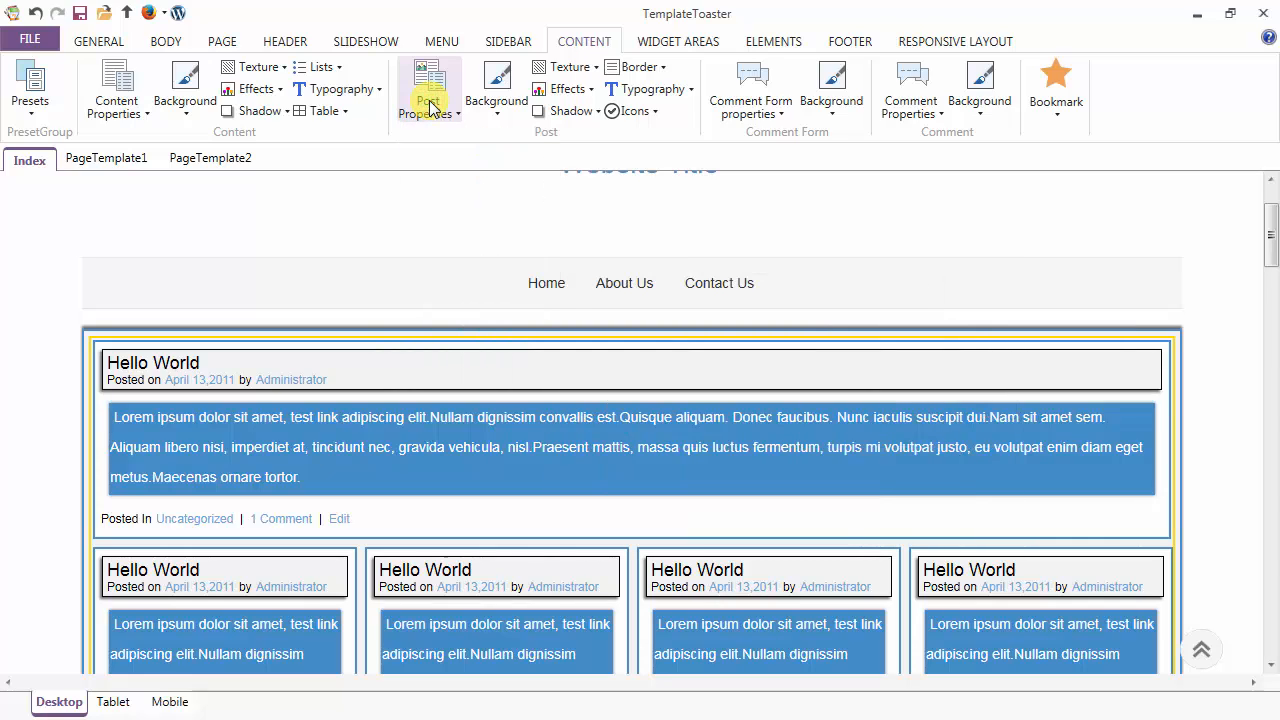
pyautogui.click(430, 106)
pyautogui.click(426, 106)
# Step: Set the content margin of the posts to 3 on all sides, keeping the sides linked
pyautogui.click(432, 112)
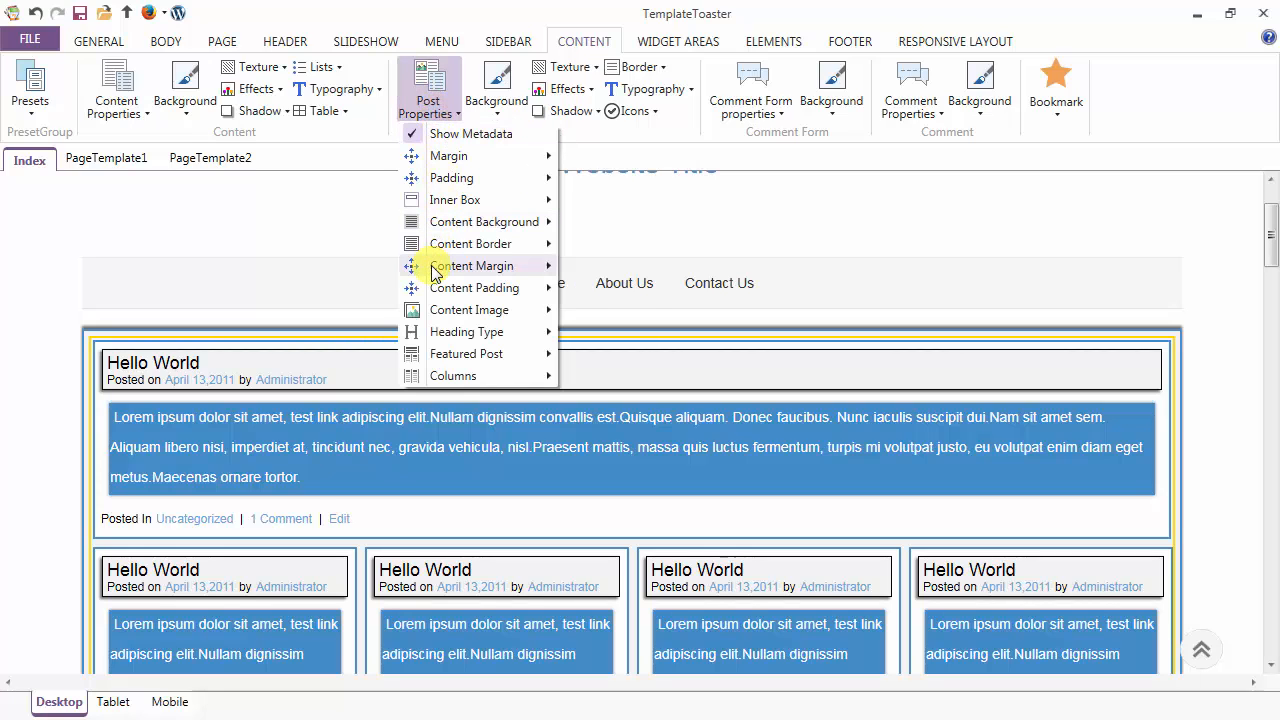
pyautogui.moveTo(436, 270)
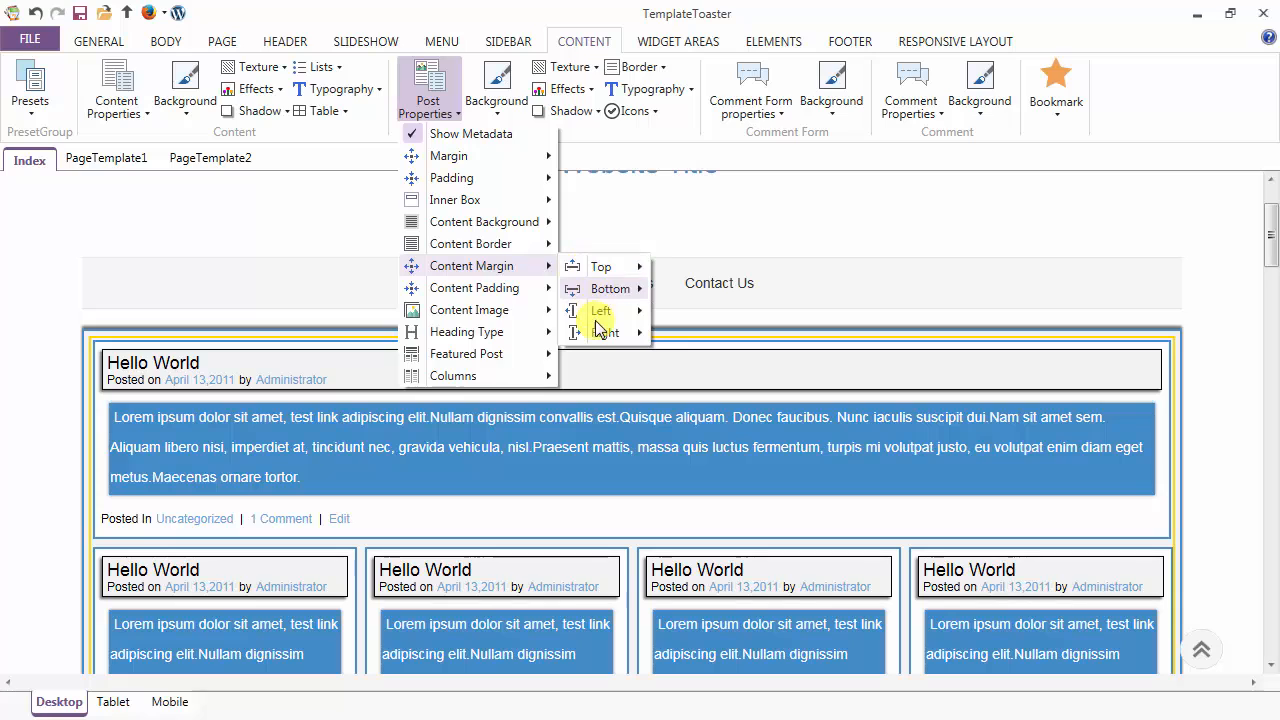
pyautogui.moveTo(588, 331)
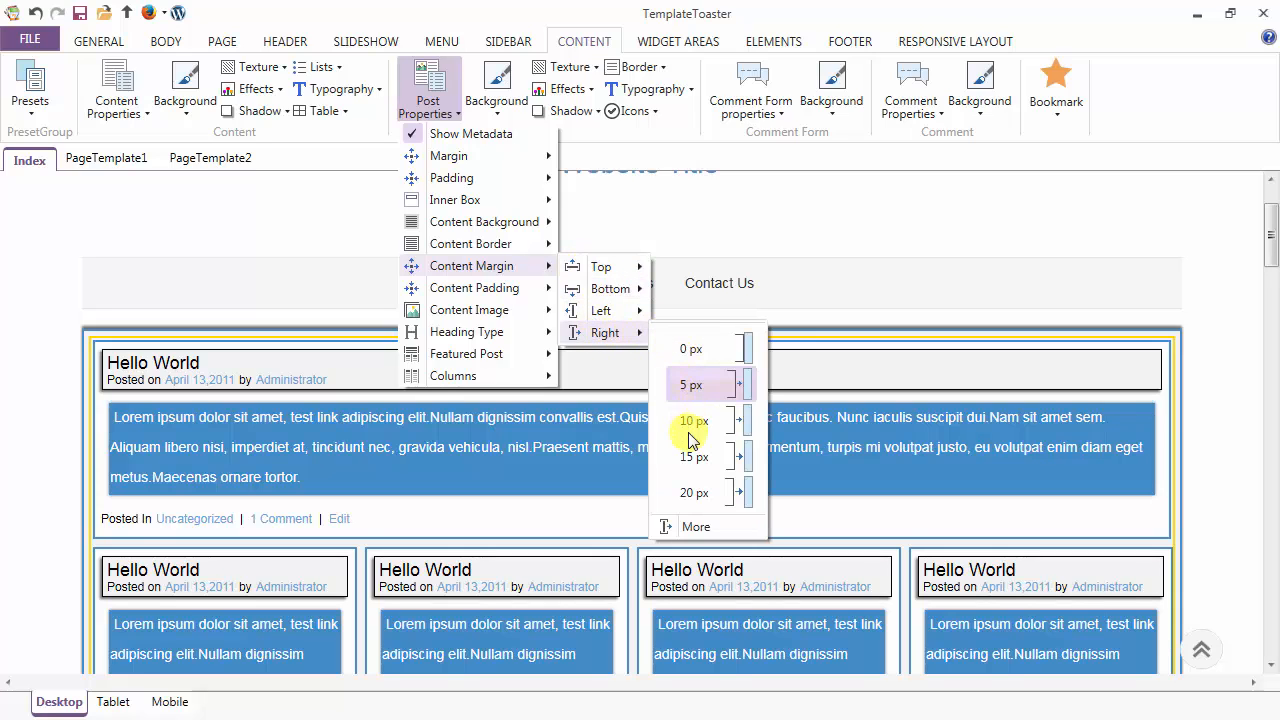
pyautogui.click(697, 527)
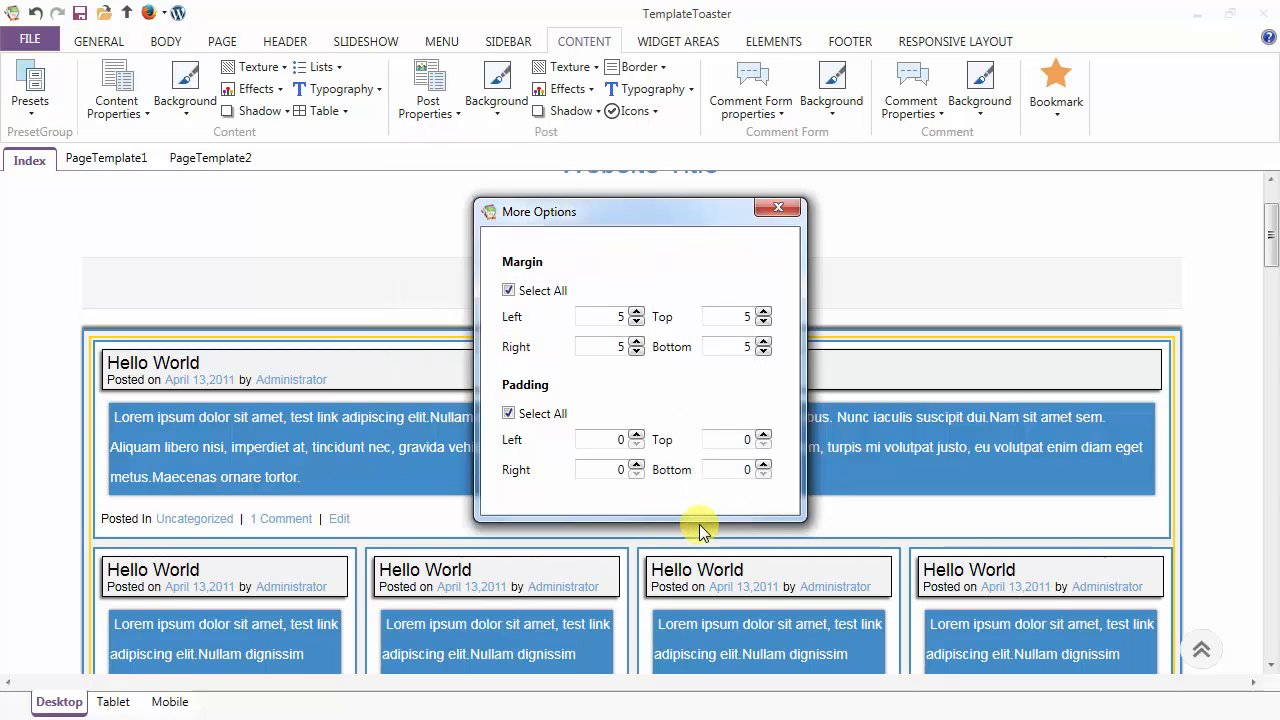
pyautogui.click(636, 352)
pyautogui.click(636, 352)
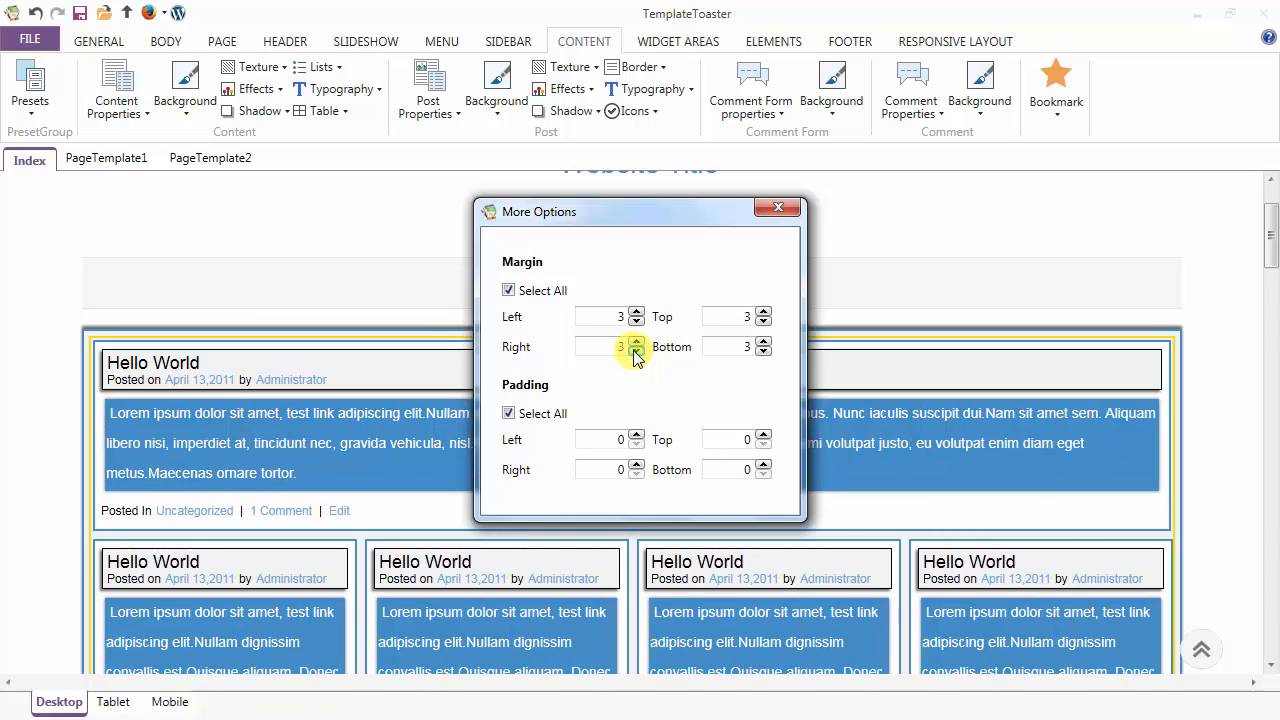
# Step: Set the content padding of the posts to 2 on all sides and close the spacing options
pyautogui.click(636, 436)
pyautogui.click(636, 436)
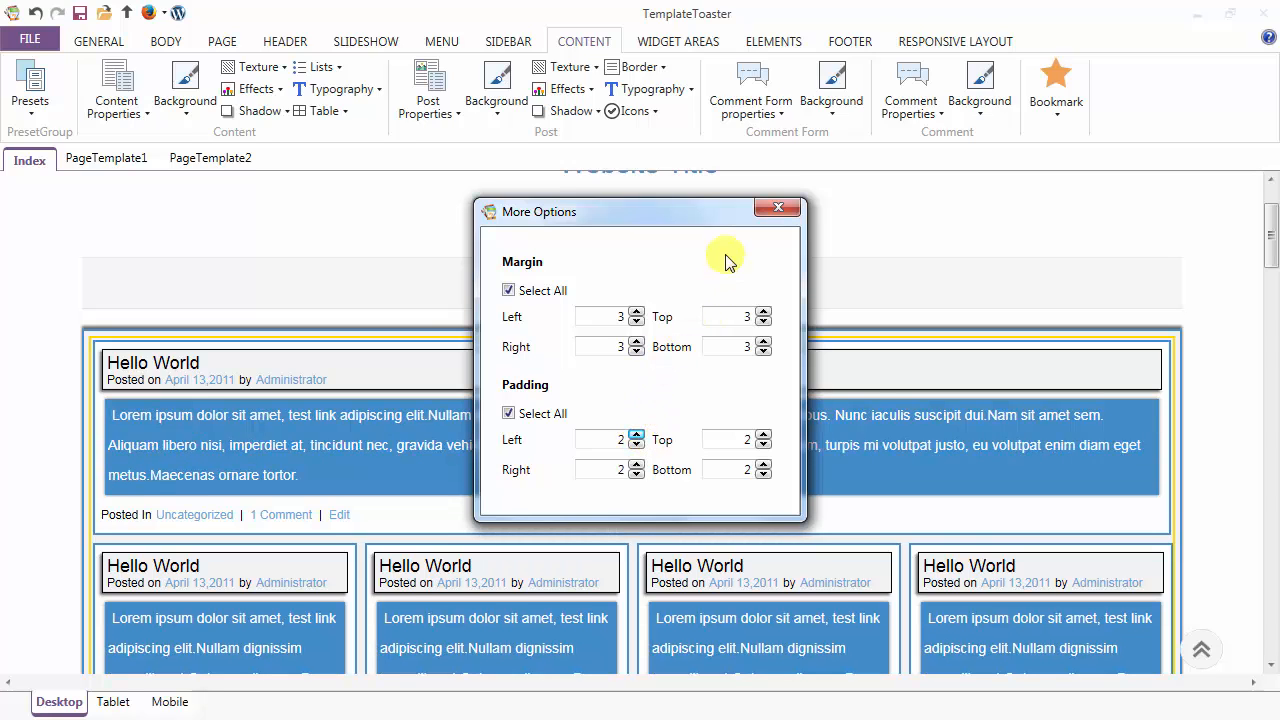
pyautogui.click(770, 208)
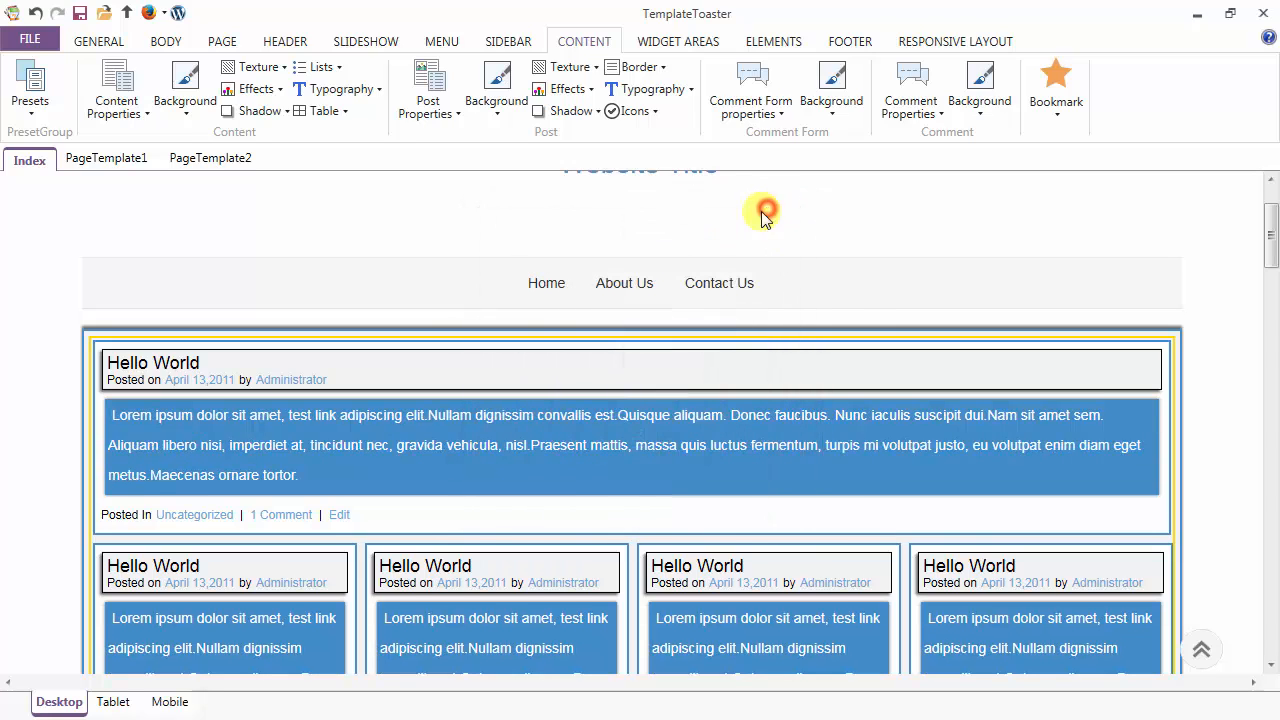
# Step: Set the posts' content image to the businesspeople with a laptop, and look over the rest of the image gallery and its options
pyautogui.click(427, 100)
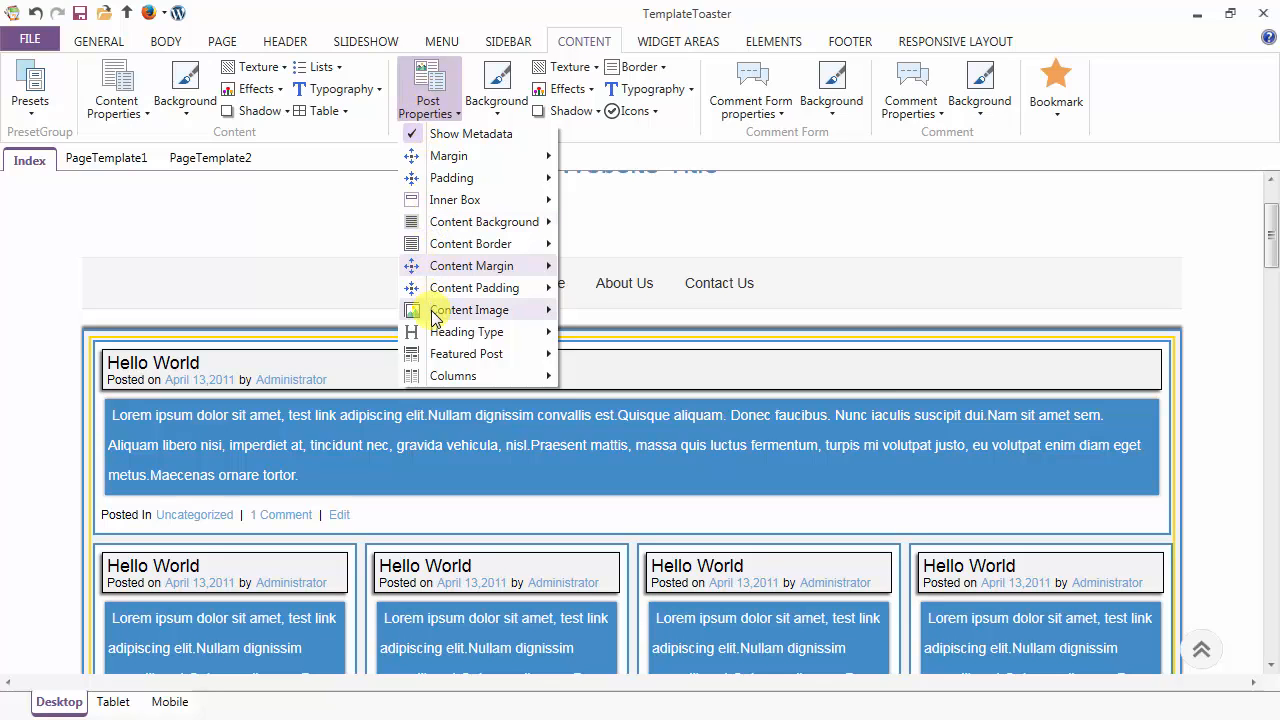
pyautogui.moveTo(434, 314)
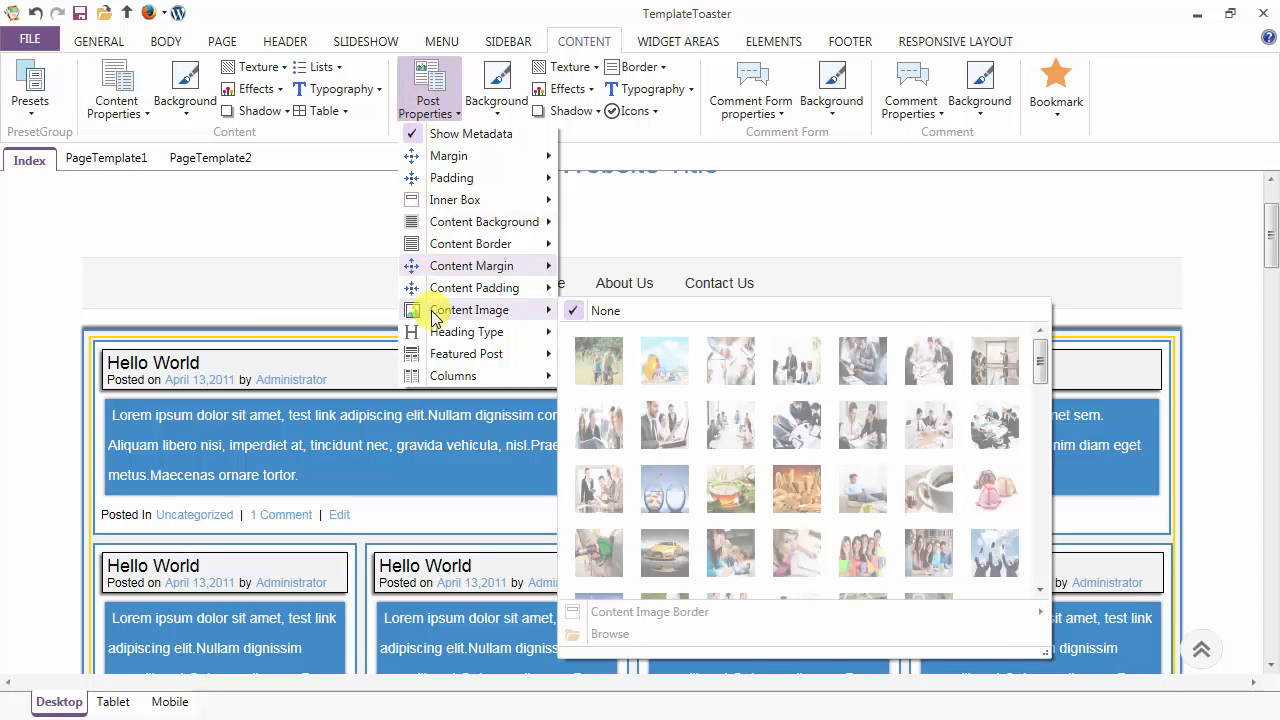
pyautogui.click(576, 312)
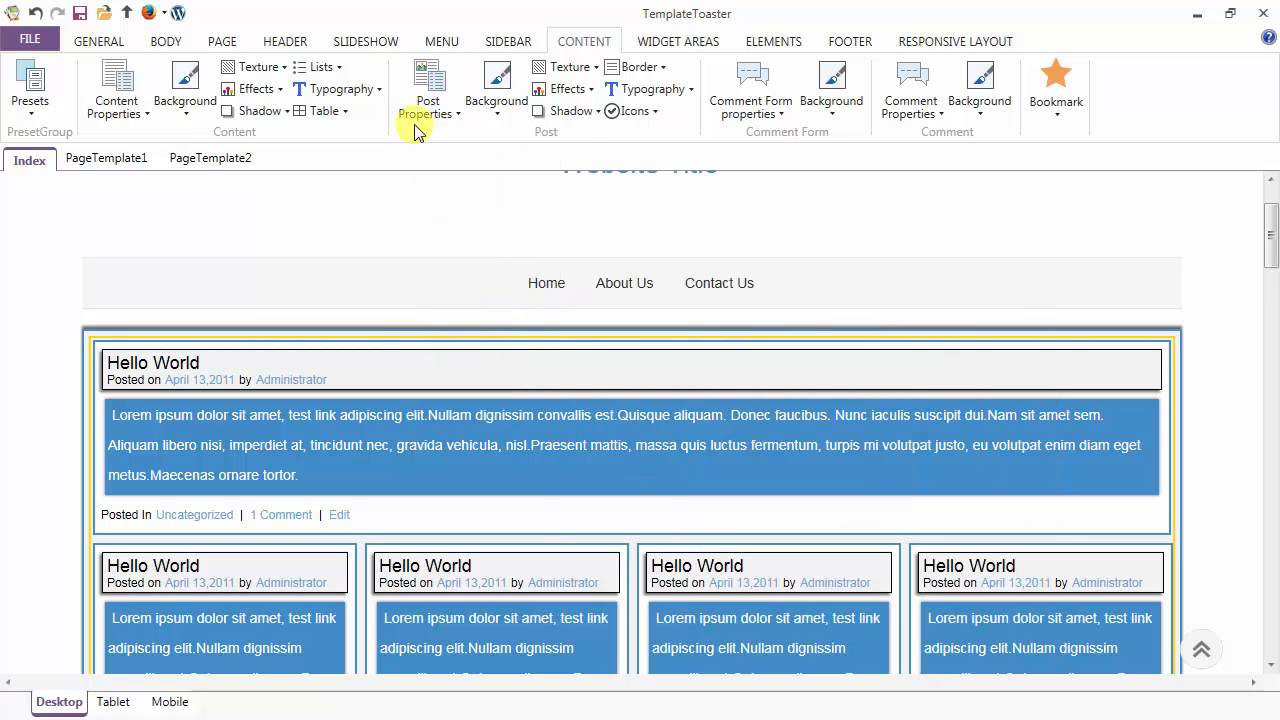
pyautogui.click(427, 92)
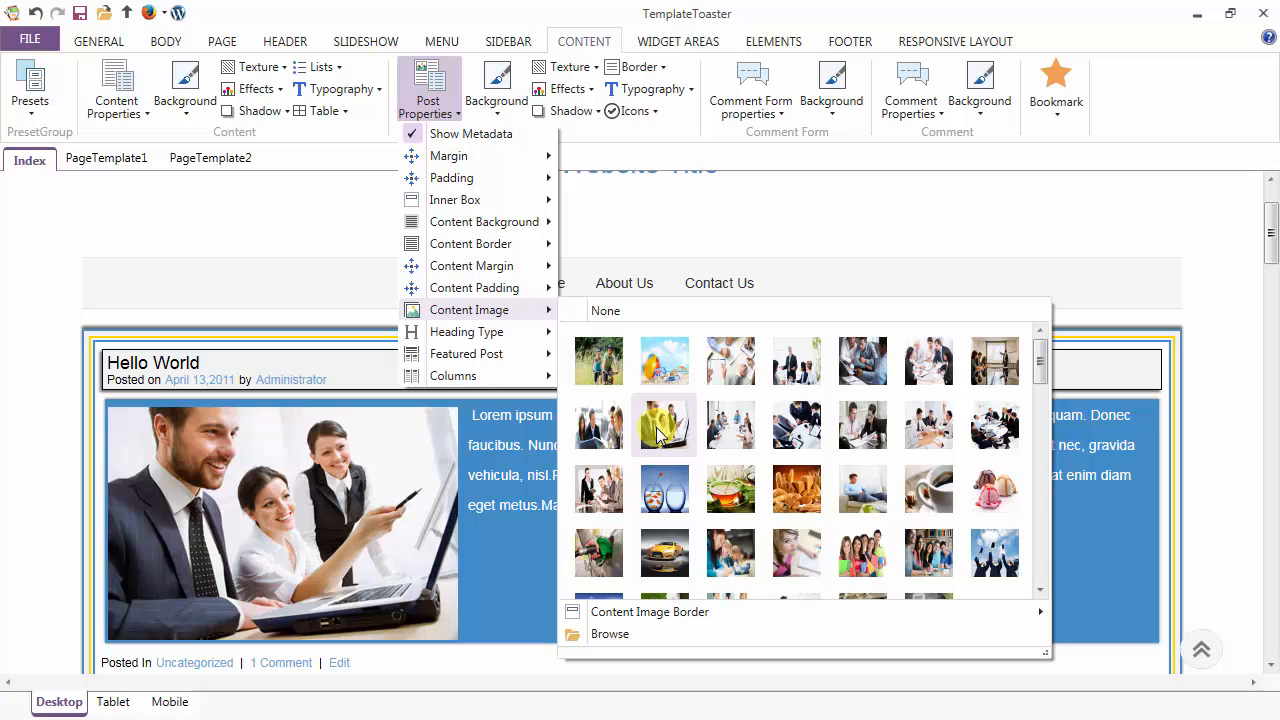
pyautogui.click(660, 432)
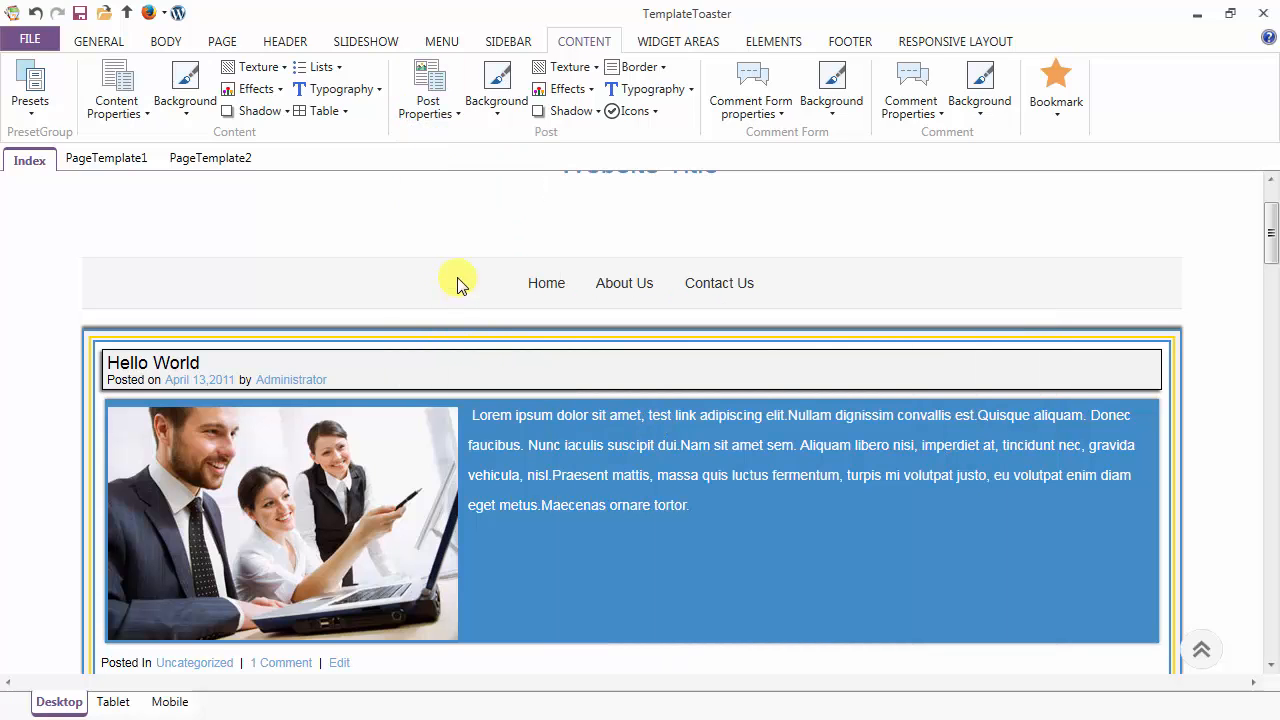
pyautogui.click(437, 95)
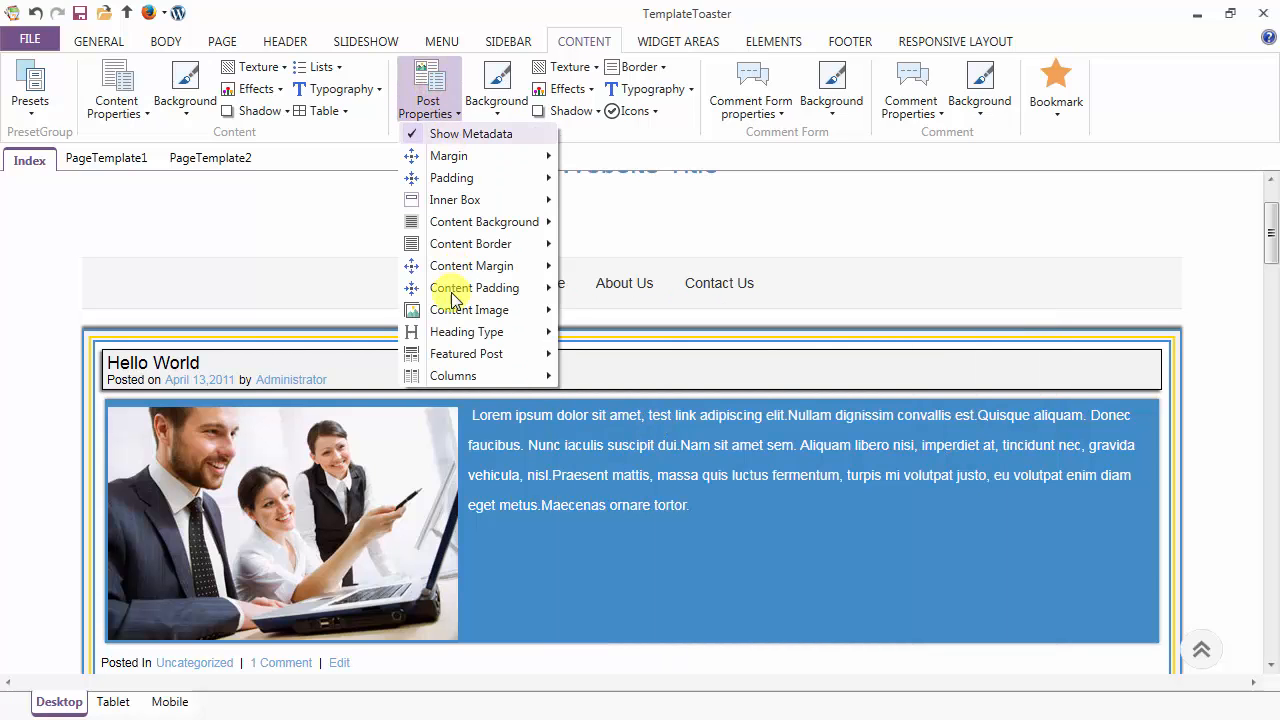
pyautogui.moveTo(463, 316)
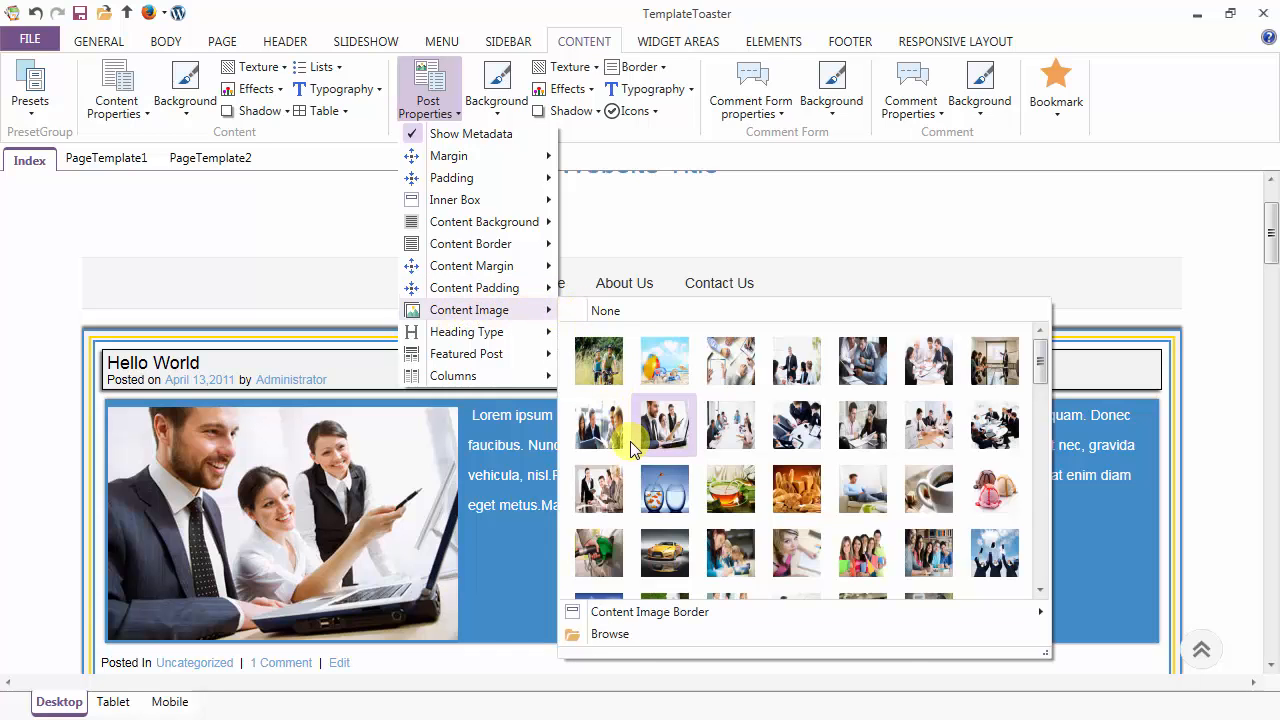
pyautogui.scroll(-2, 630, 590)
pyautogui.moveTo(630, 615)
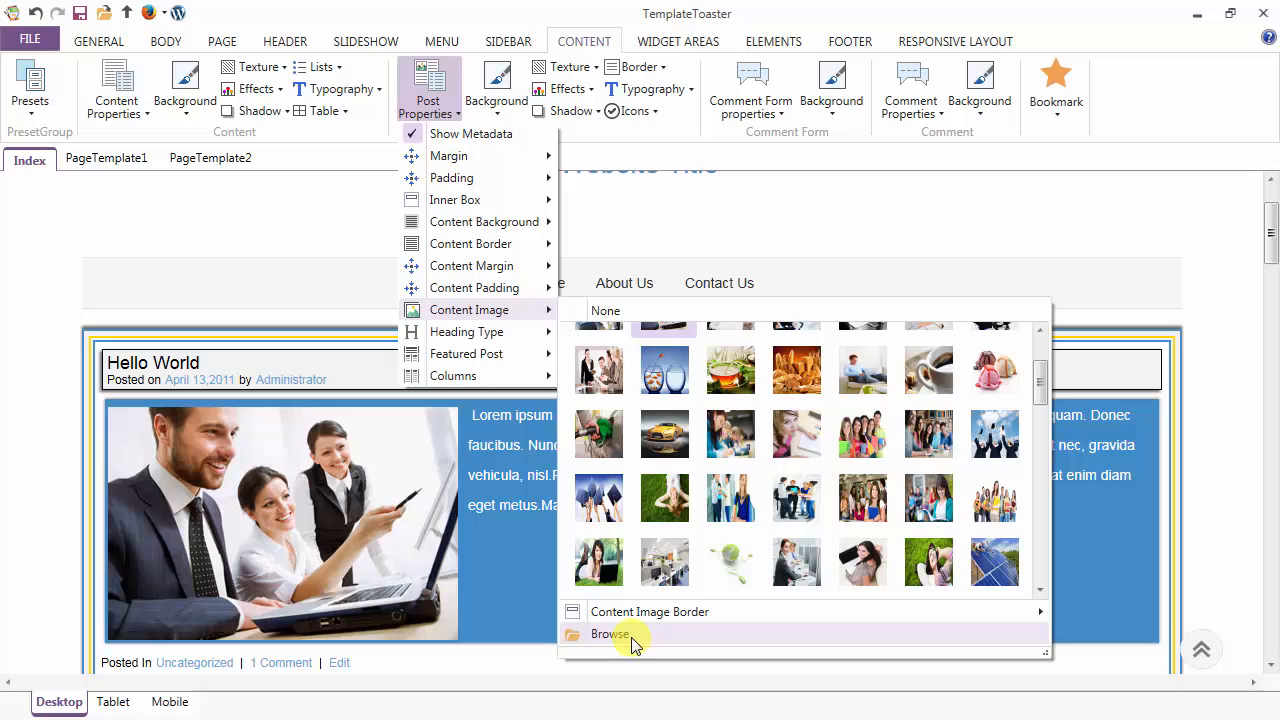
pyautogui.click(431, 102)
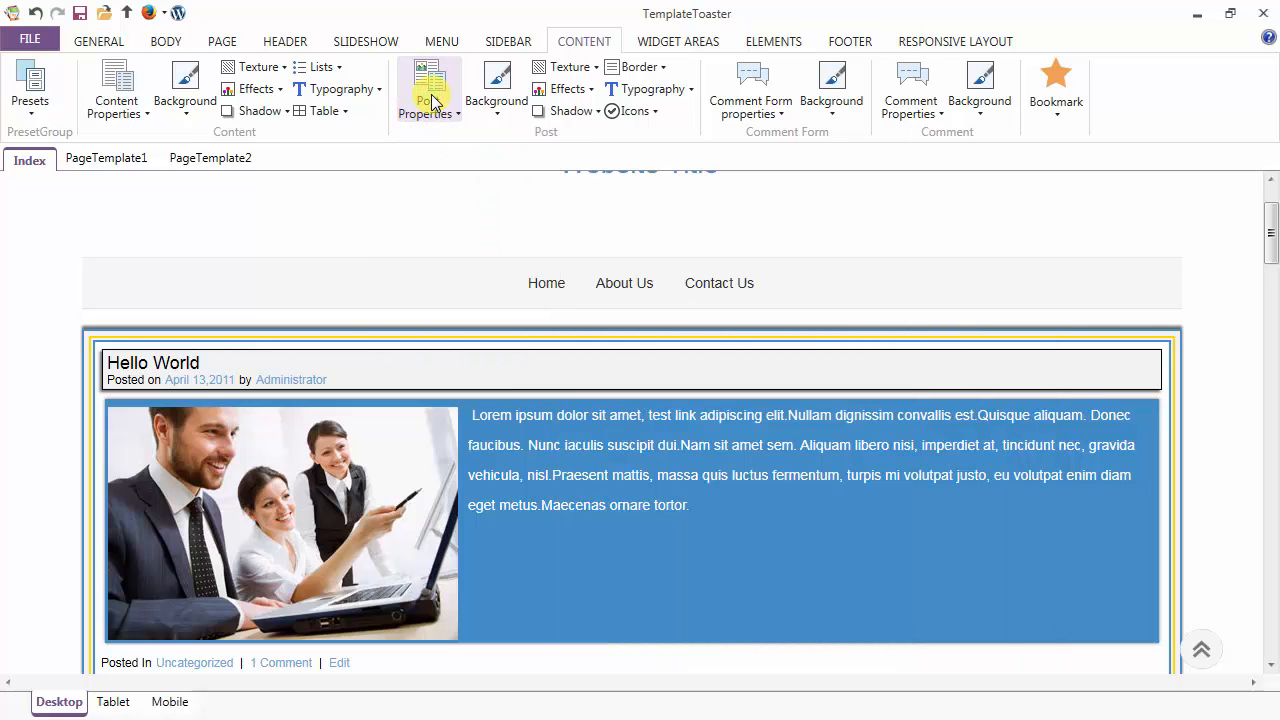
# Step: Preview the layout with 0 featured posts and set the number of featured posts to 1
pyautogui.click(431, 102)
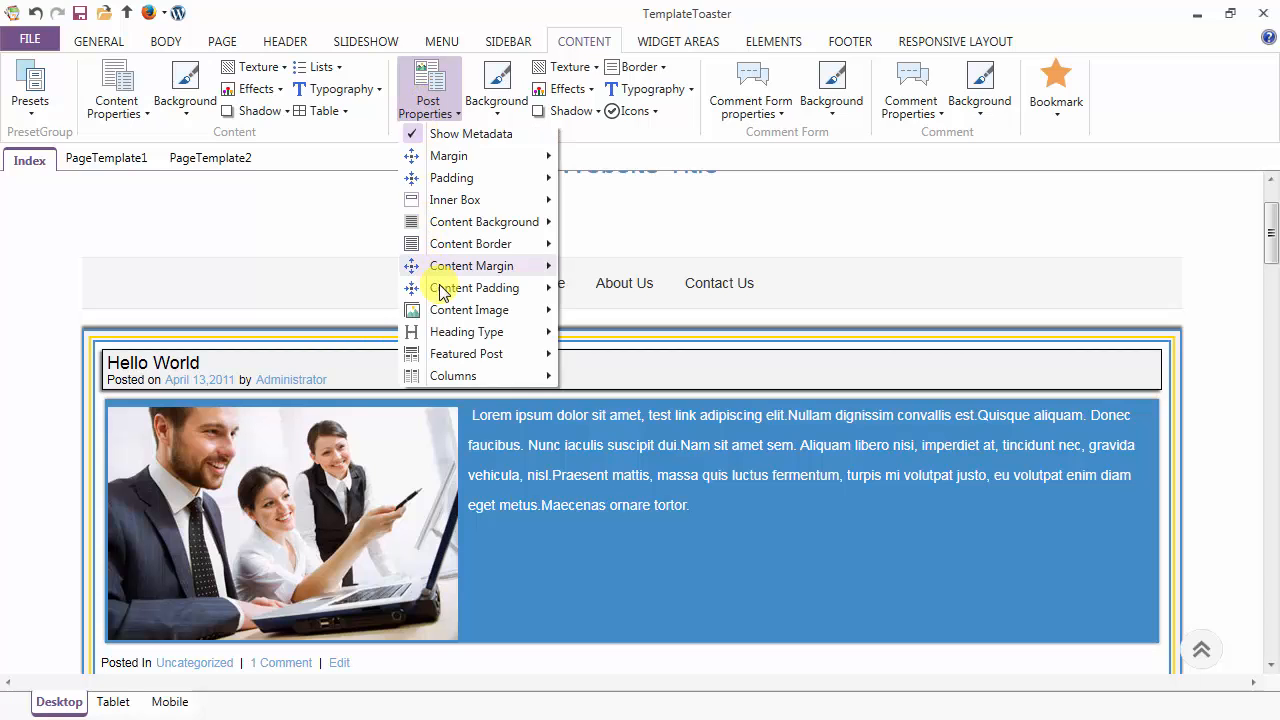
pyautogui.moveTo(451, 338)
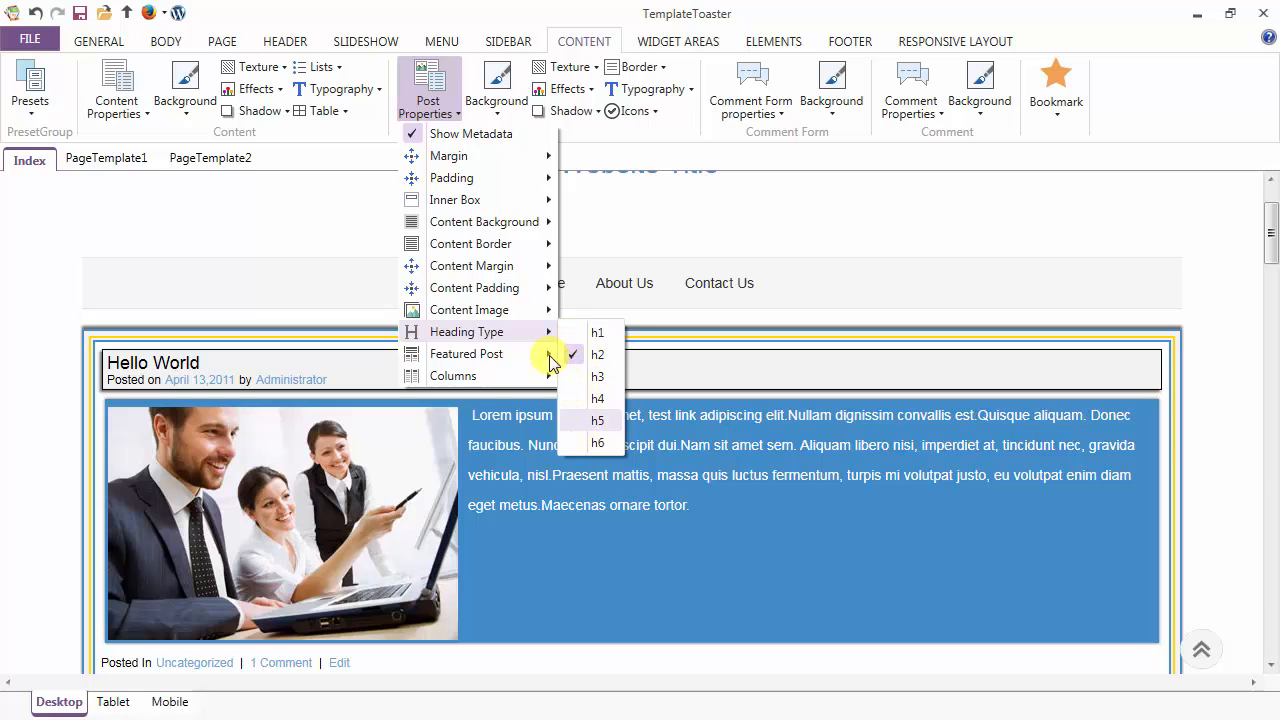
pyautogui.moveTo(497, 360)
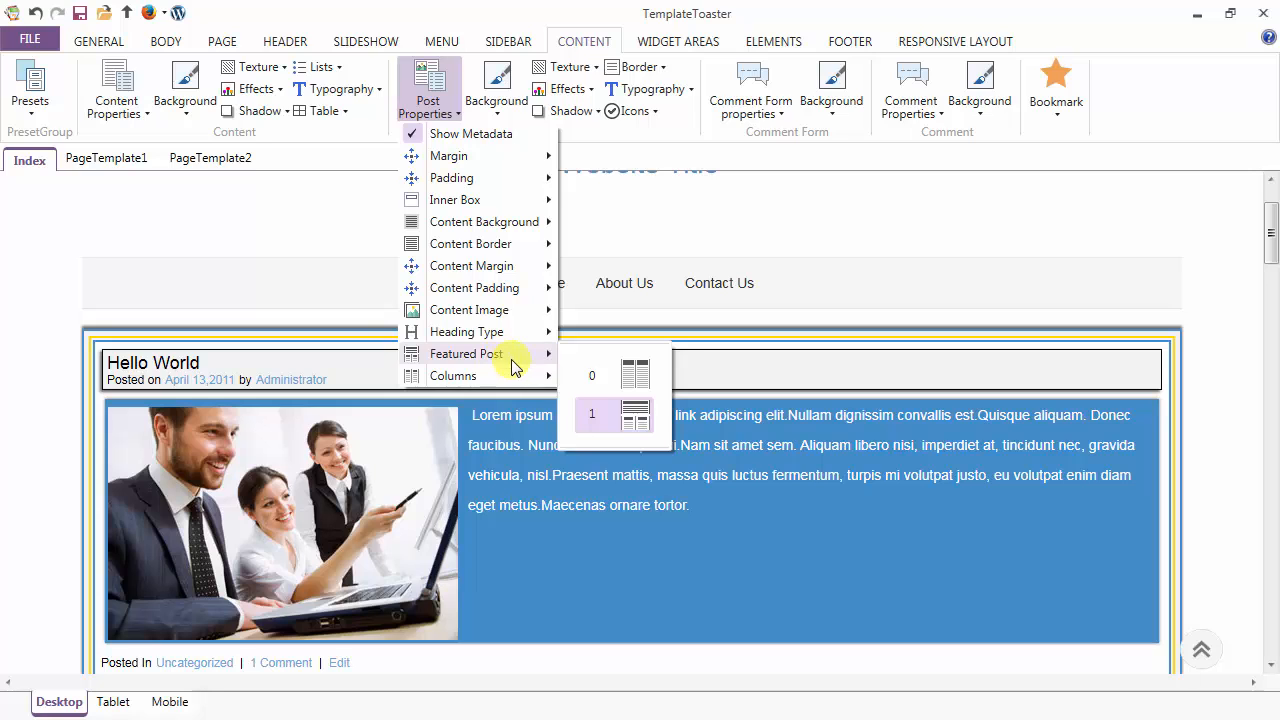
pyautogui.click(616, 376)
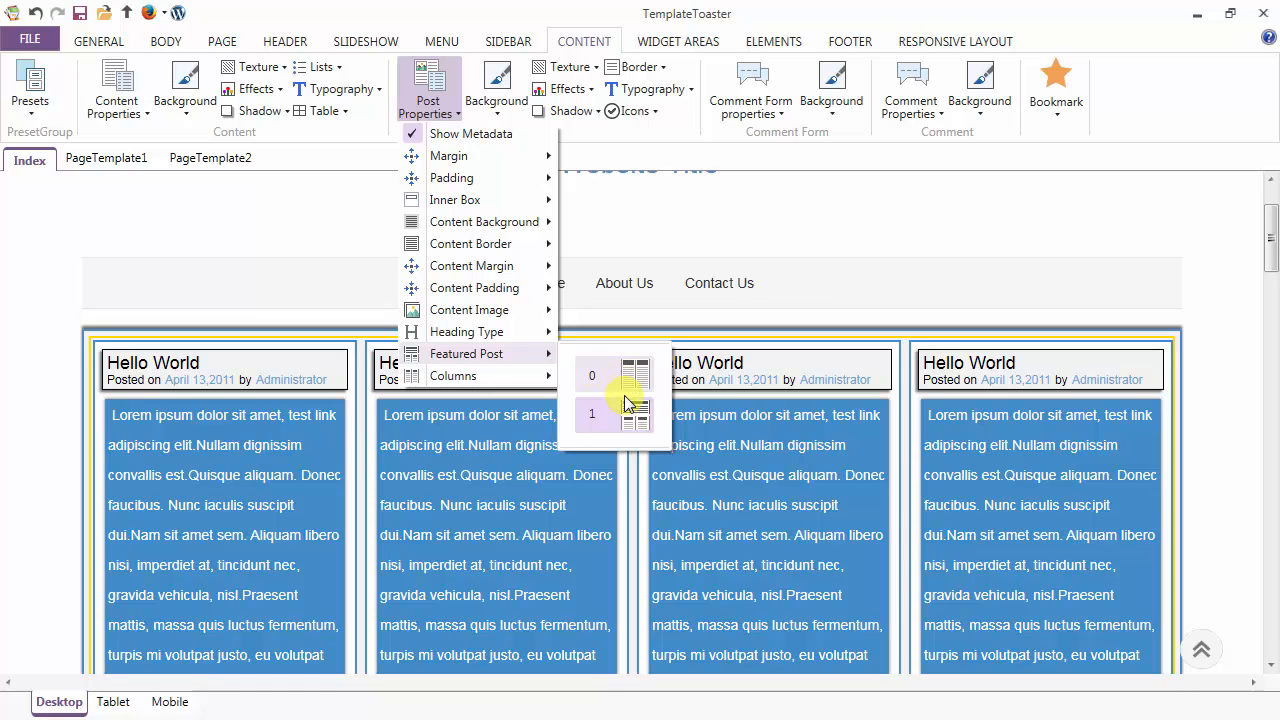
pyautogui.click(630, 414)
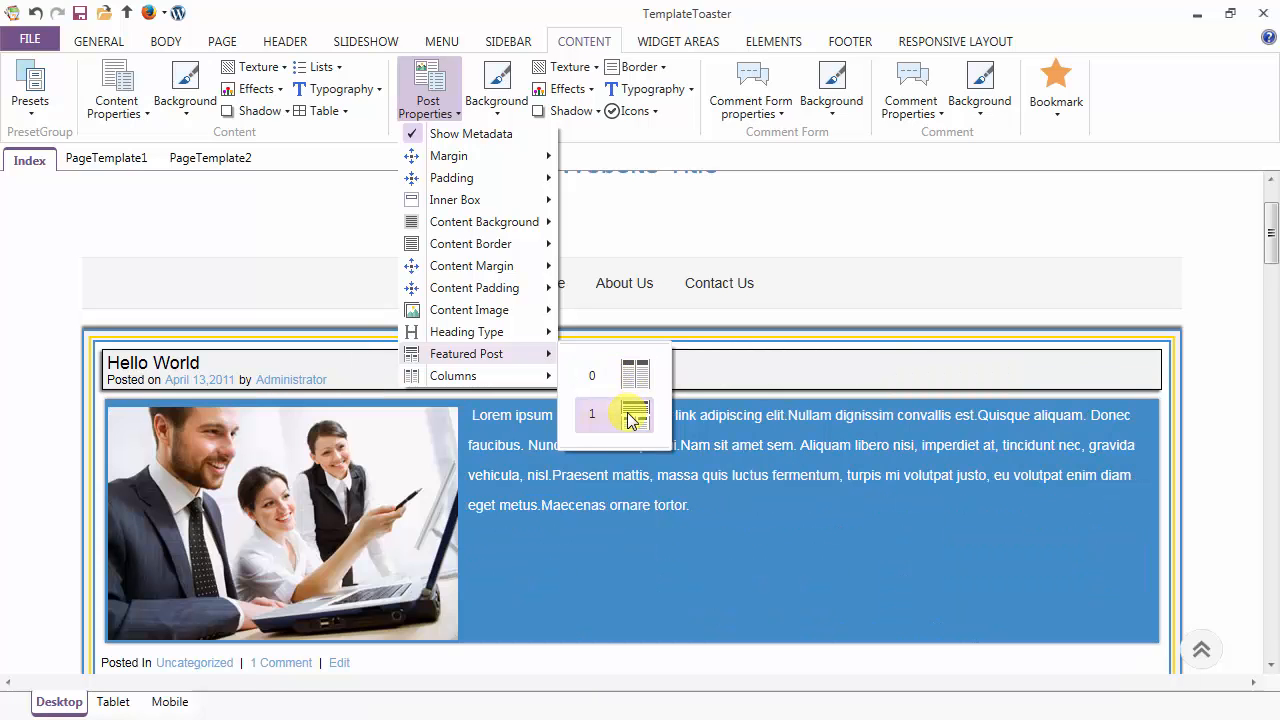
pyautogui.click(630, 414)
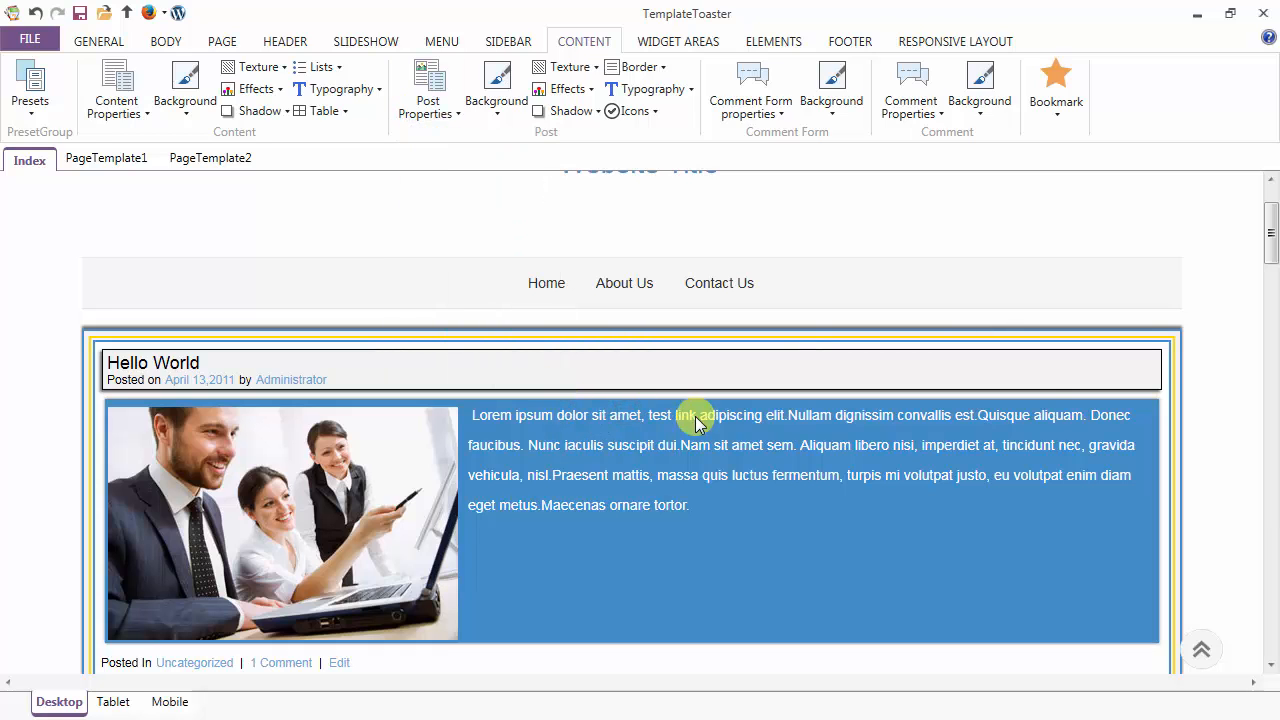
# Step: Arrange the posts below the featured post in 3 columns
pyautogui.moveTo(1273, 236); pyautogui.dragTo(1273, 281)
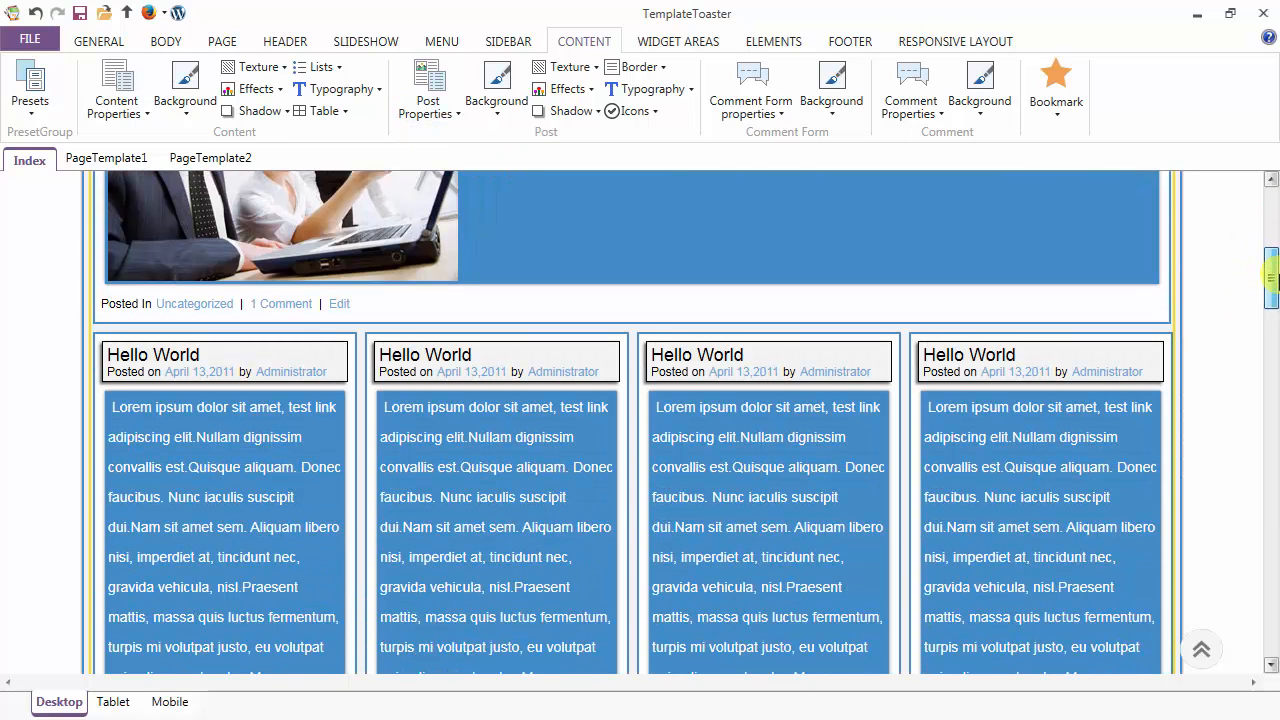
pyautogui.click(428, 106)
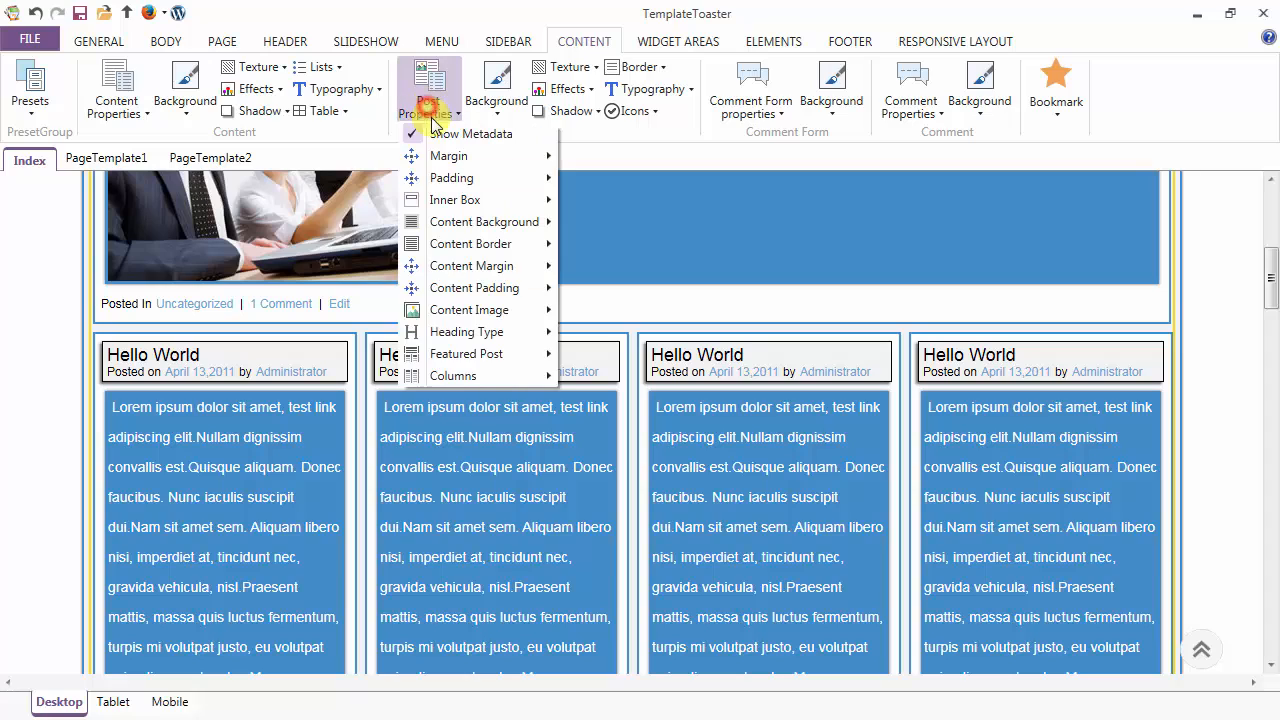
pyautogui.click(543, 376)
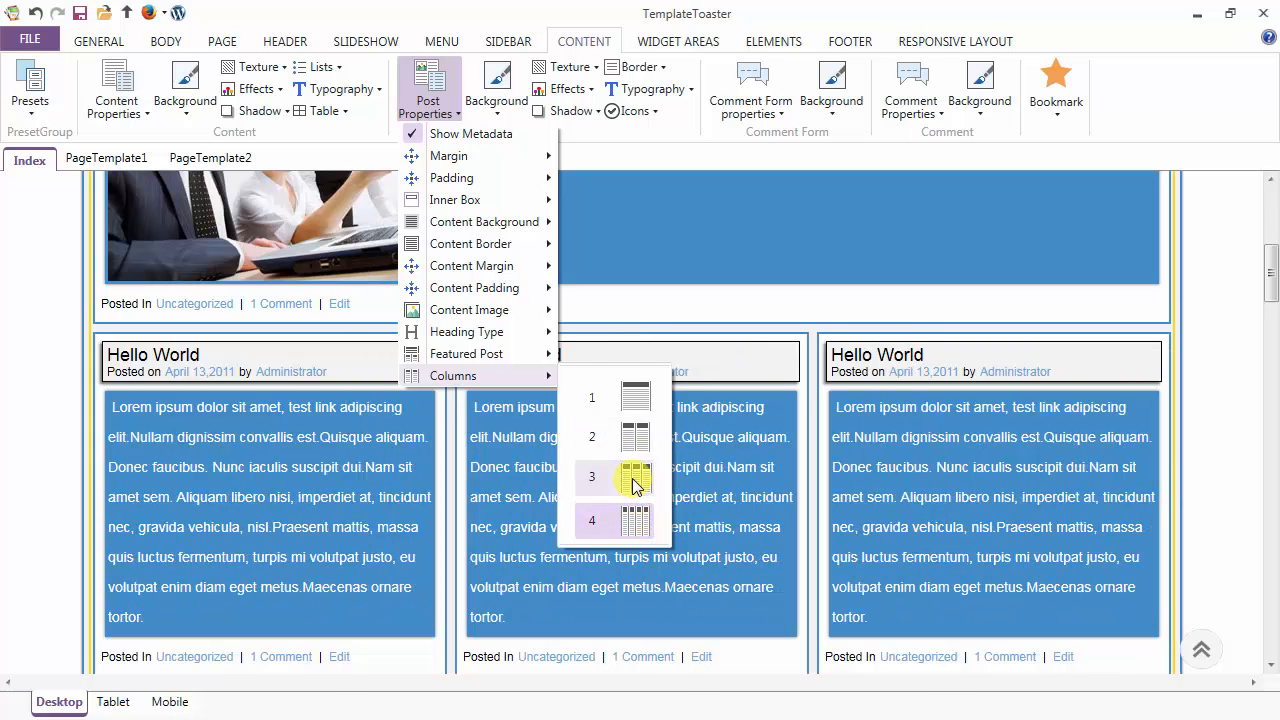
pyautogui.click(634, 480)
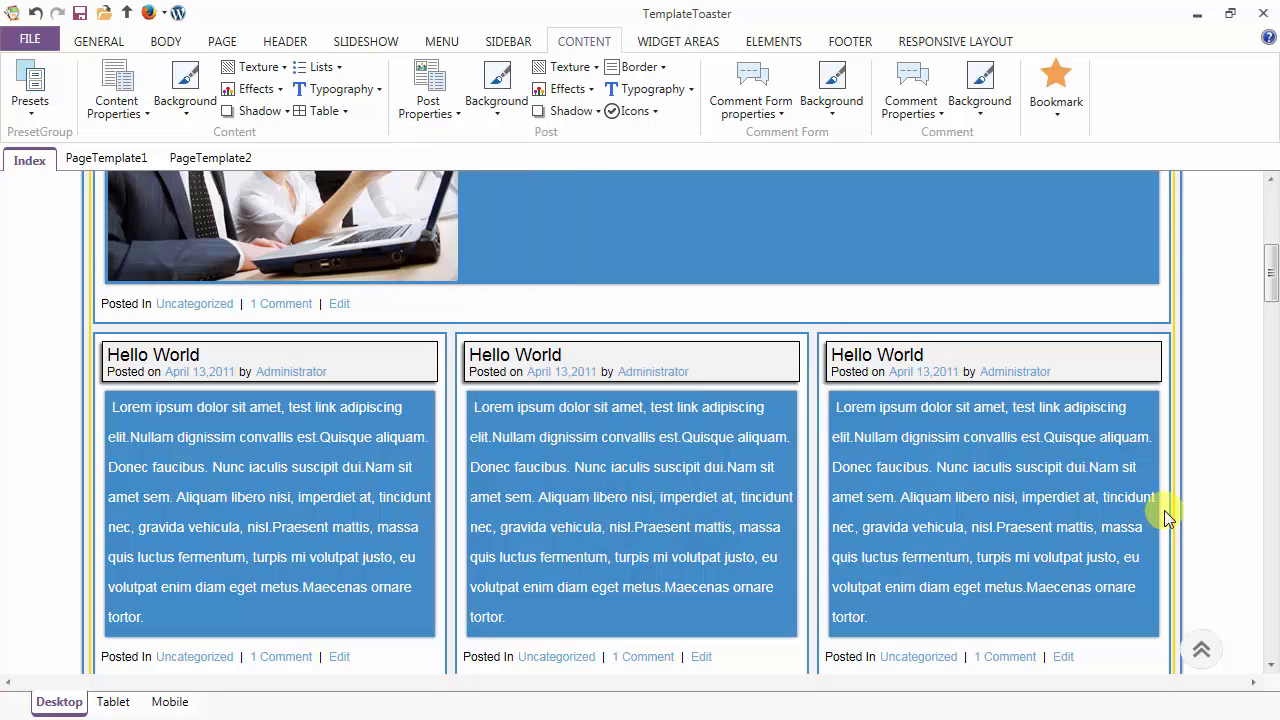
# Step: Set the posts' background to the lightest grey shade in the white theme colour column
pyautogui.moveTo(1272, 286); pyautogui.dragTo(1273, 255)
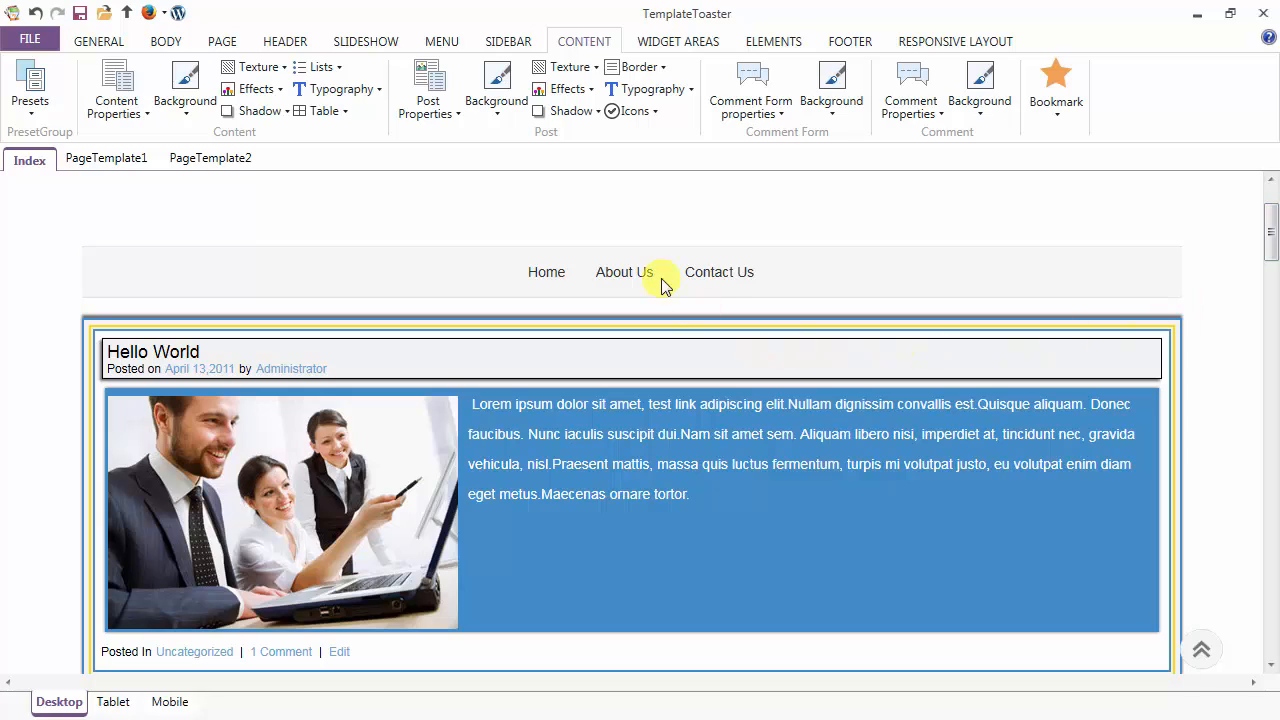
pyautogui.click(497, 90)
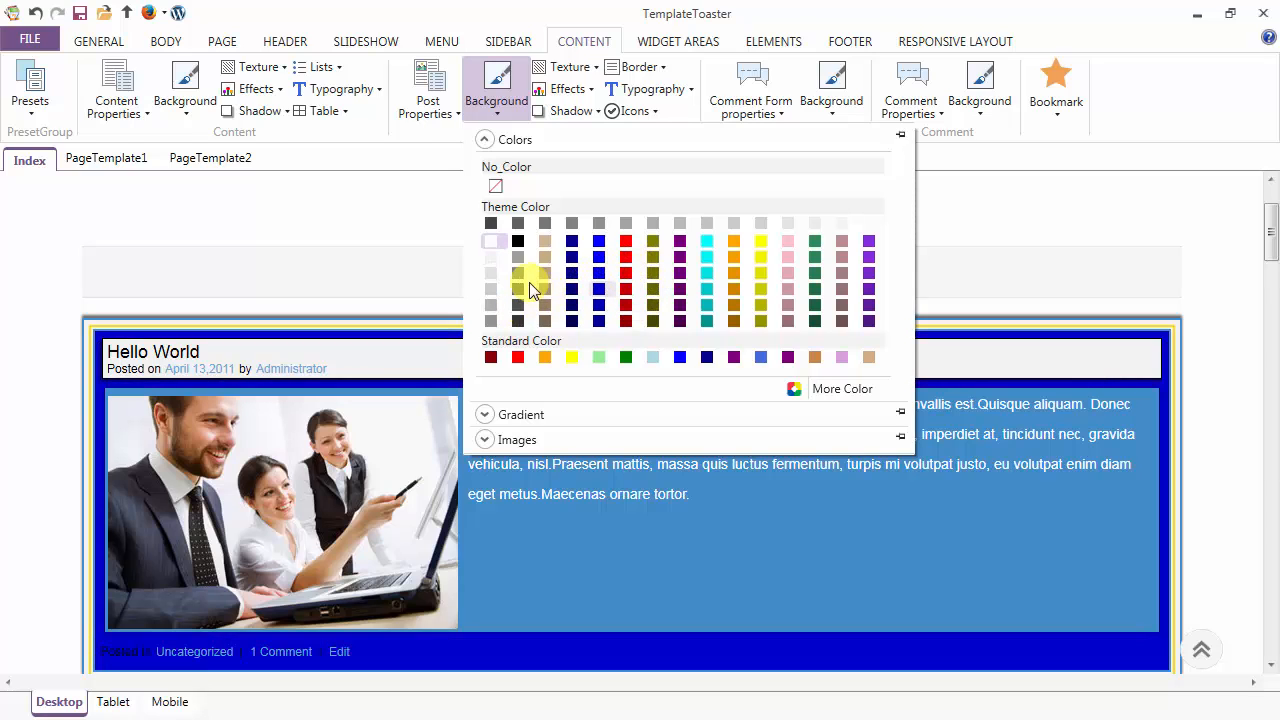
pyautogui.click(491, 258)
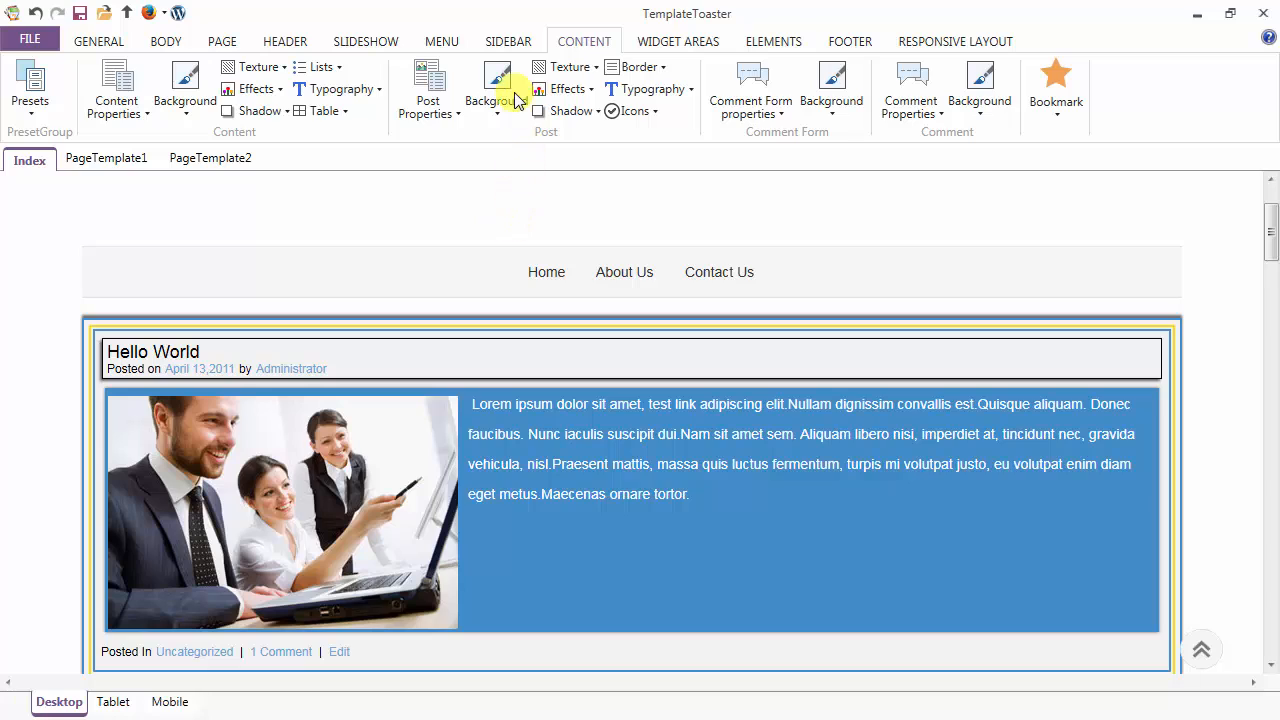
# Step: Look through the textures and effects available for the posts, previewing the dark wood texture
pyautogui.click(572, 77)
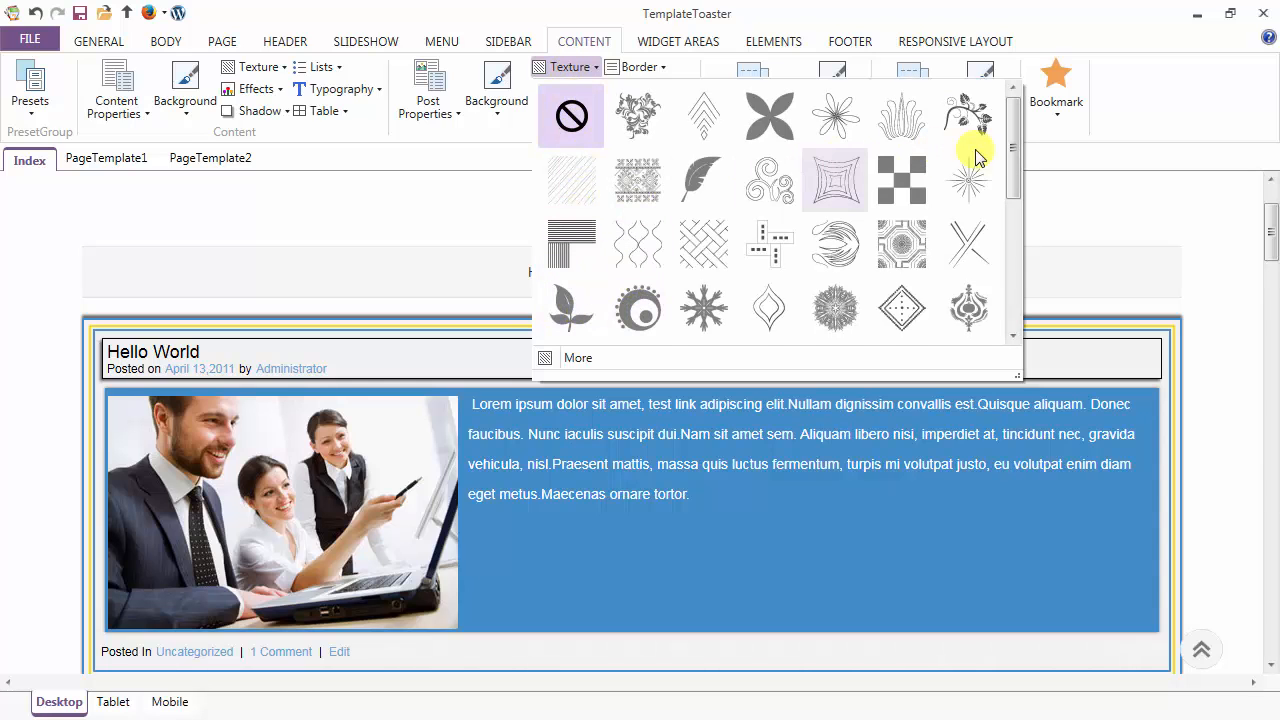
pyautogui.moveTo(1017, 192); pyautogui.dragTo(1022, 294)
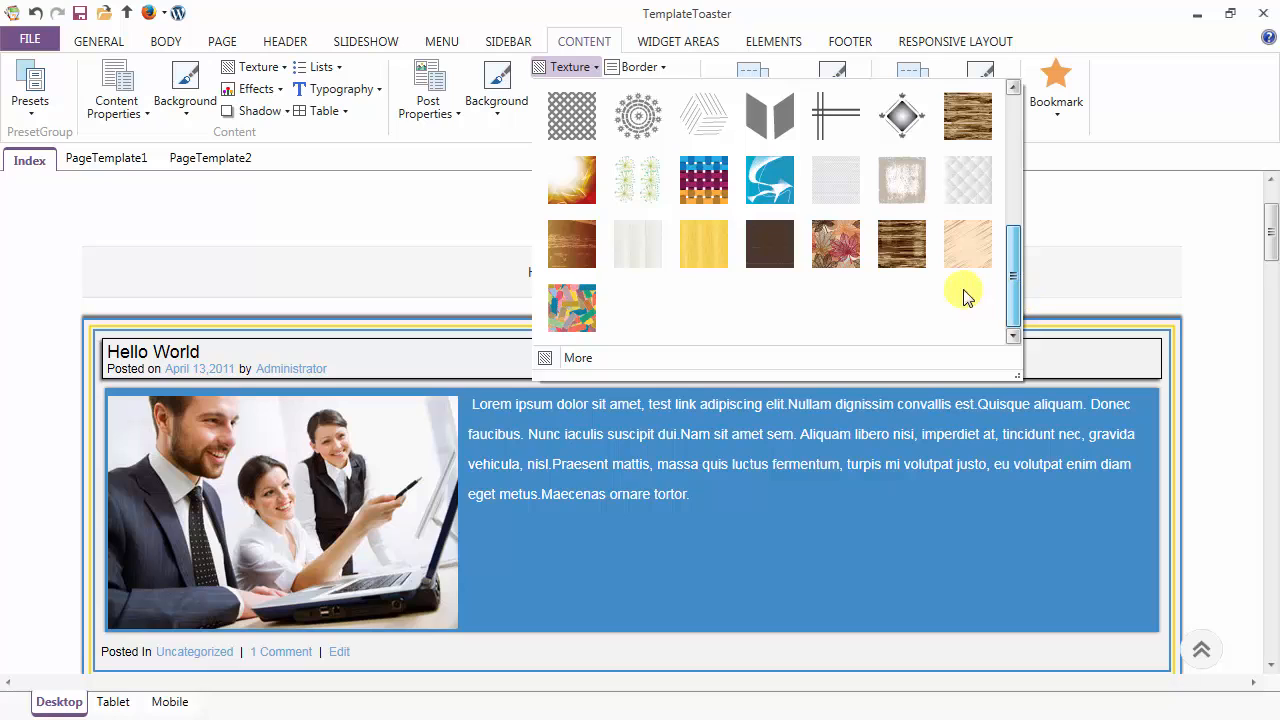
pyautogui.click(914, 247)
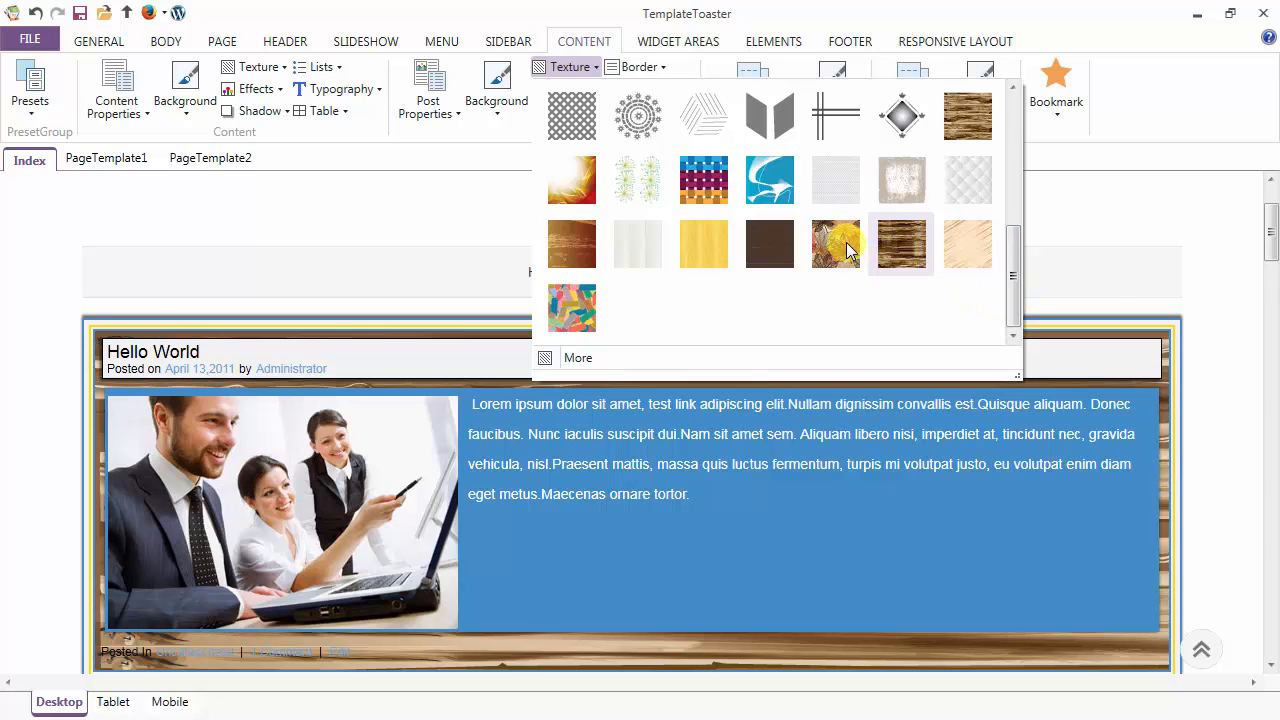
pyautogui.click(614, 266)
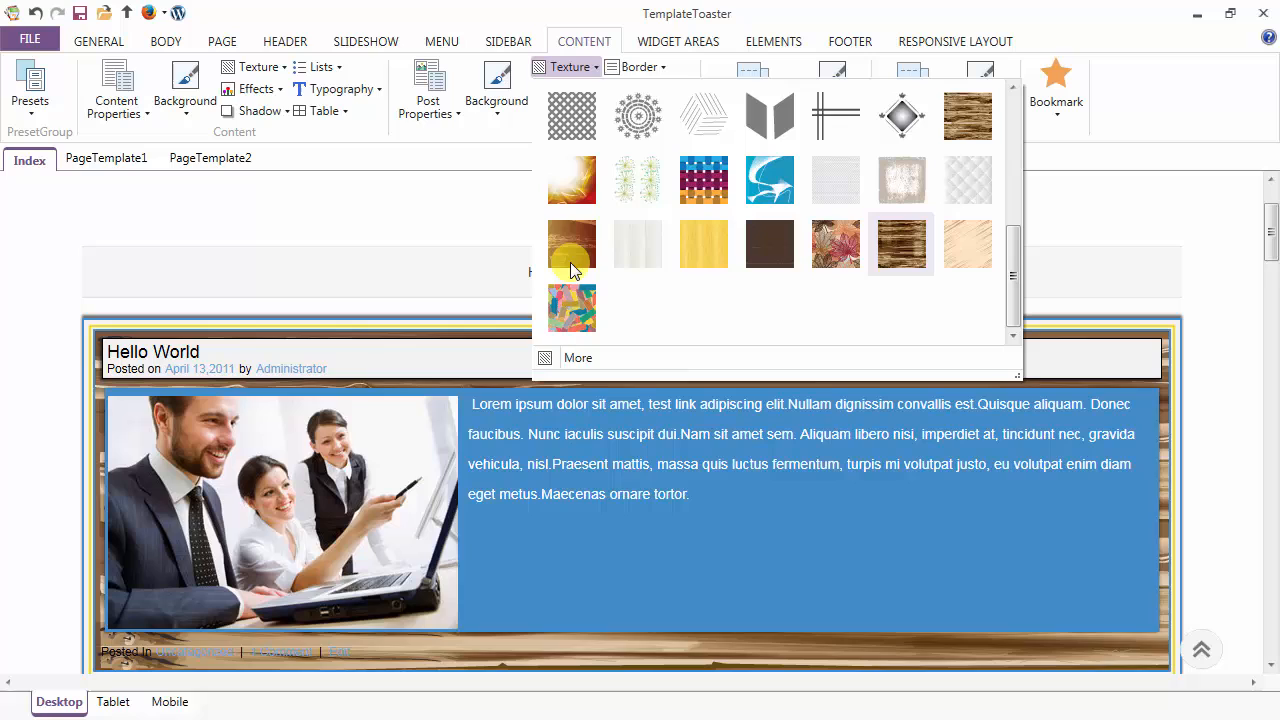
pyautogui.click(566, 72)
pyautogui.click(569, 90)
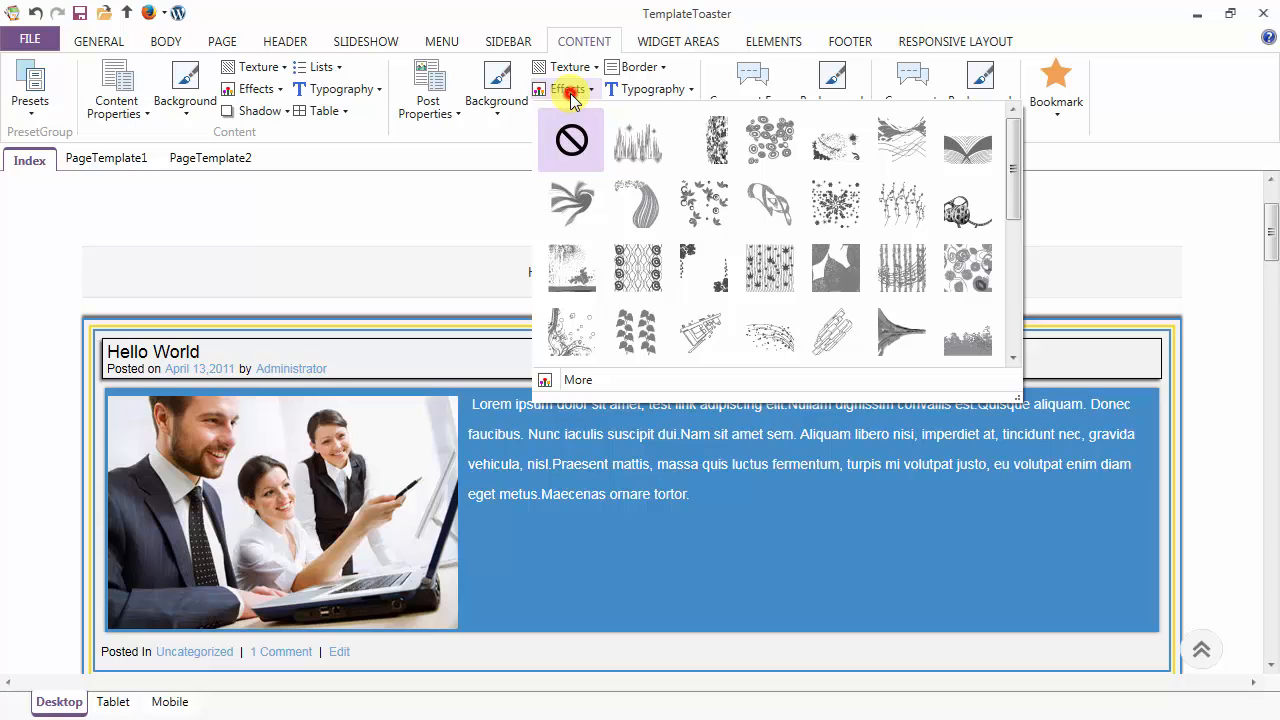
pyautogui.click(570, 93)
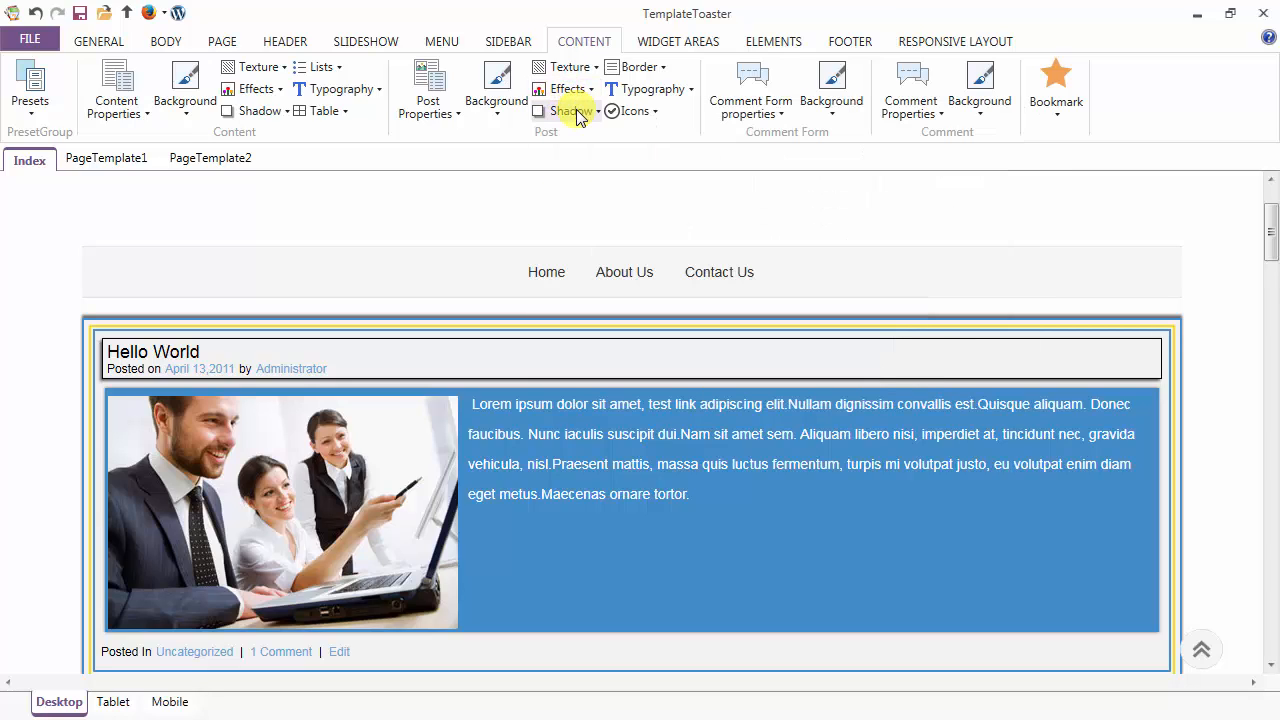
# Step: Review the posts' shadow and glow presets and the style and thickness options of their border
pyautogui.click(575, 111)
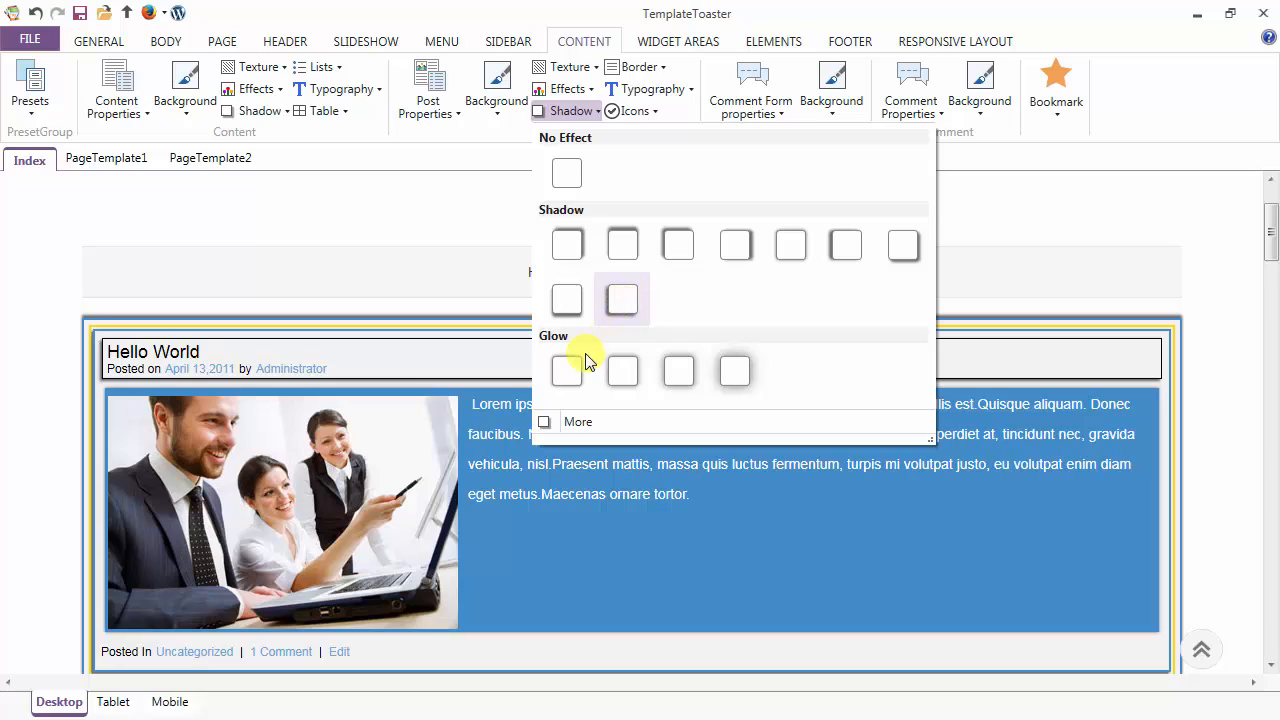
pyautogui.click(736, 369)
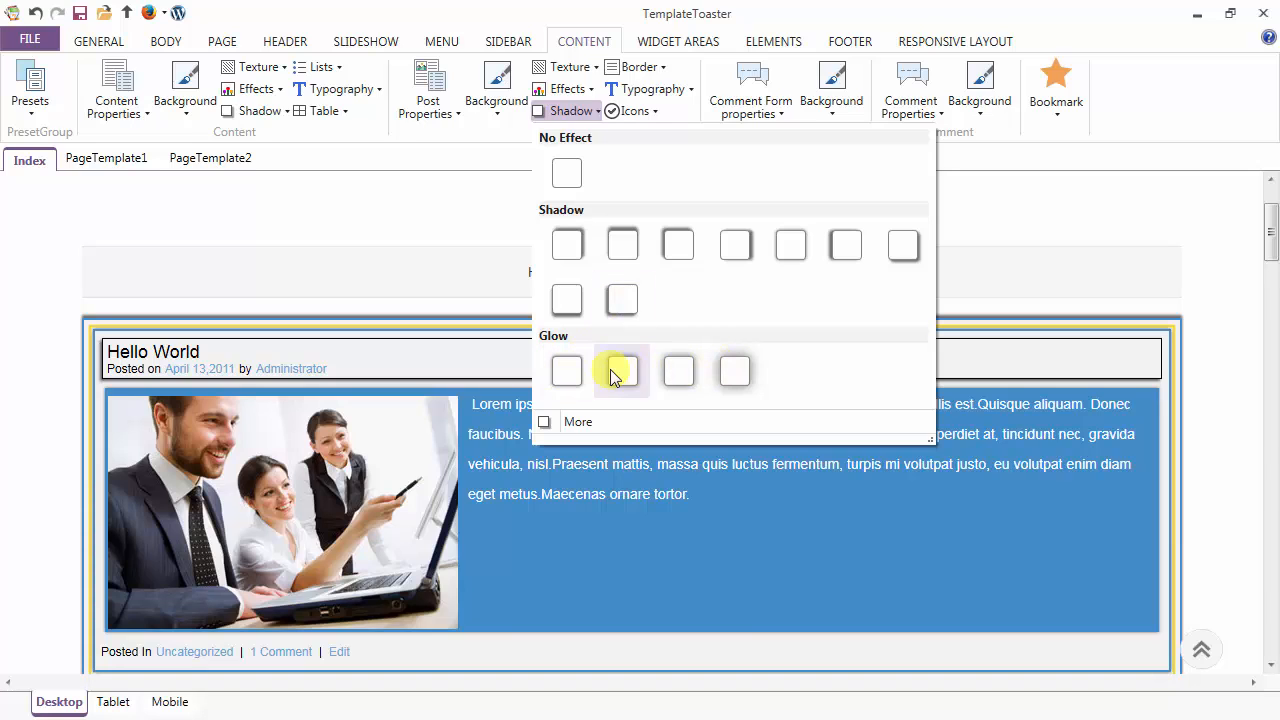
pyautogui.click(567, 110)
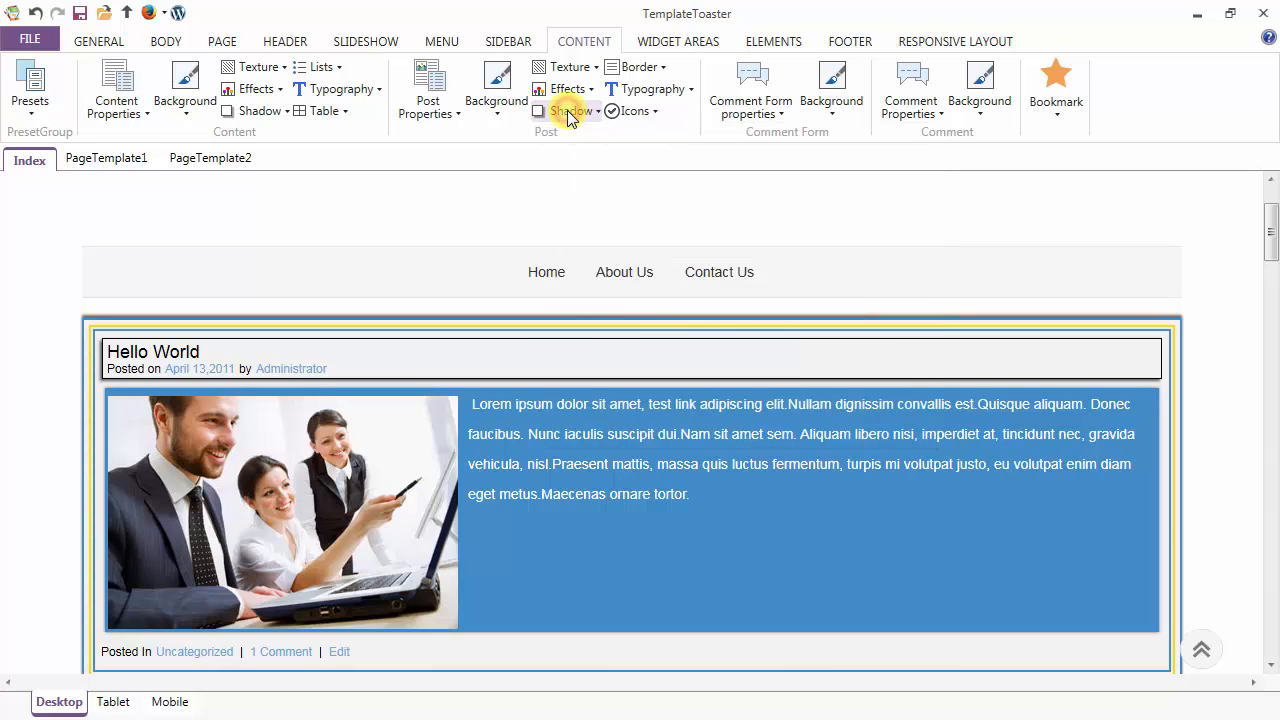
pyautogui.click(638, 66)
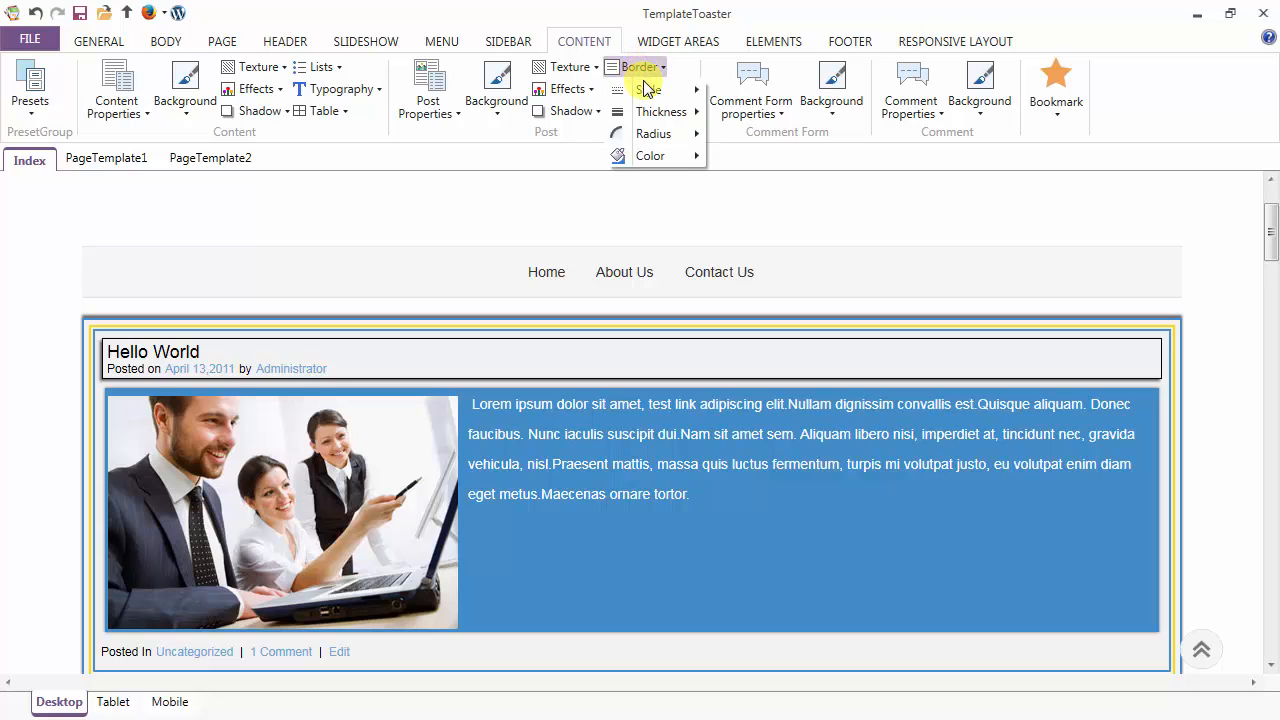
pyautogui.moveTo(648, 92)
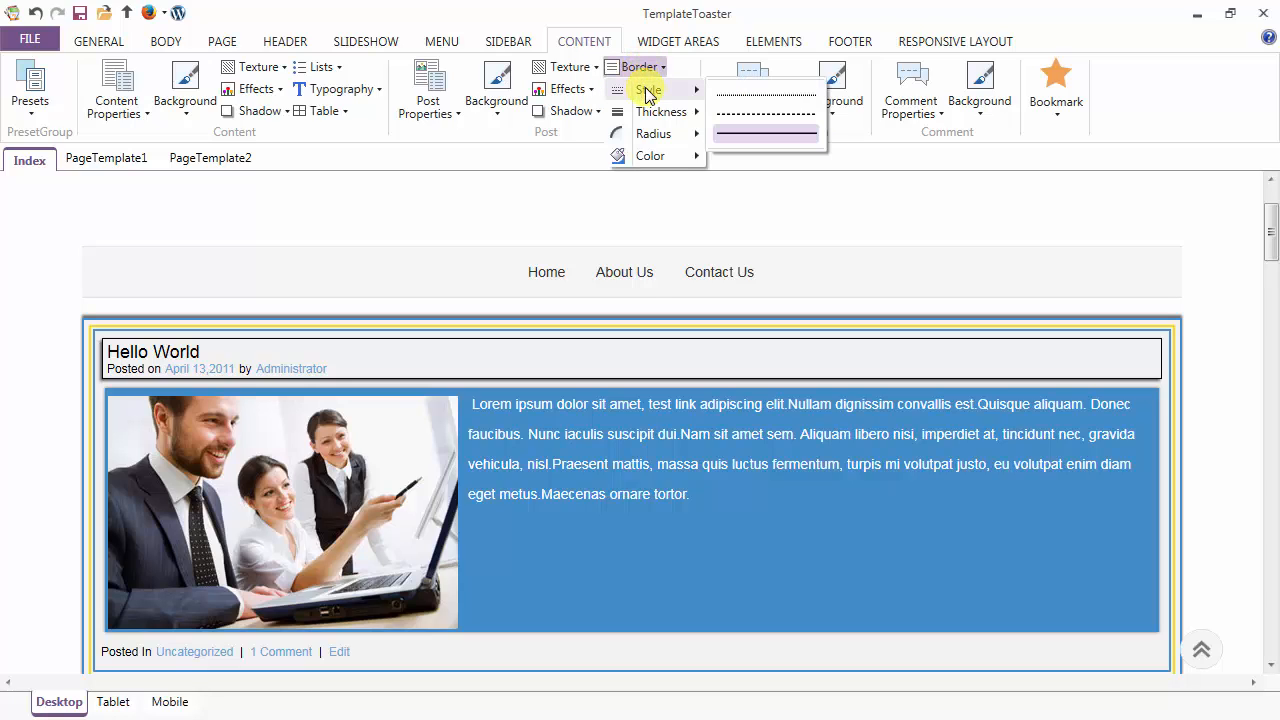
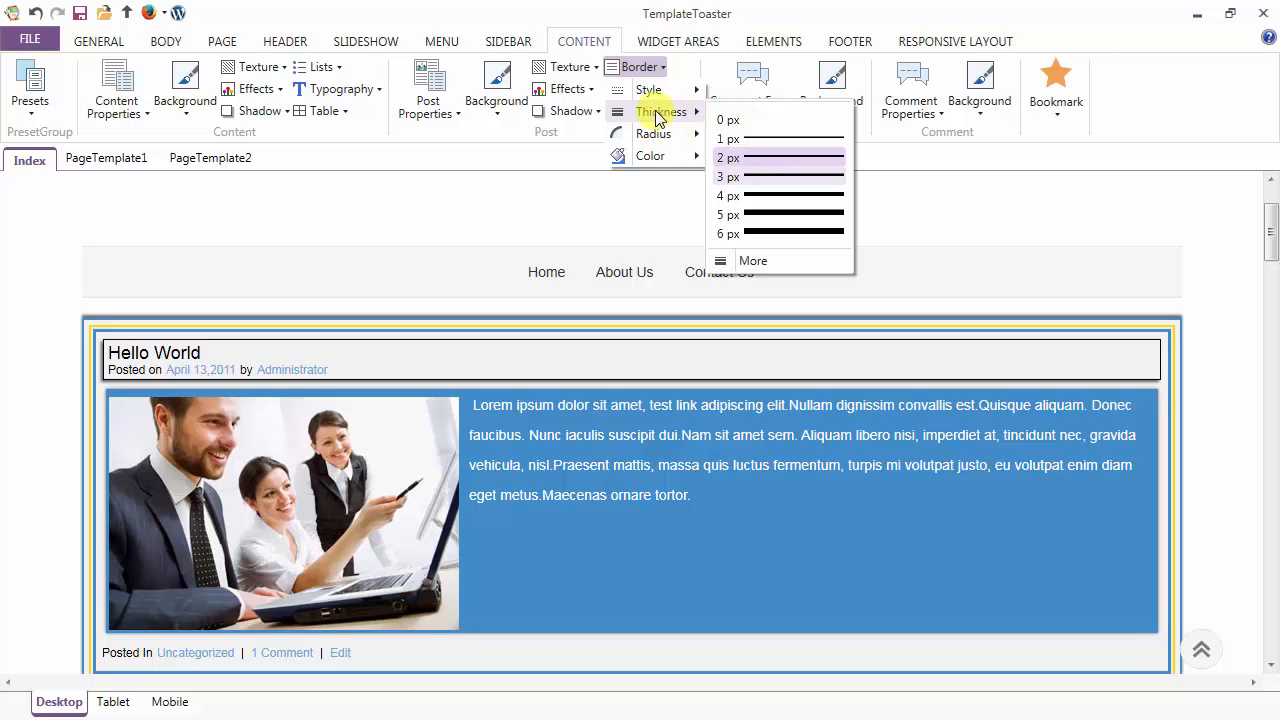
pyautogui.click(648, 68)
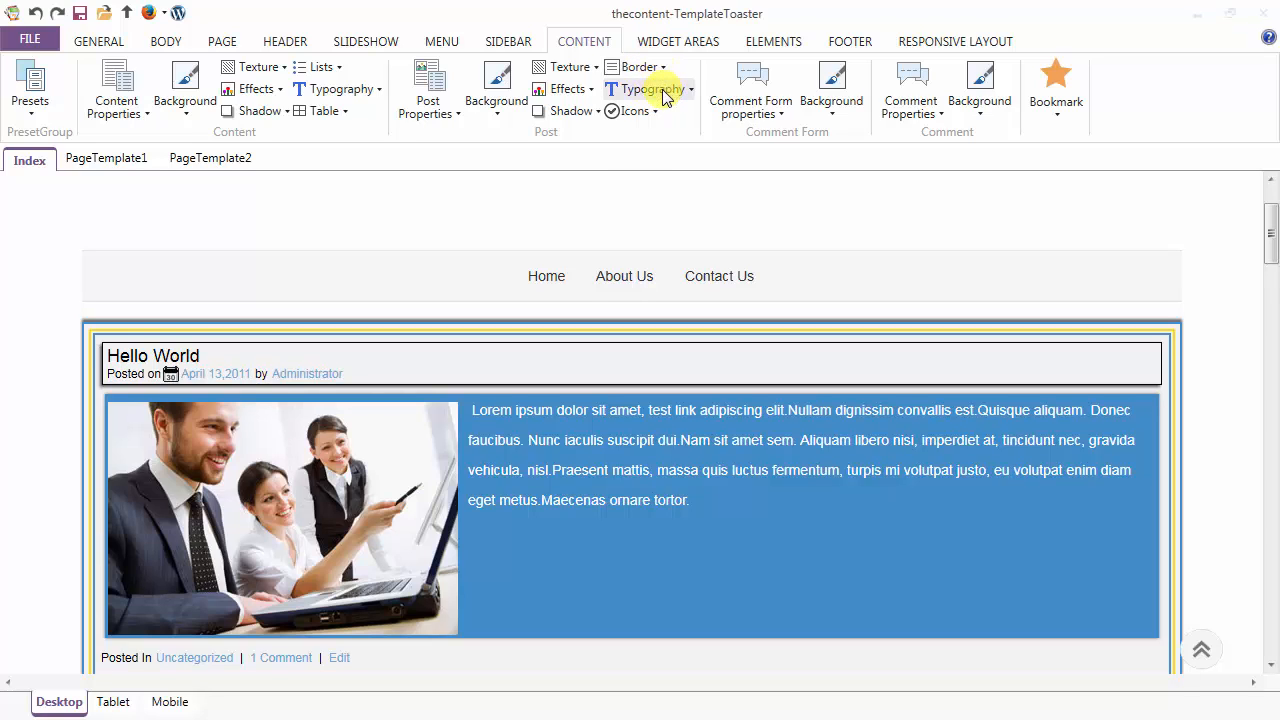
# Step: Set the post title's hover colour to the blue sampled from the post's content background with the eyedropper
pyautogui.click(660, 90)
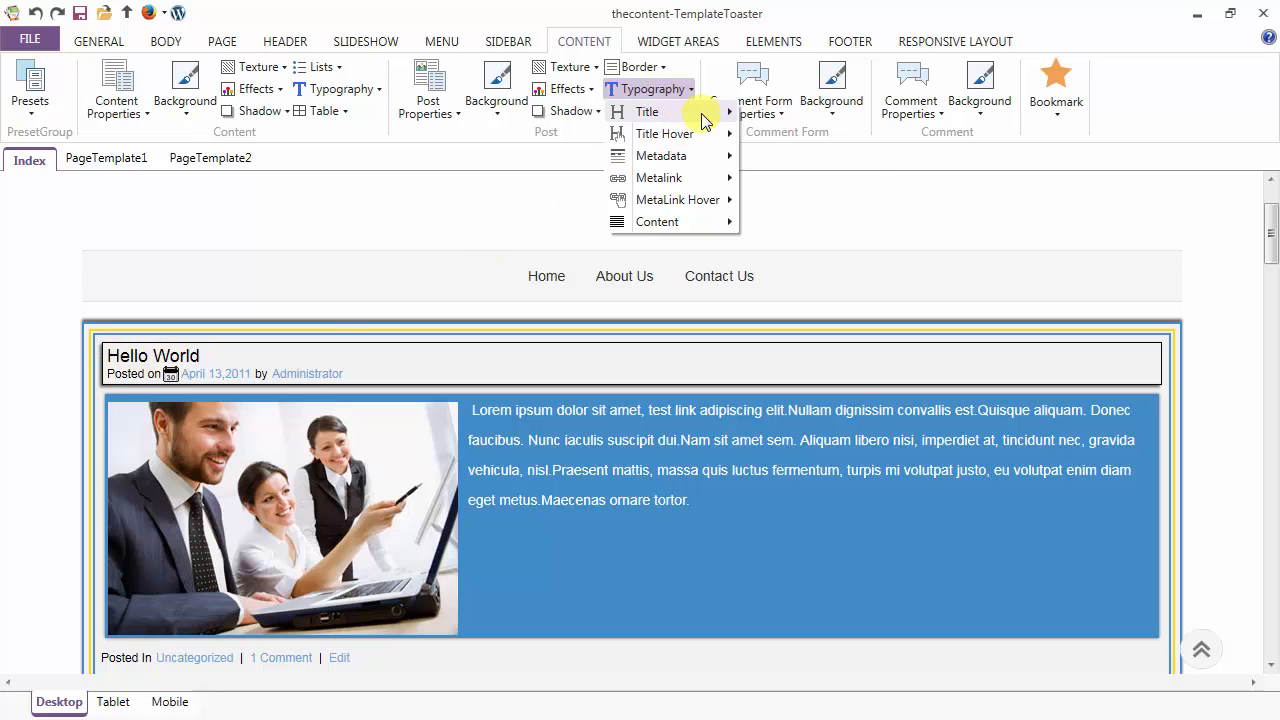
pyautogui.moveTo(703, 118)
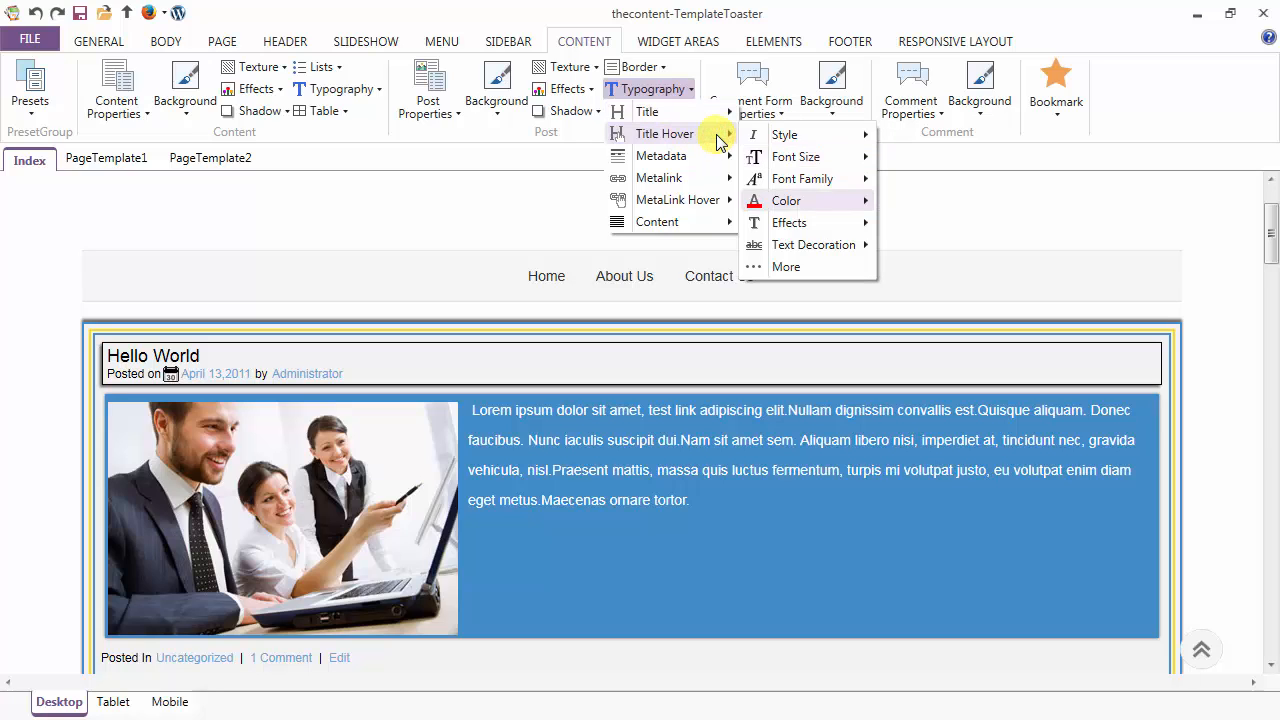
pyautogui.moveTo(782, 204)
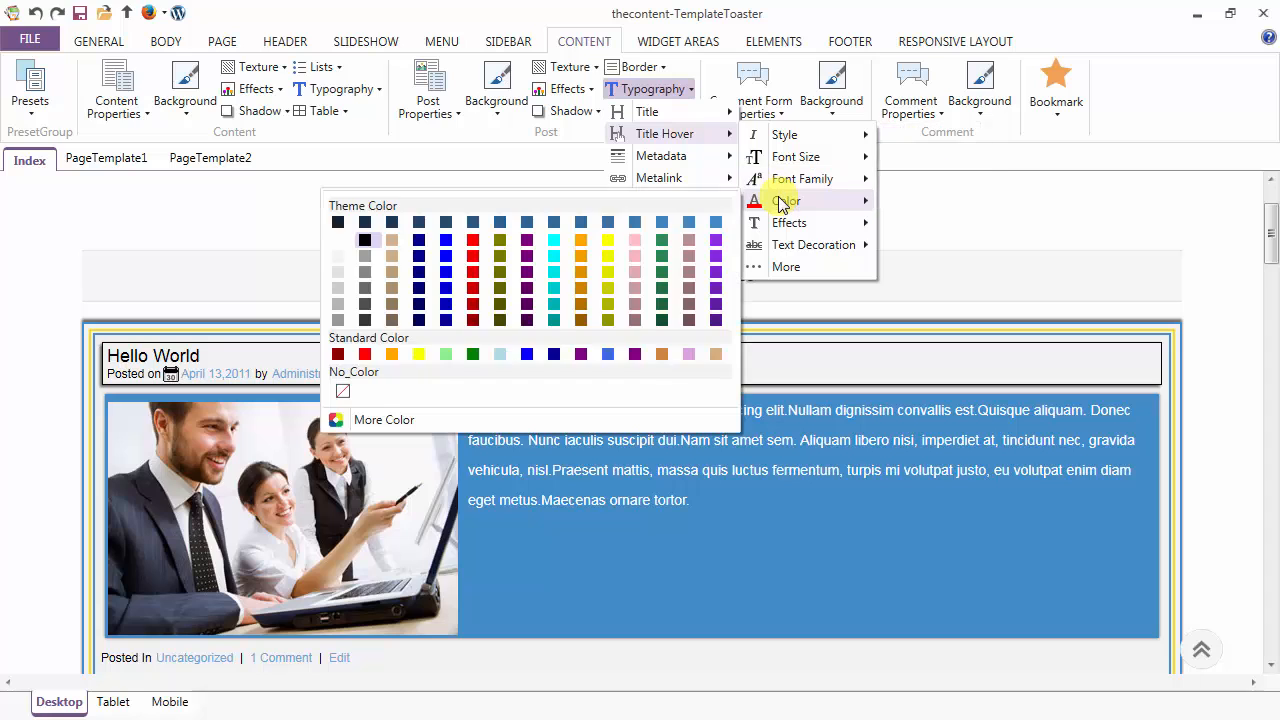
pyautogui.click(375, 420)
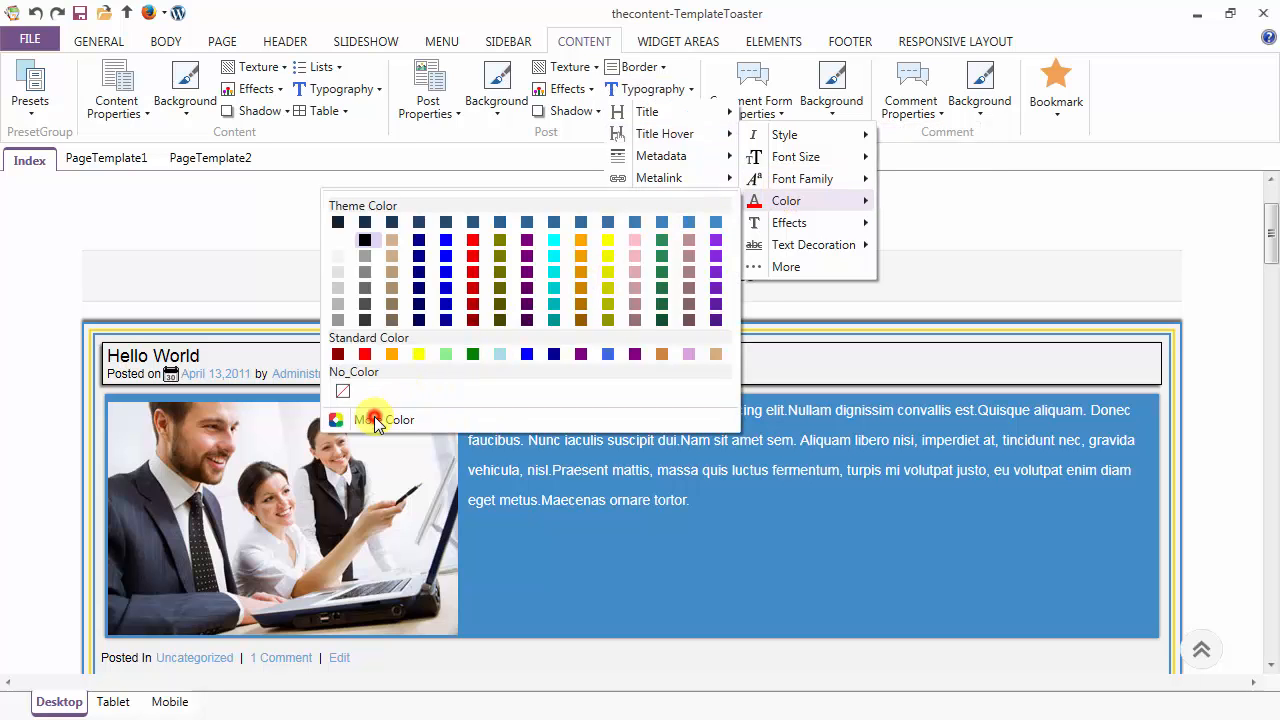
pyautogui.click(722, 252)
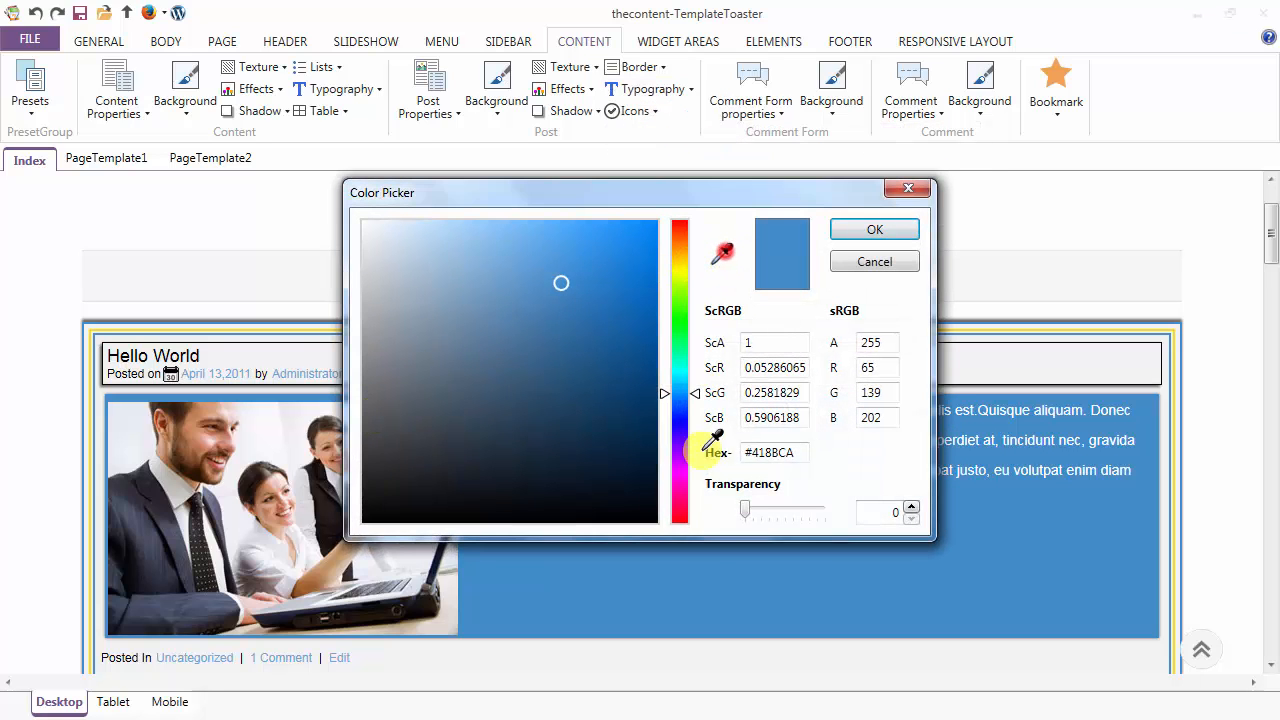
pyautogui.click(672, 587)
pyautogui.click(868, 229)
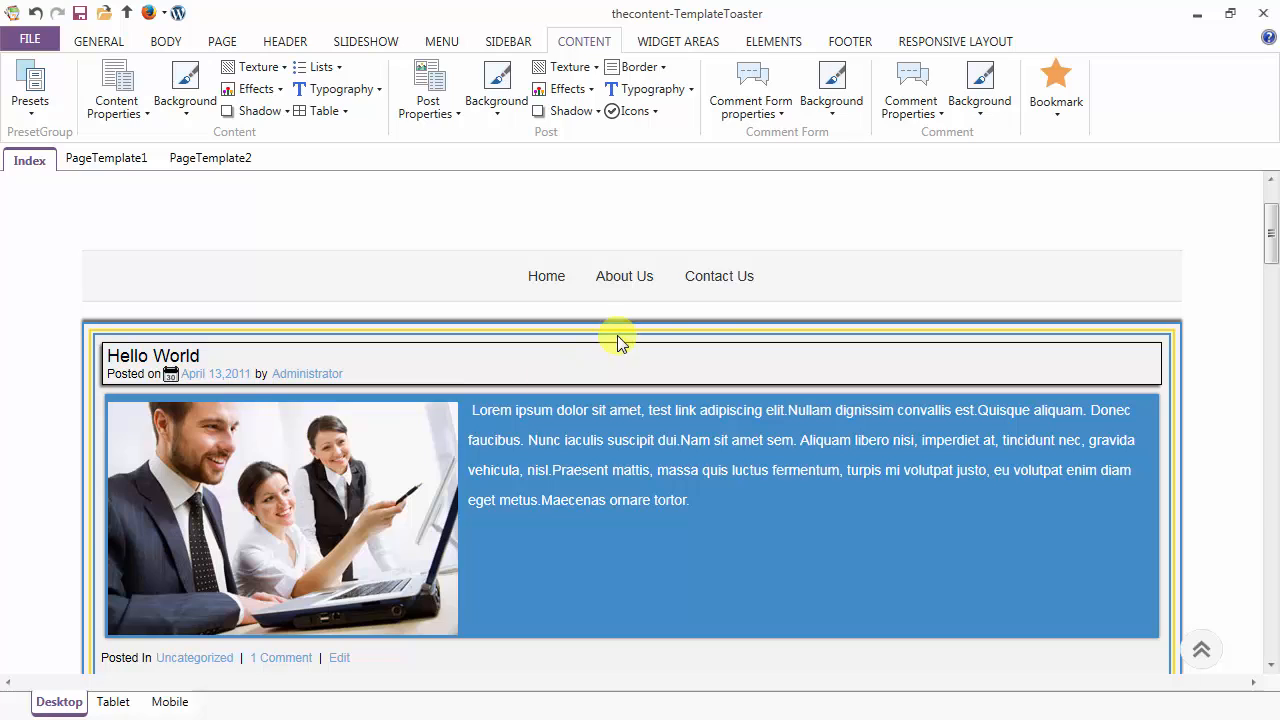
# Step: Set the post metadata's colour to the darkest grey in the black theme colour column and its font size to 14
pyautogui.click(687, 92)
pyautogui.moveTo(686, 162)
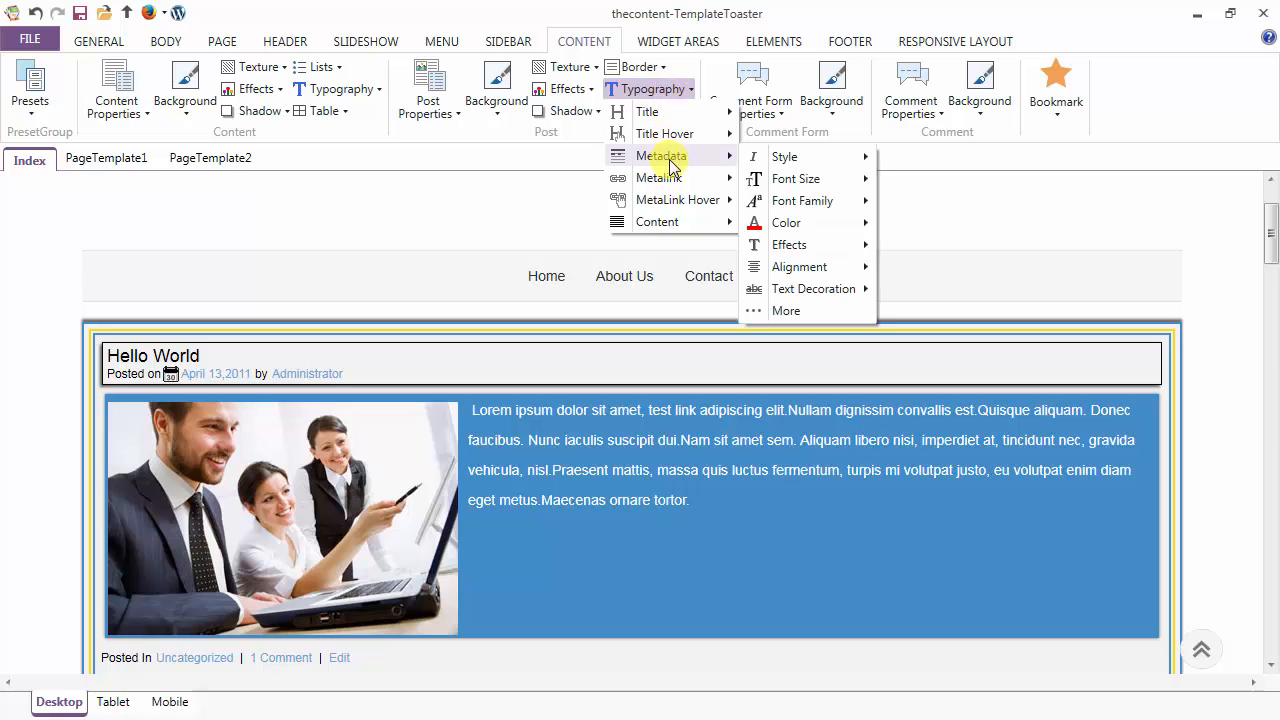
pyautogui.moveTo(778, 226)
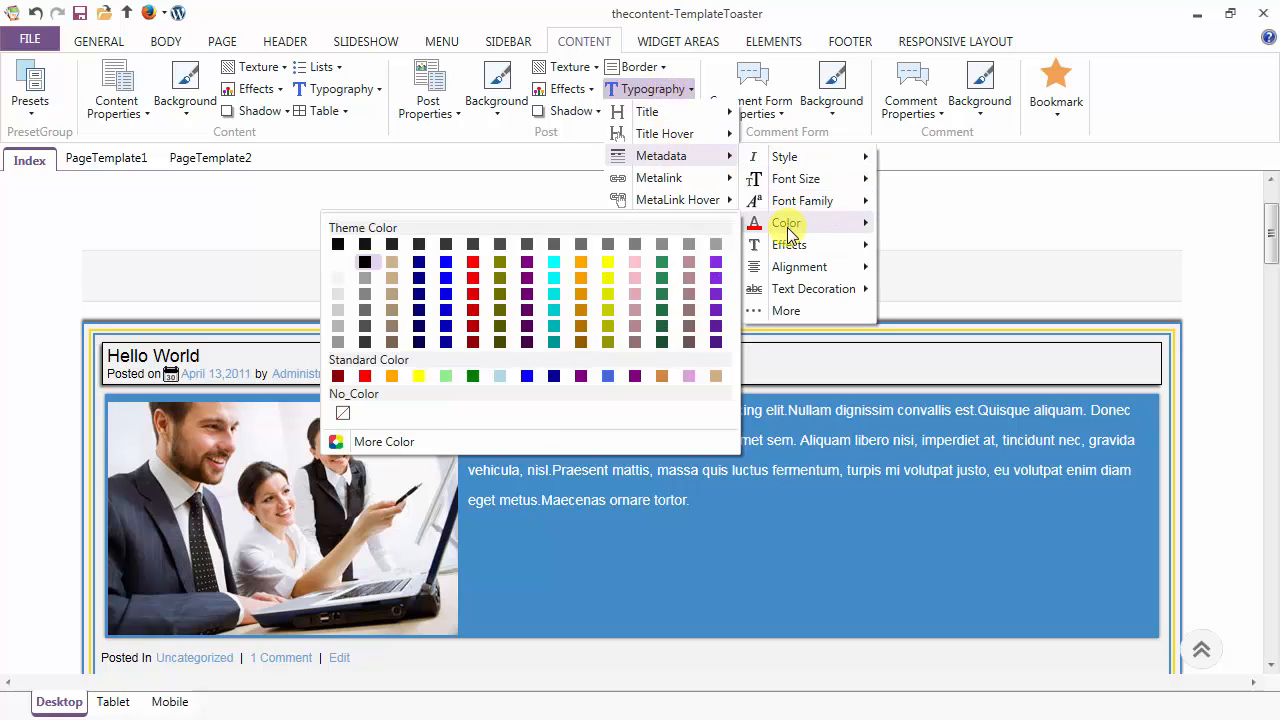
pyautogui.click(363, 342)
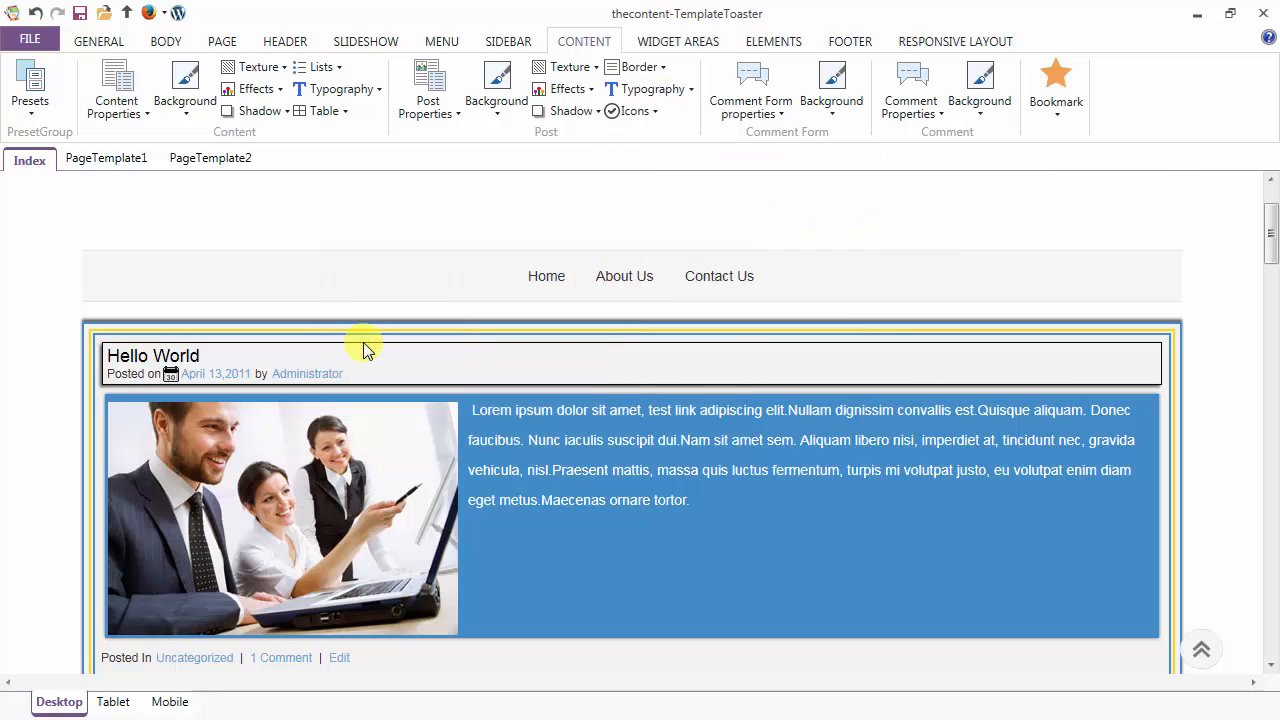
pyautogui.click(667, 90)
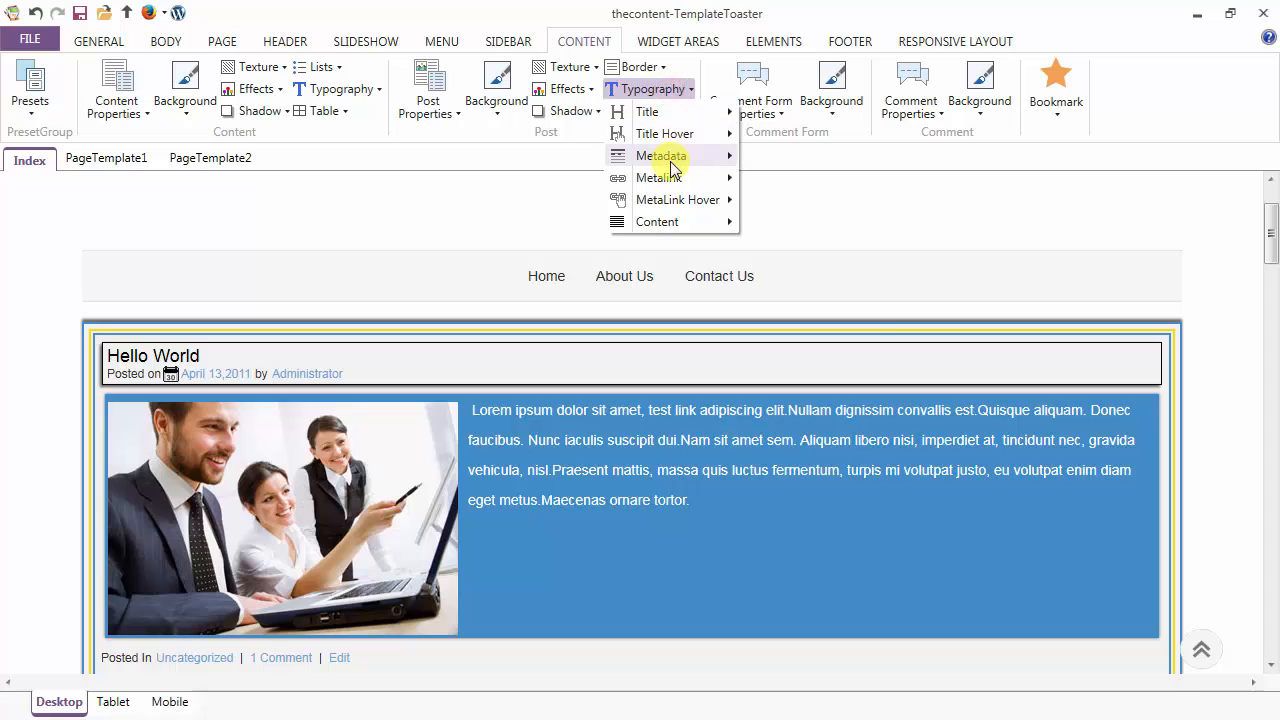
pyautogui.moveTo(793, 190)
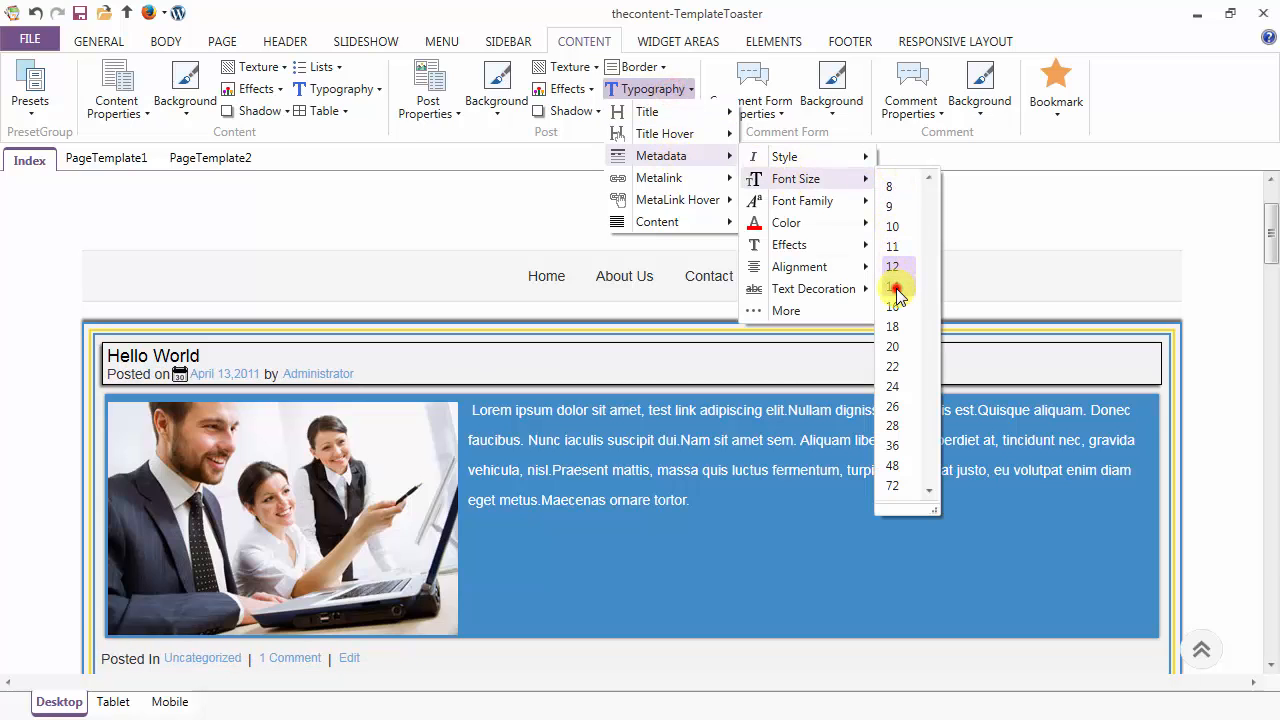
pyautogui.click(895, 290)
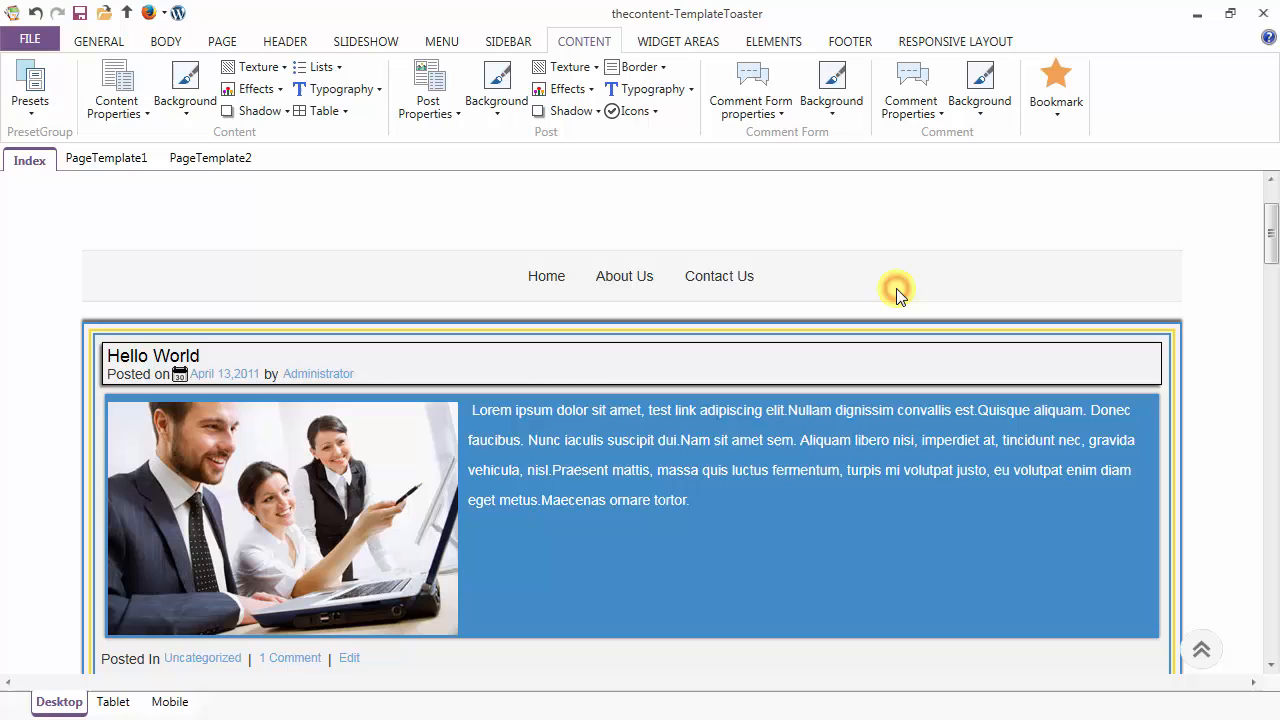
# Step: Set the font size of the posts' metadata links to 14
pyautogui.click(654, 90)
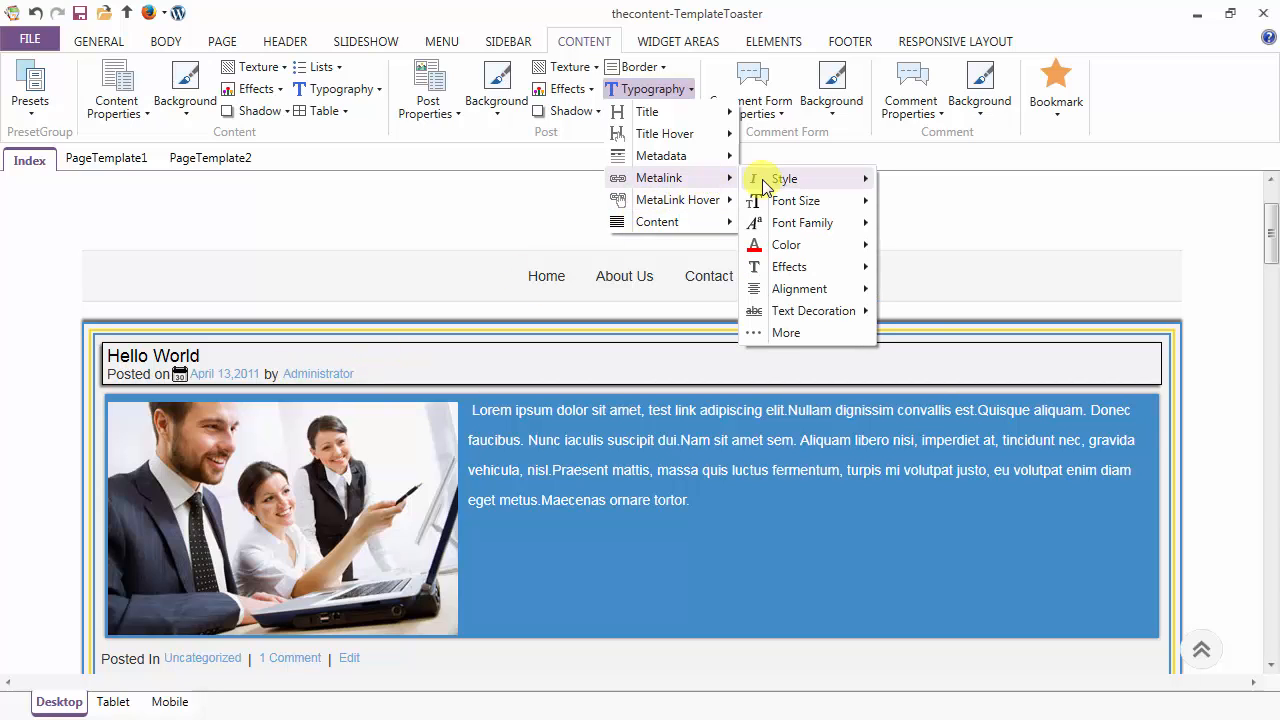
pyautogui.moveTo(794, 200)
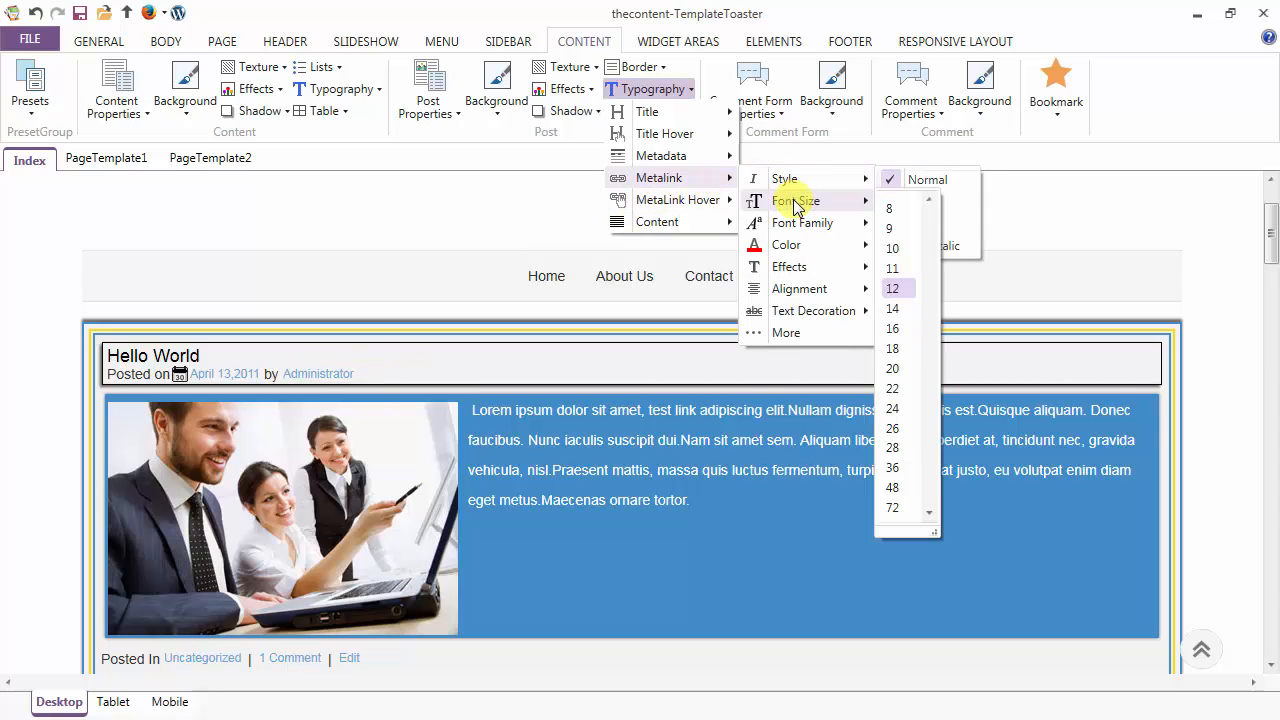
pyautogui.click(893, 312)
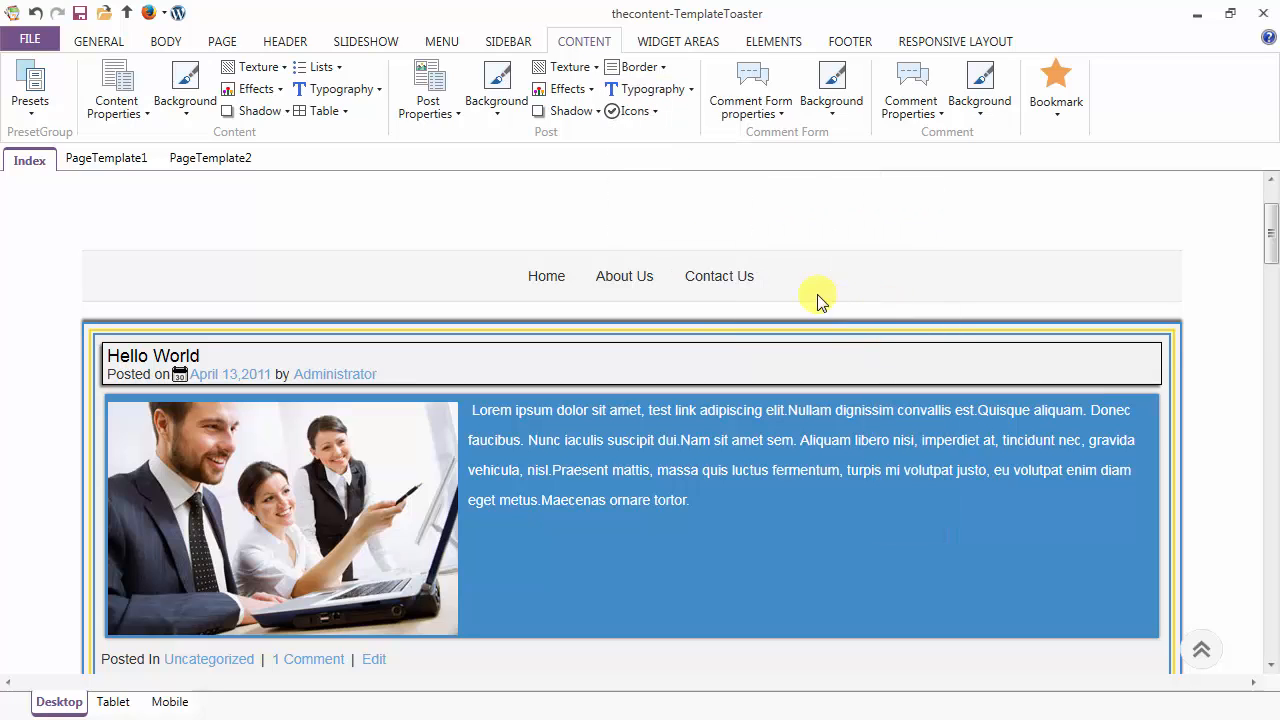
# Step: Set the metadata links' hover colour to the darkest shade in the purple theme colour column at the end and the hover font size to 14
pyautogui.click(650, 89)
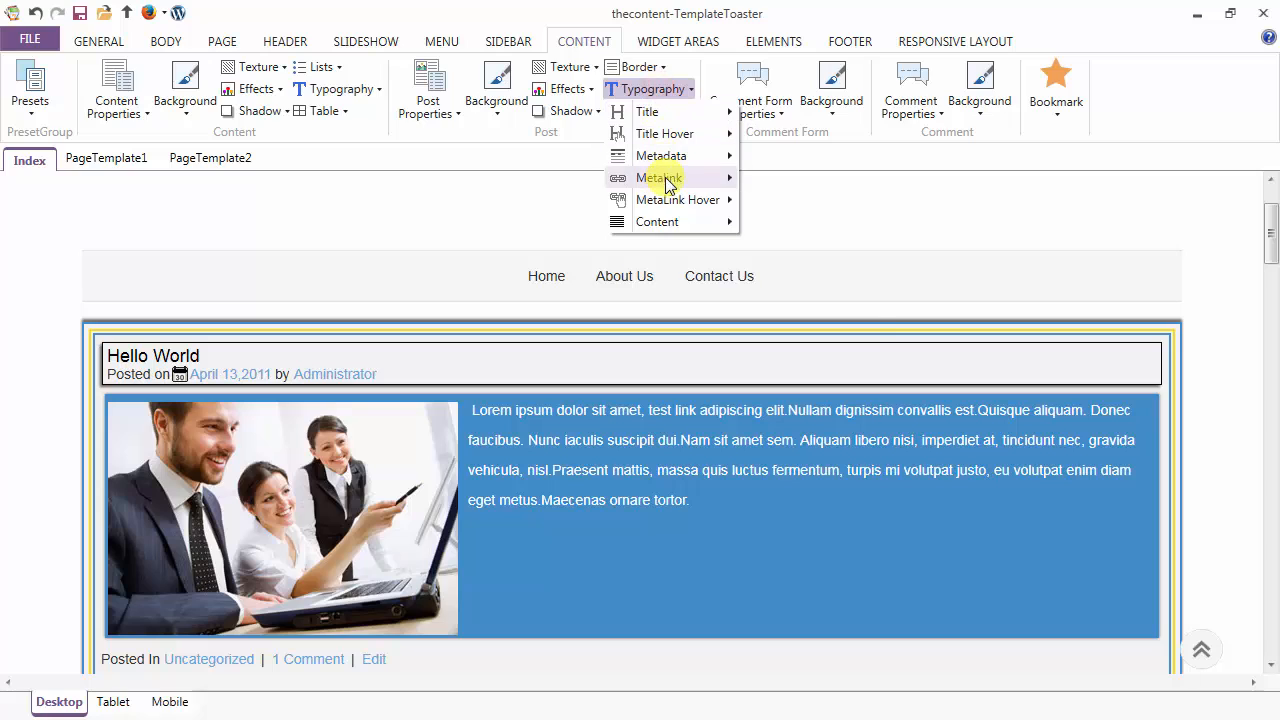
pyautogui.moveTo(670, 200)
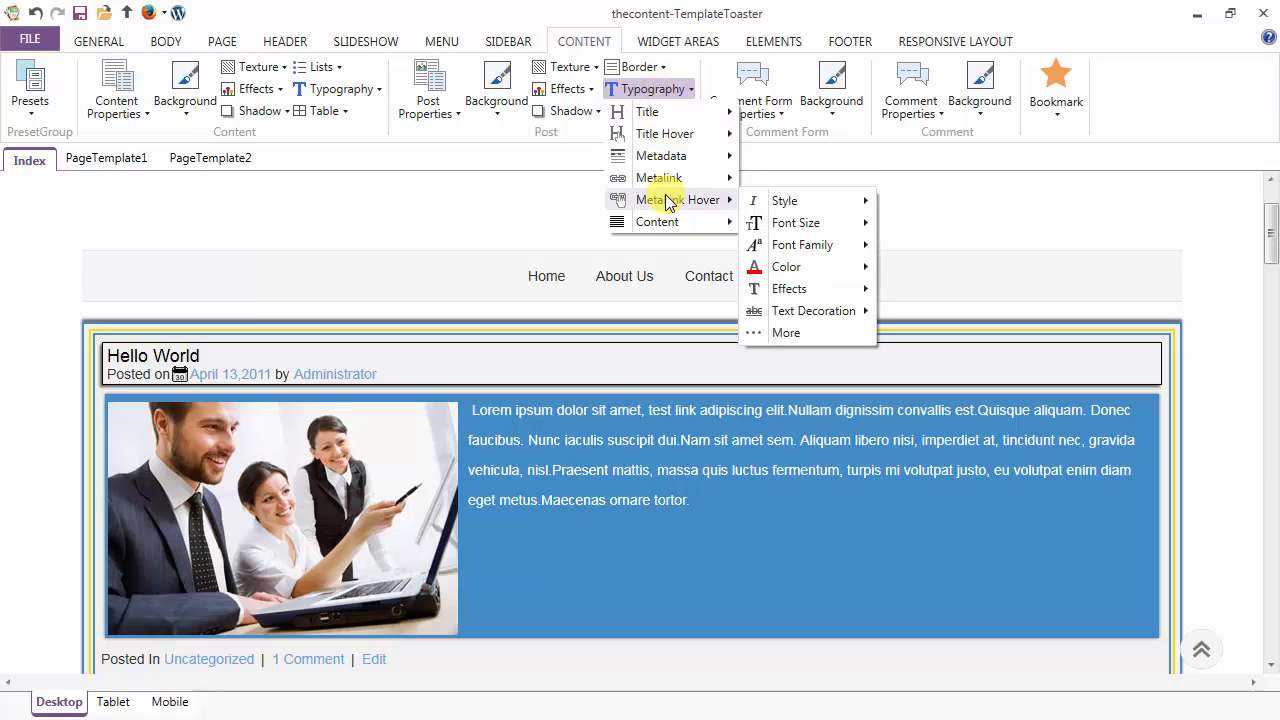
pyautogui.click(863, 272)
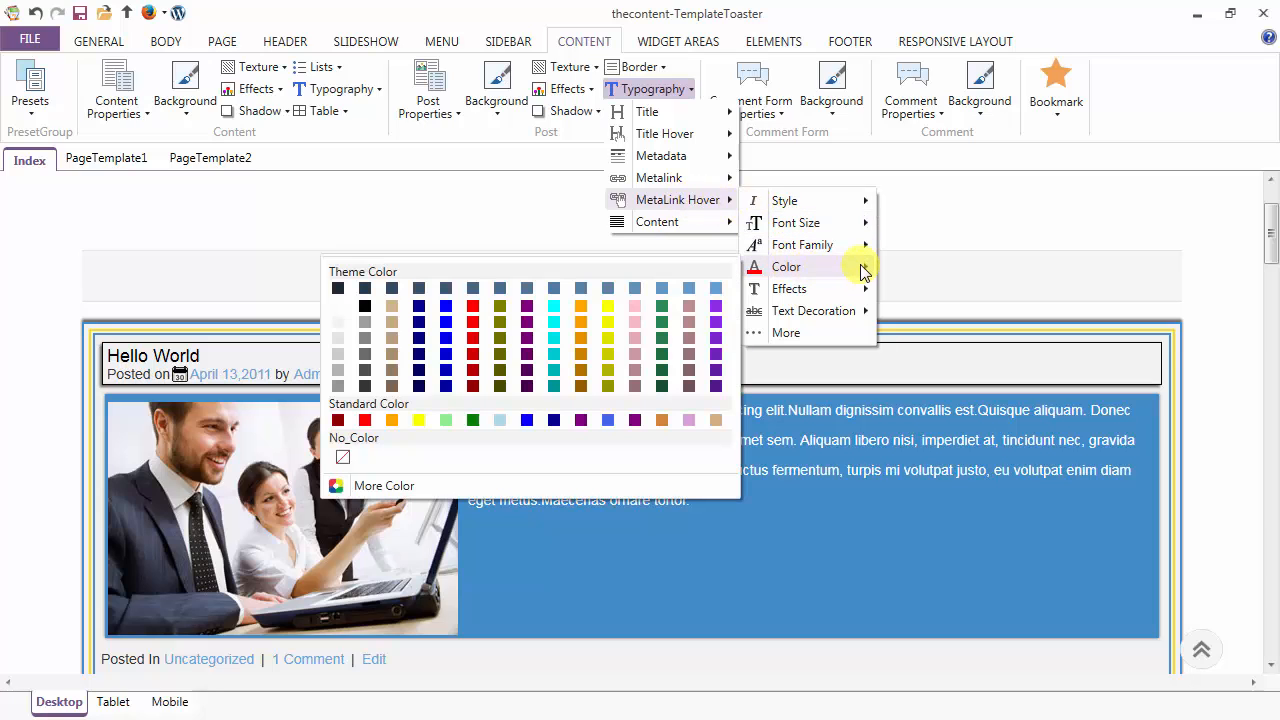
pyautogui.click(716, 385)
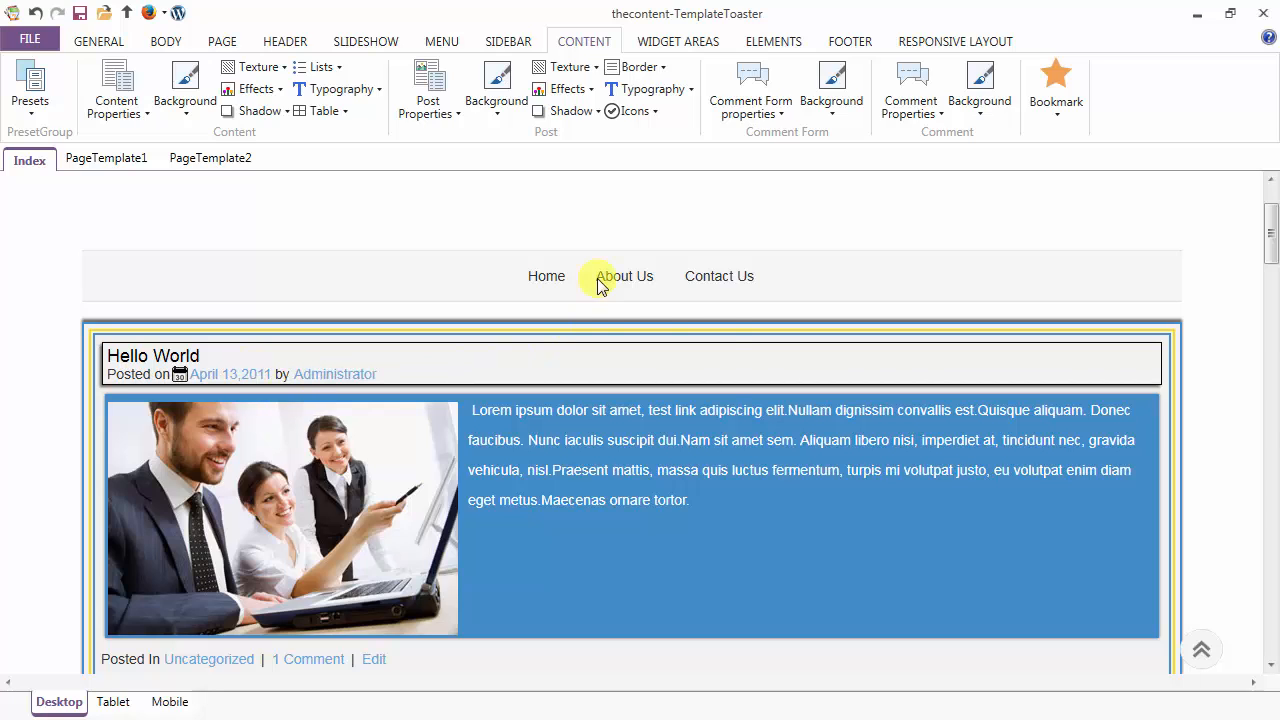
pyautogui.click(668, 91)
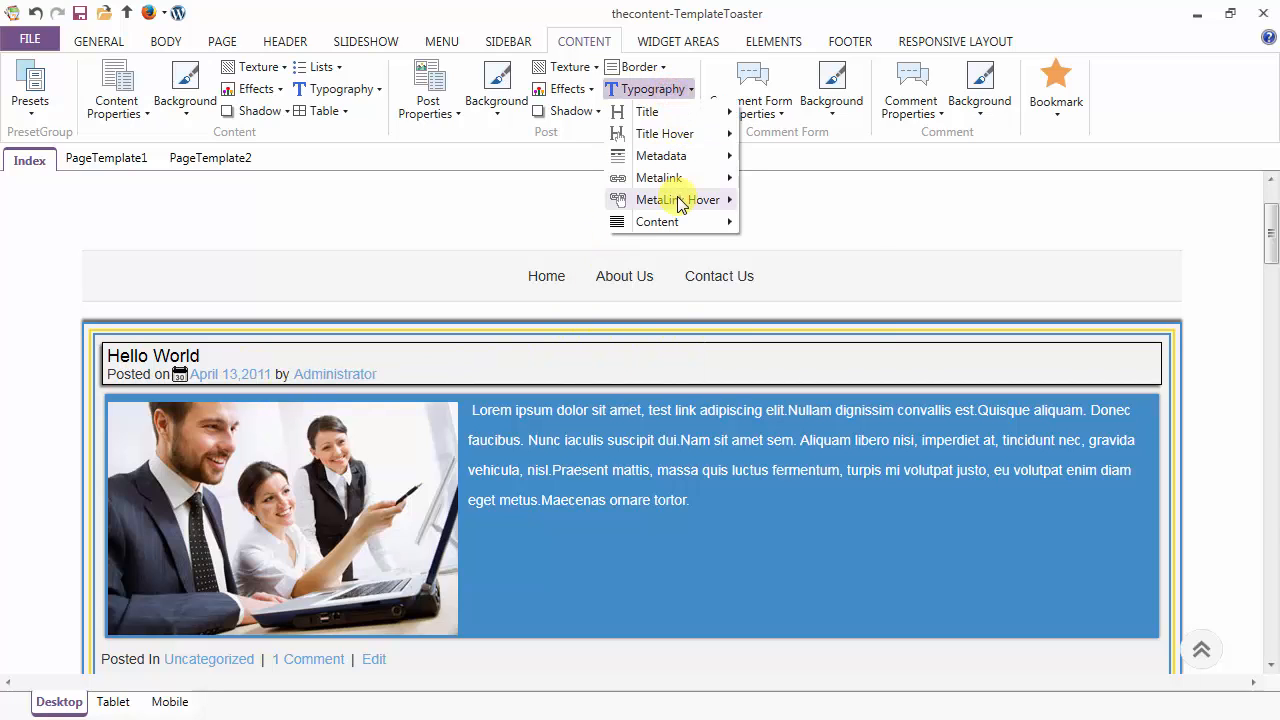
pyautogui.moveTo(791, 229)
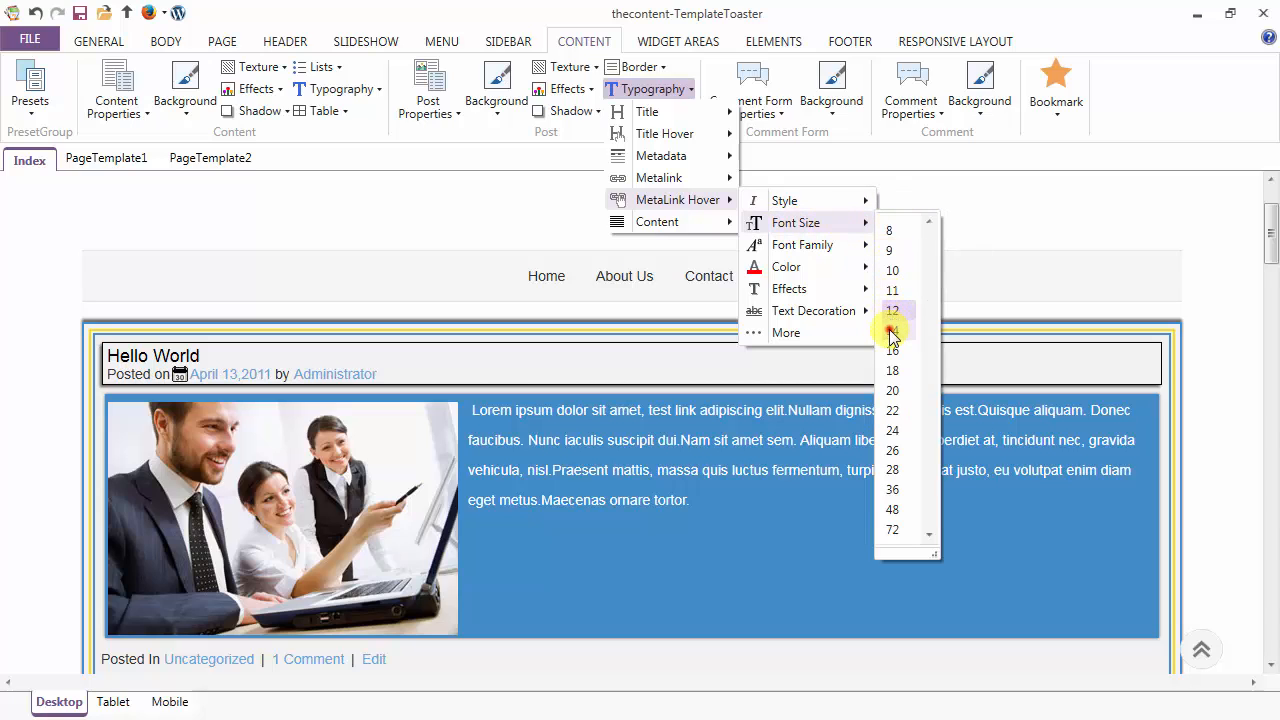
pyautogui.click(891, 331)
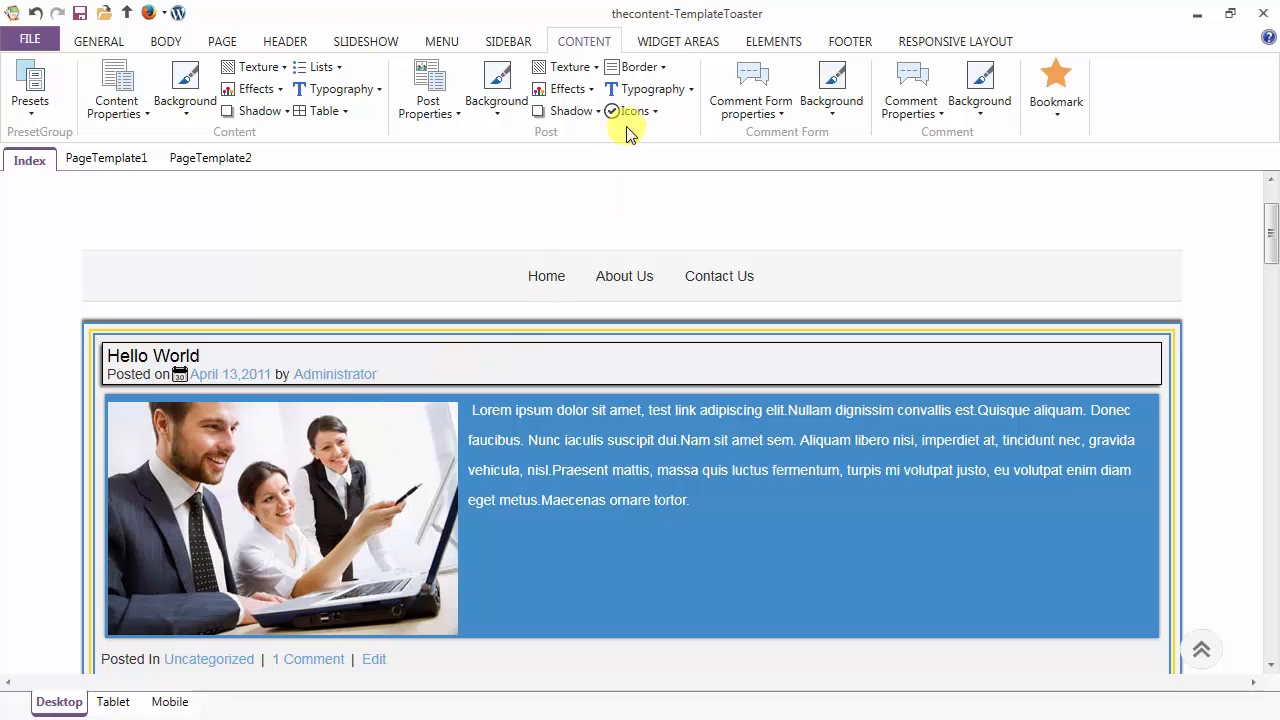
# Step: Set the font size of the posts' content text to 16
pyautogui.click(652, 90)
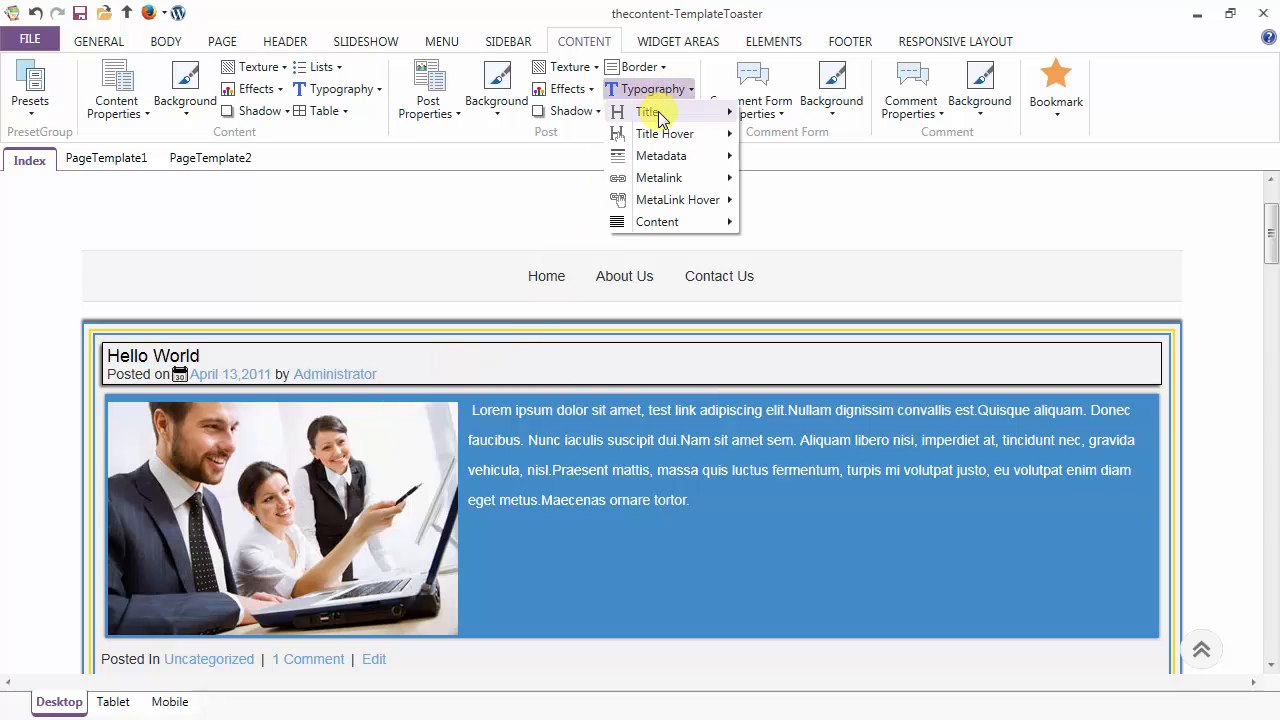
pyautogui.moveTo(663, 160)
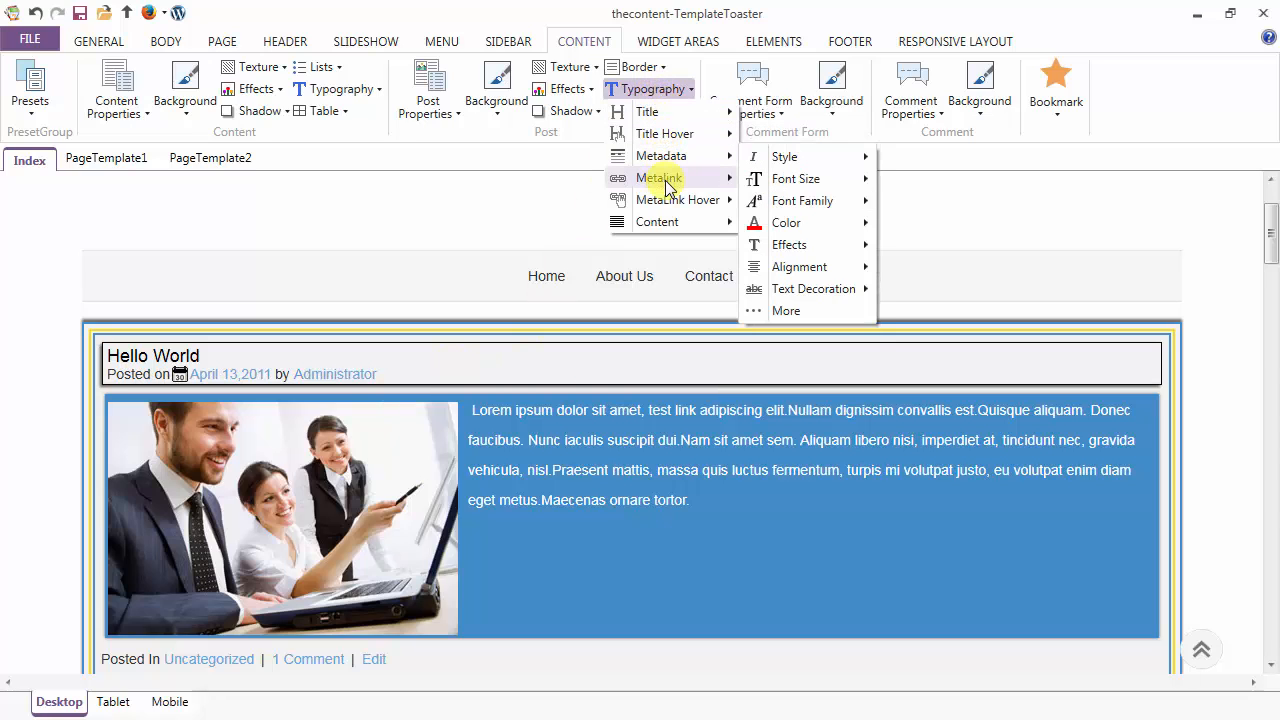
pyautogui.moveTo(671, 226)
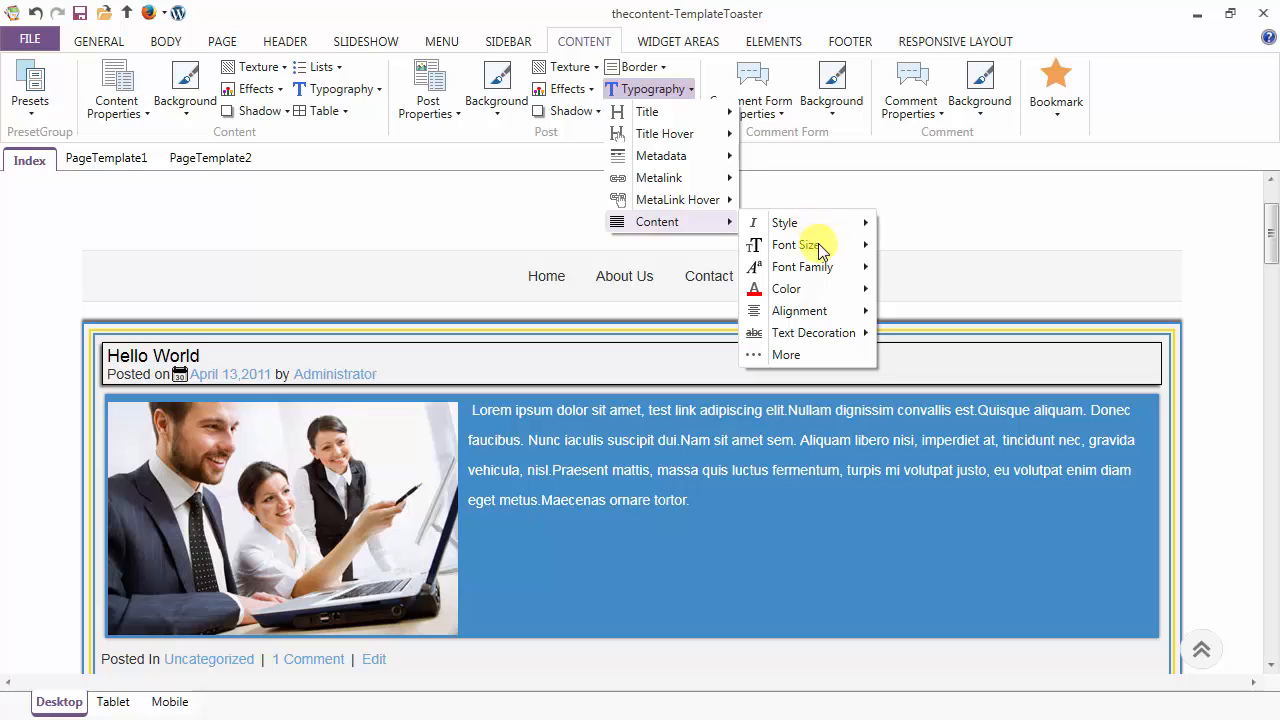
pyautogui.moveTo(835, 251)
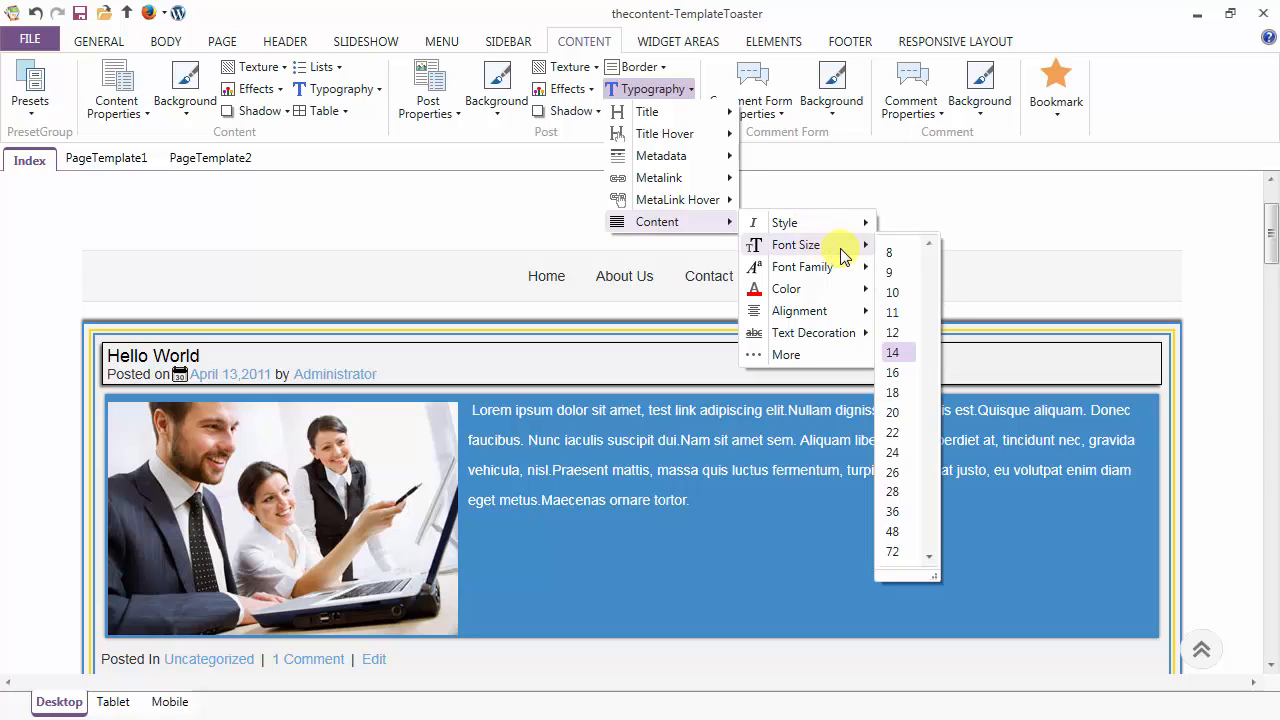
pyautogui.click(893, 373)
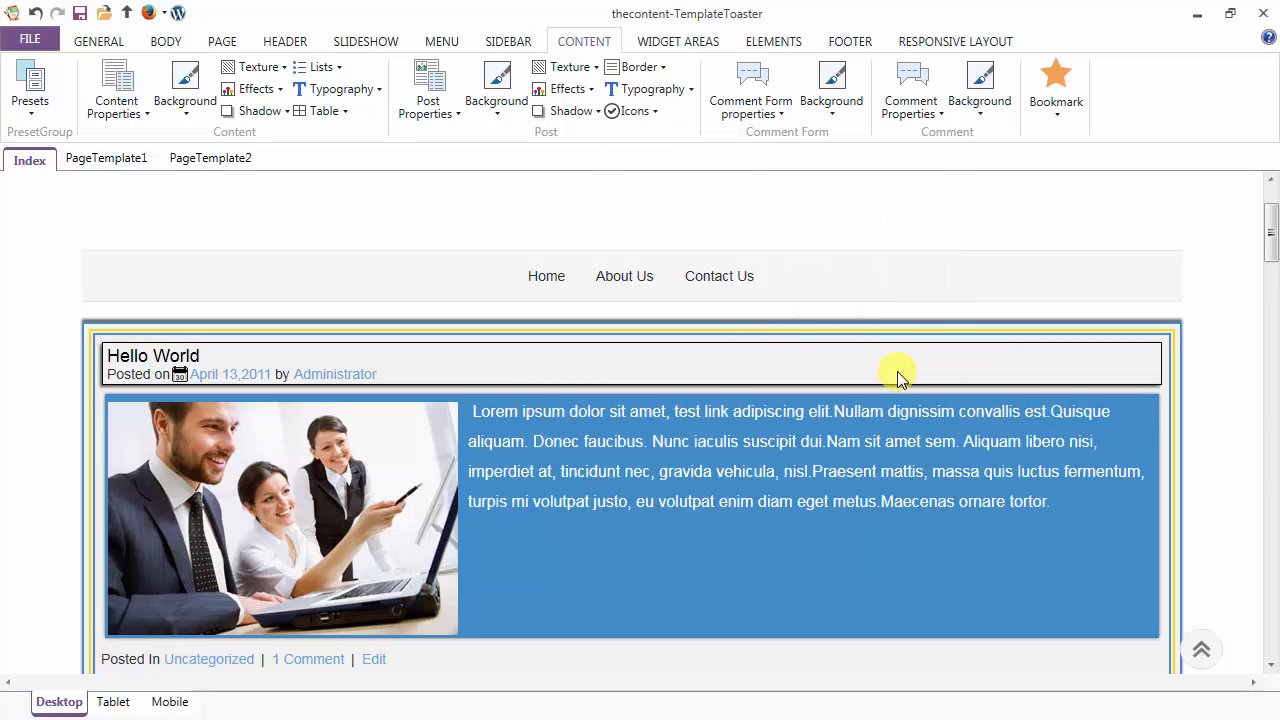
# Step: Add the bar chart icon to the post headline and the first person icon to the post author
pyautogui.click(648, 114)
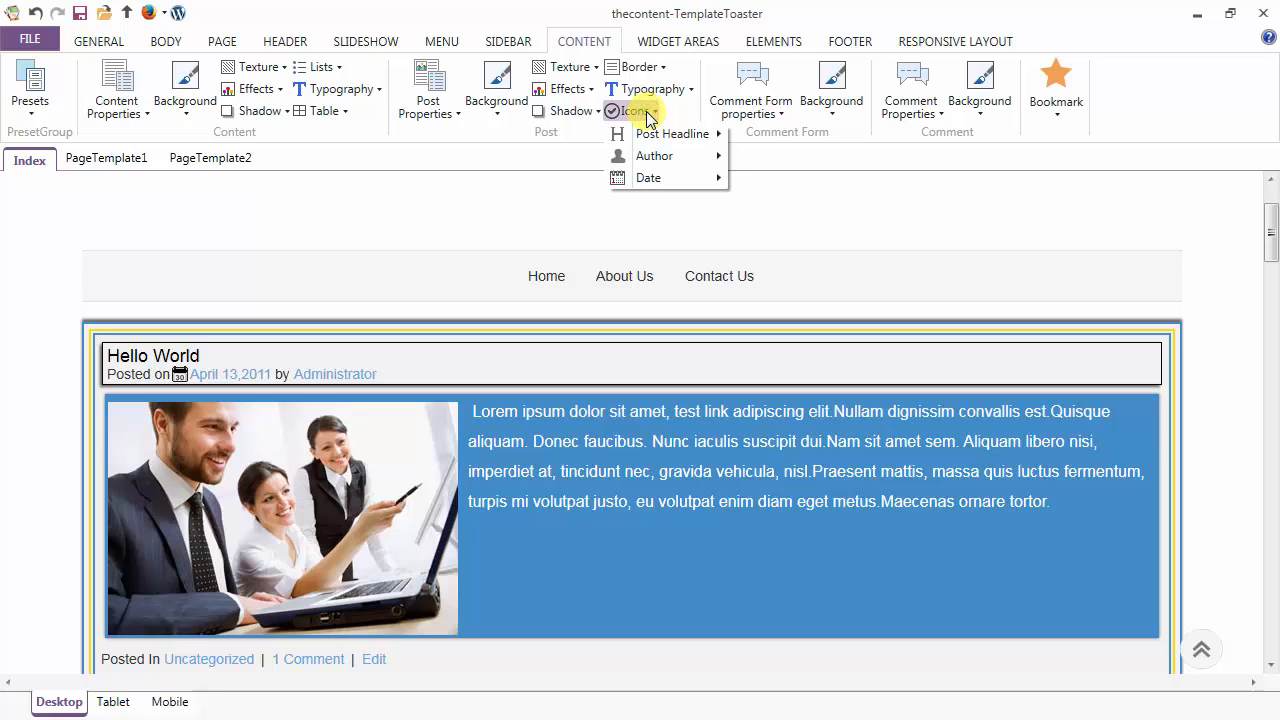
pyautogui.moveTo(653, 138)
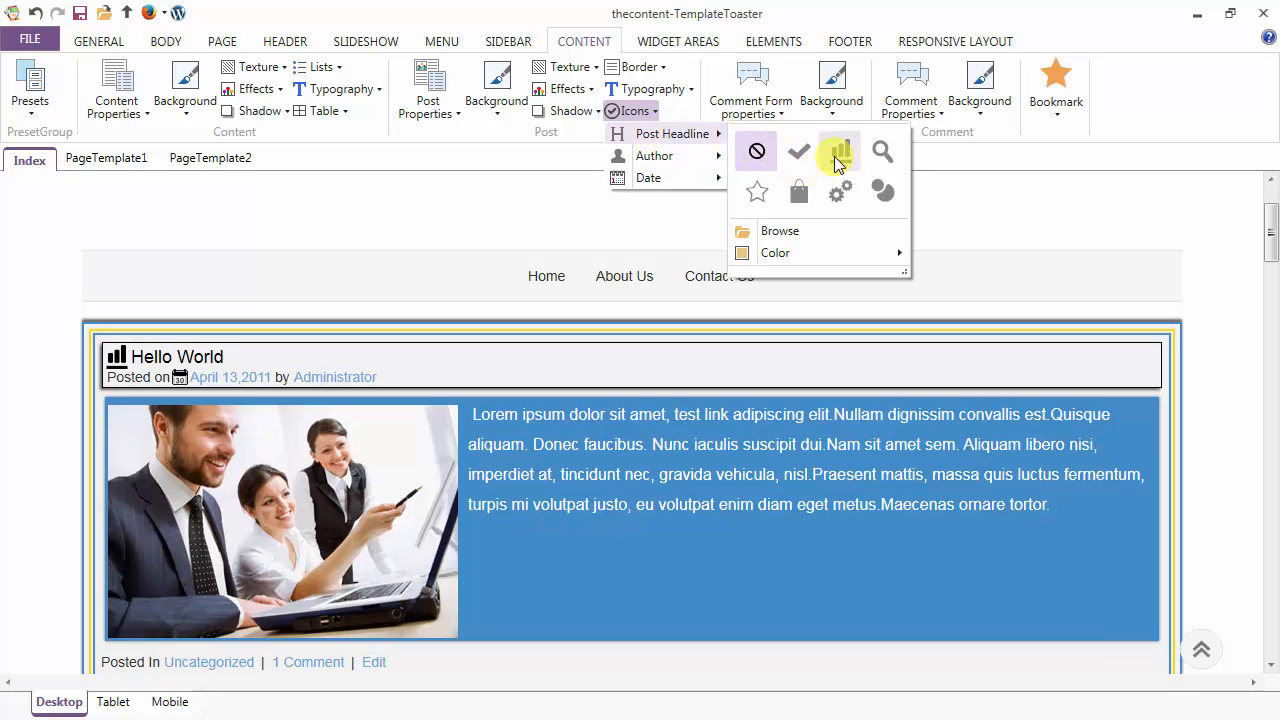
pyautogui.click(838, 158)
pyautogui.click(645, 113)
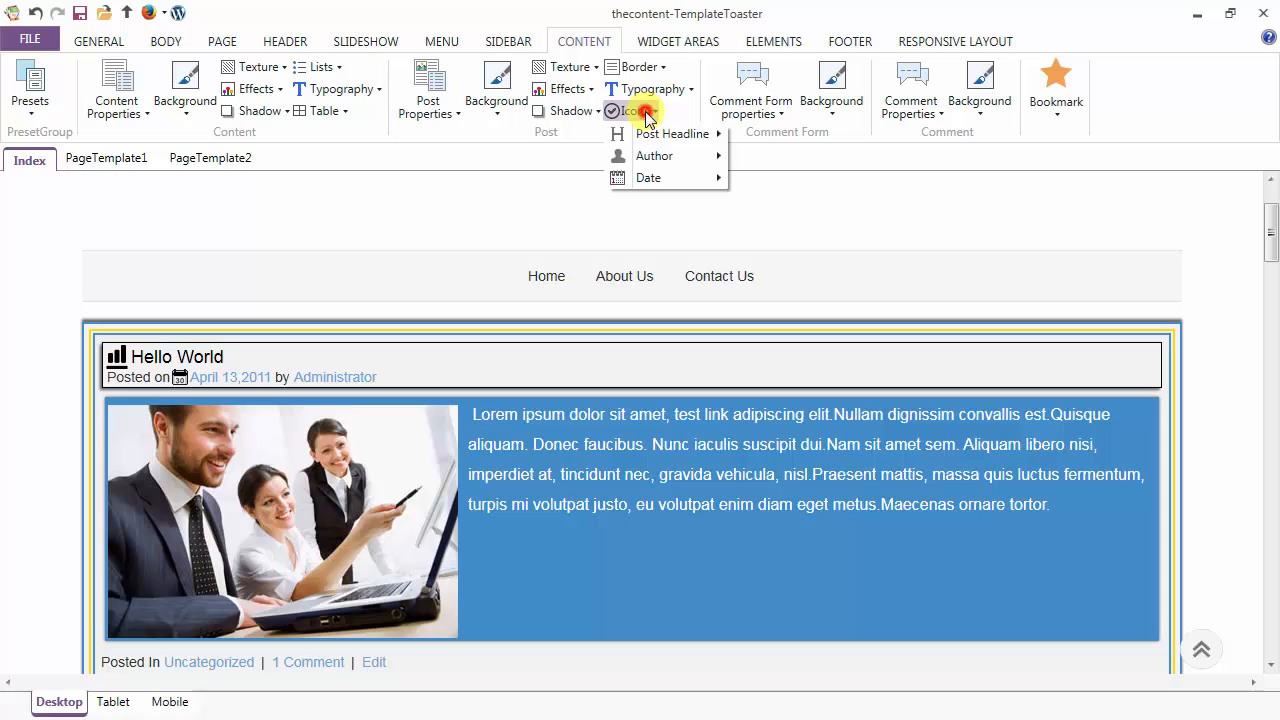
pyautogui.moveTo(654, 155)
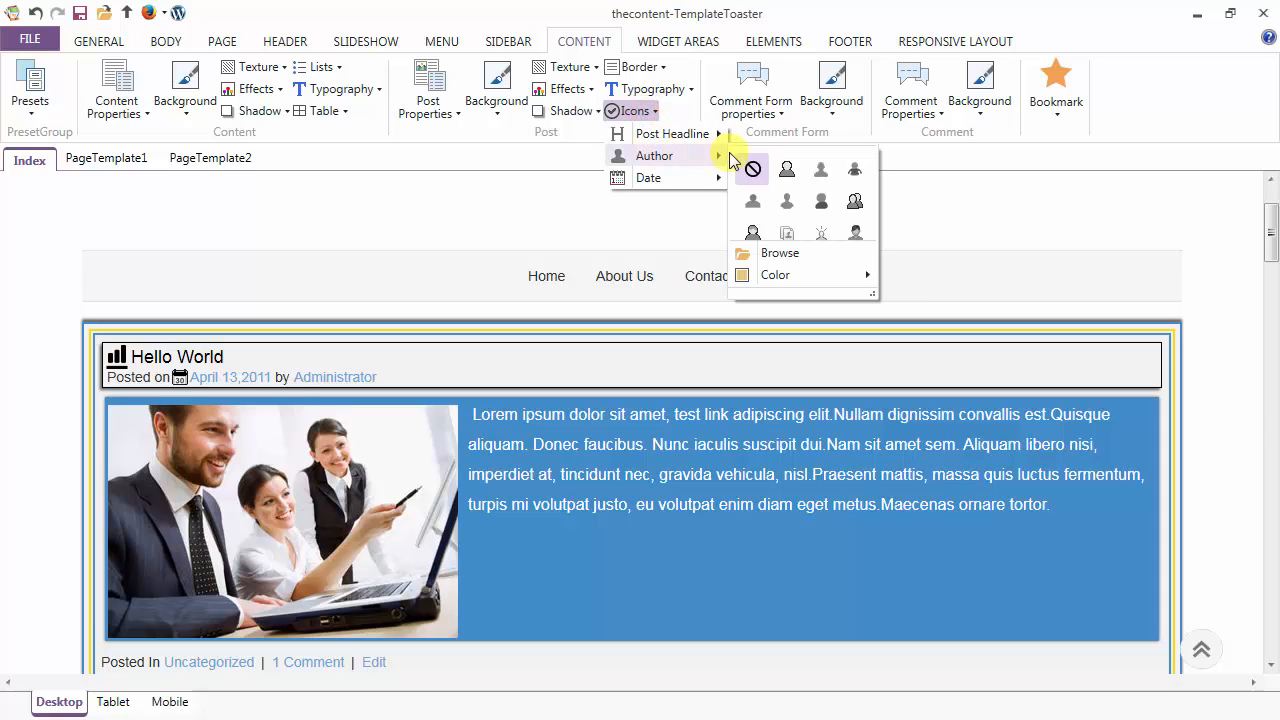
pyautogui.click(787, 170)
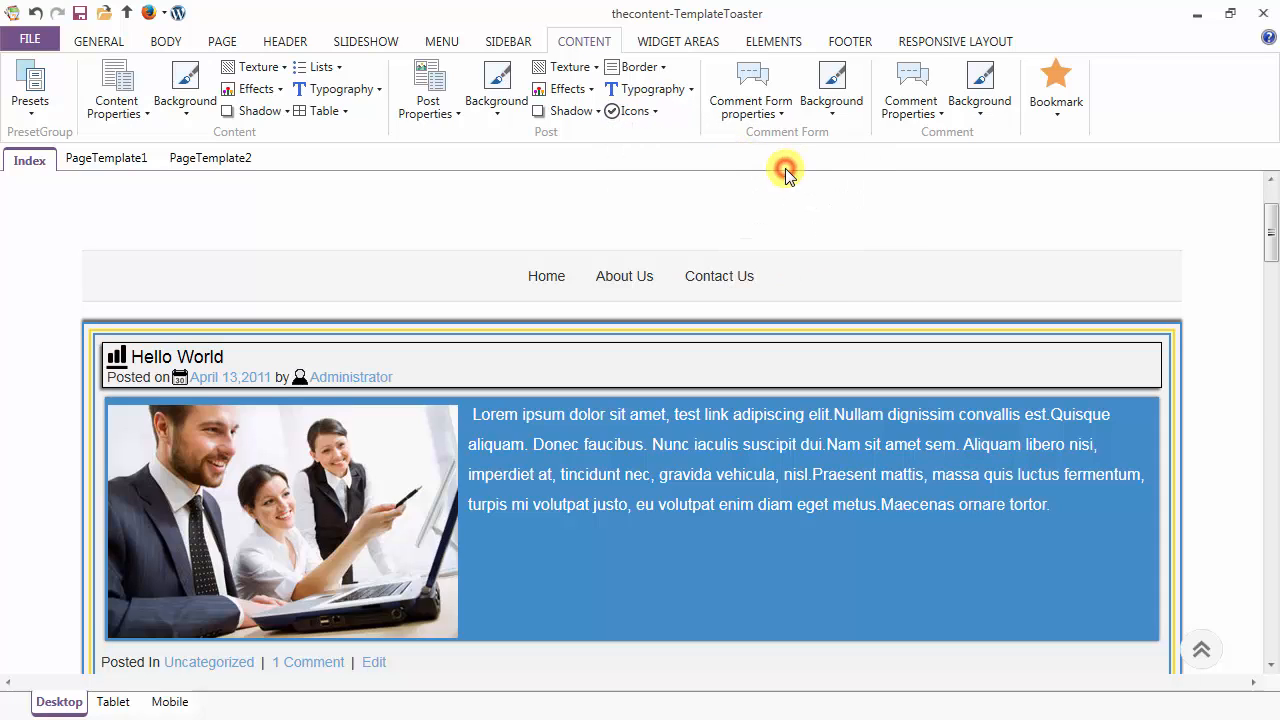
# Step: Change the post date's icon to the first calendar icon, marked 30
pyautogui.click(638, 111)
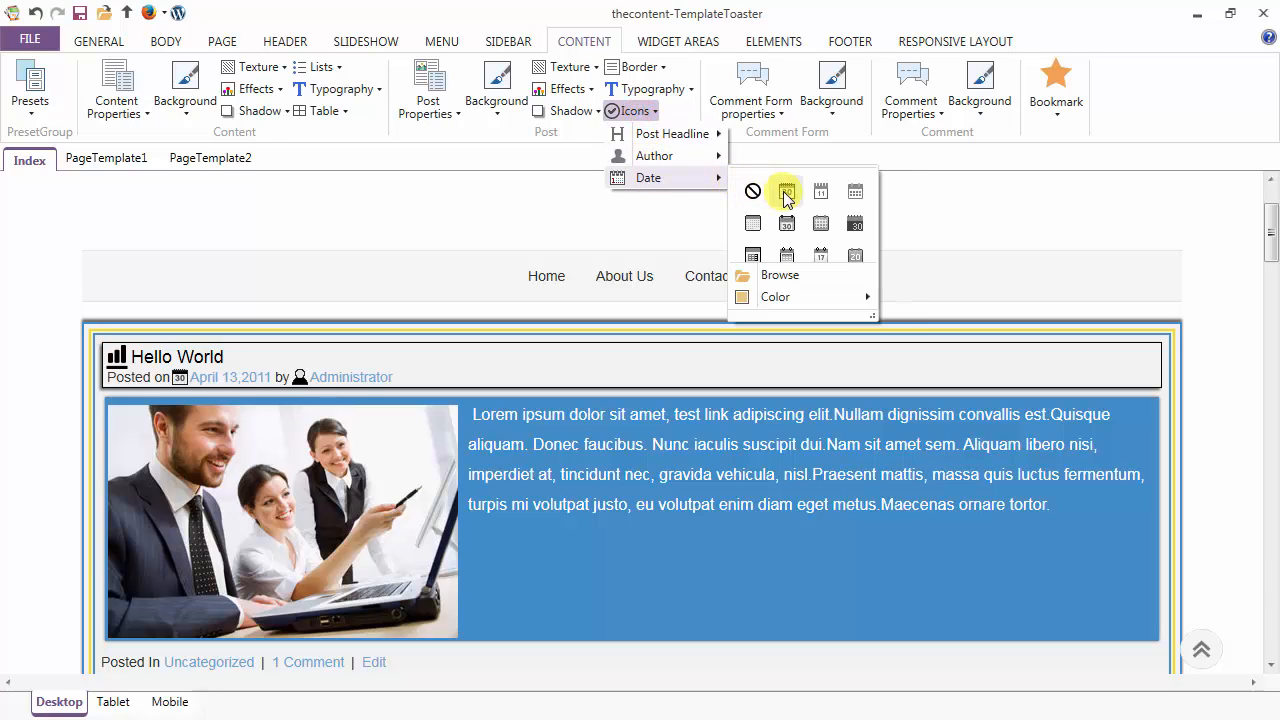
pyautogui.click(787, 190)
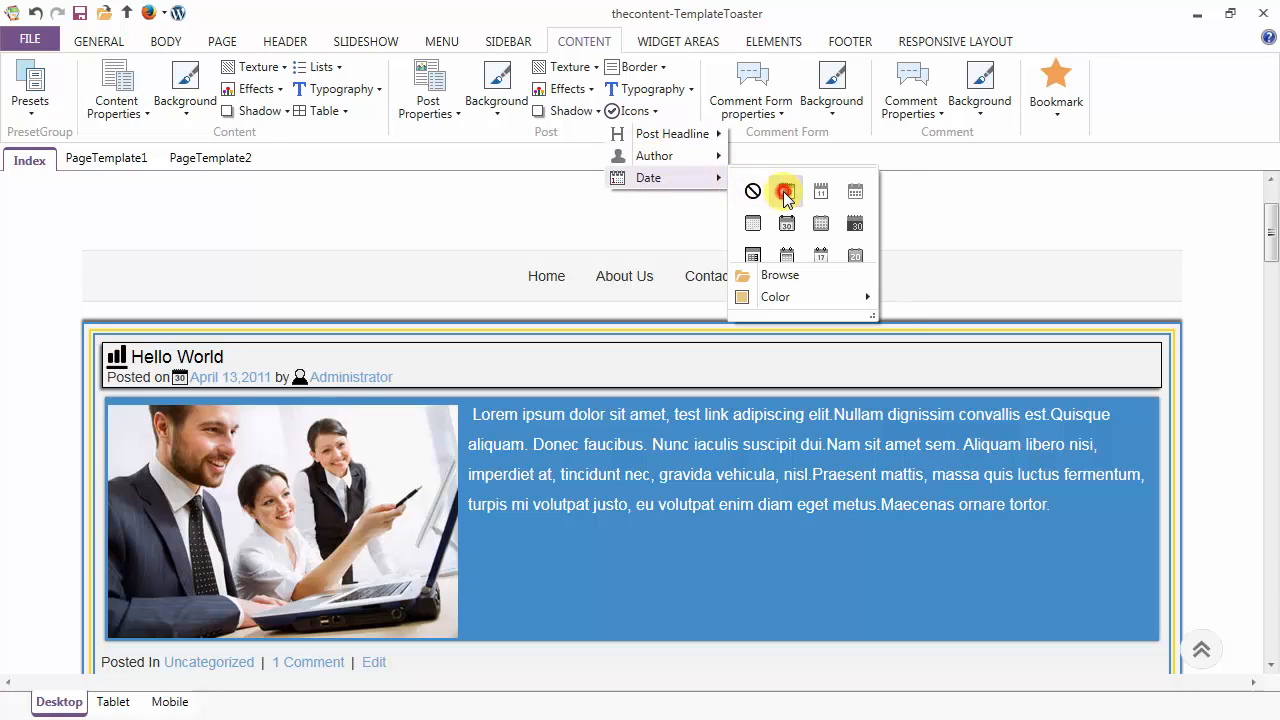
# Step: Set the post headline icon's colour to the bottom grey shade of the first theme colour column
pyautogui.click(638, 111)
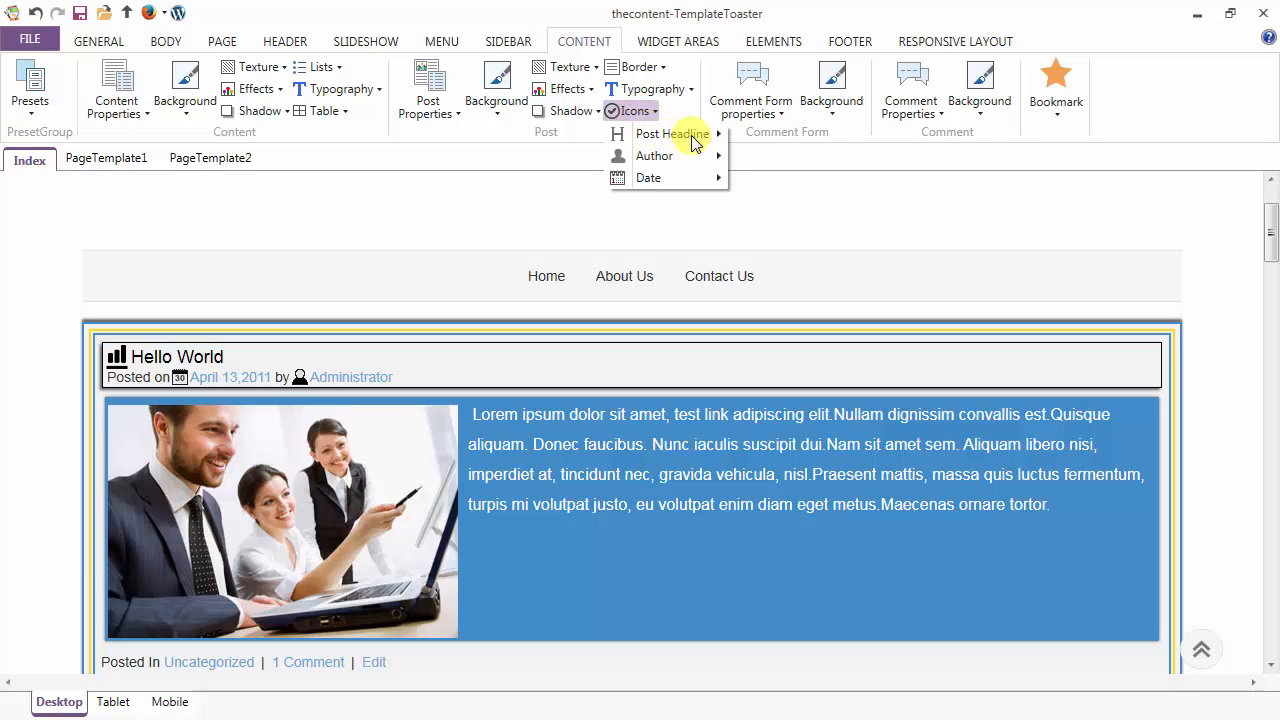
pyautogui.click(697, 140)
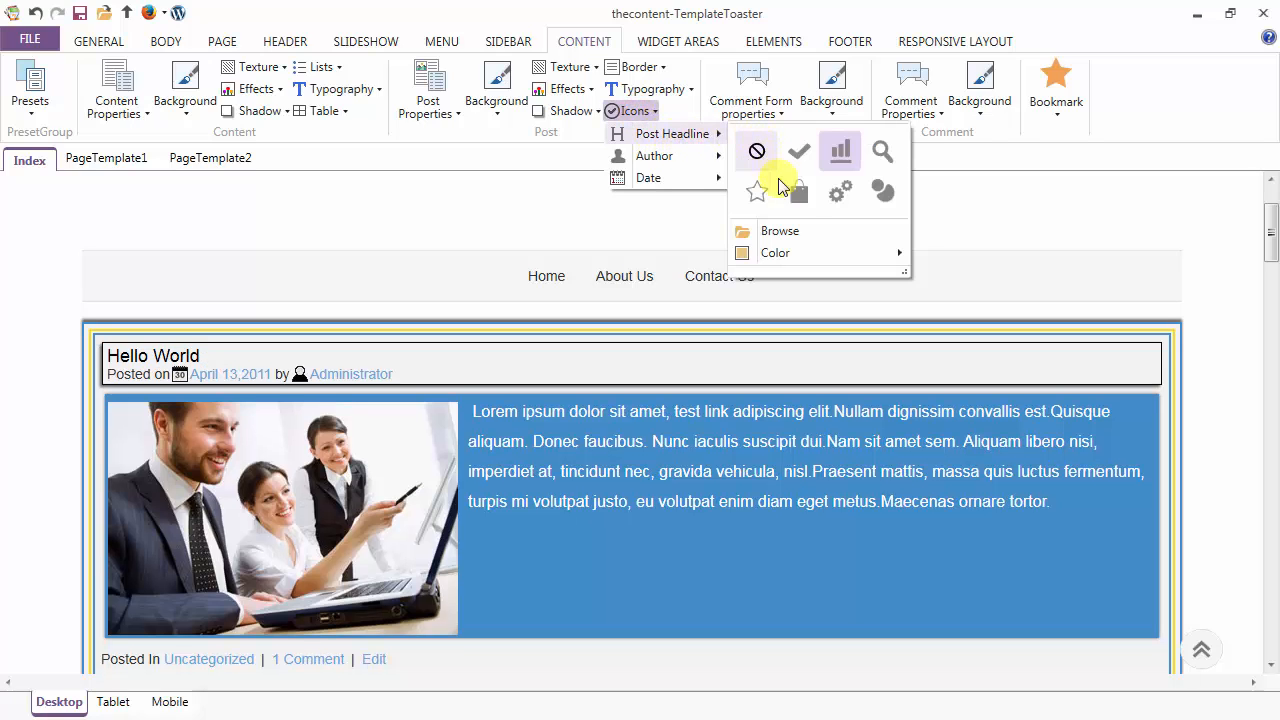
pyautogui.scroll(-5, 782, 190)
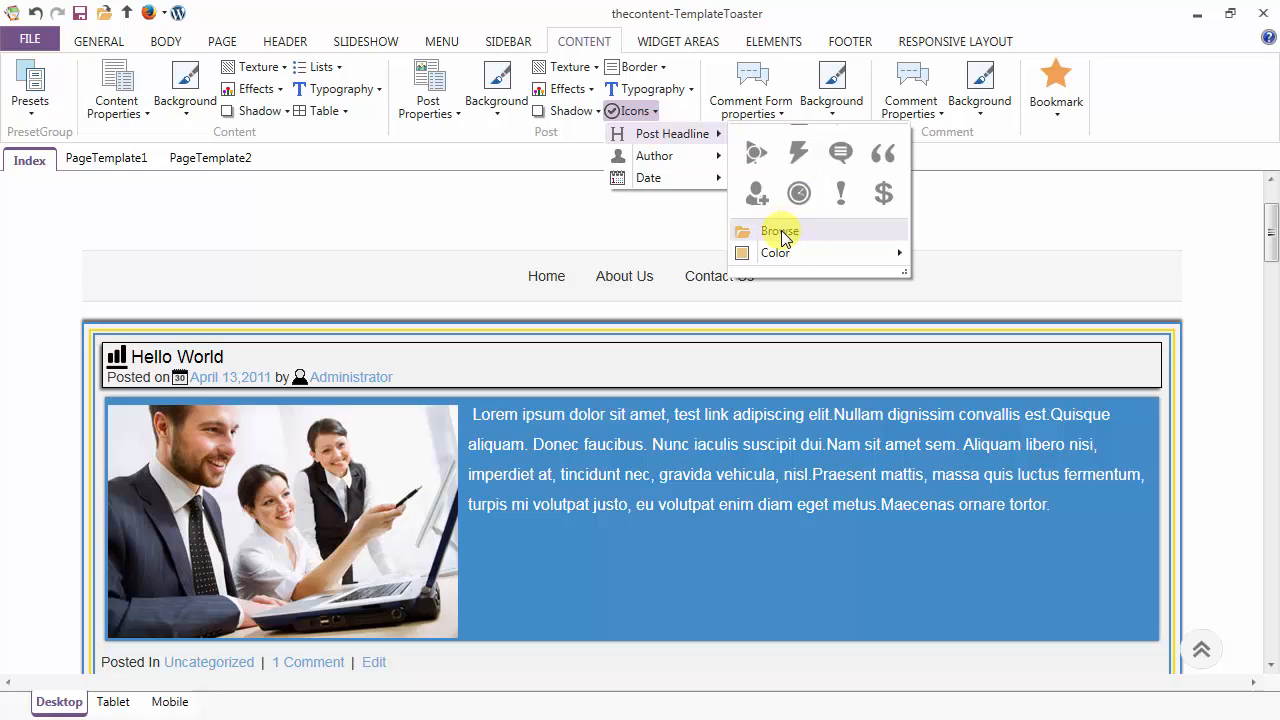
pyautogui.moveTo(787, 258)
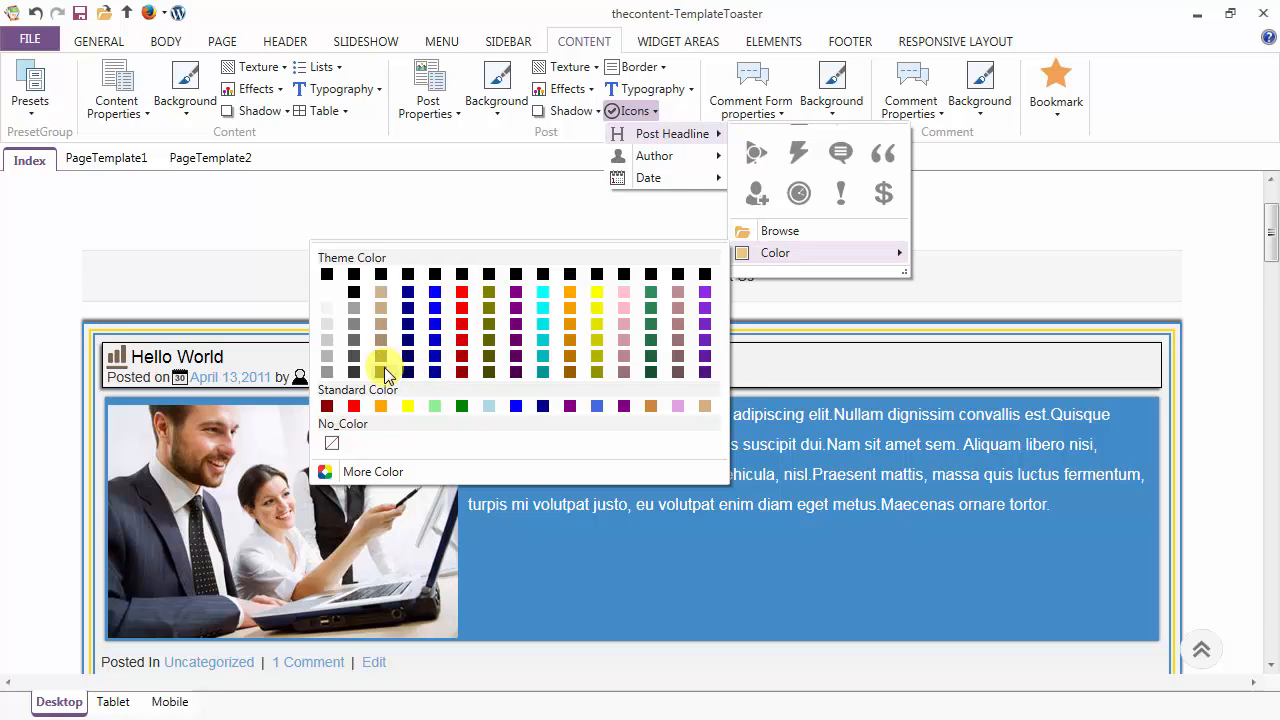
pyautogui.click(329, 371)
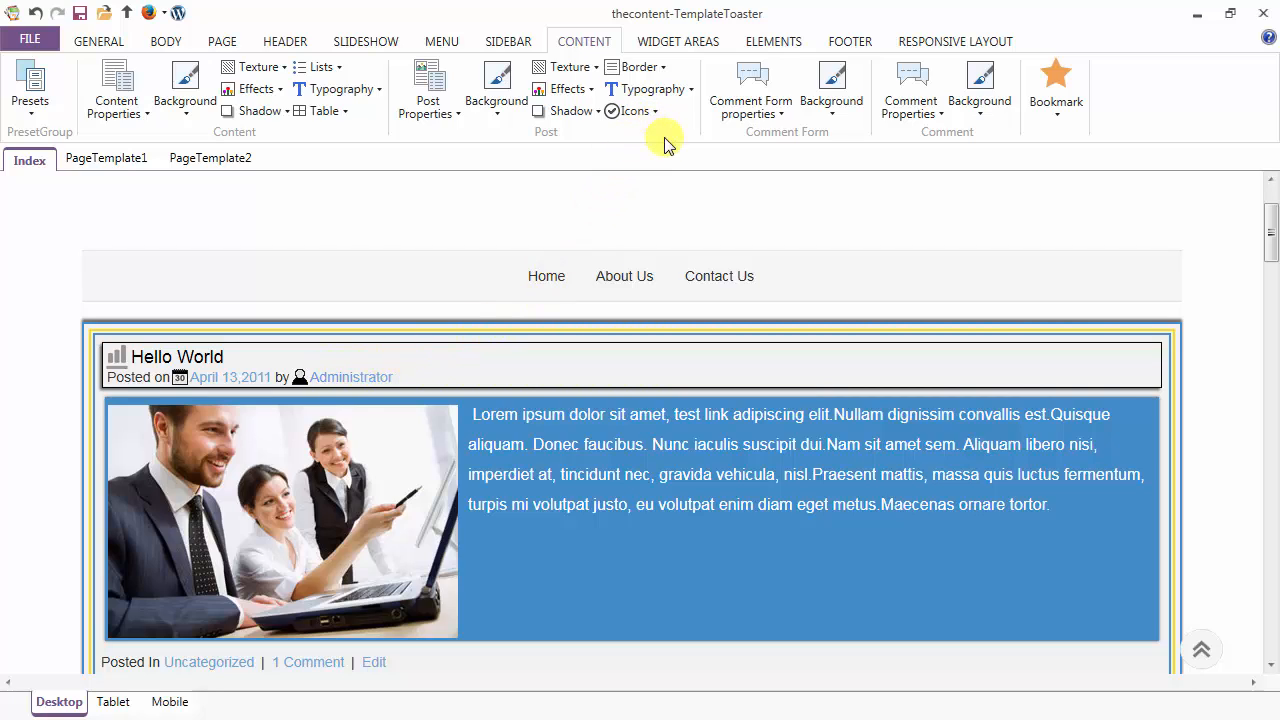
# Step: Set the border thickness of the comment form to 2 px
pyautogui.click(752, 110)
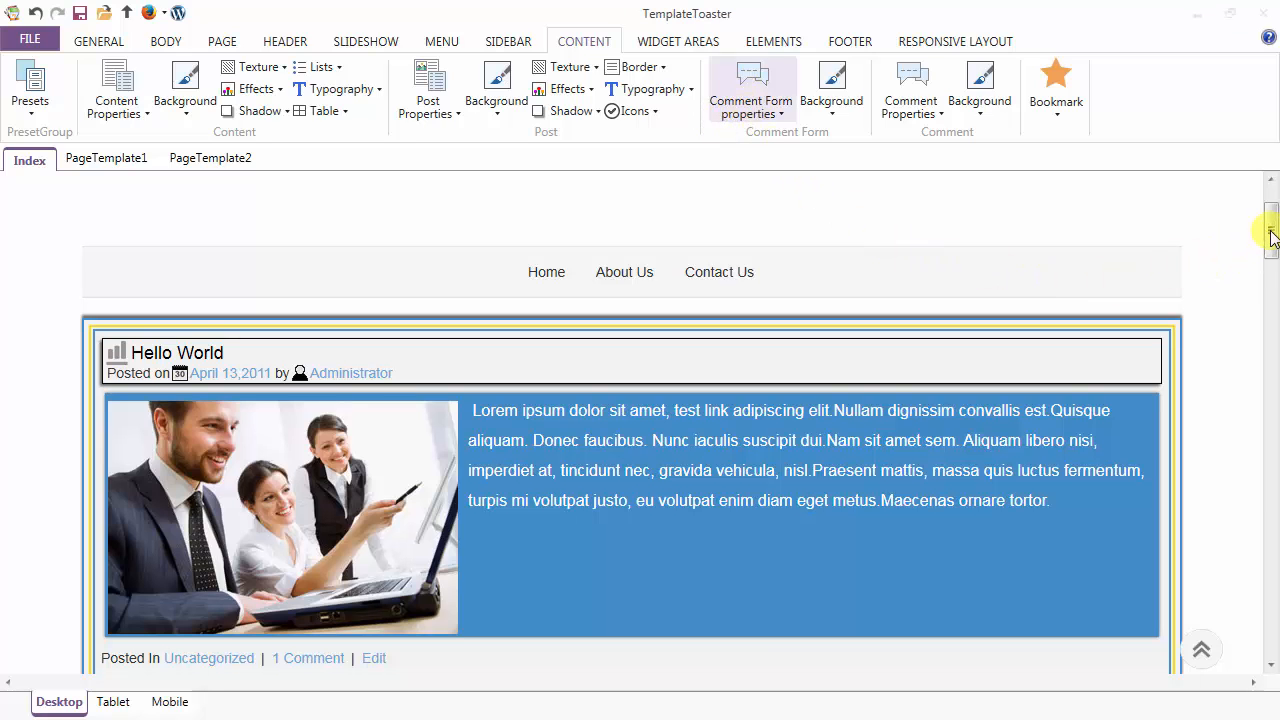
pyautogui.moveTo(1270, 231); pyautogui.dragTo(1271, 609)
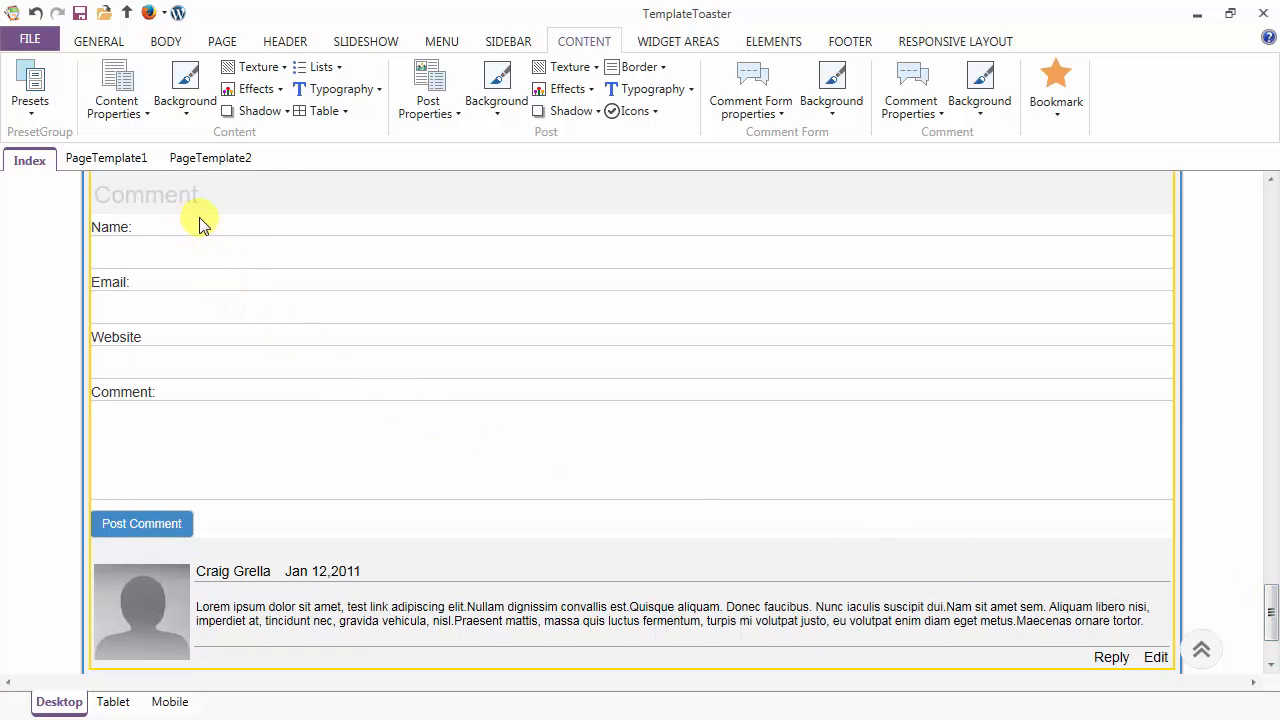
pyautogui.click(742, 92)
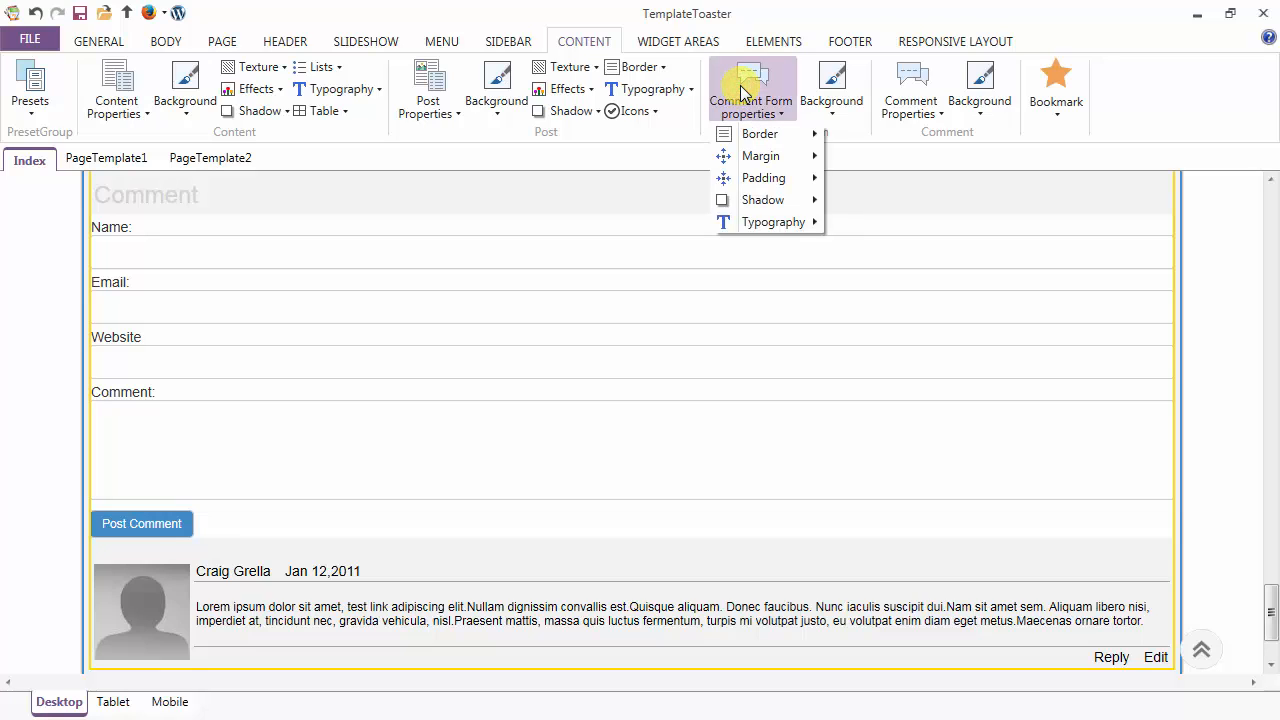
pyautogui.moveTo(746, 132)
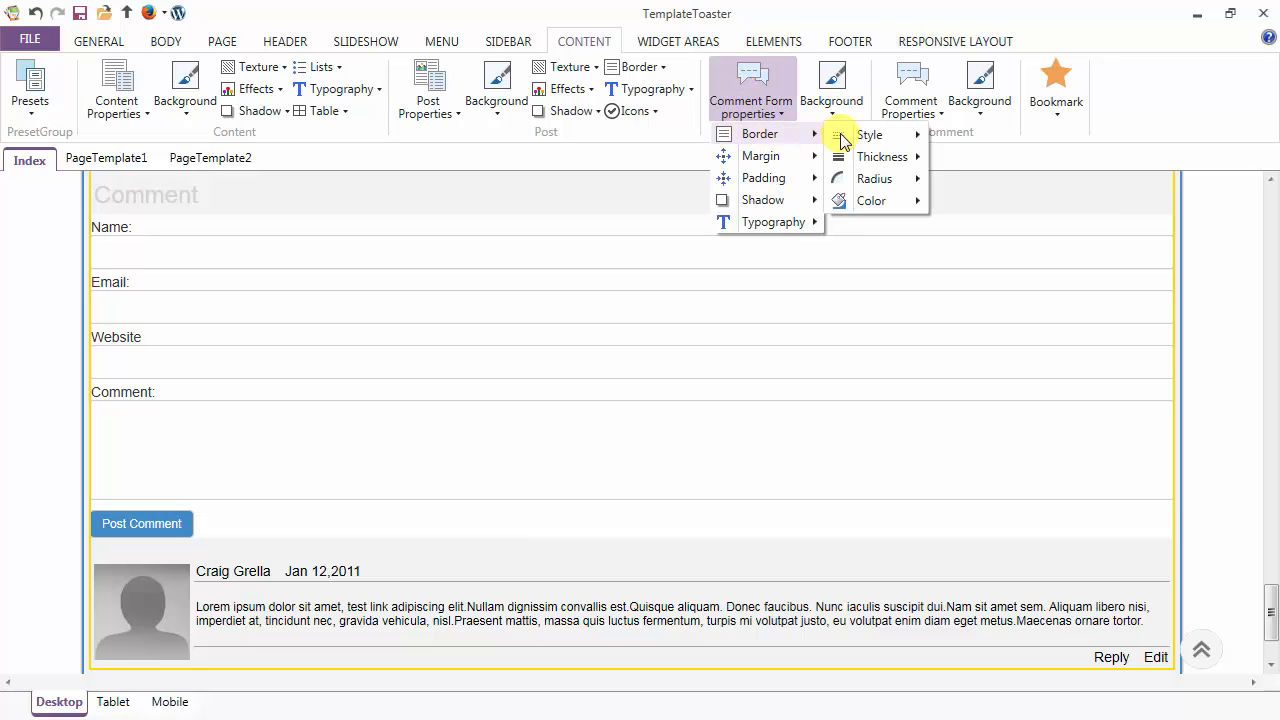
pyautogui.moveTo(867, 140)
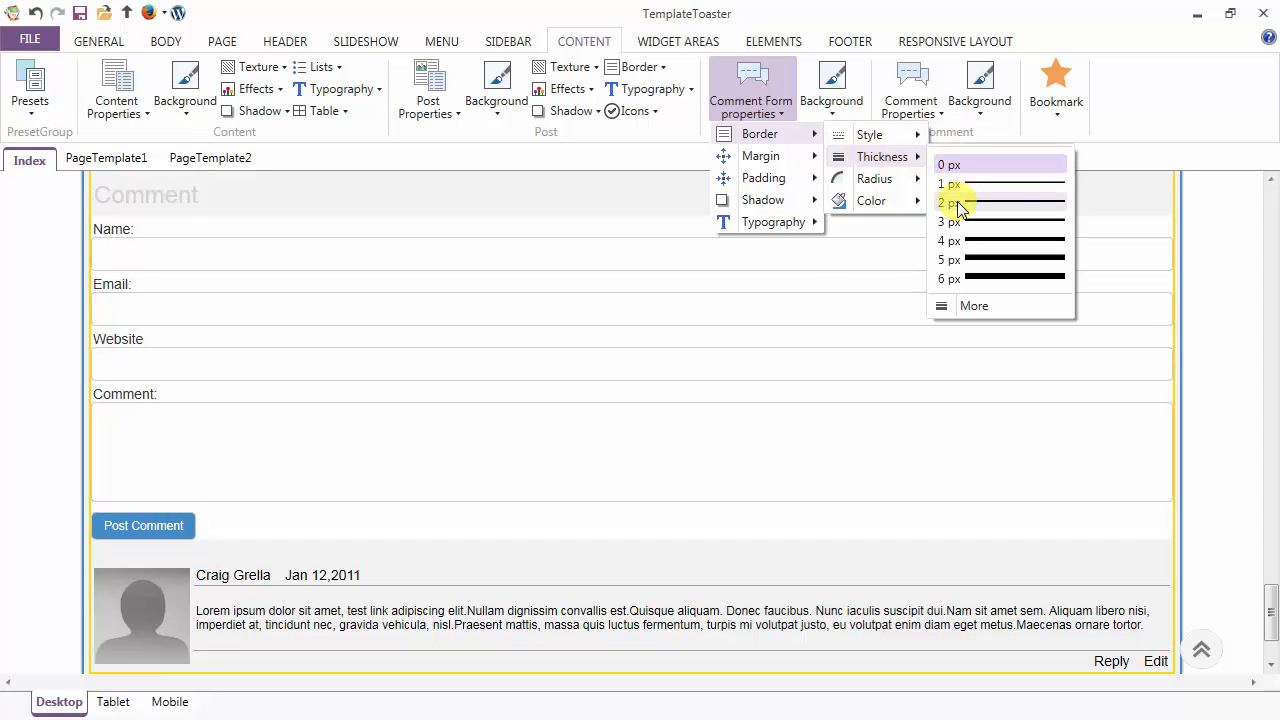
pyautogui.click(958, 204)
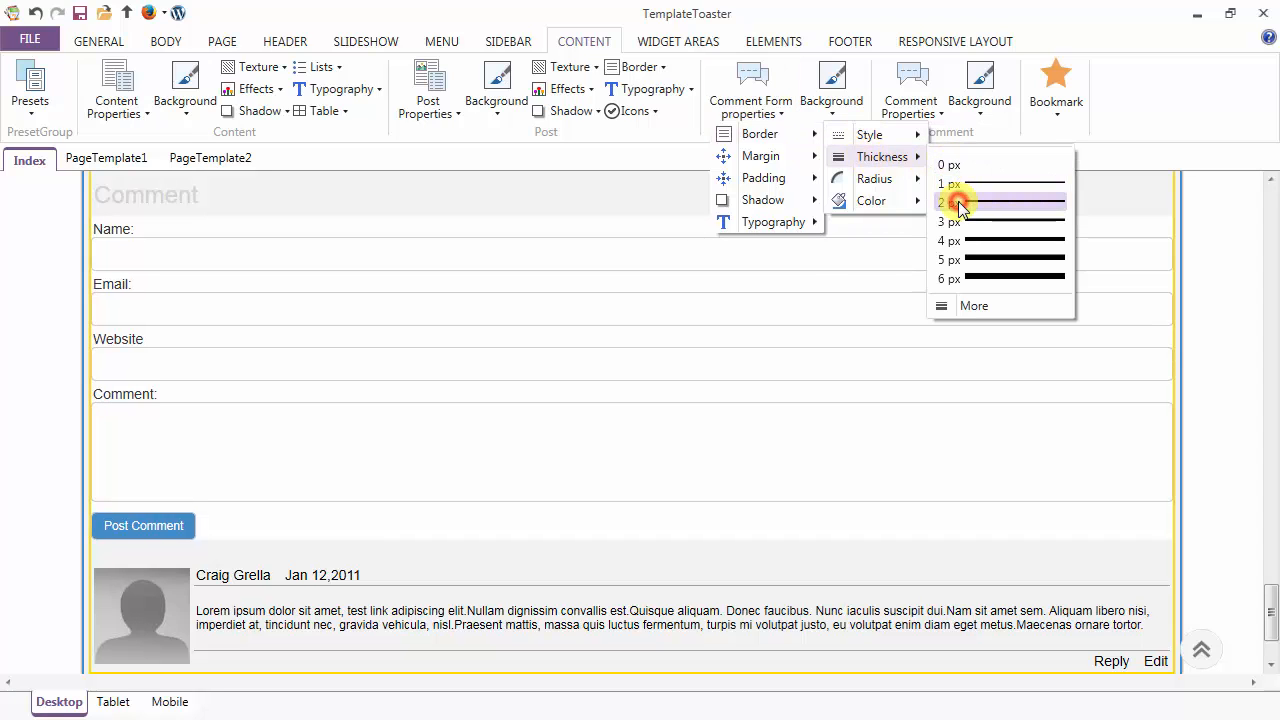
# Step: Set the comment form's border colour to the standard royal blue
pyautogui.click(752, 98)
pyautogui.moveTo(763, 134)
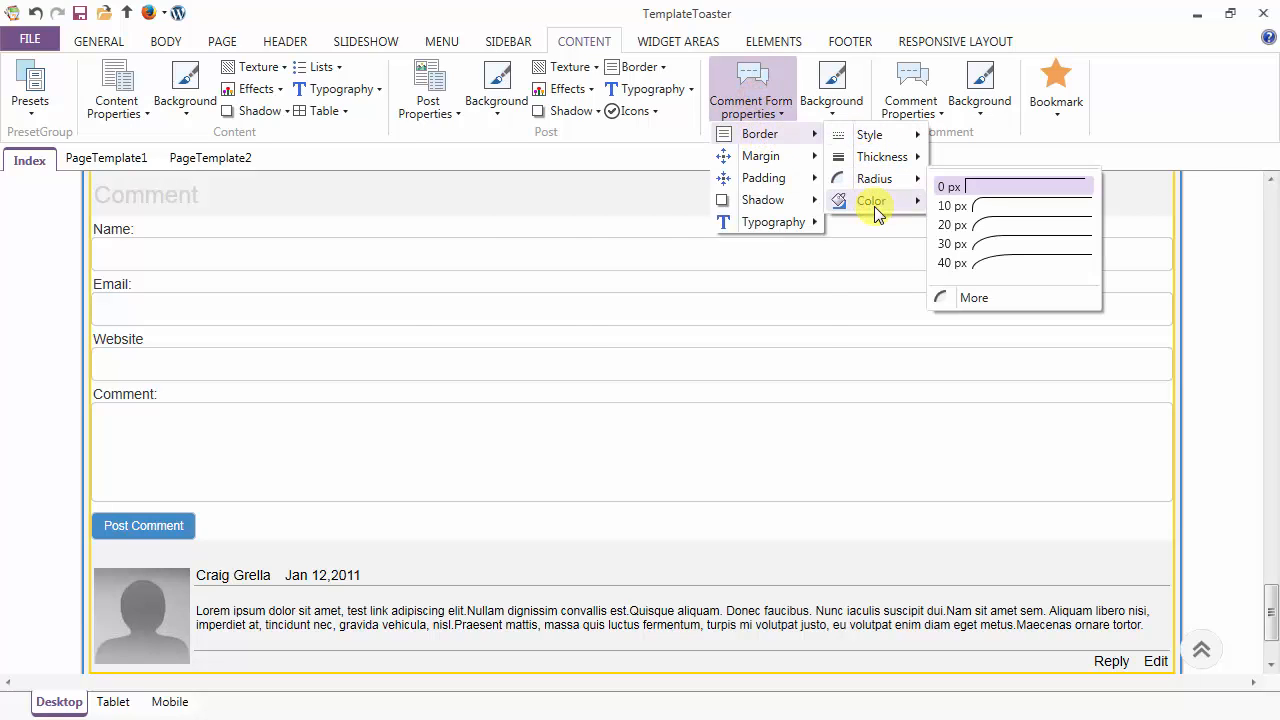
pyautogui.moveTo(882, 212)
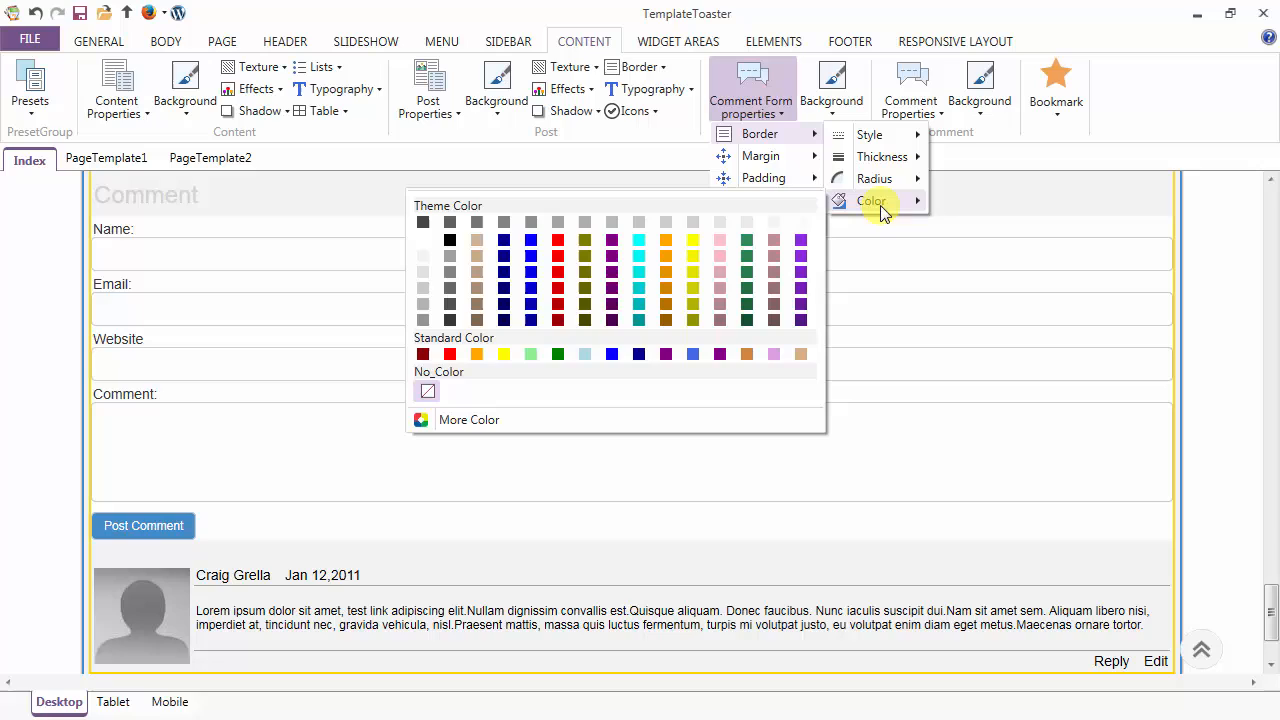
pyautogui.click(695, 356)
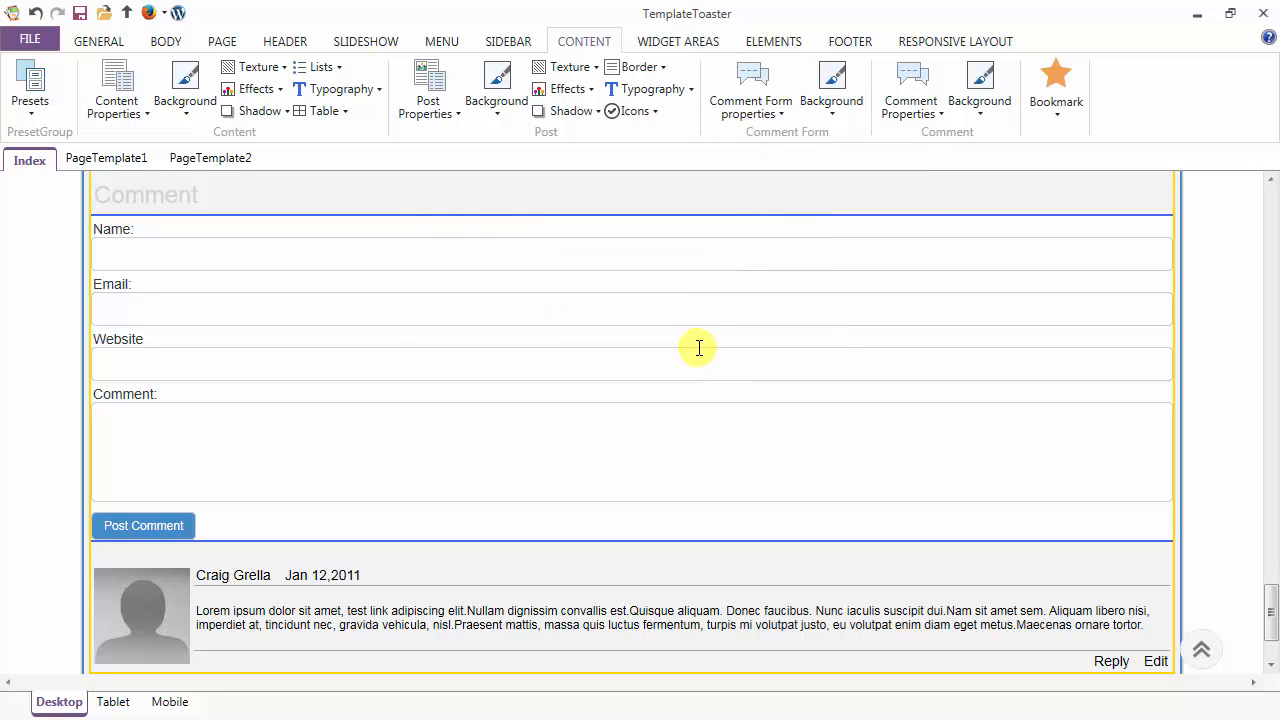
# Step: Set the comment form's margin to 5 and its padding to 2 on all four sides
pyautogui.click(763, 108)
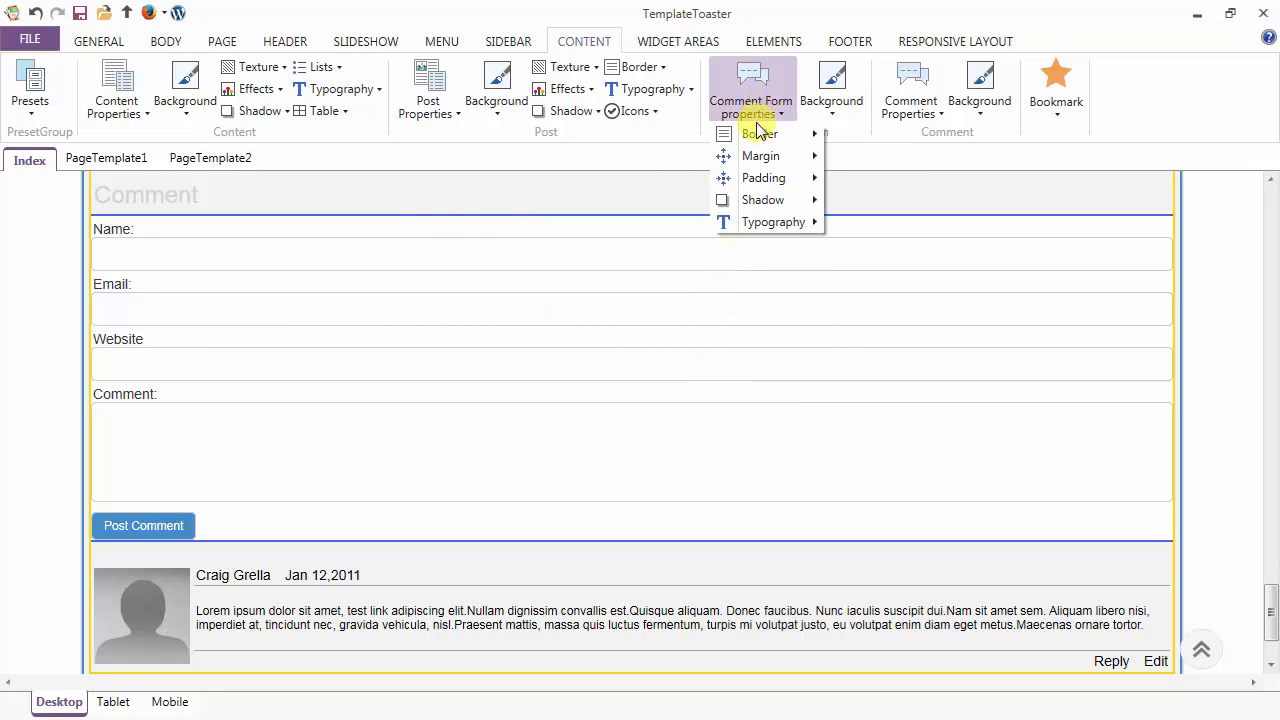
pyautogui.moveTo(760, 158)
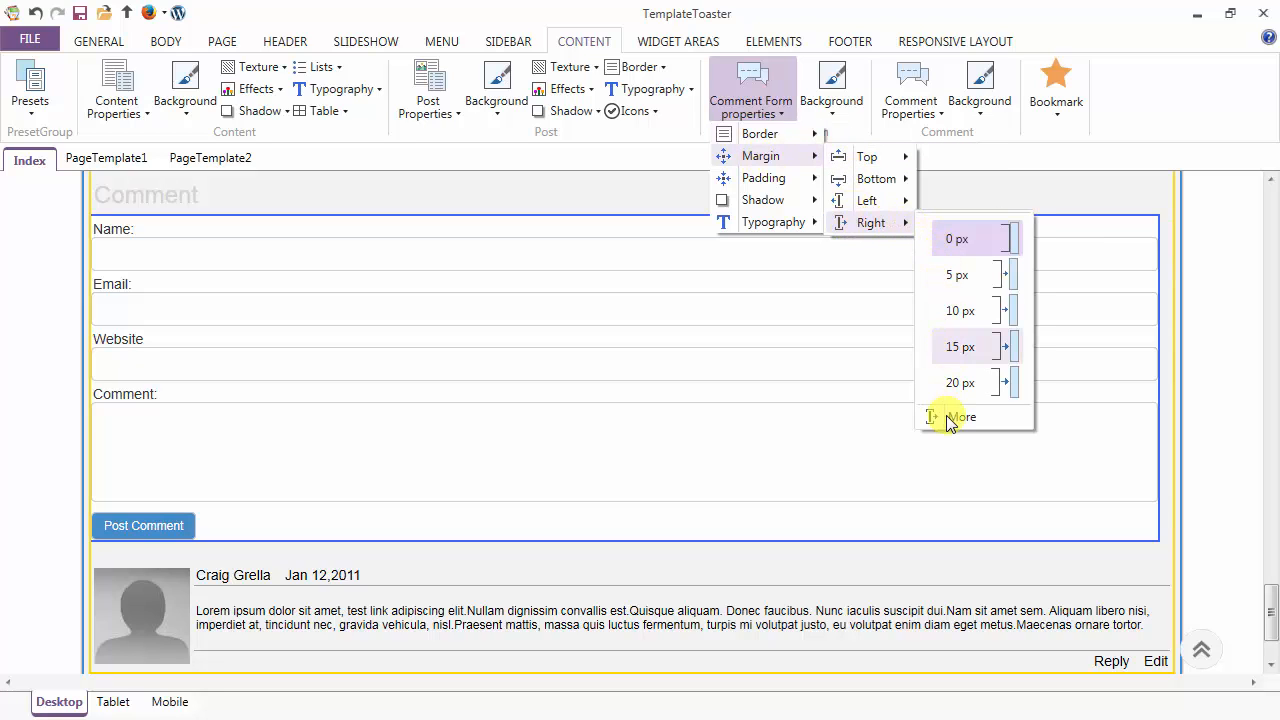
pyautogui.click(948, 418)
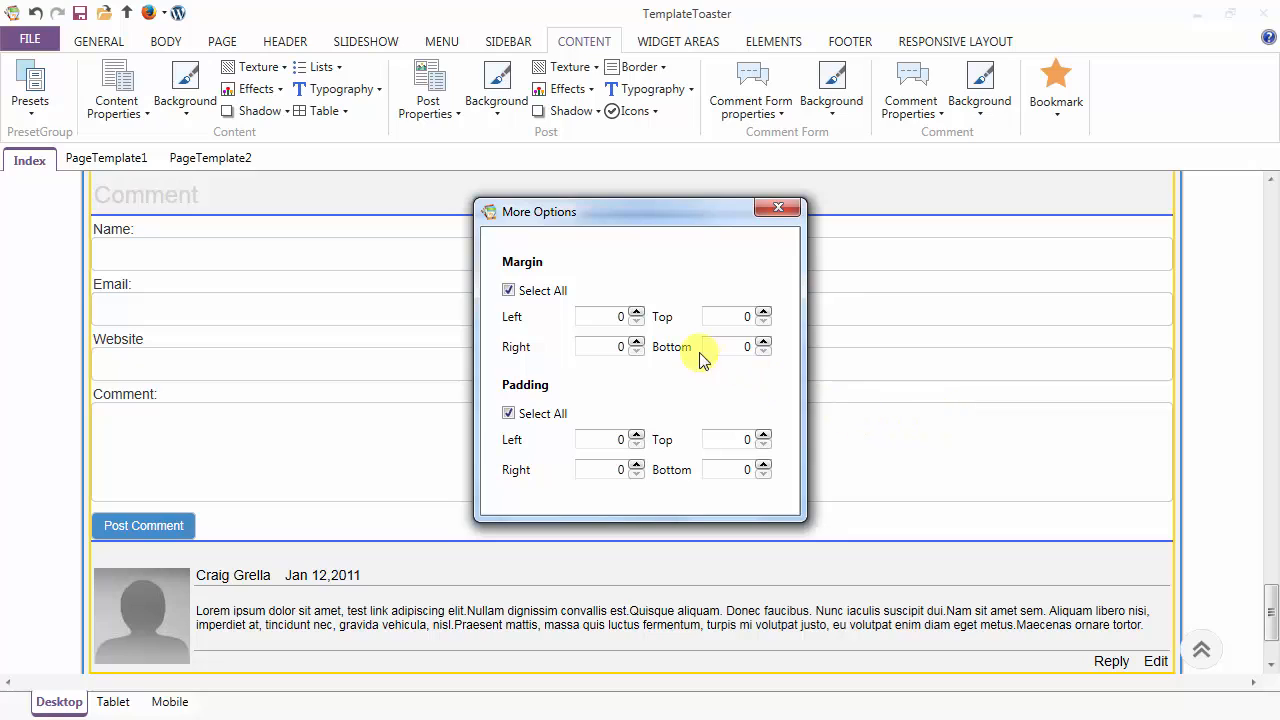
pyautogui.click(637, 312)
pyautogui.click(637, 312)
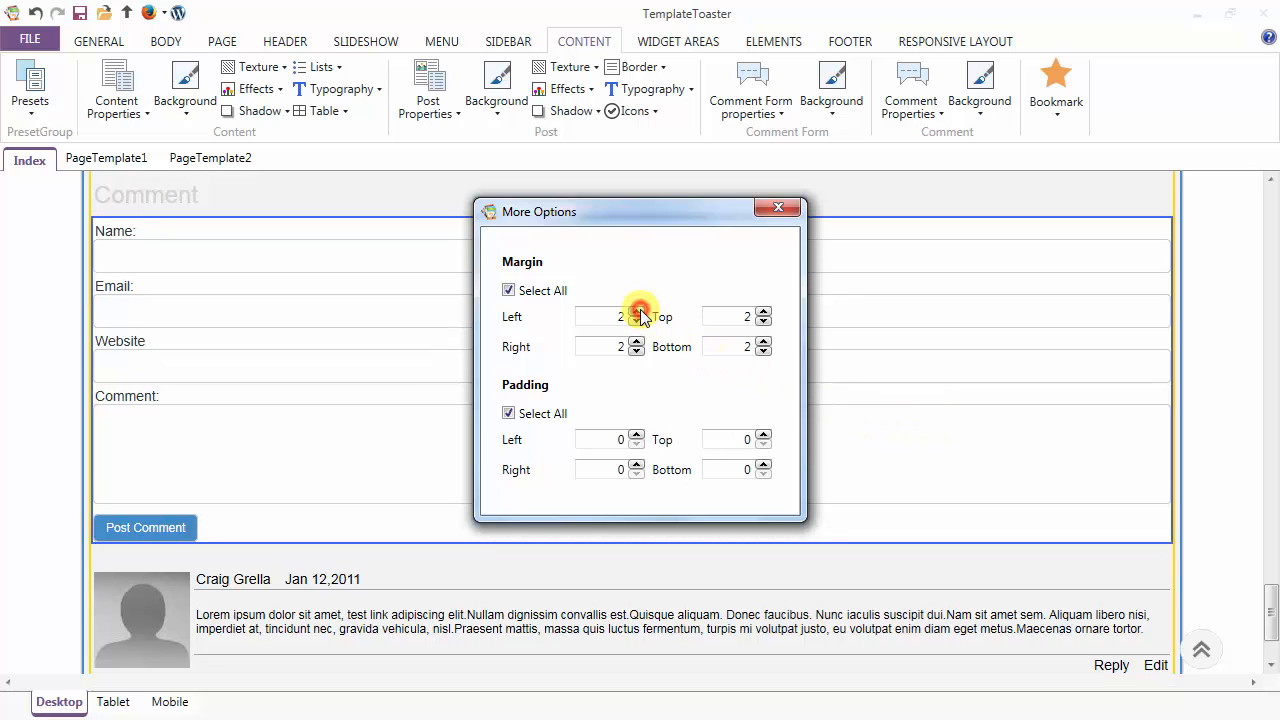
pyautogui.click(637, 312)
pyautogui.click(637, 312)
pyautogui.click(637, 312)
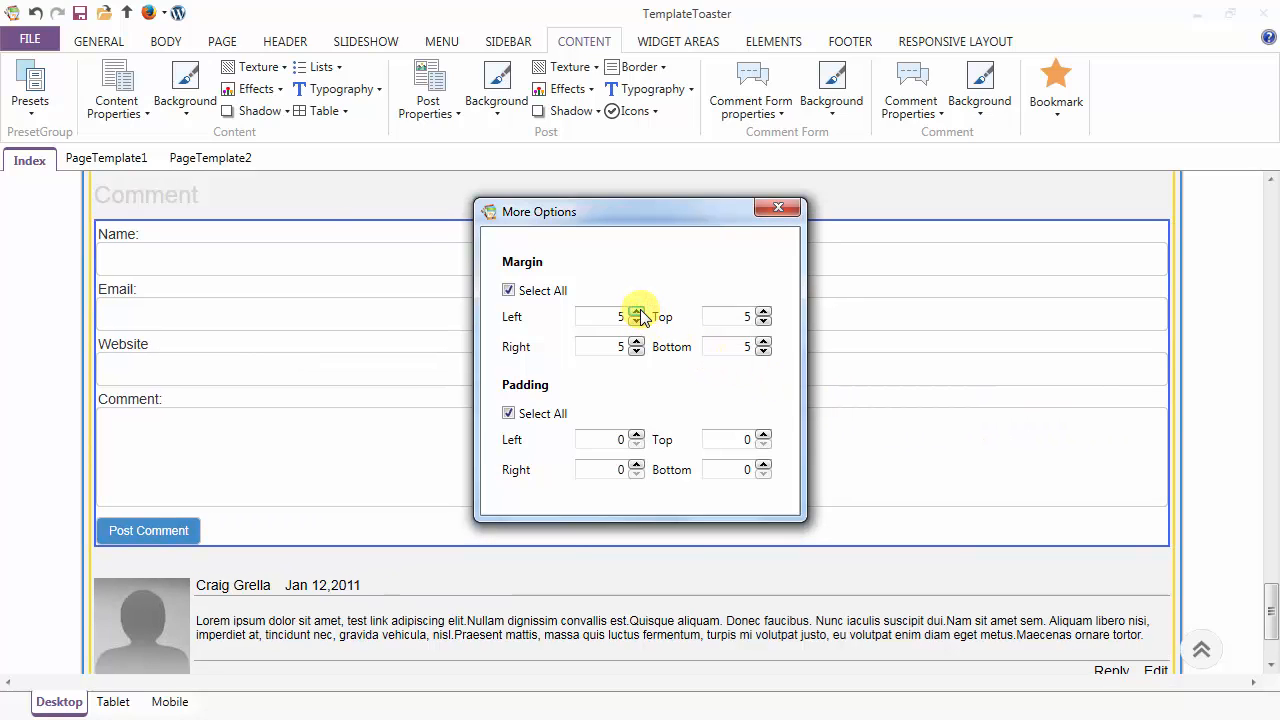
pyautogui.click(636, 435)
pyautogui.click(636, 435)
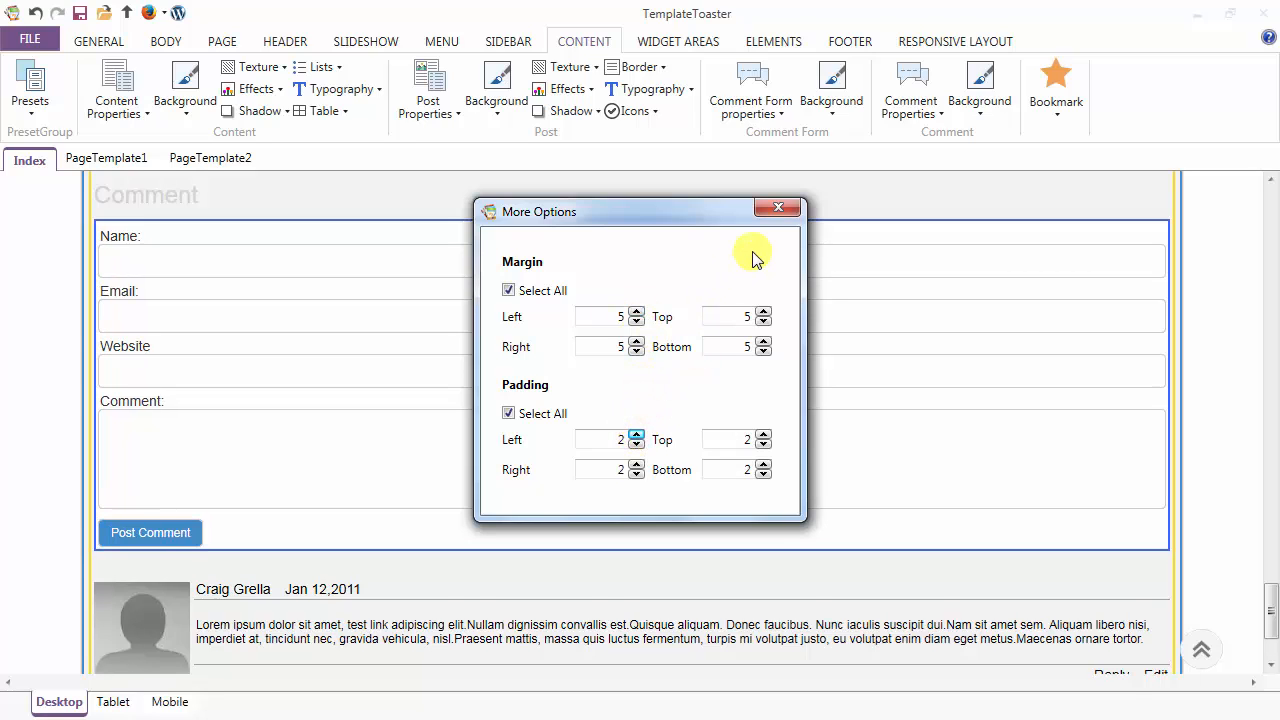
pyautogui.click(777, 207)
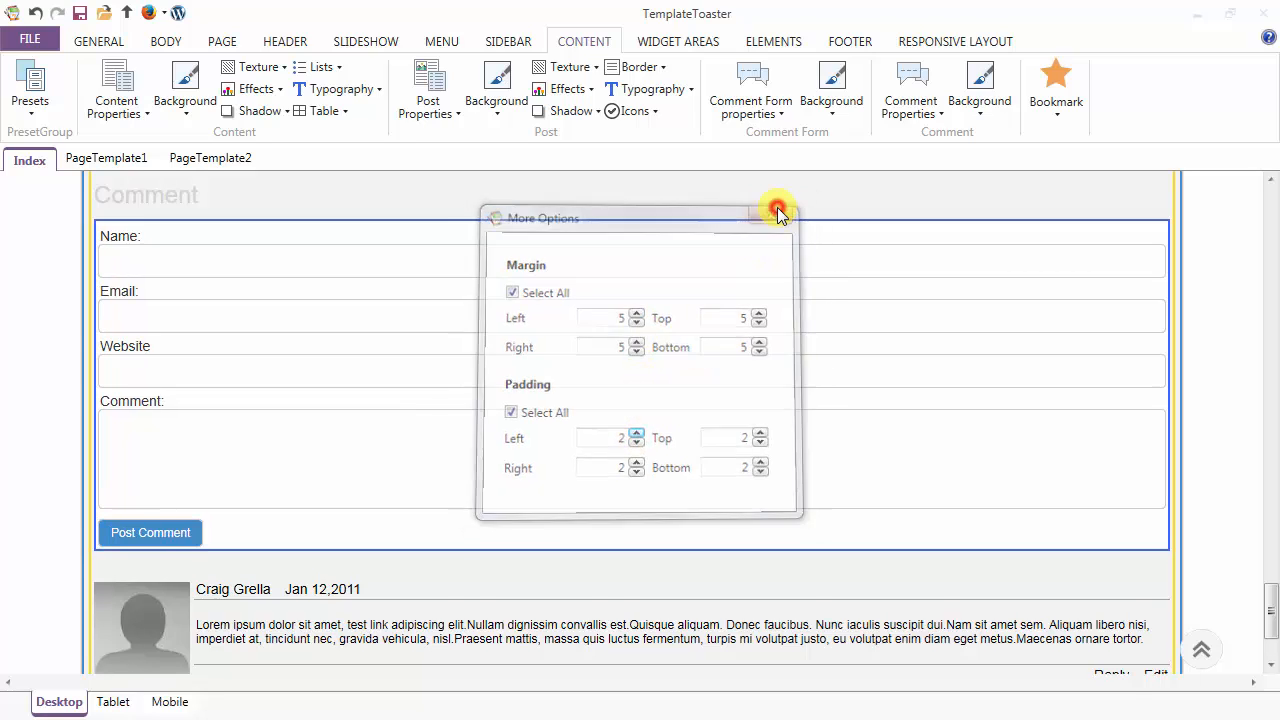
# Step: Apply the first preset of the Shadow group to the comment form
pyautogui.click(743, 94)
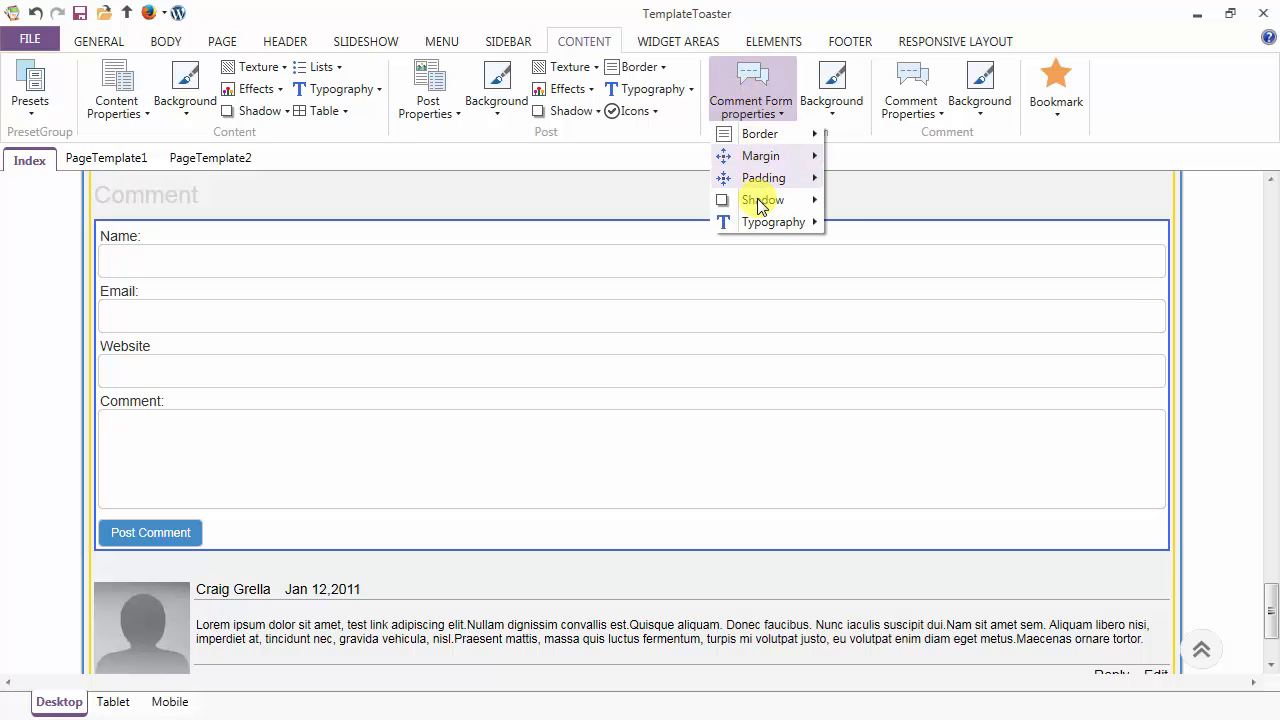
pyautogui.moveTo(760, 203)
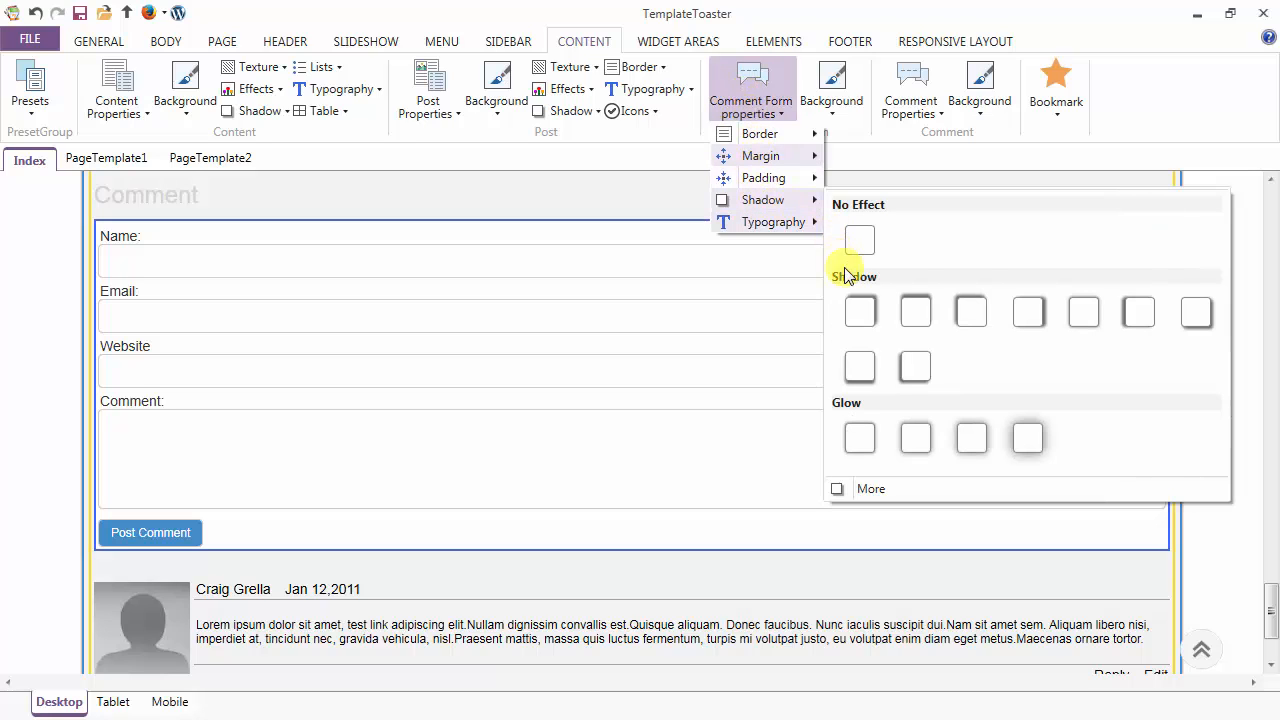
pyautogui.moveTo(858, 300)
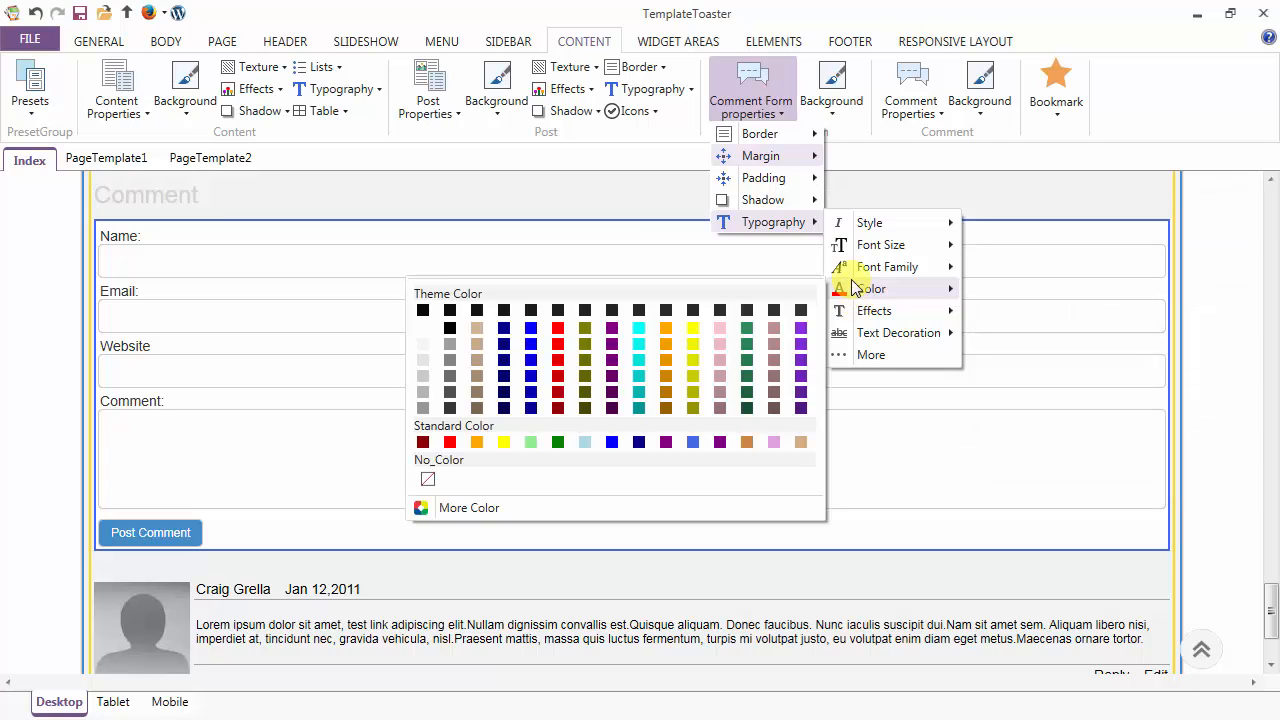
pyautogui.moveTo(800, 204)
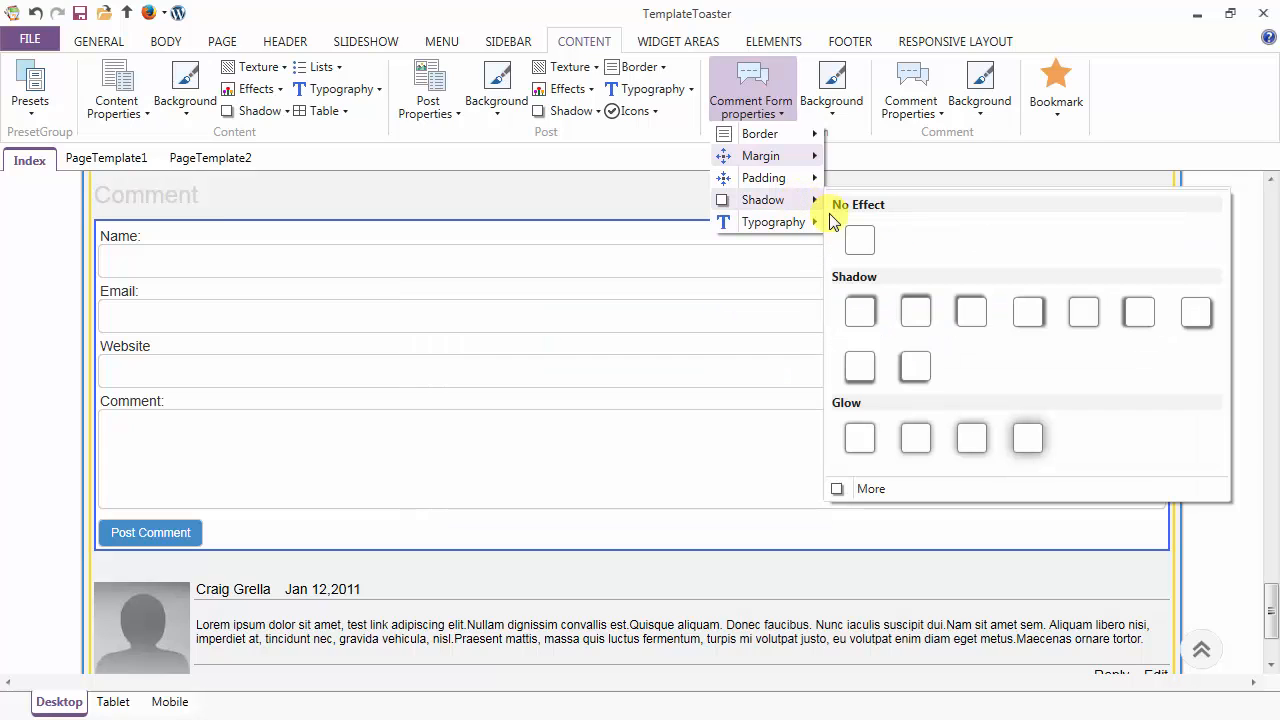
pyautogui.click(857, 310)
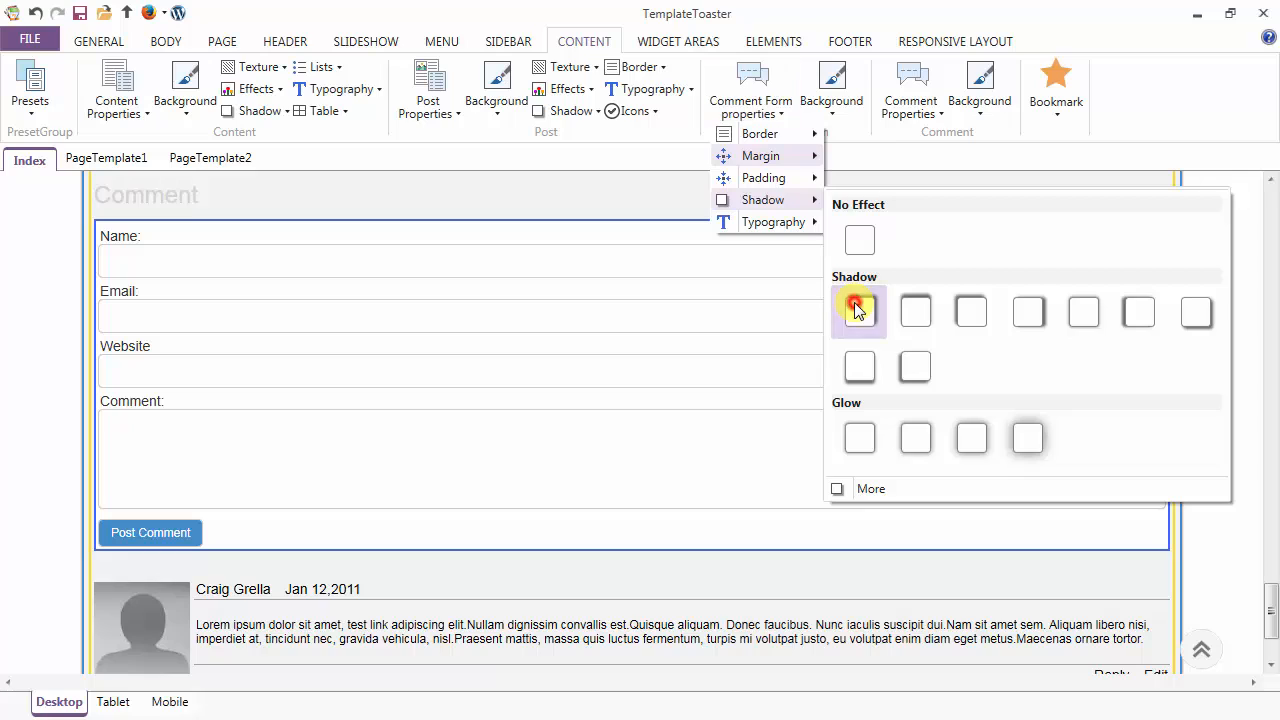
# Step: Set the font size of the comment form's typography to 14
pyautogui.click(748, 91)
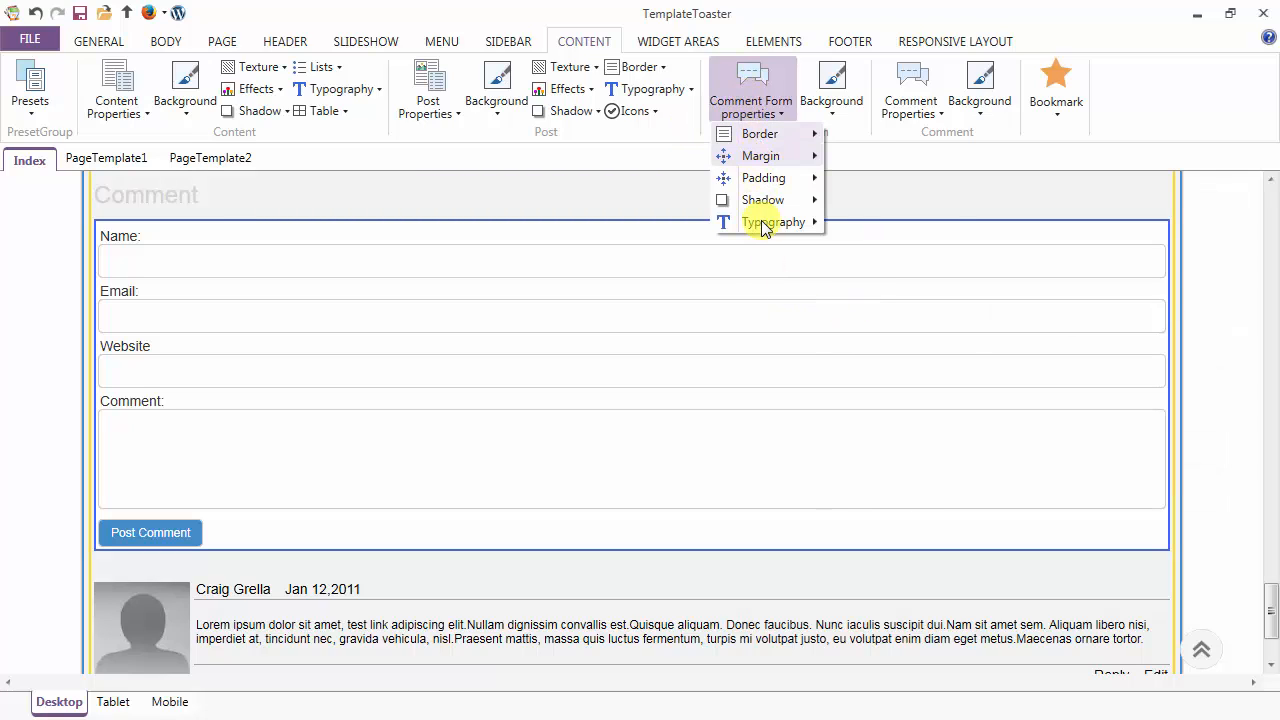
pyautogui.moveTo(768, 226)
pyautogui.moveTo(862, 228)
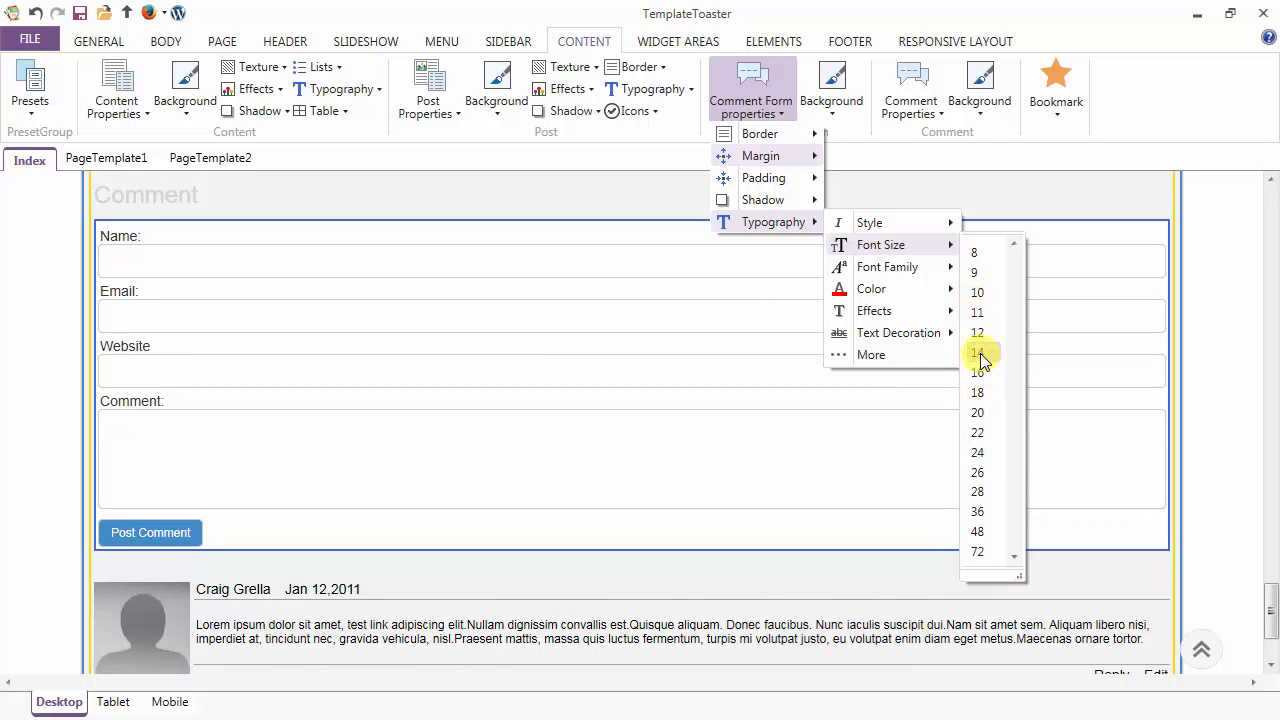
pyautogui.click(979, 356)
pyautogui.click(751, 97)
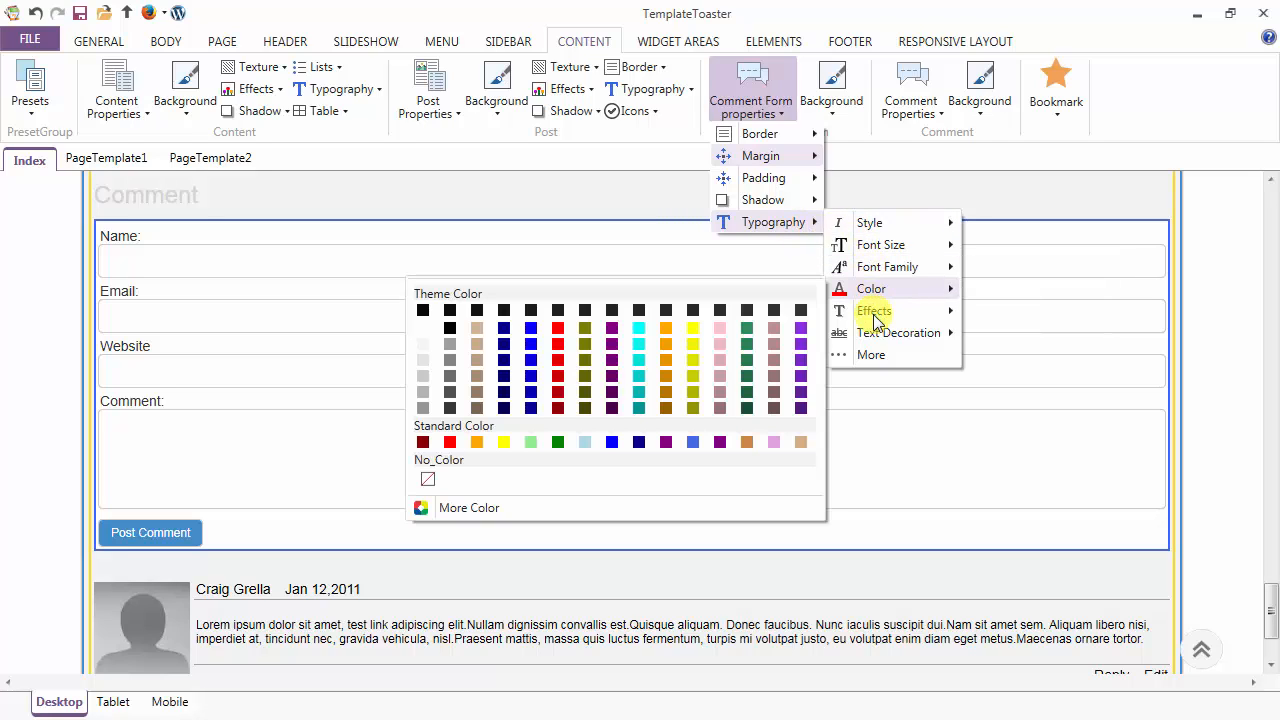
pyautogui.moveTo(877, 340)
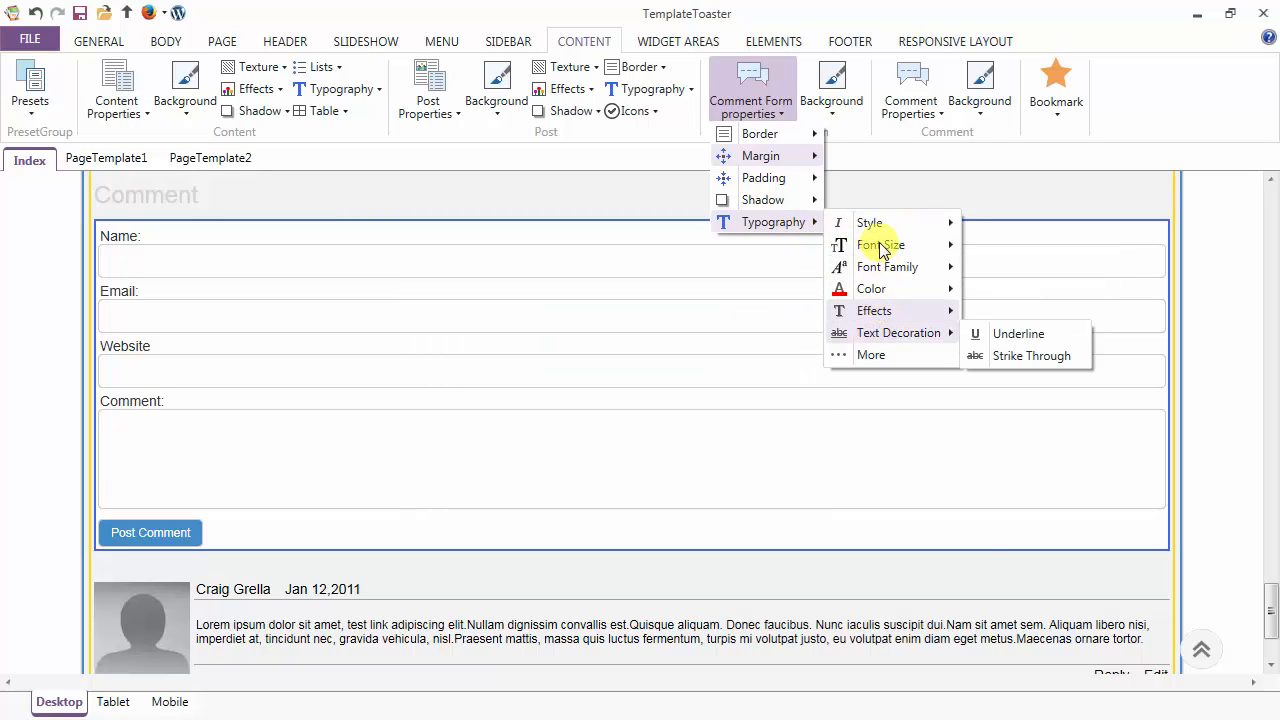
pyautogui.click(740, 101)
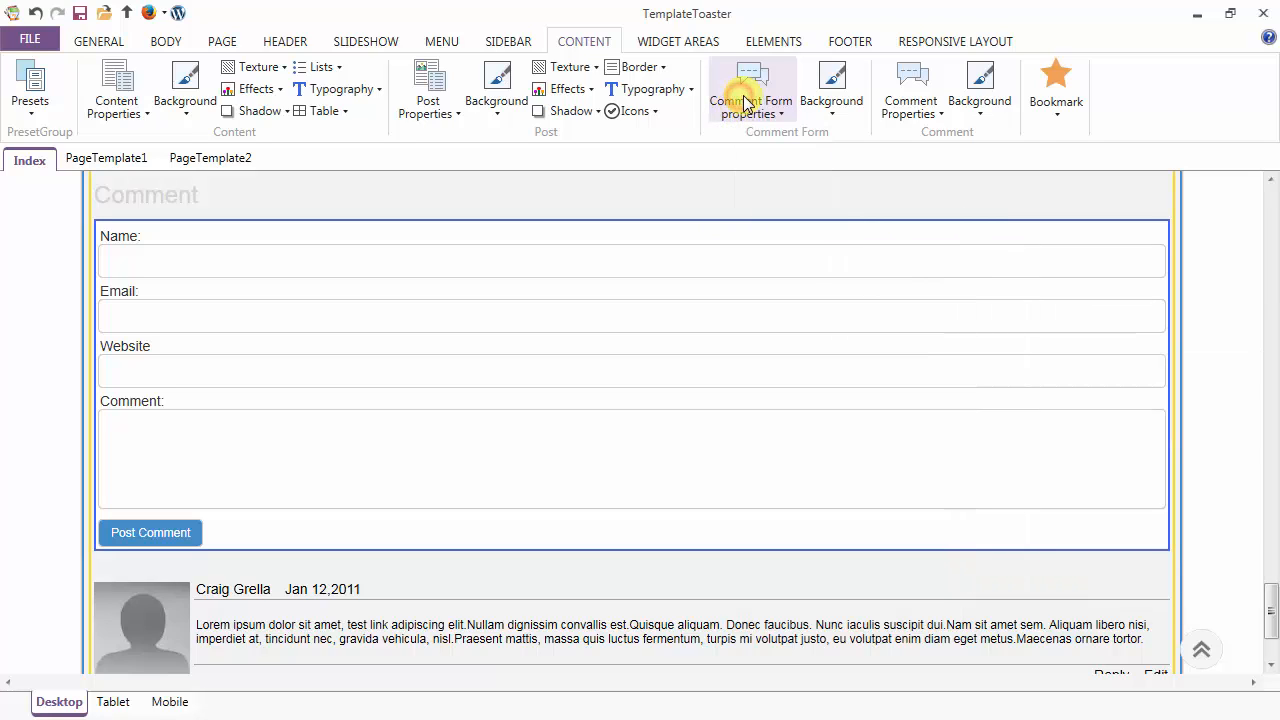
# Step: Change the comment form's background colour to light grey
pyautogui.click(827, 82)
pyautogui.click(827, 82)
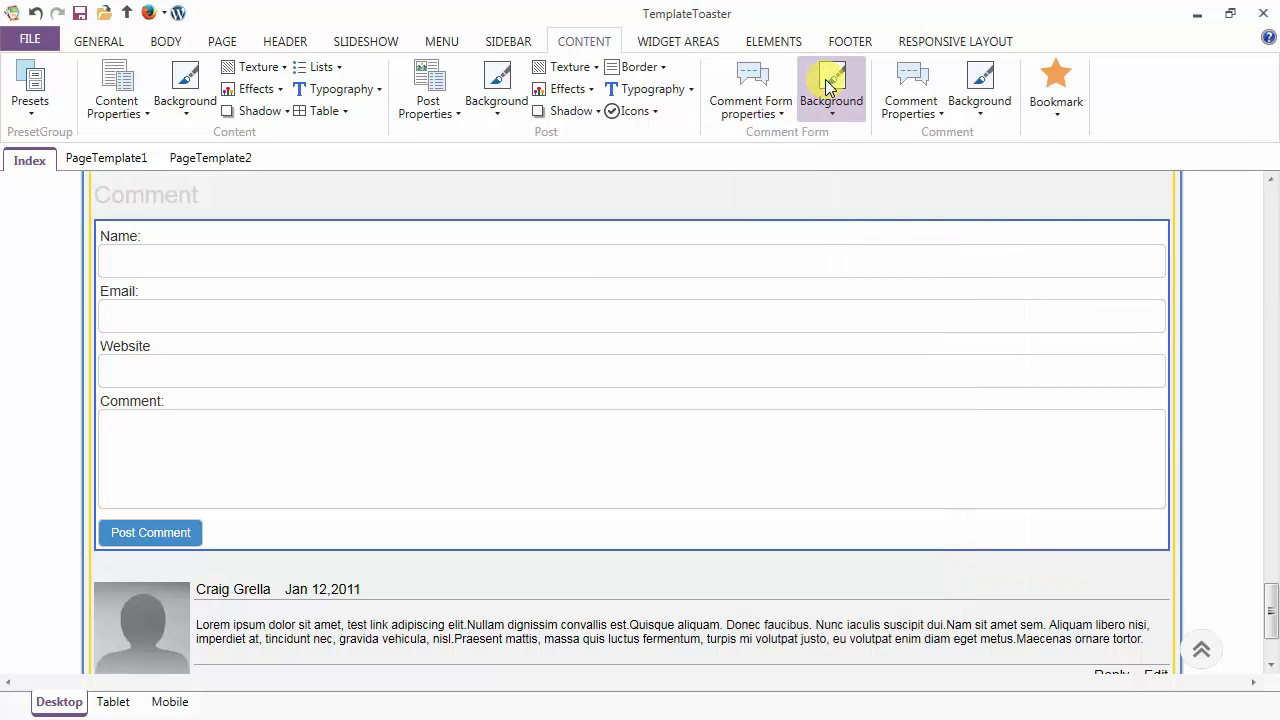
pyautogui.click(825, 258)
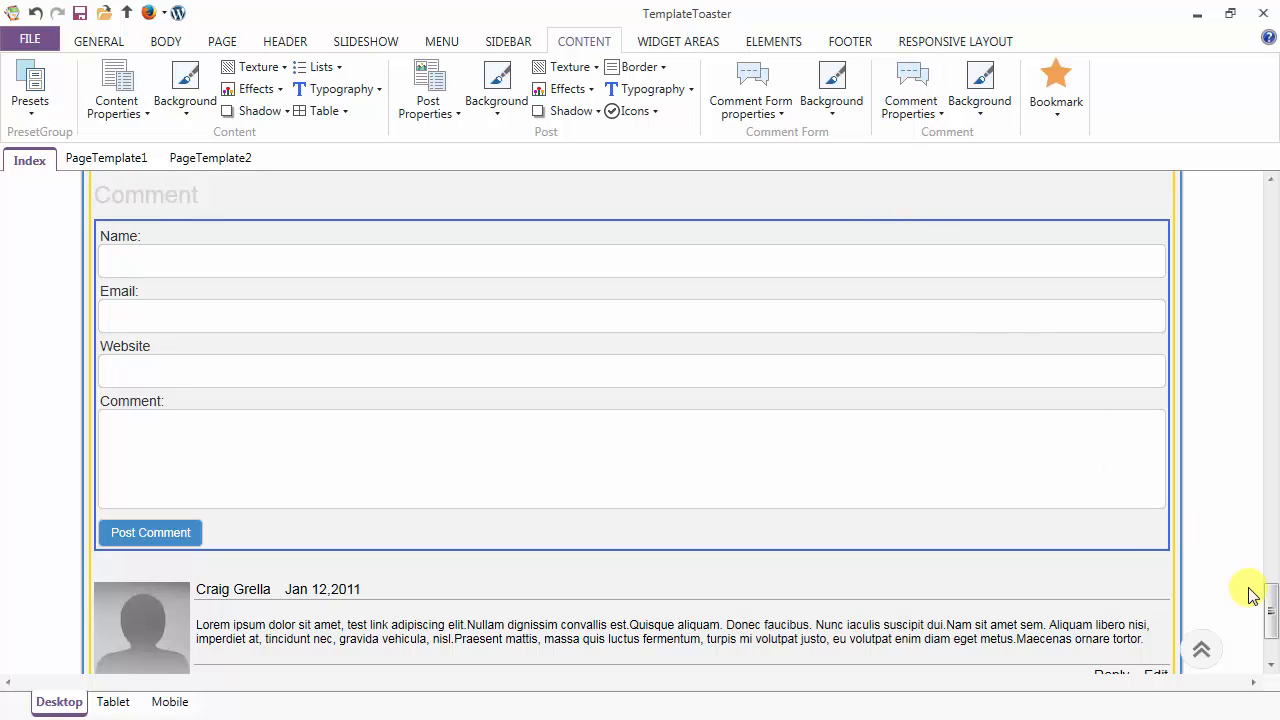
# Step: Turn the image display in the comment off and back on
pyautogui.moveTo(1270, 607); pyautogui.dragTo(1270, 630)
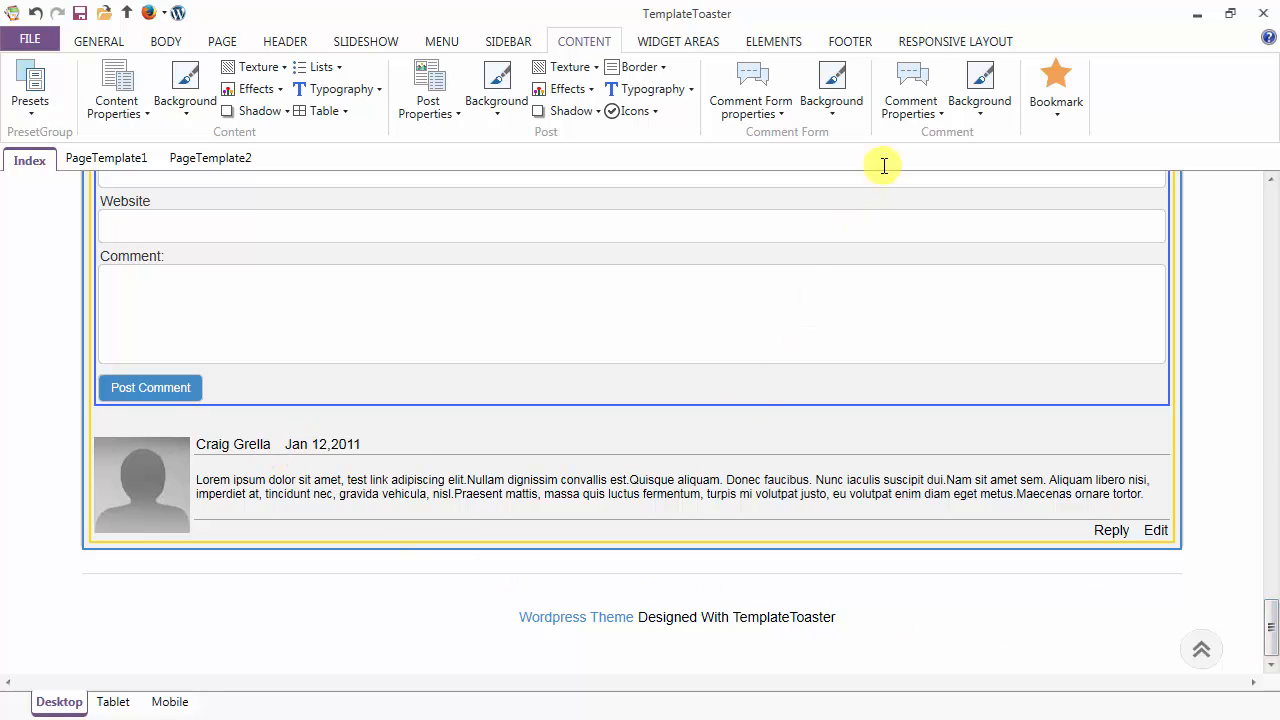
pyautogui.click(910, 101)
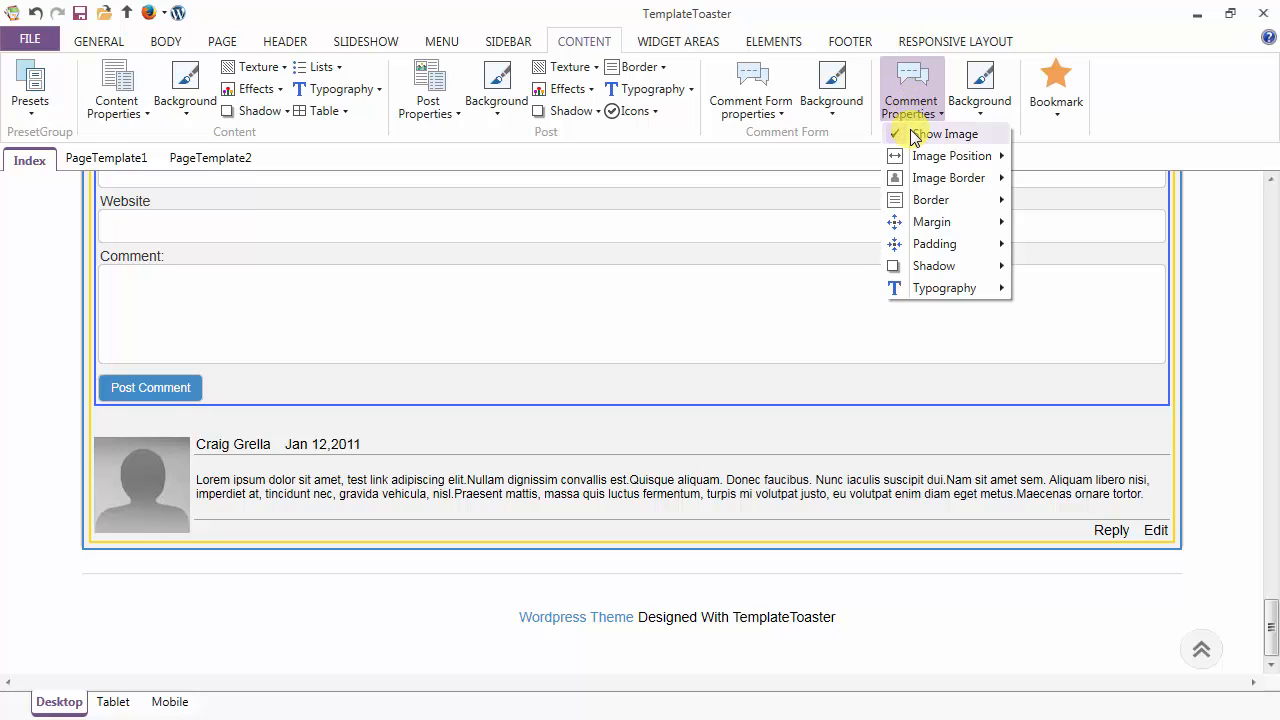
pyautogui.click(930, 134)
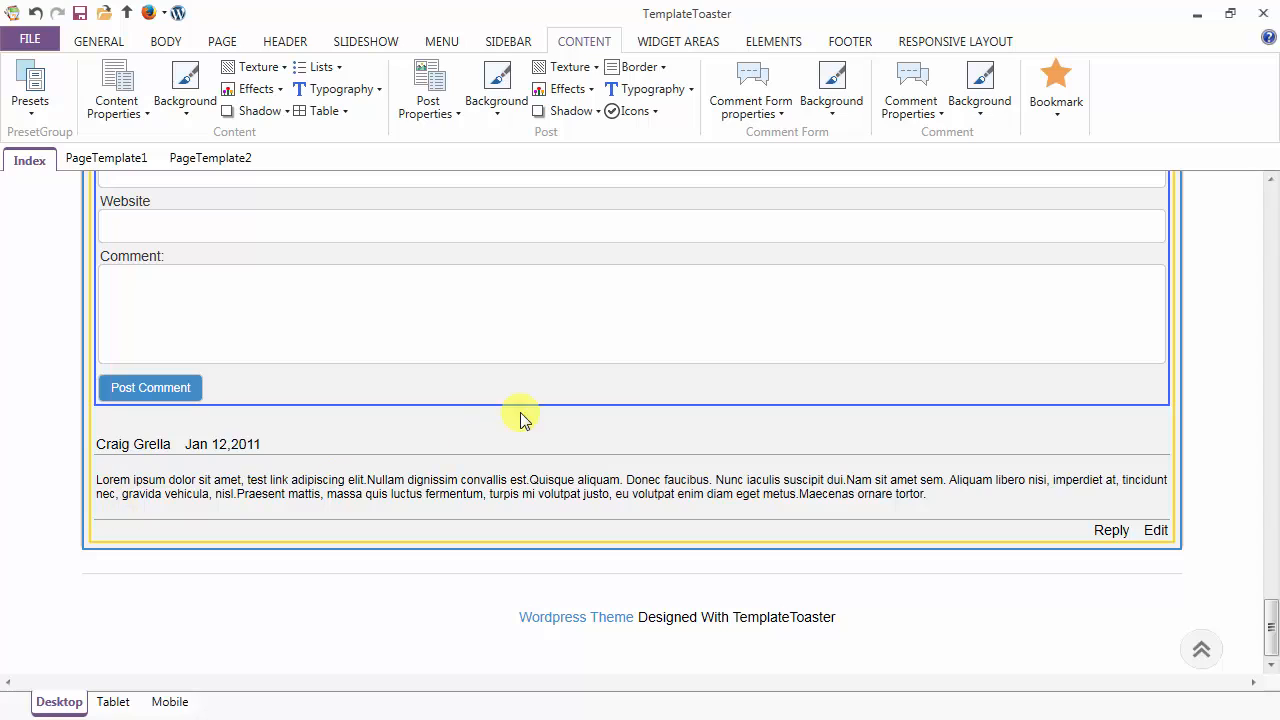
pyautogui.click(900, 115)
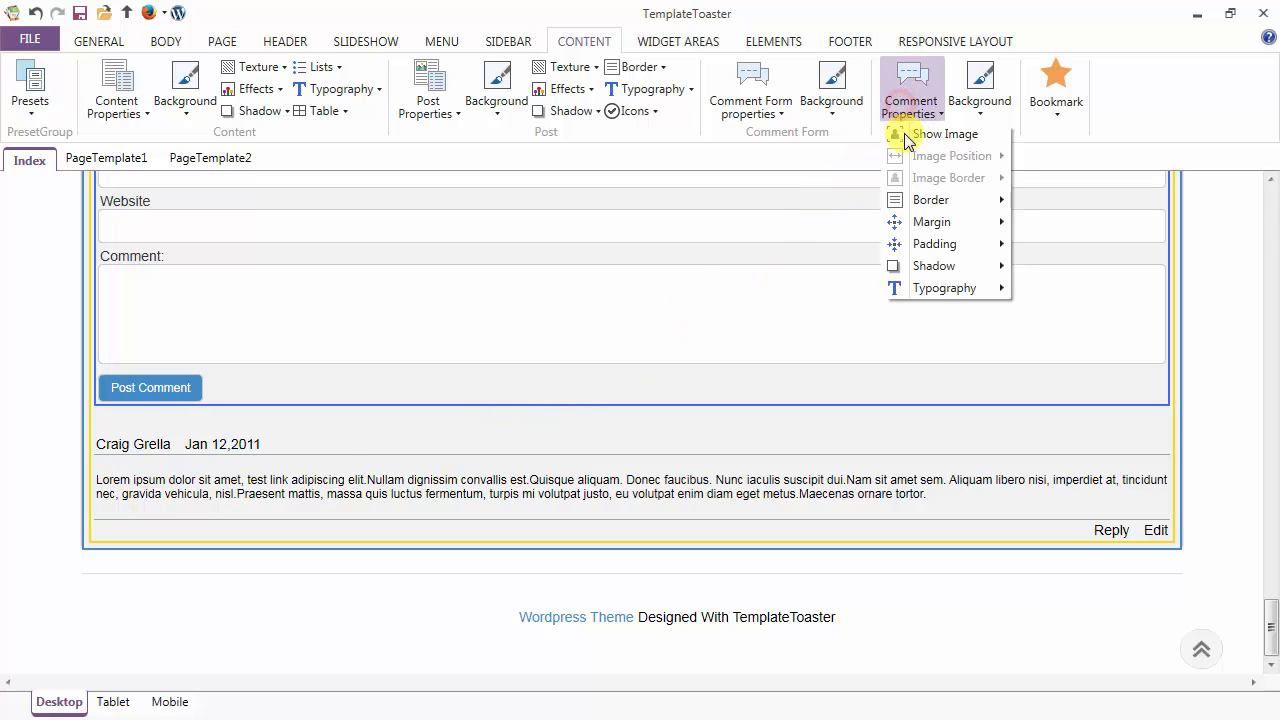
pyautogui.click(904, 133)
# Step: Set the image position in the comment to Right
pyautogui.click(910, 107)
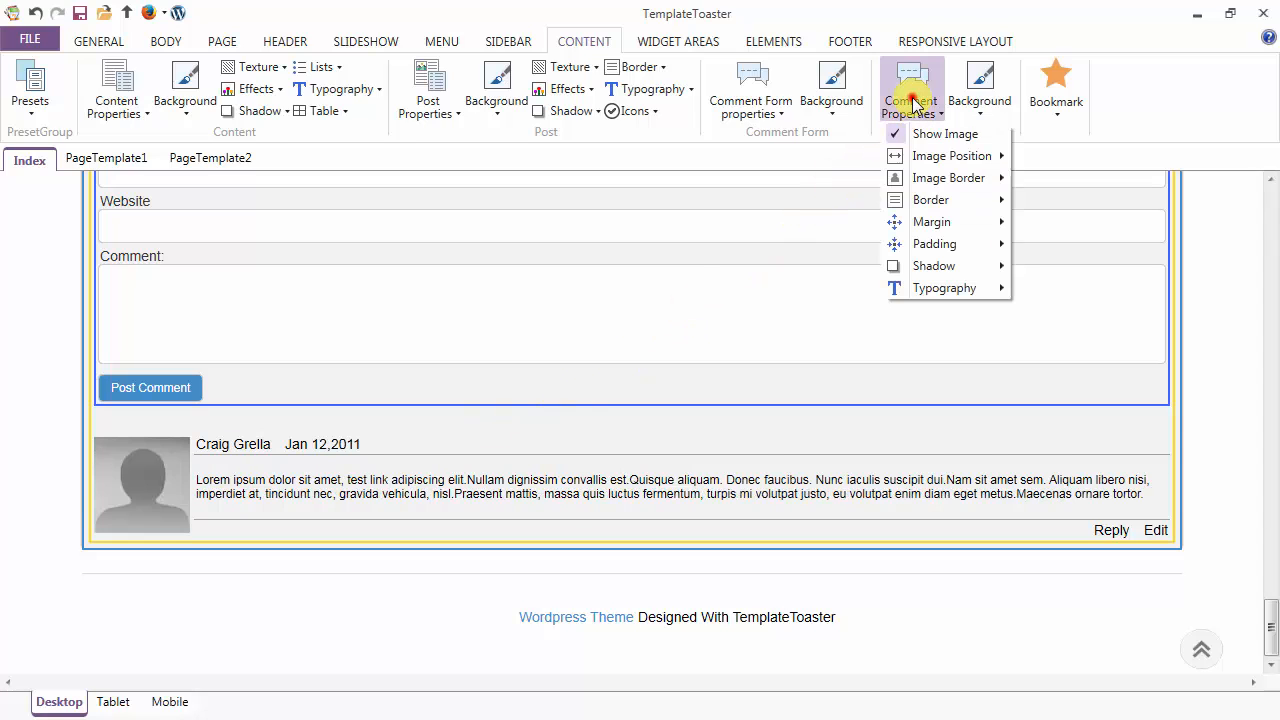
pyautogui.moveTo(918, 162)
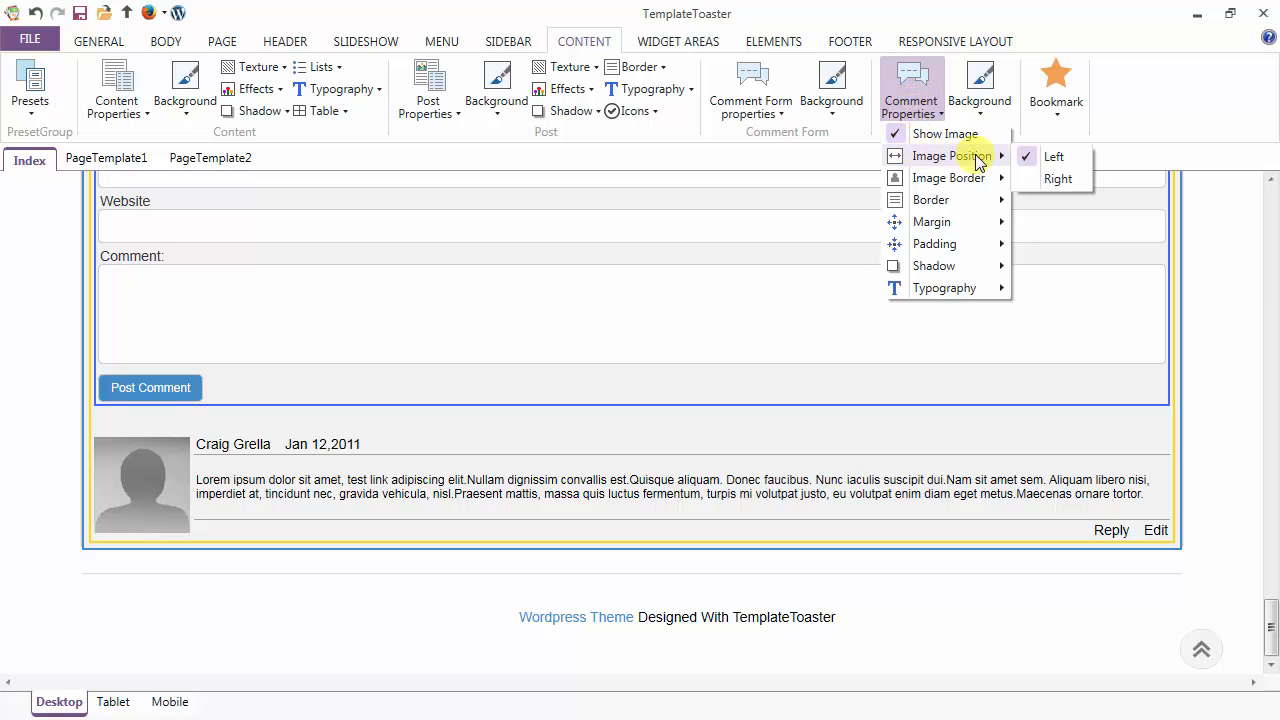
pyautogui.click(1045, 178)
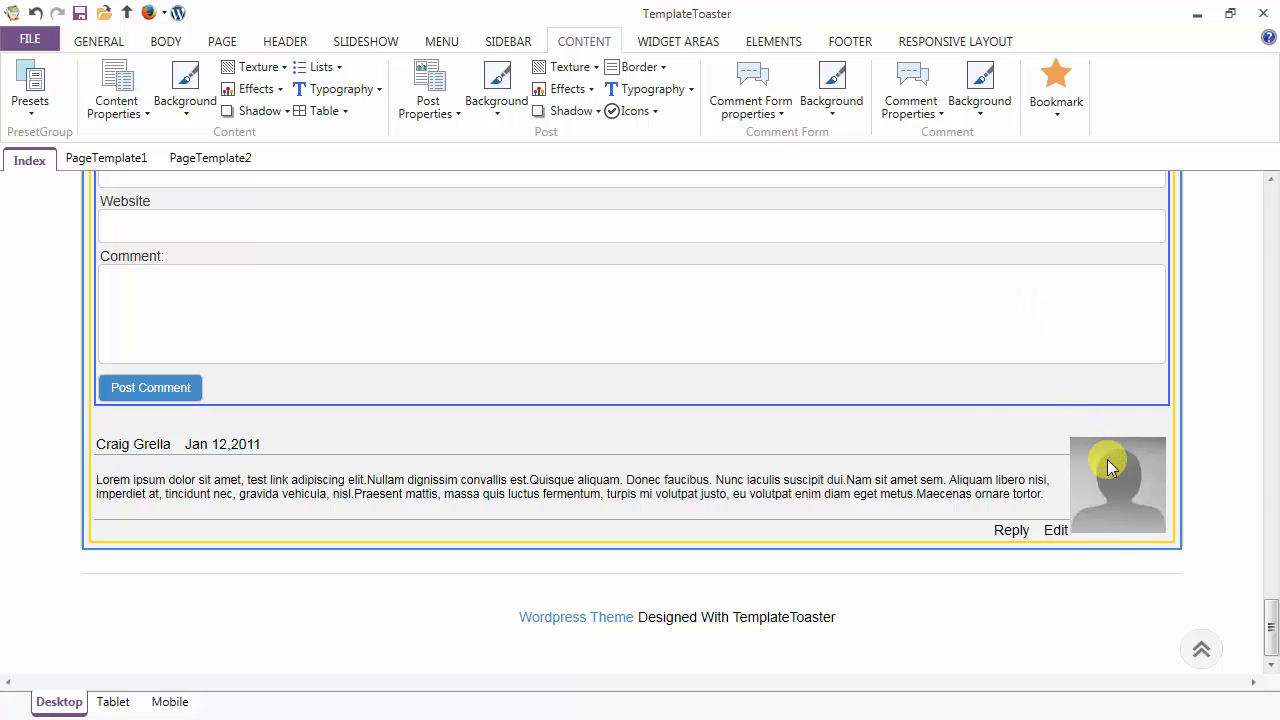
# Step: Give the comment's image a blue border with a thickness of 2 px
pyautogui.click(912, 108)
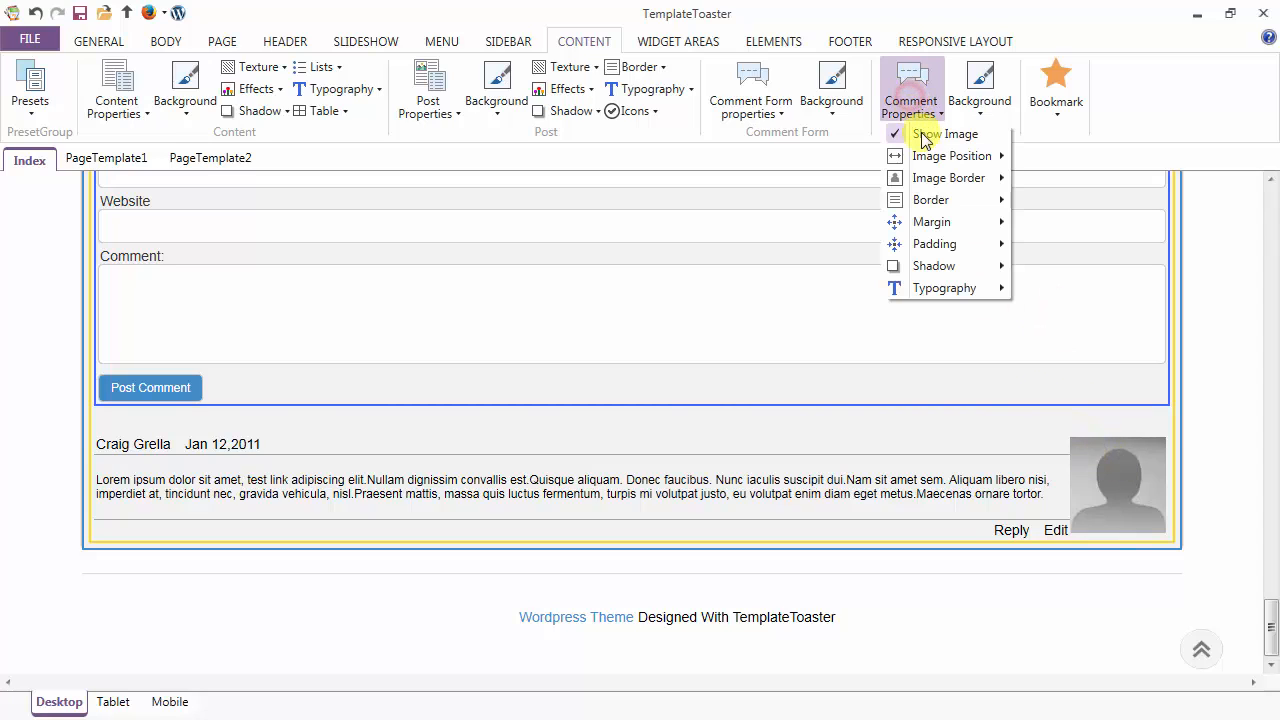
pyautogui.moveTo(930, 185)
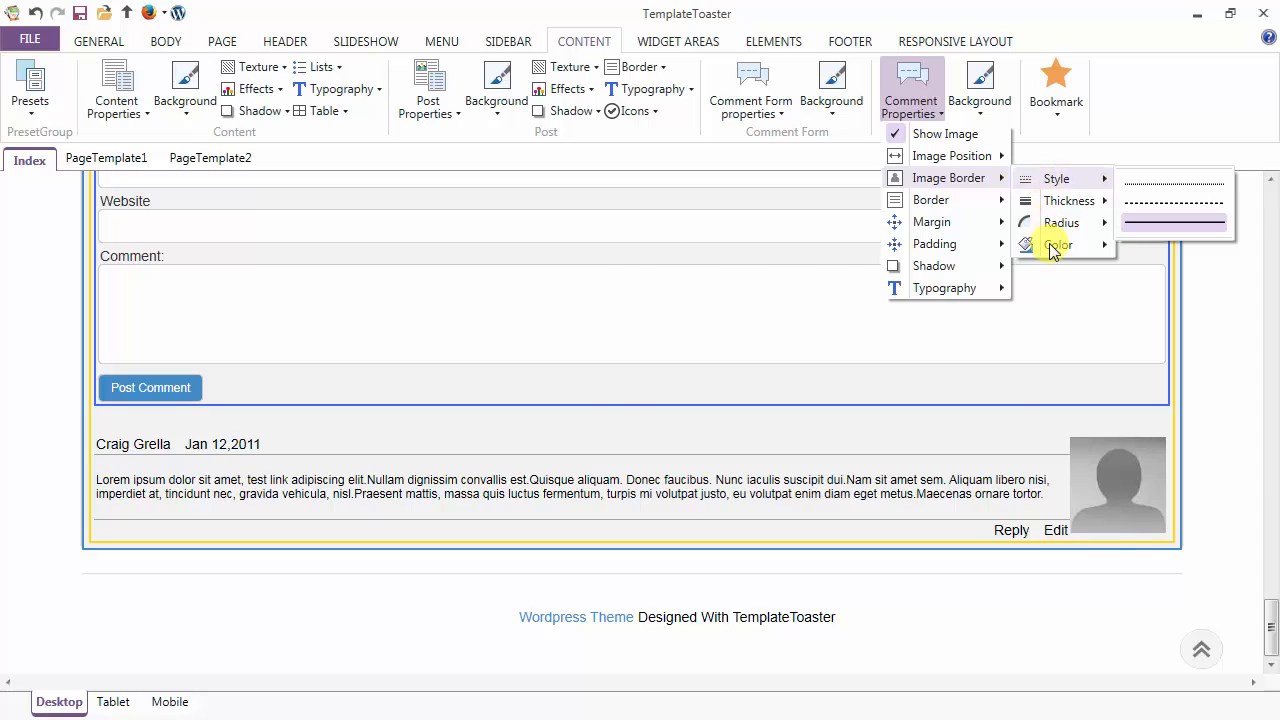
pyautogui.moveTo(1051, 247)
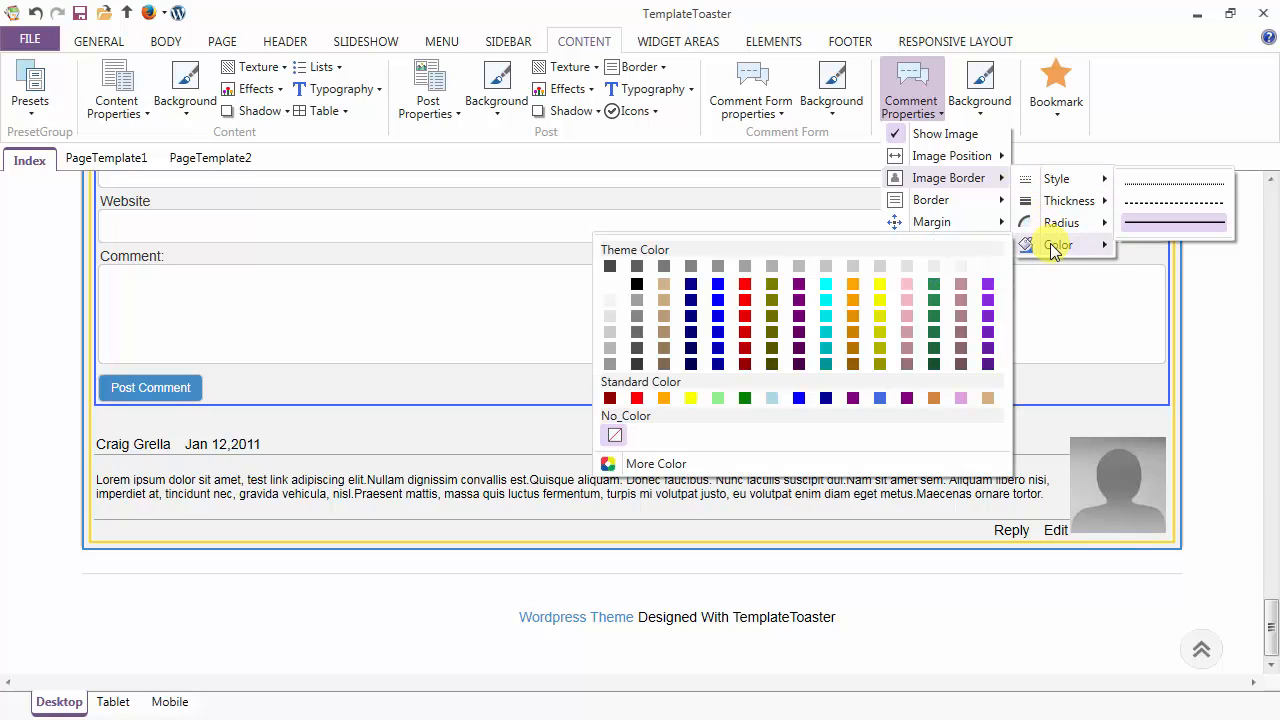
pyautogui.click(880, 365)
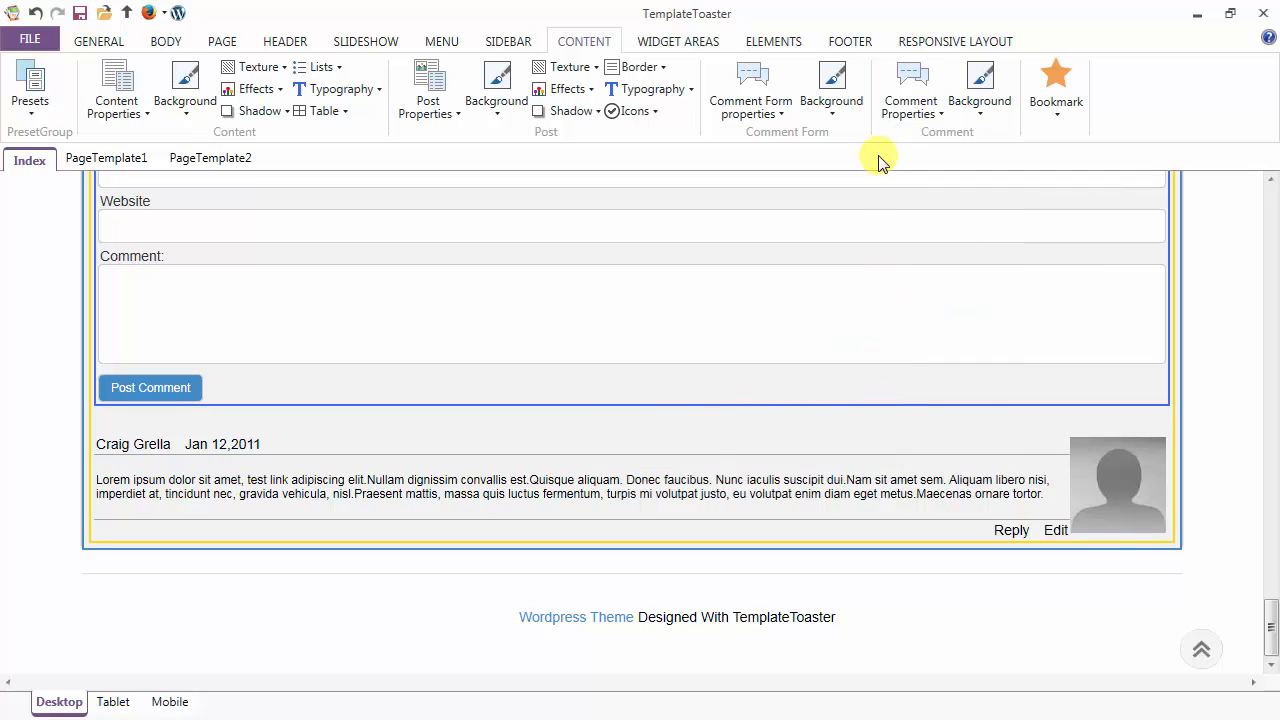
pyautogui.click(910, 82)
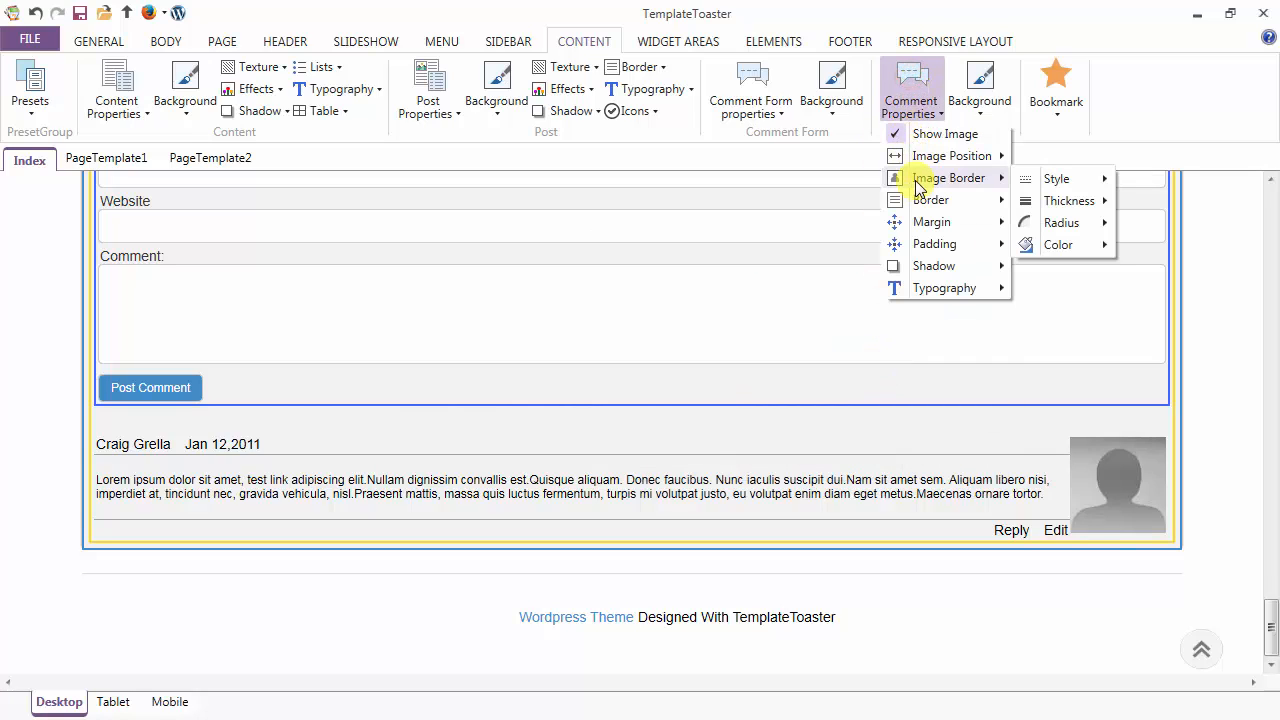
pyautogui.moveTo(1062, 202)
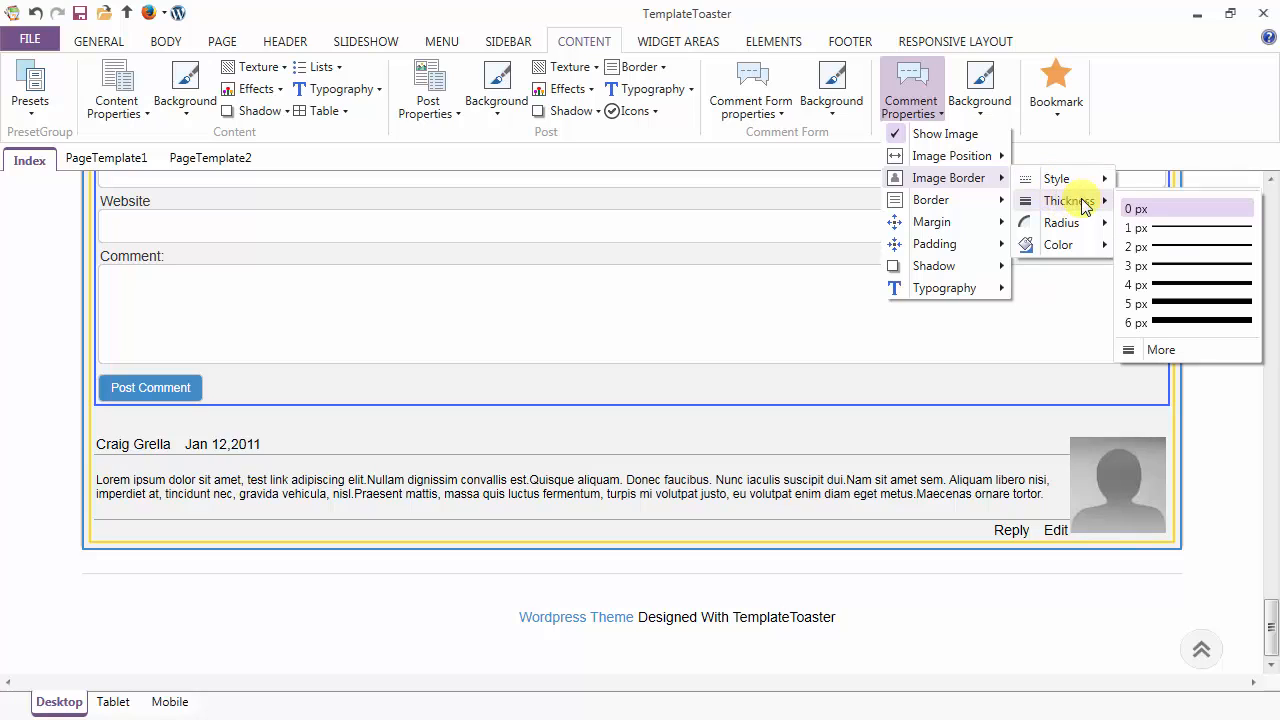
pyautogui.click(1143, 246)
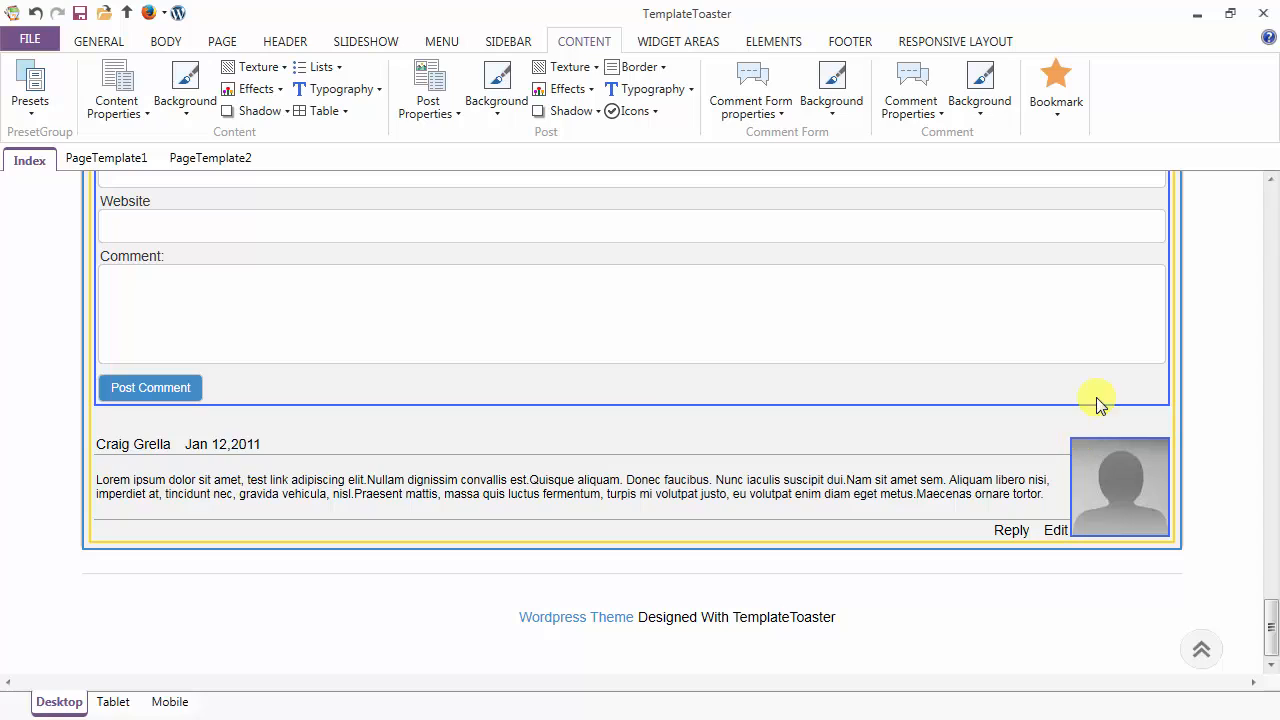
# Step: Give the whole comment box a border 2 px thick in the standard royal blue colour
pyautogui.click(903, 97)
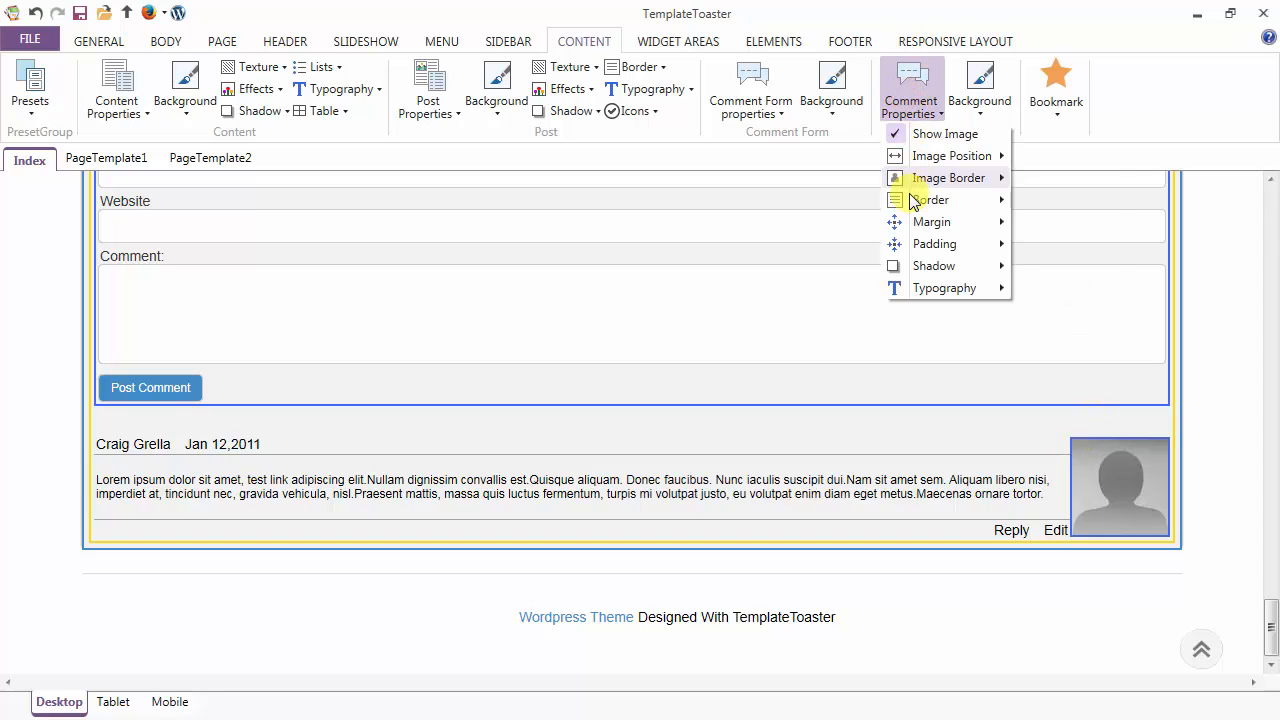
pyautogui.moveTo(913, 204)
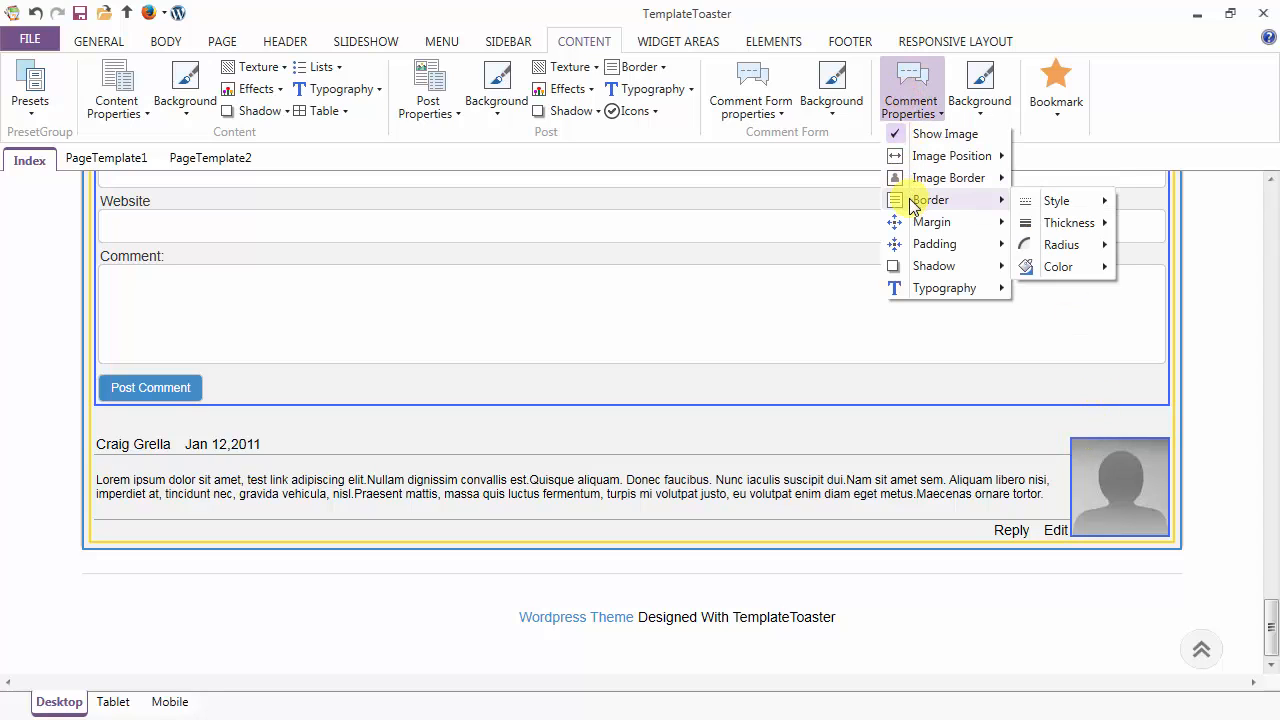
pyautogui.moveTo(1041, 222)
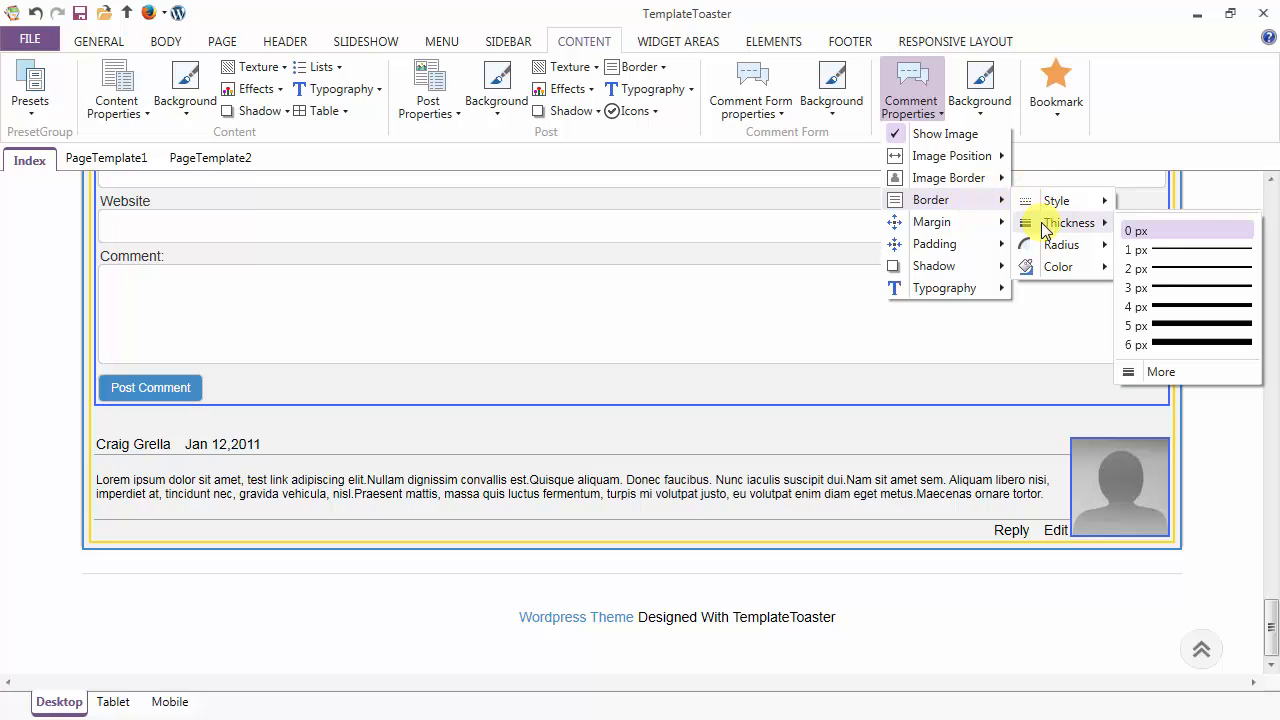
pyautogui.click(1144, 272)
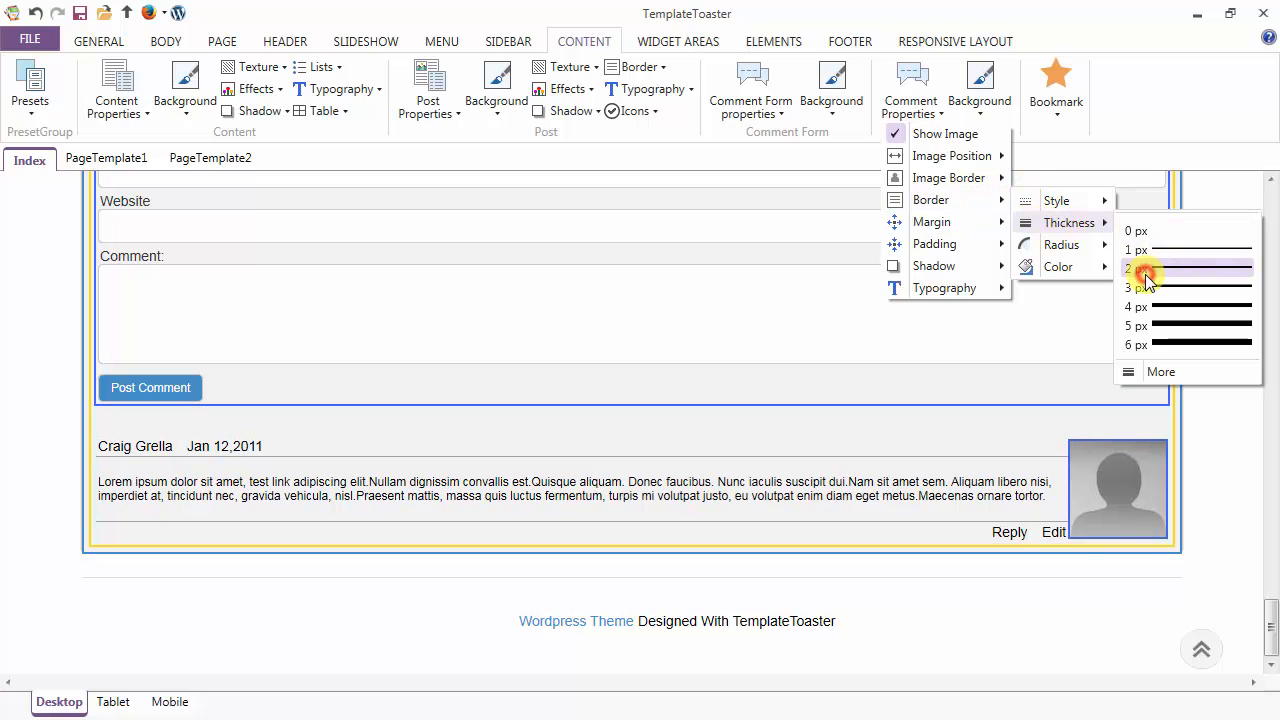
pyautogui.click(912, 104)
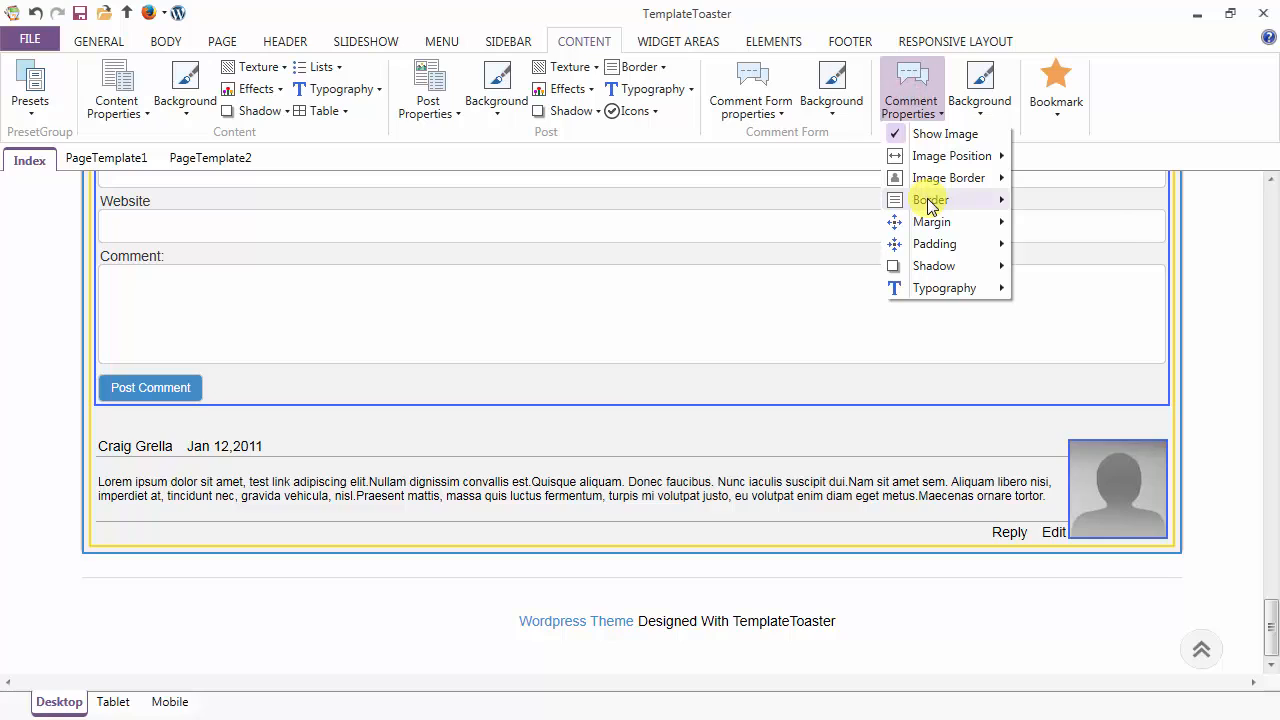
pyautogui.moveTo(930, 205)
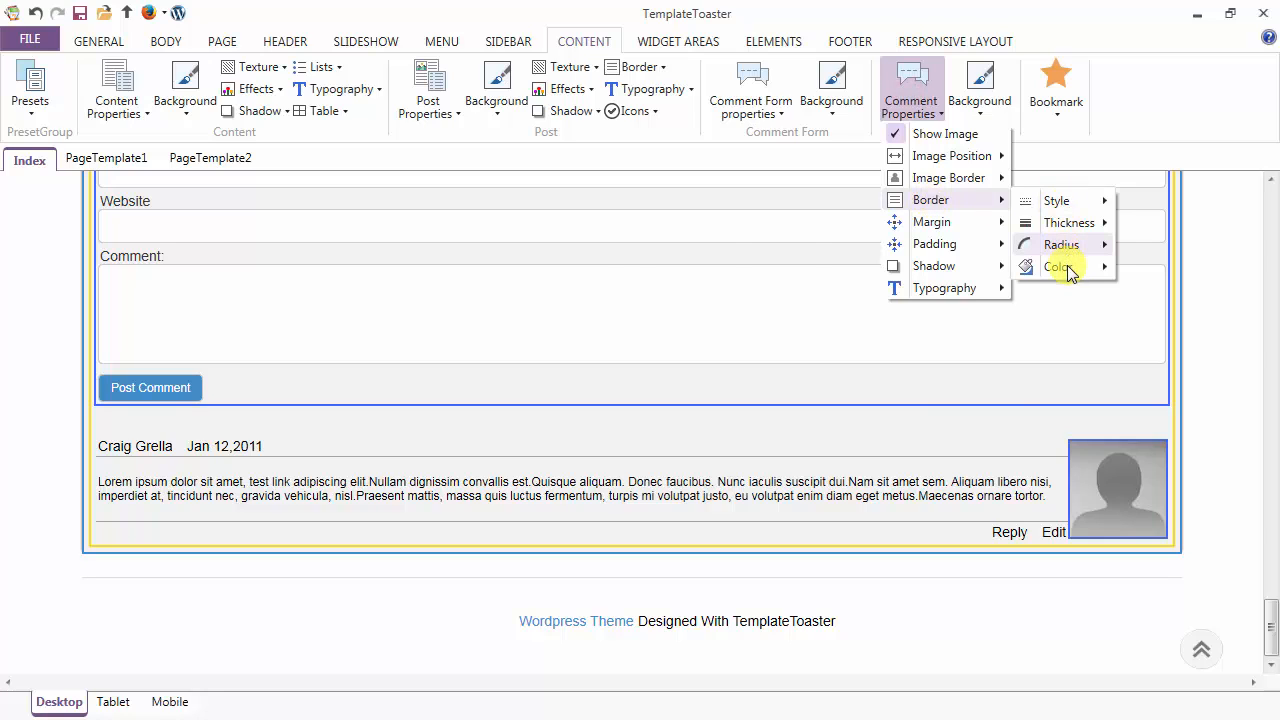
pyautogui.moveTo(1065, 268)
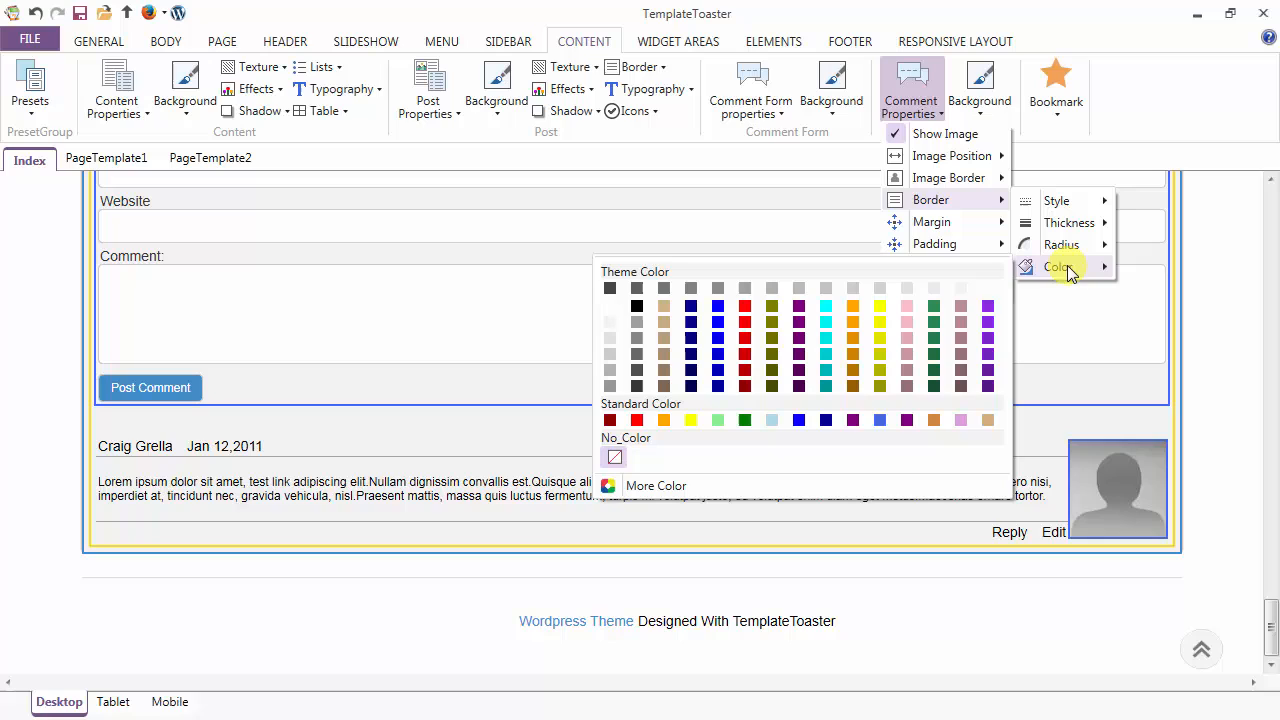
pyautogui.click(877, 421)
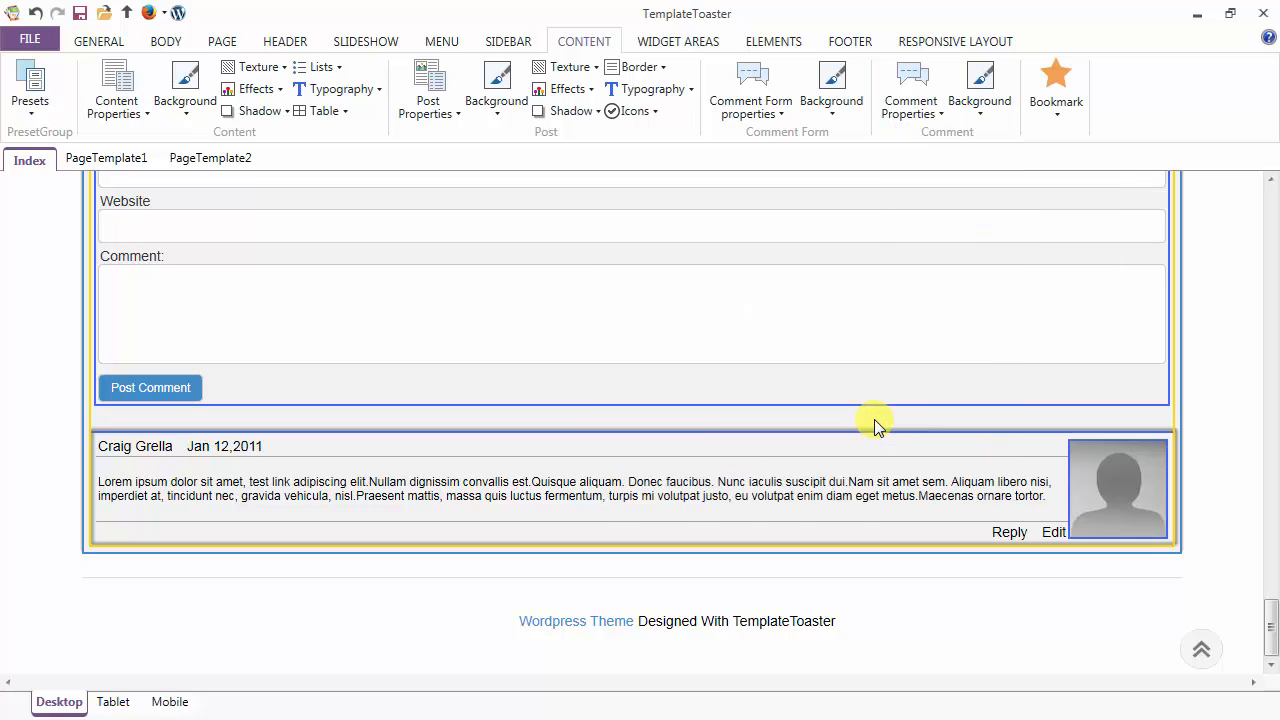
# Step: Set the comment's margin to 4 and its padding to 2 on all four sides
pyautogui.click(910, 98)
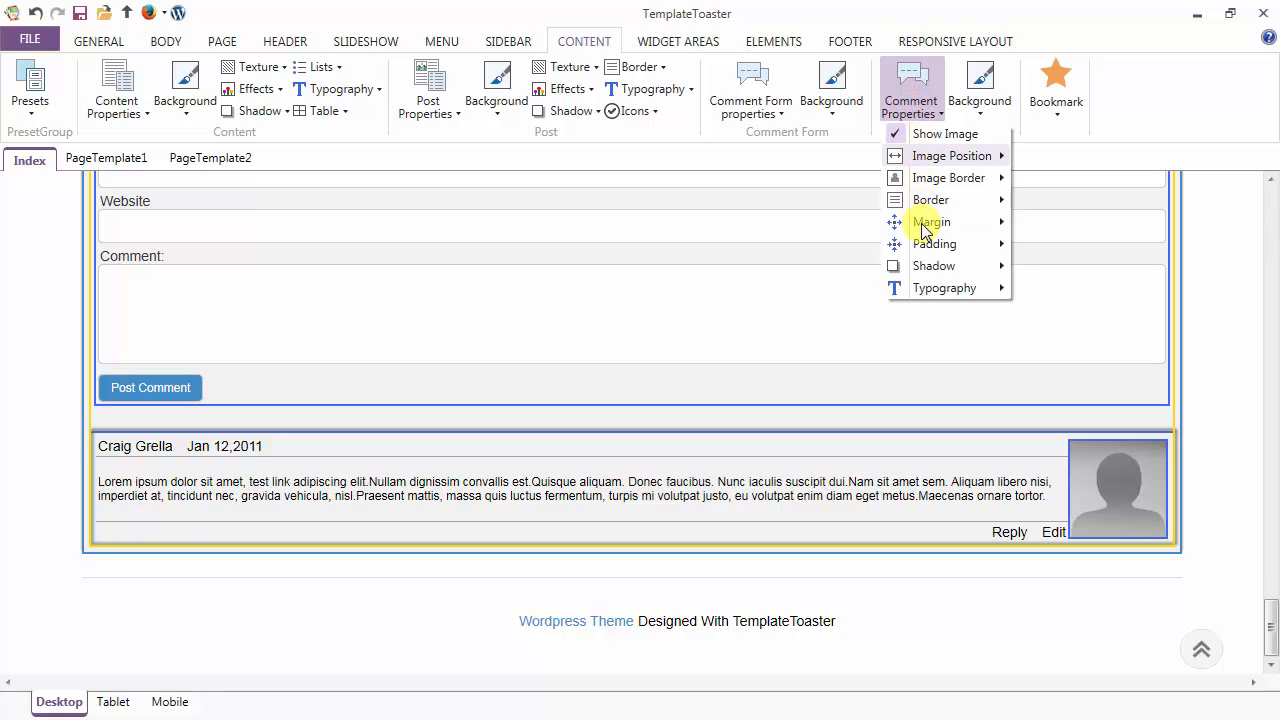
pyautogui.click(986, 224)
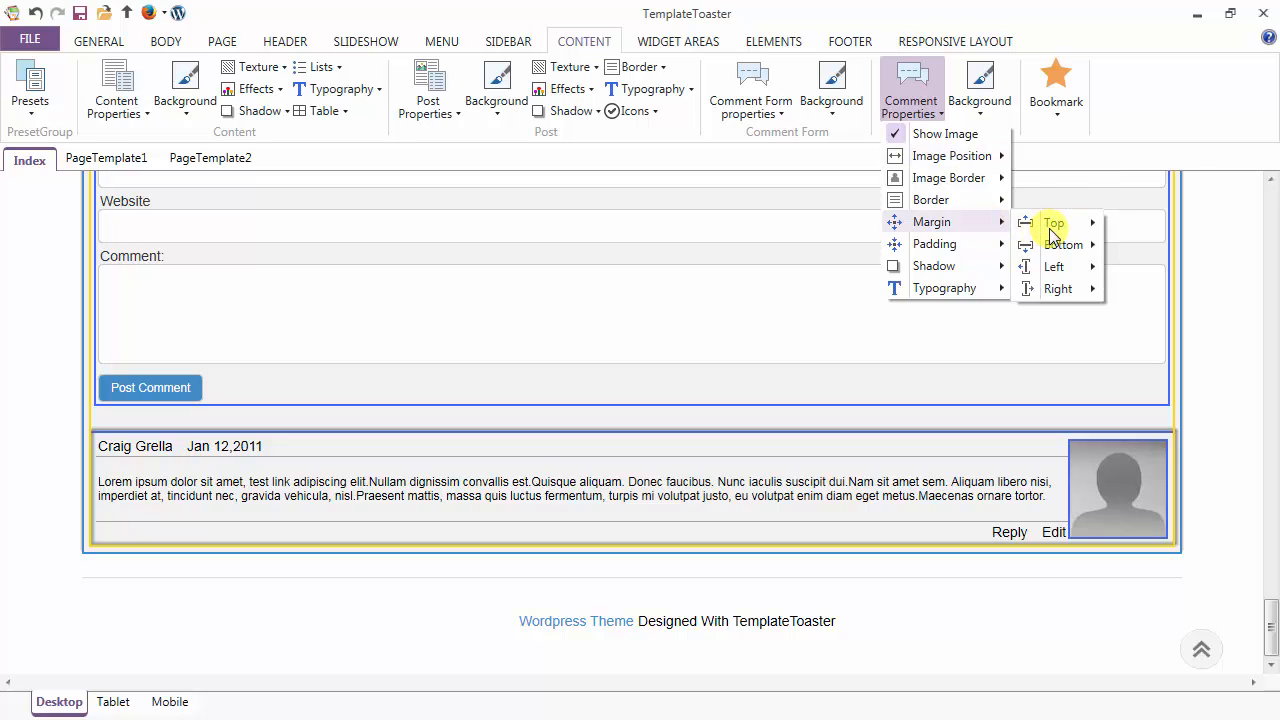
pyautogui.moveTo(1065, 289)
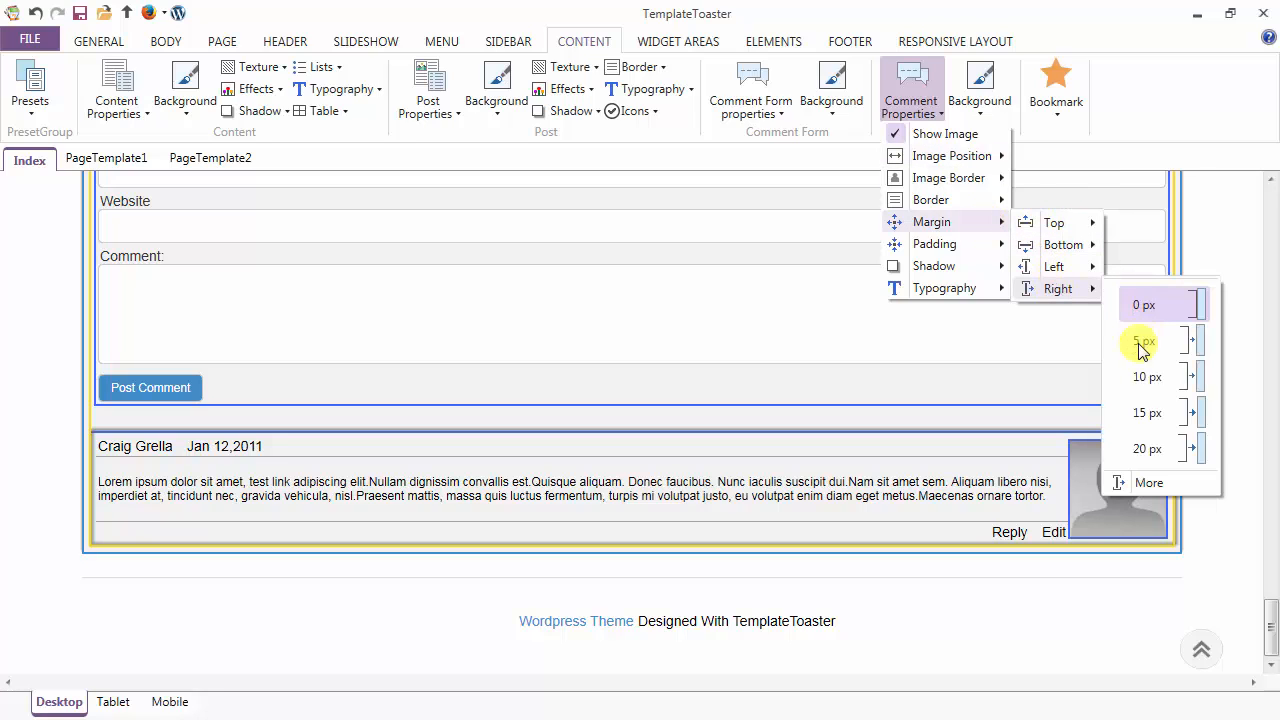
pyautogui.click(1148, 482)
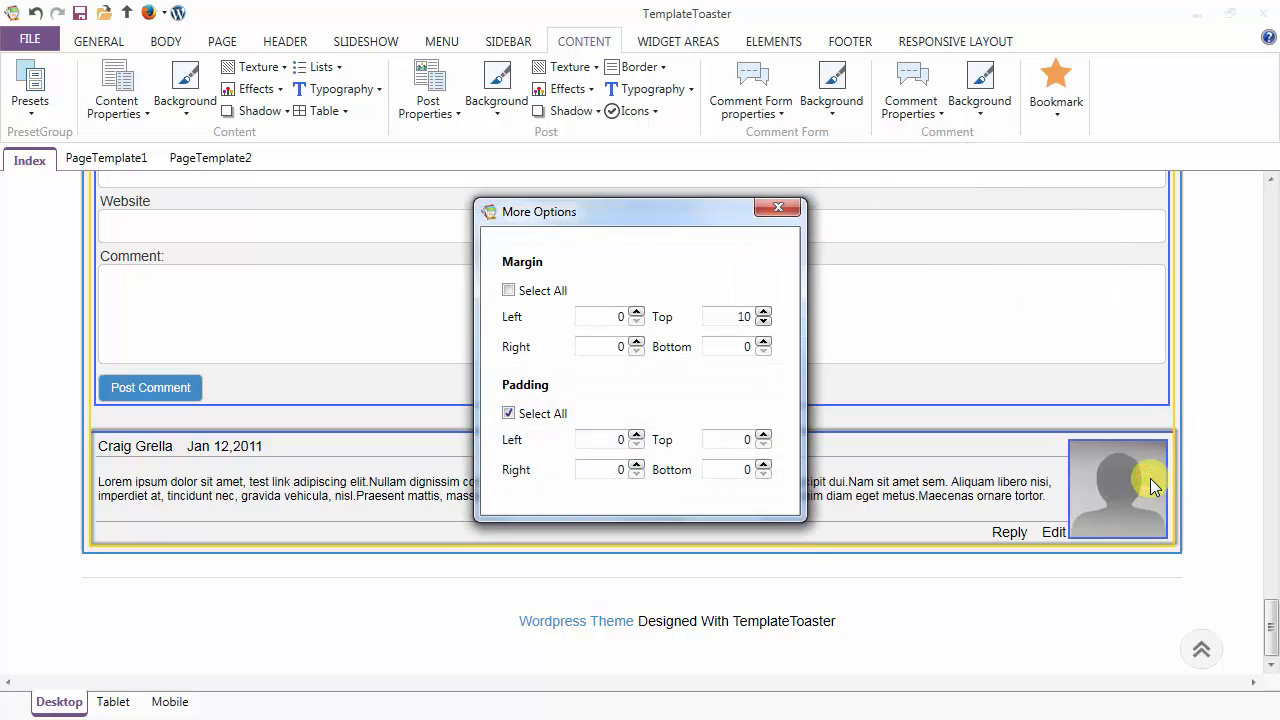
pyautogui.click(509, 291)
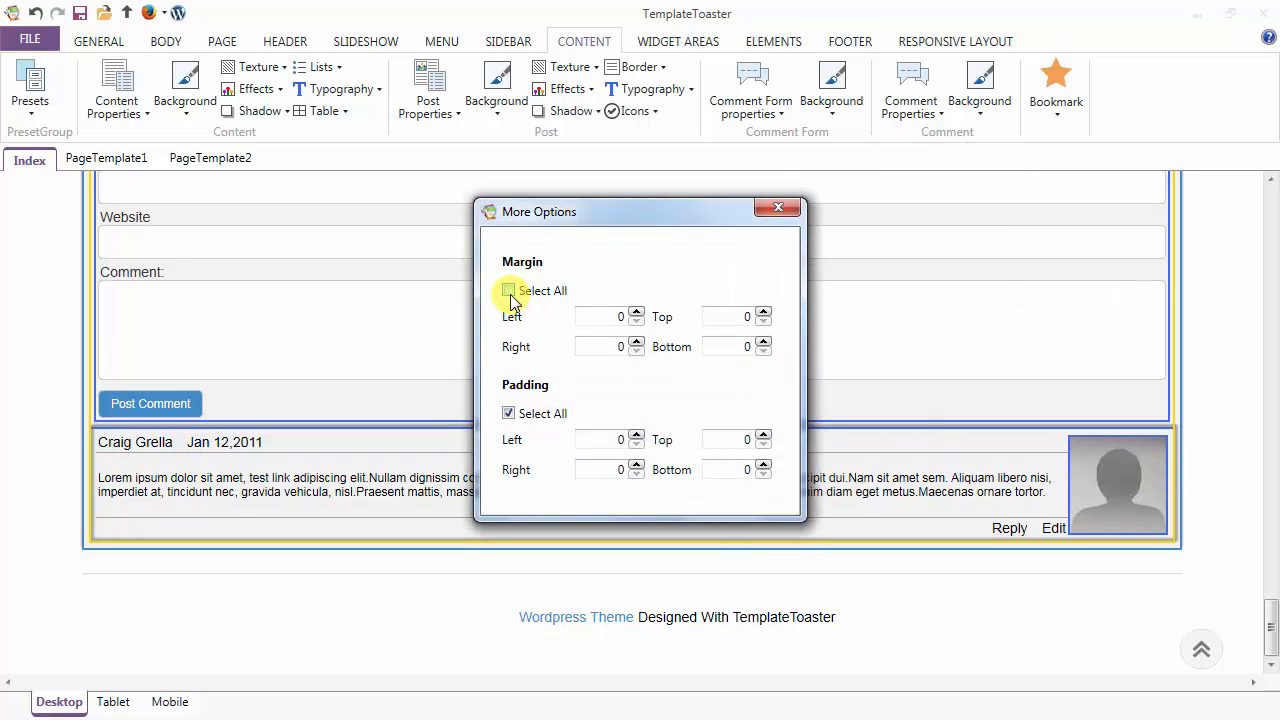
pyautogui.click(637, 312)
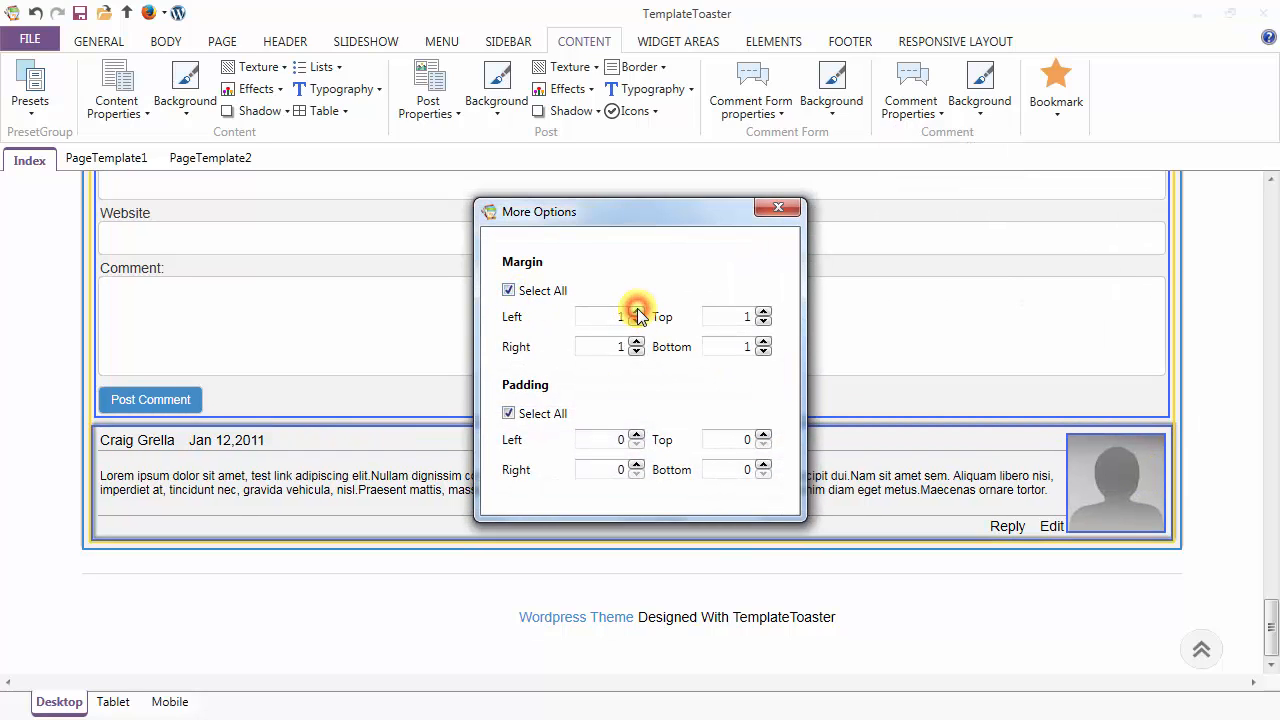
pyautogui.click(637, 312)
pyautogui.click(637, 312)
pyautogui.click(637, 312)
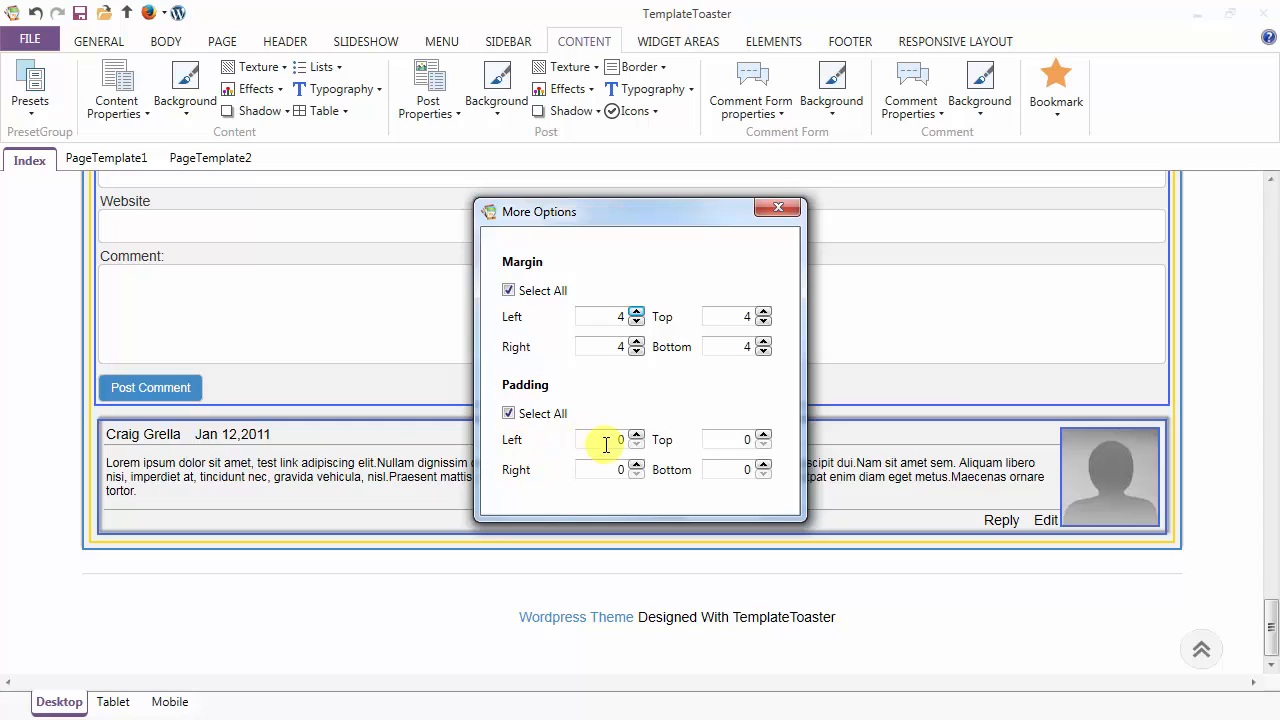
pyautogui.click(637, 434)
pyautogui.click(637, 434)
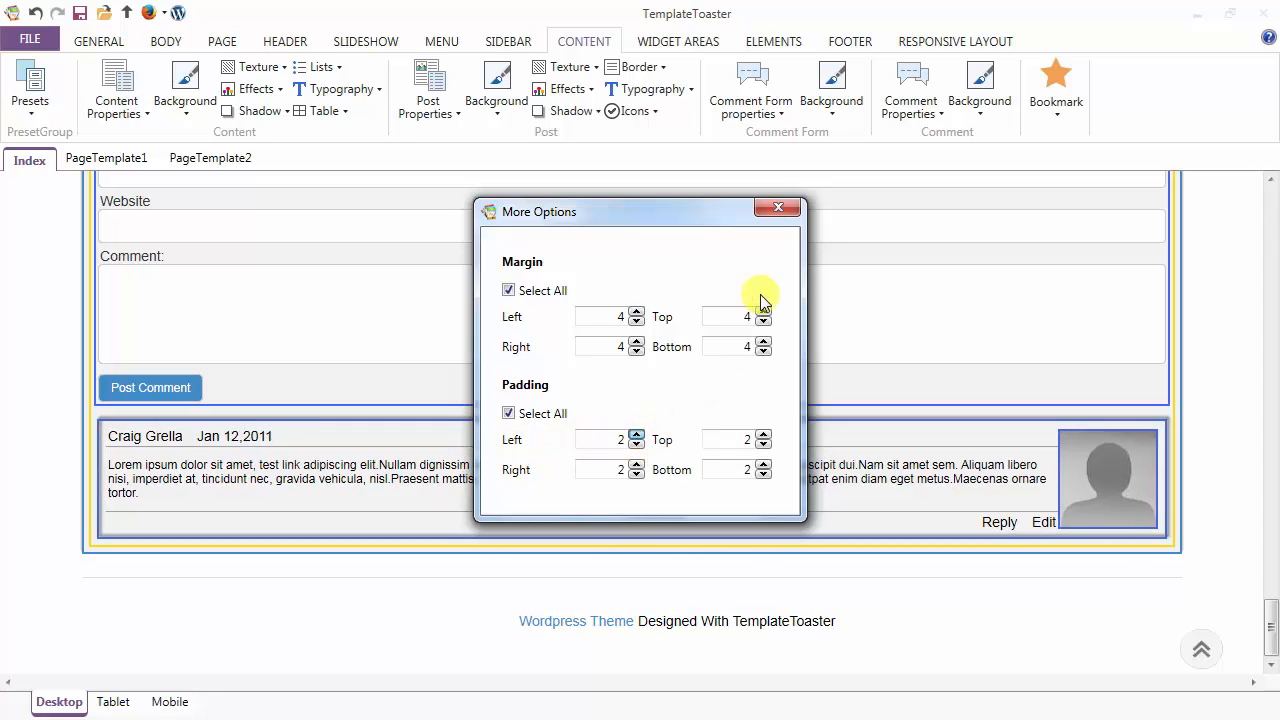
pyautogui.click(775, 212)
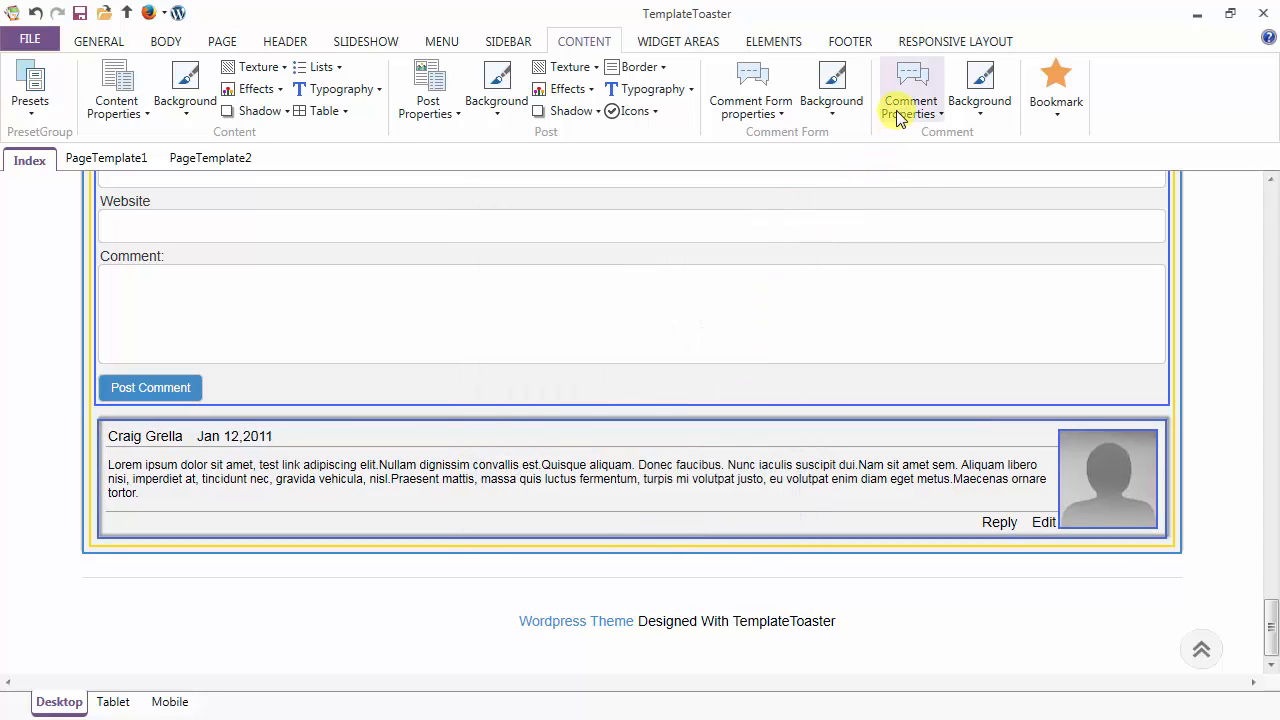
# Step: Preview the Shadow and Glow presets available for the comment
pyautogui.click(908, 106)
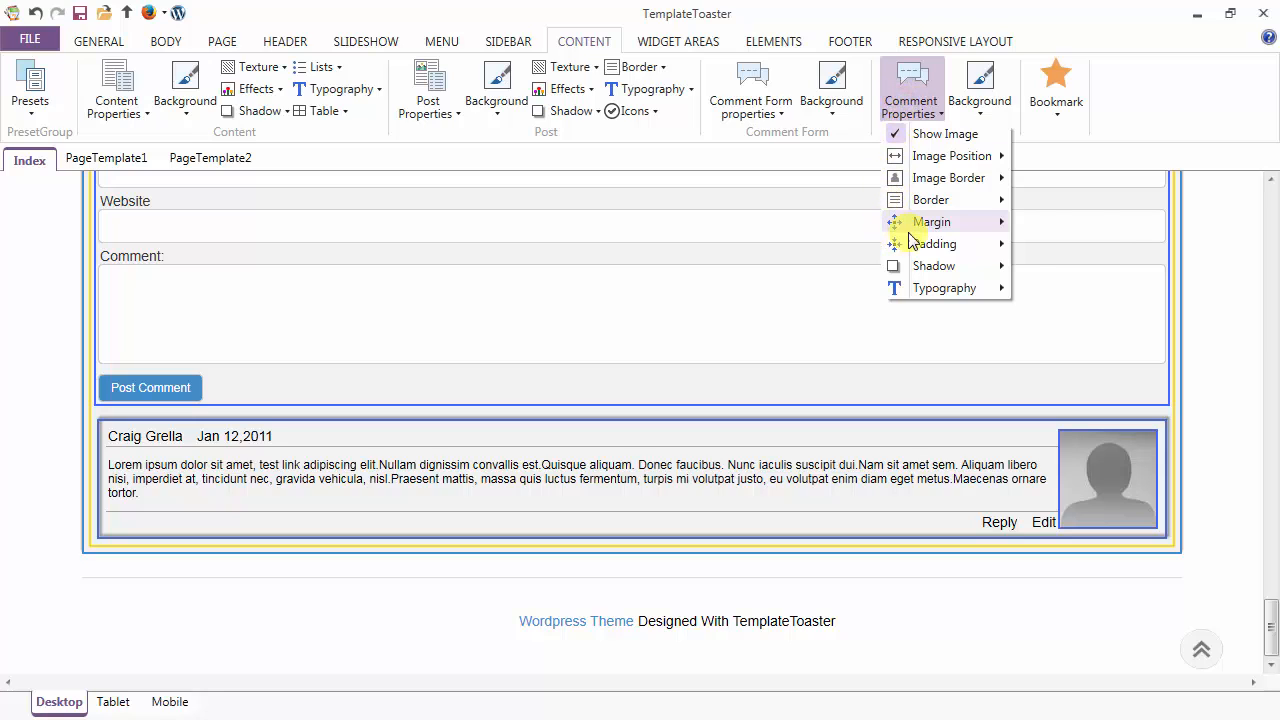
pyautogui.moveTo(919, 232)
pyautogui.moveTo(925, 270)
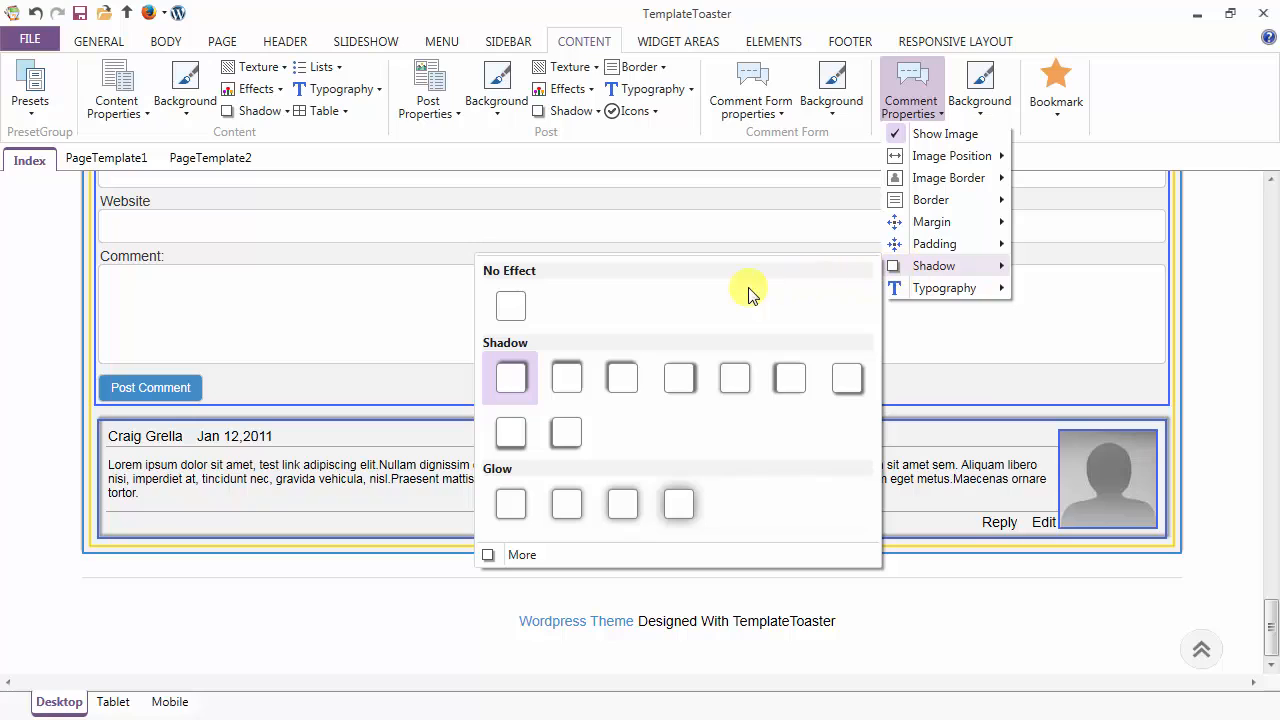
pyautogui.click(531, 385)
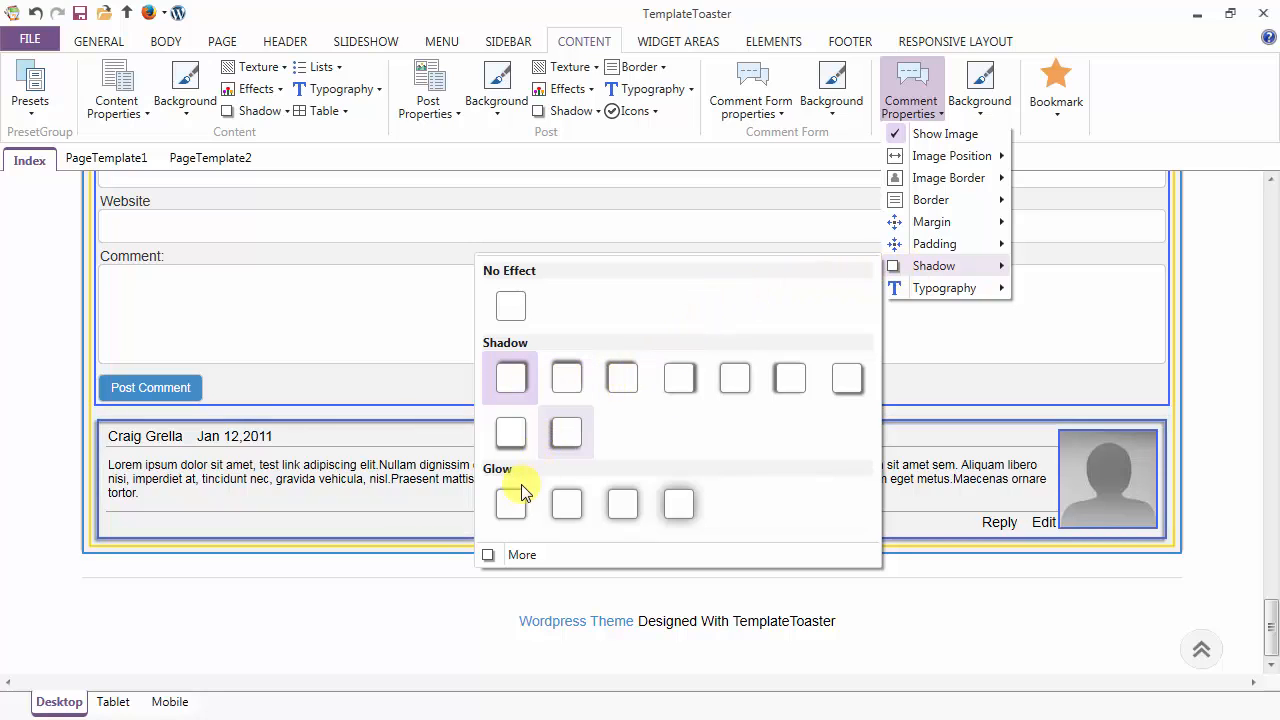
pyautogui.click(633, 505)
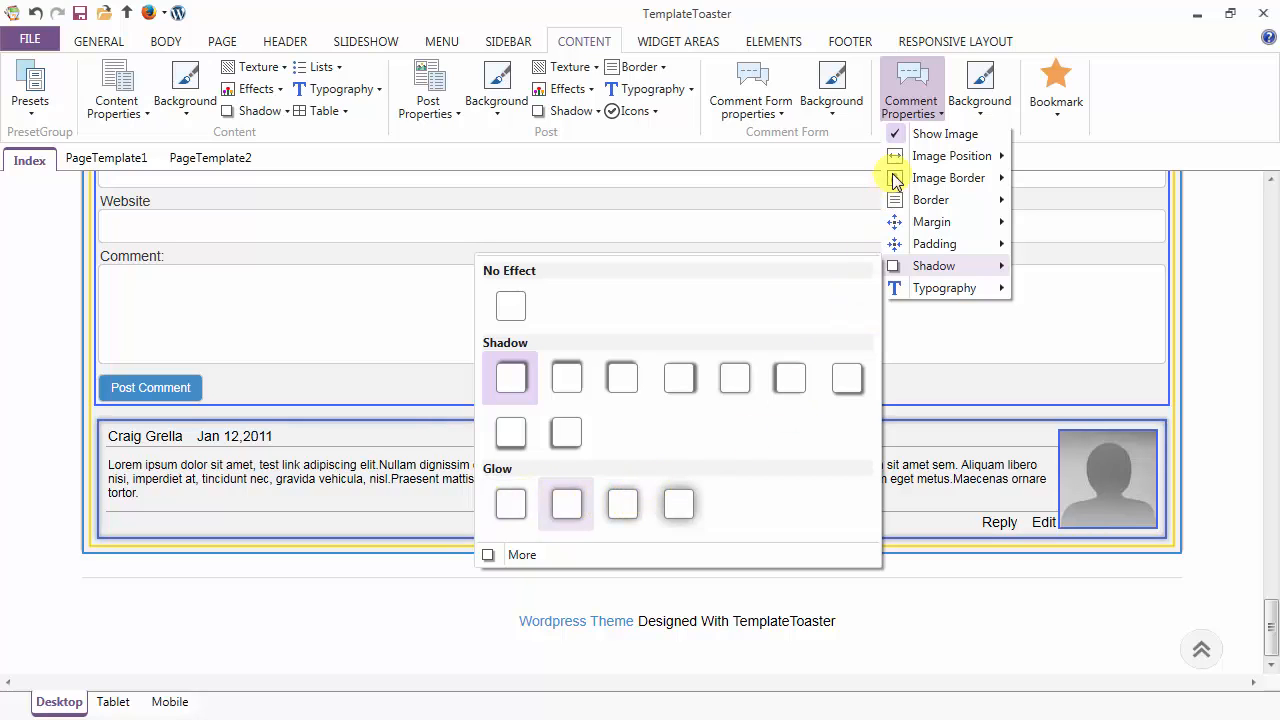
# Step: Set the font size of the commenter's name in the comment to 16
pyautogui.click(905, 97)
pyautogui.click(905, 97)
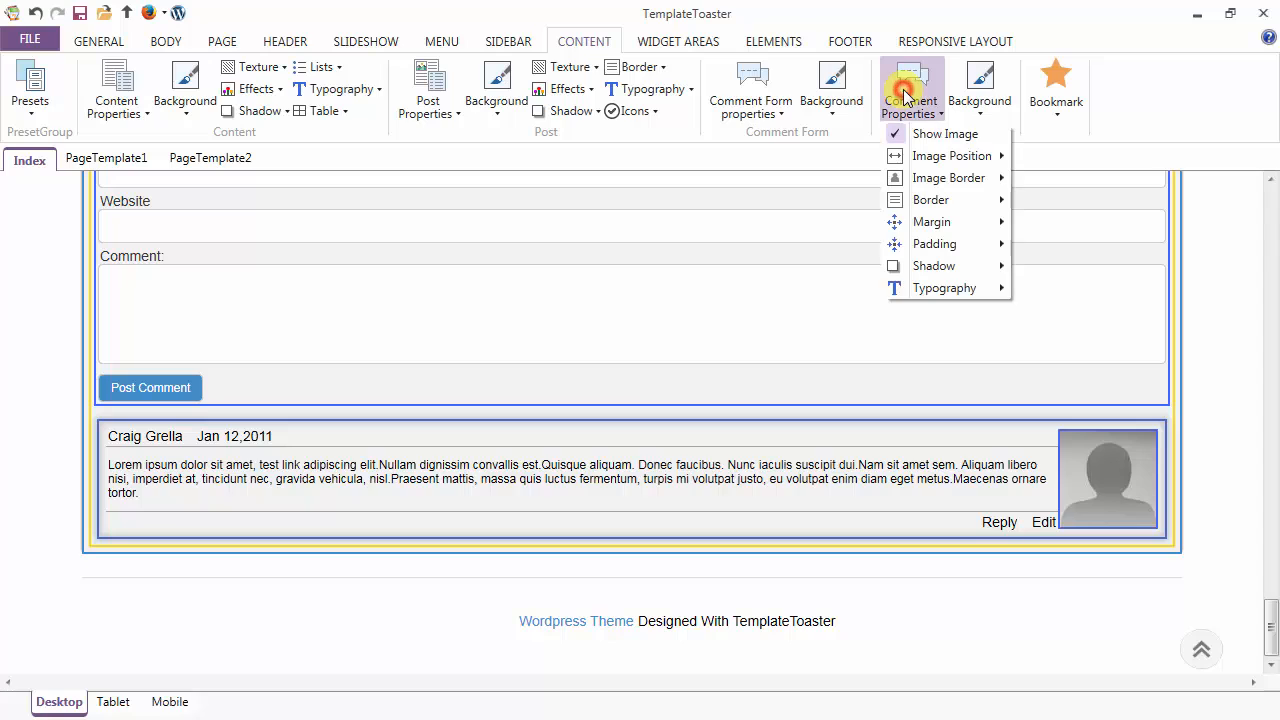
pyautogui.moveTo(903, 299)
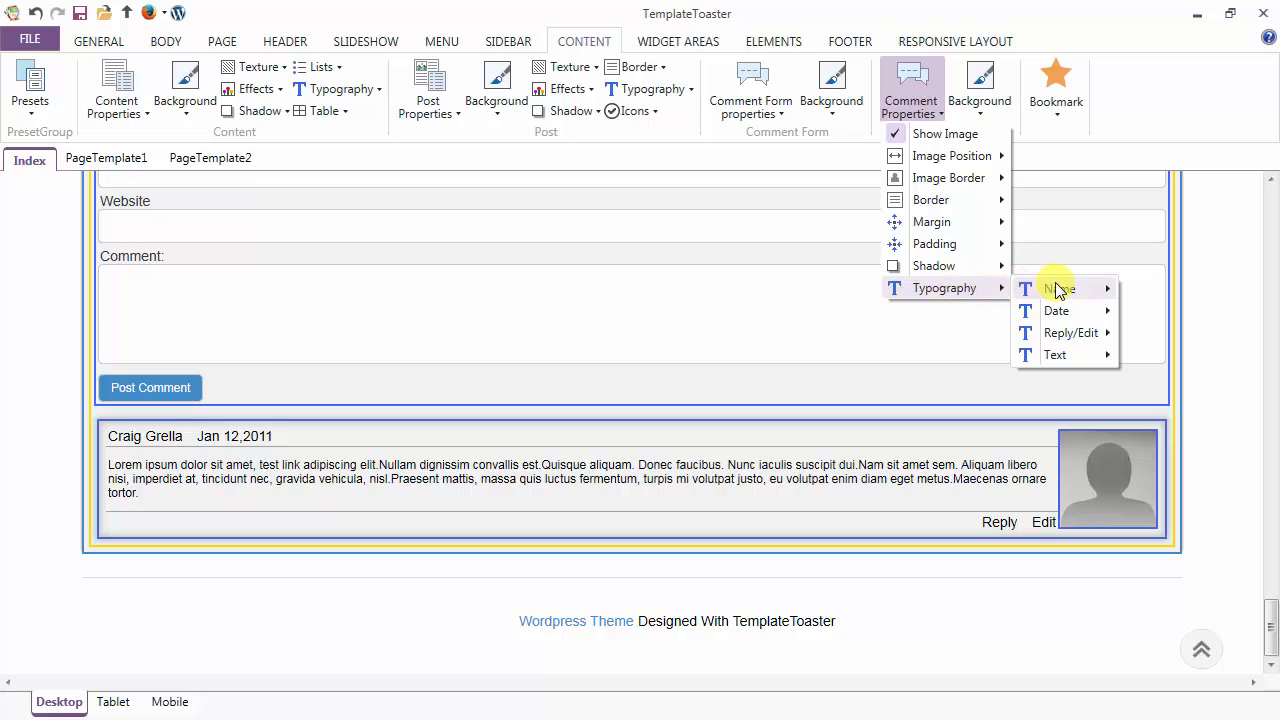
pyautogui.moveTo(1059, 292)
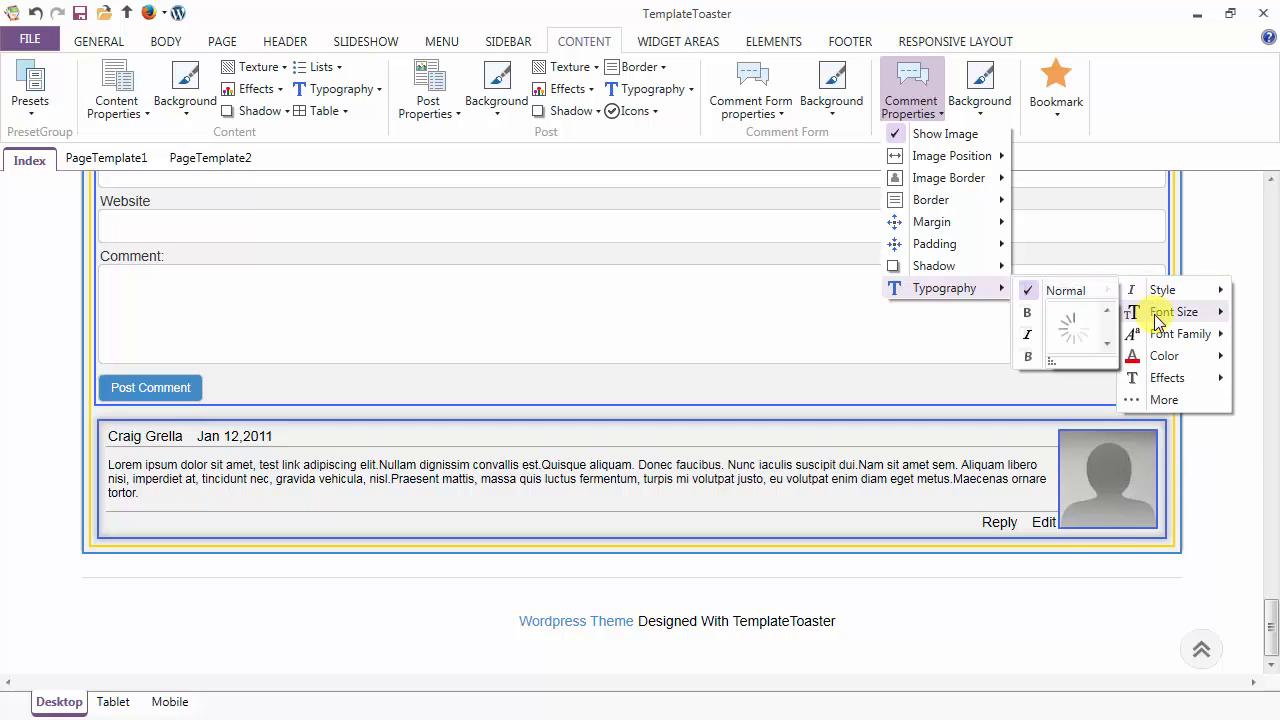
pyautogui.moveTo(1128, 313)
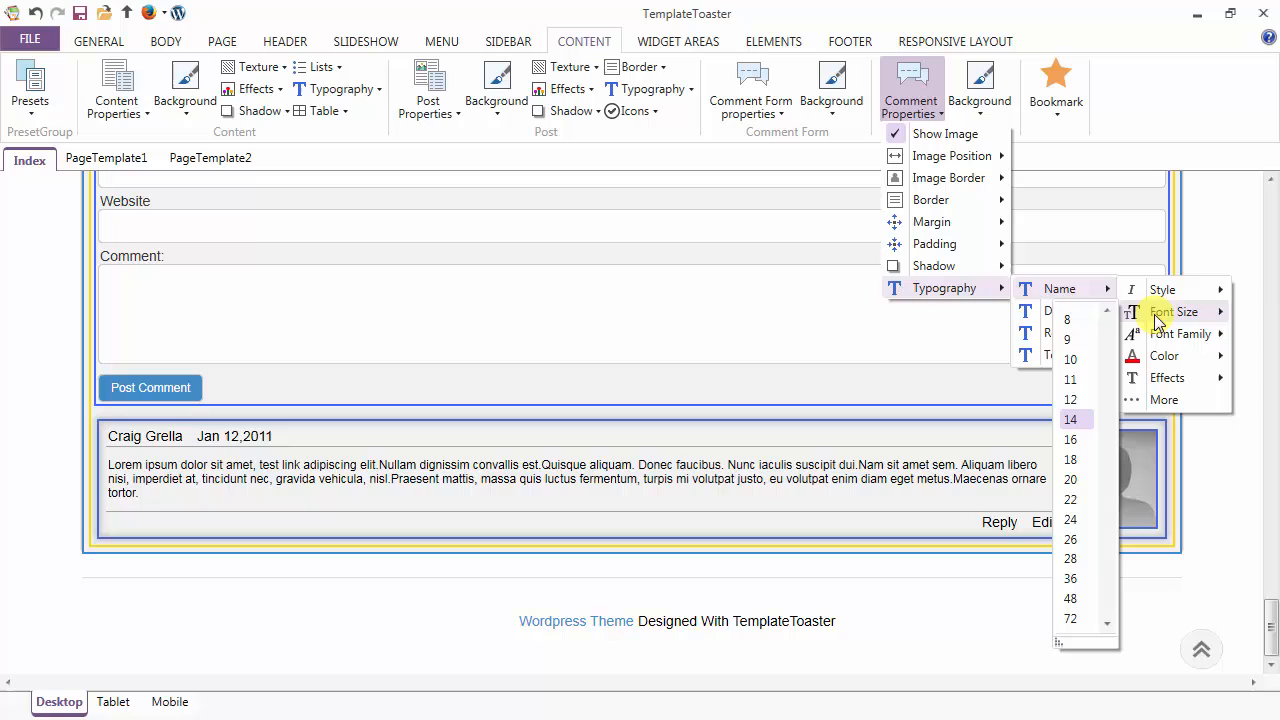
pyautogui.click(1080, 439)
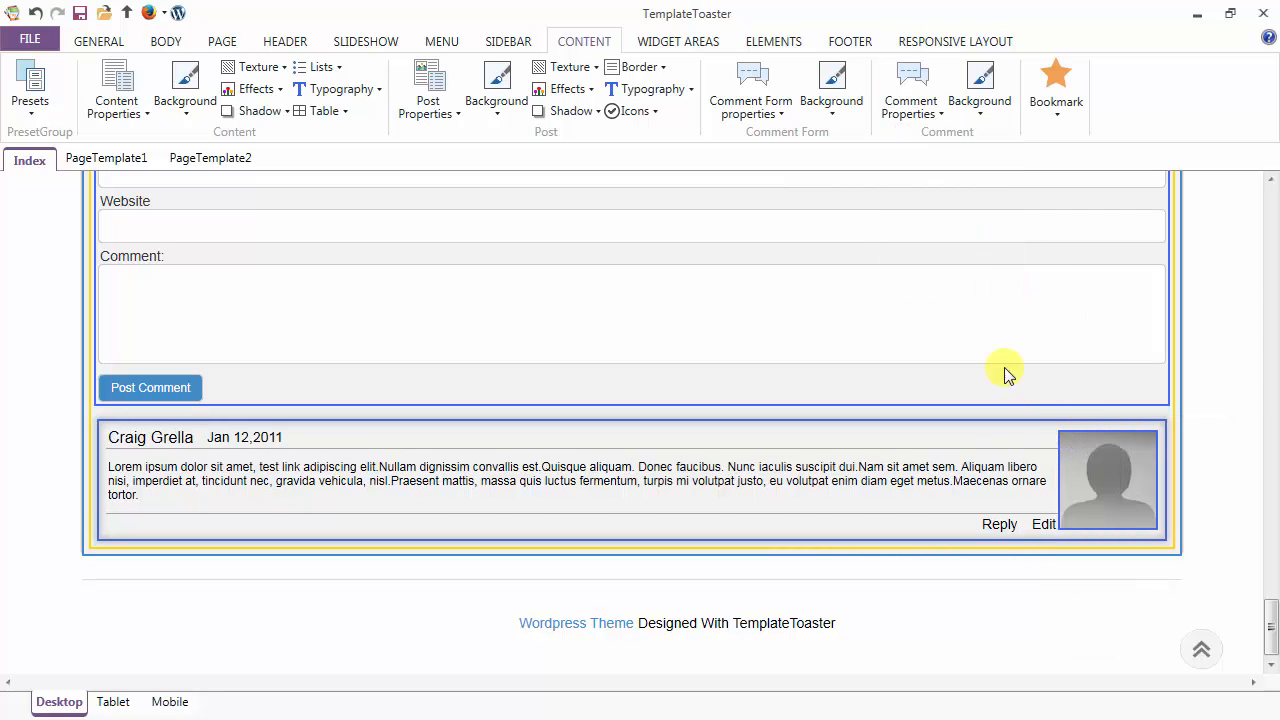
# Step: Color the comment's date with the blue sampled from the Post Comment button using the color picker's eyedropper
pyautogui.click(914, 104)
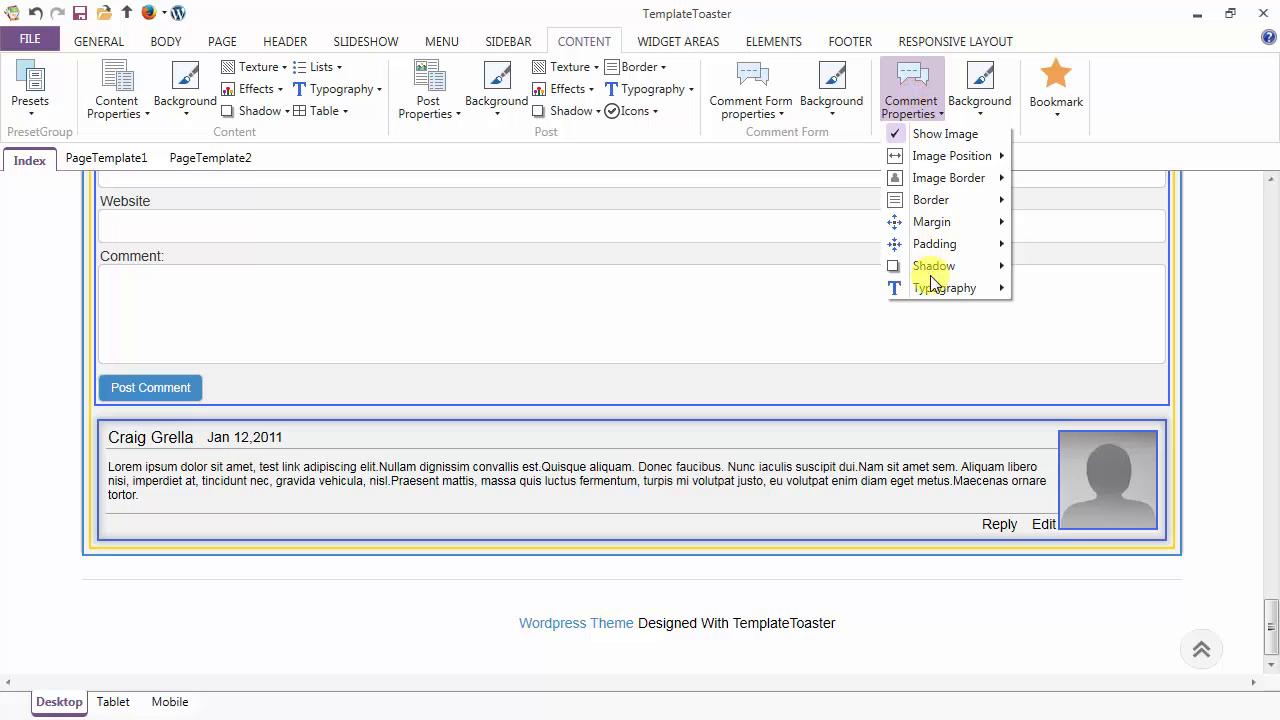
pyautogui.moveTo(940, 290)
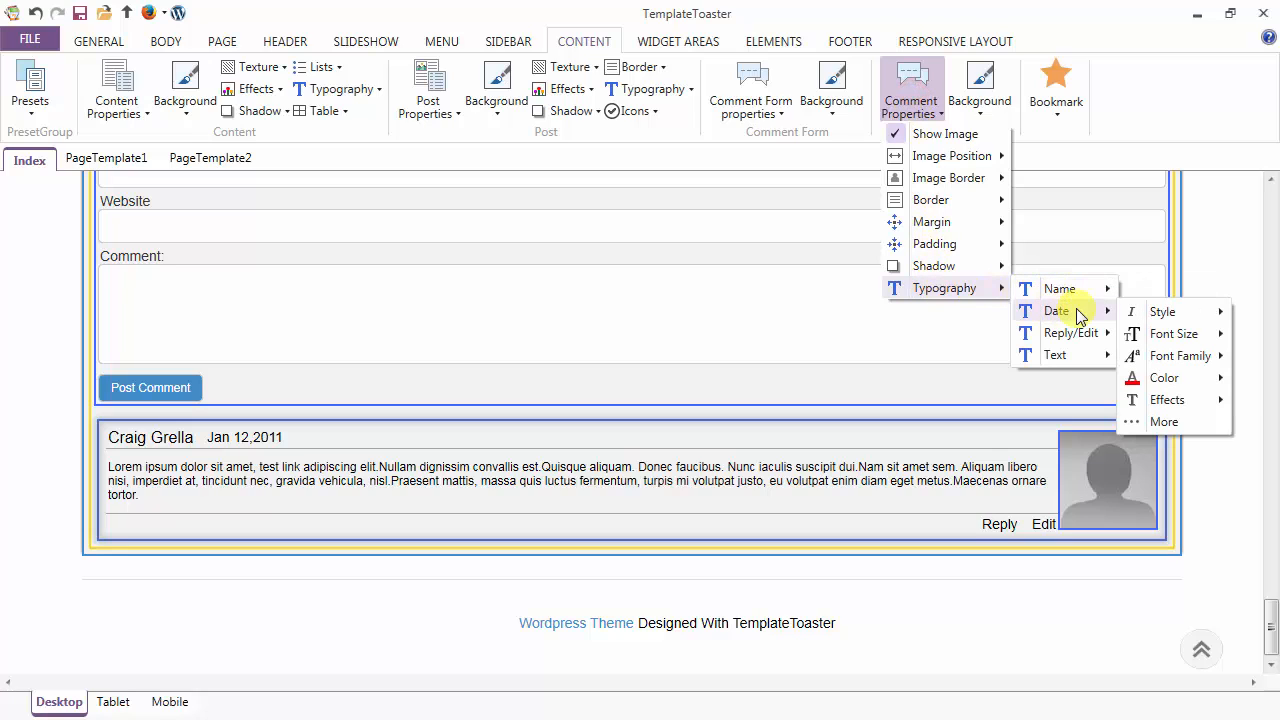
pyautogui.moveTo(1135, 317)
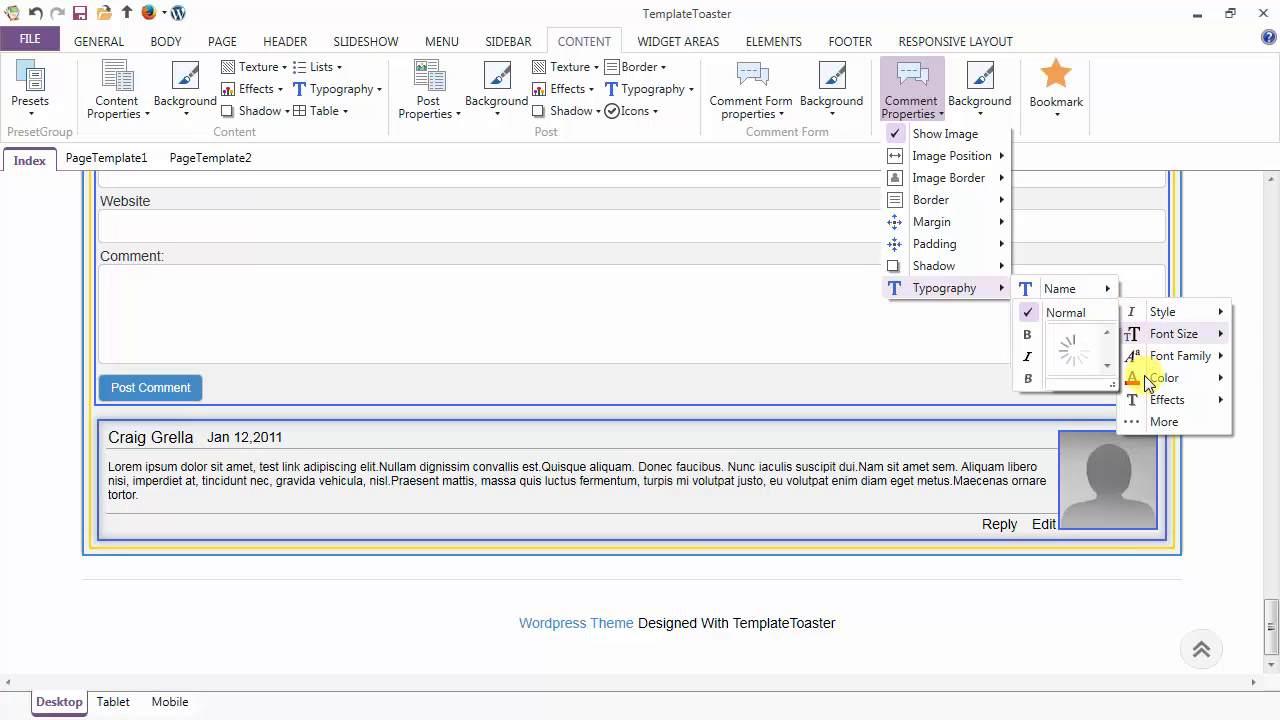
pyautogui.moveTo(1147, 384)
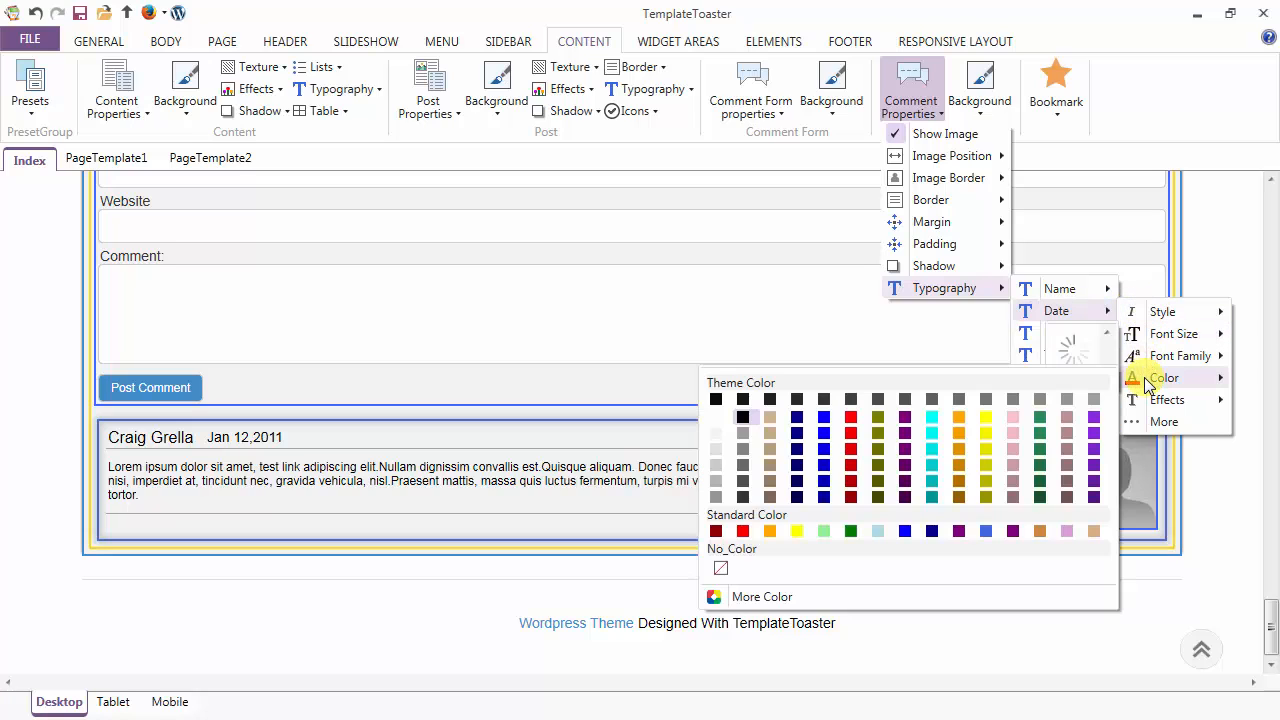
pyautogui.click(750, 597)
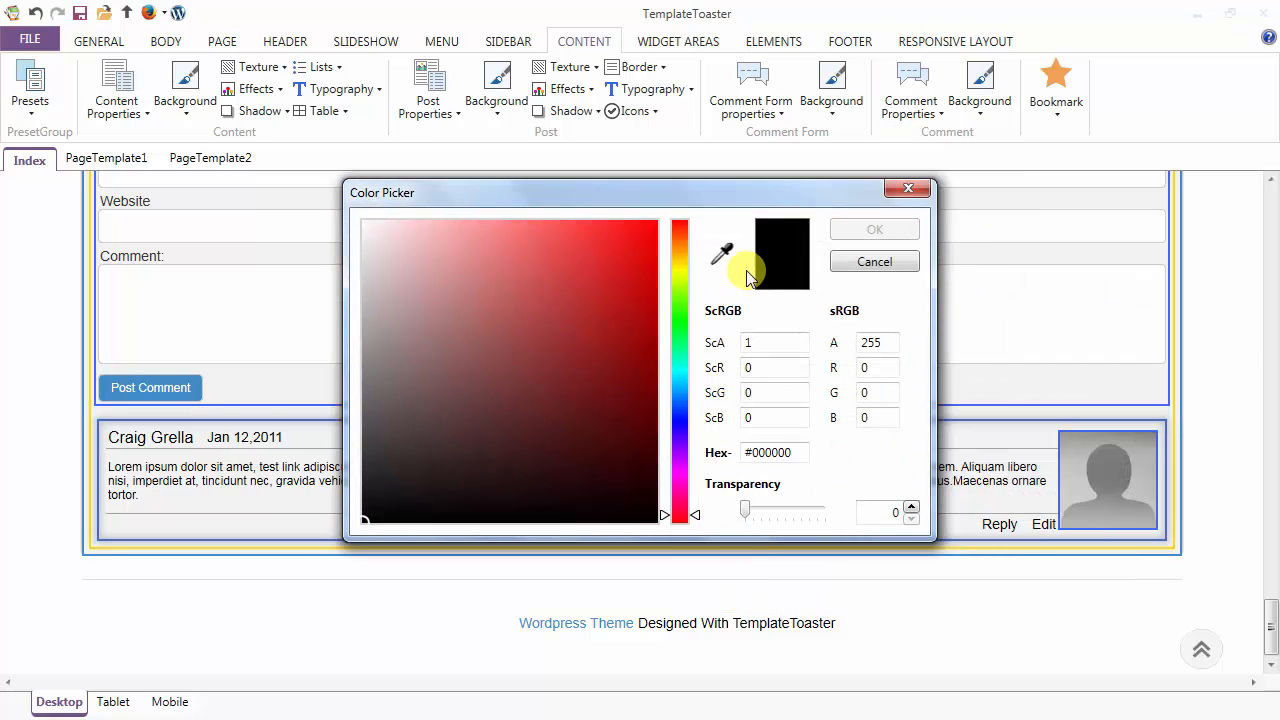
pyautogui.moveTo(726, 253); pyautogui.dragTo(107, 392)
pyautogui.click(862, 230)
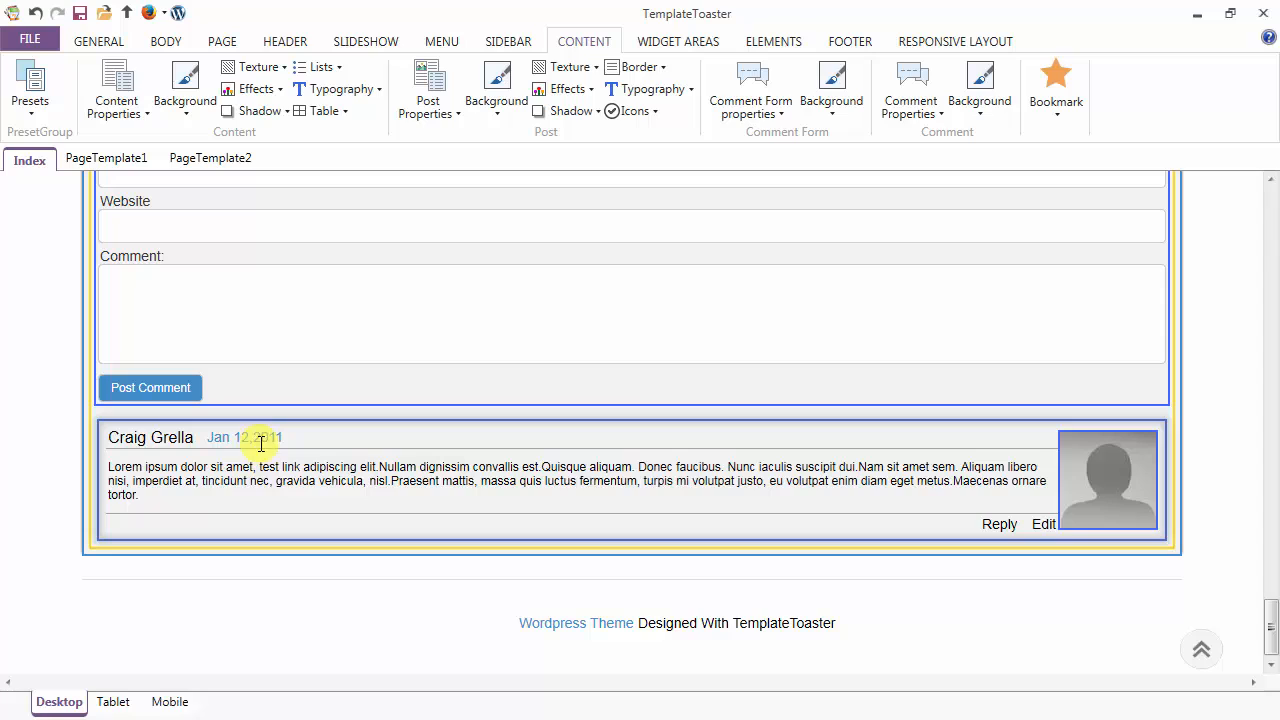
# Step: Set the font size of the comment's Reply/Edit links to 16
pyautogui.click(910, 114)
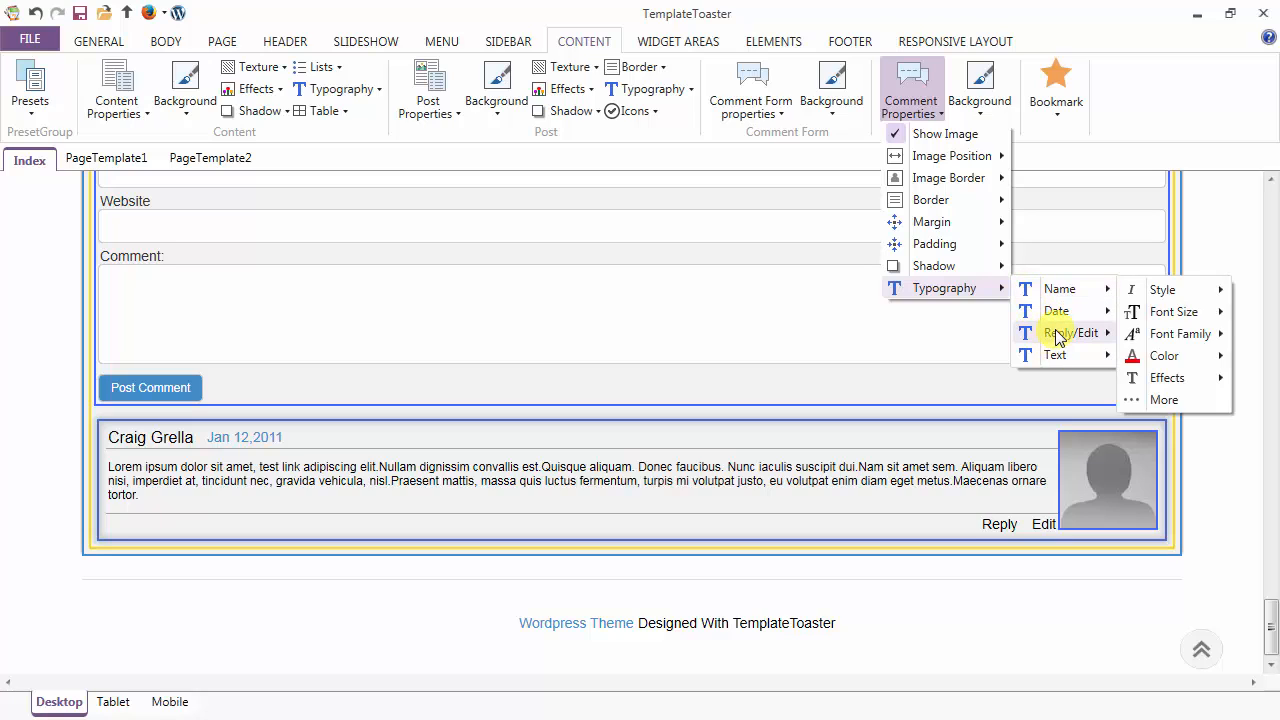
pyautogui.moveTo(1059, 338)
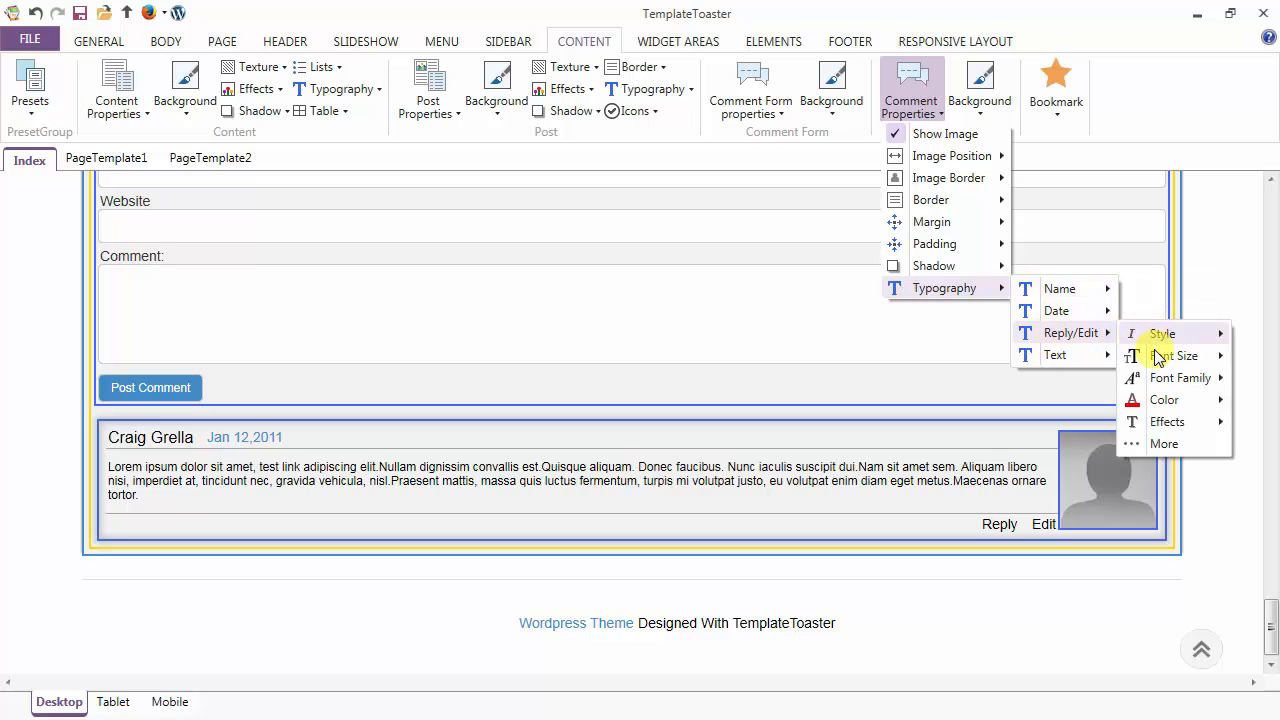
pyautogui.moveTo(1155, 357)
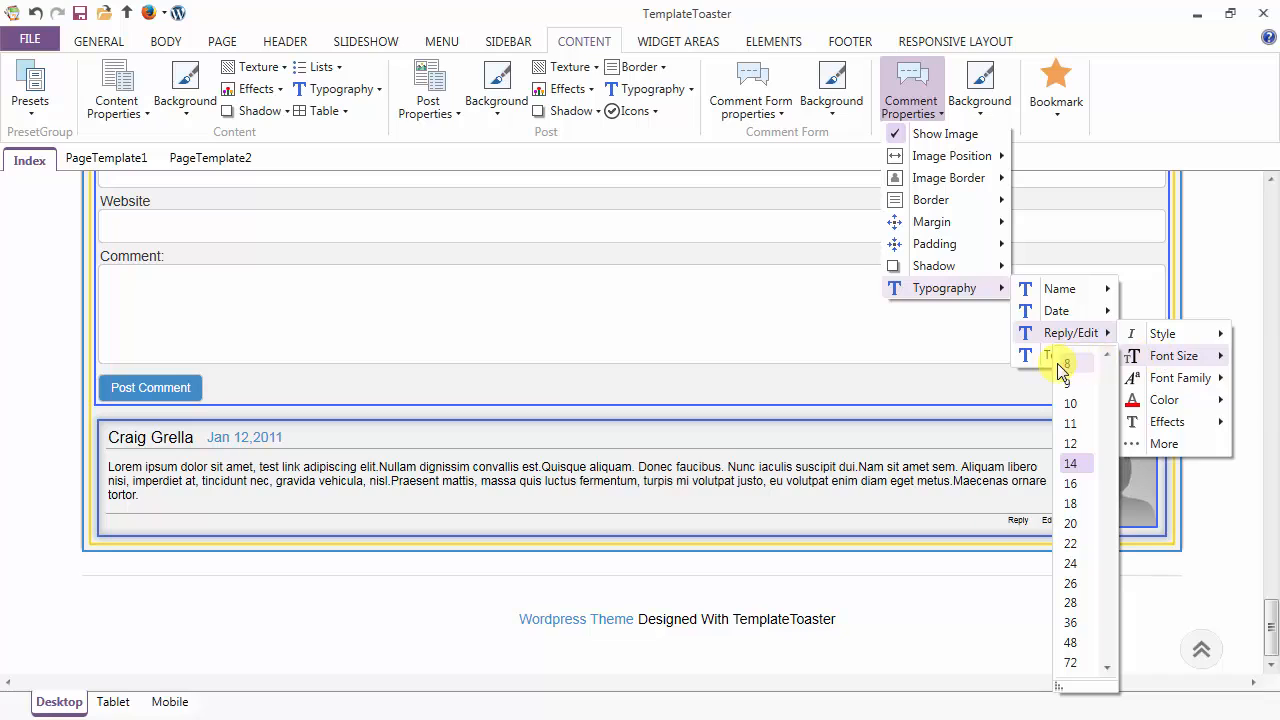
pyautogui.click(1070, 523)
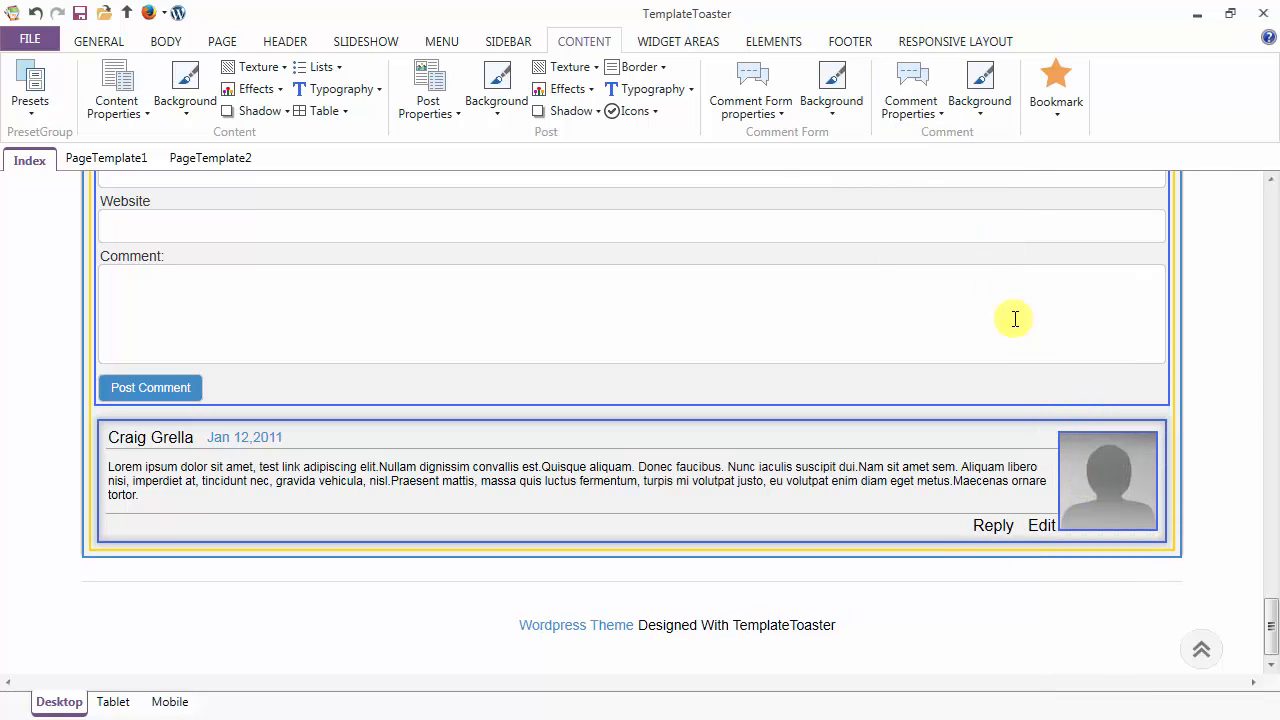
# Step: Set the style of the comment's body text to Italic and highlight the paragraph to check it
pyautogui.click(910, 90)
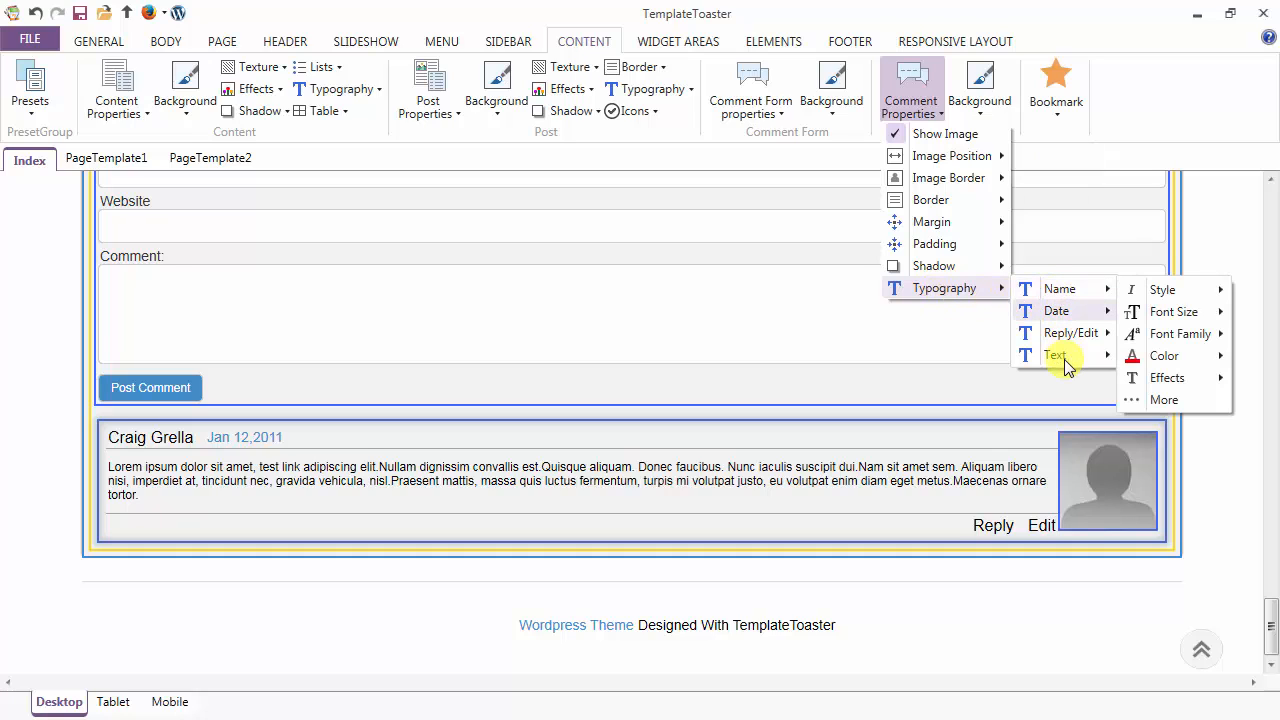
pyautogui.moveTo(1067, 366)
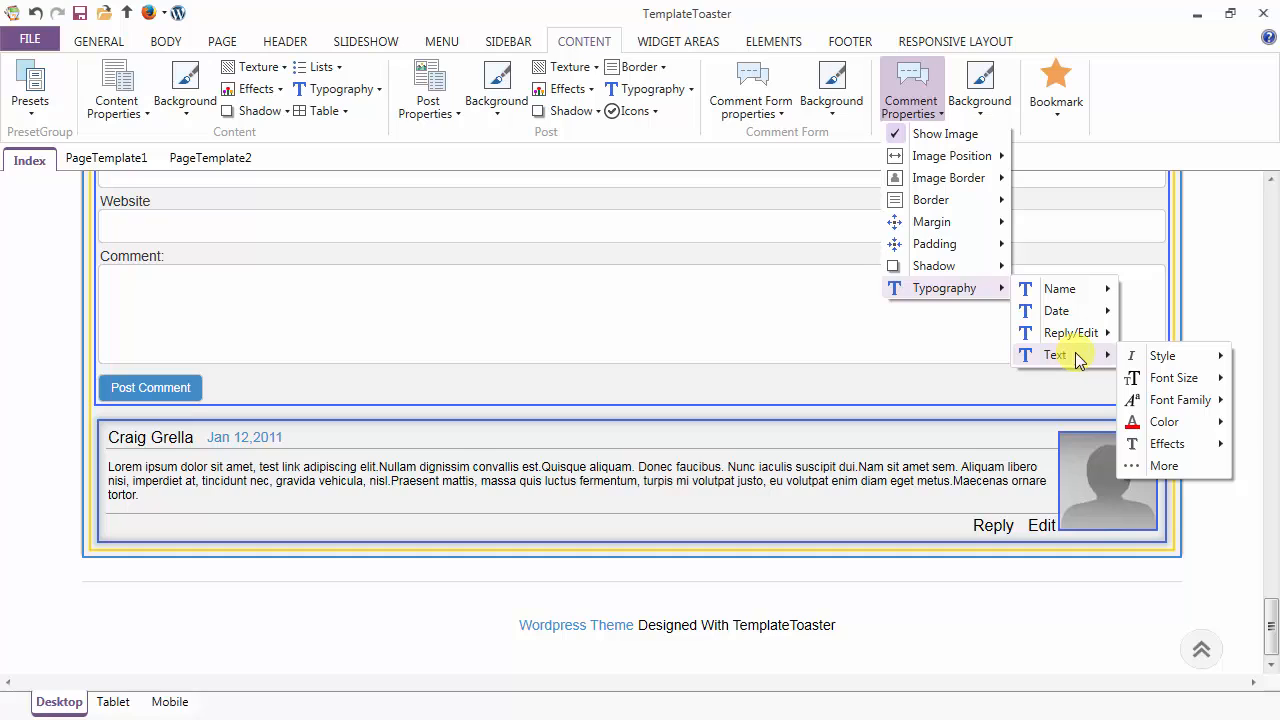
pyautogui.moveTo(1162, 362)
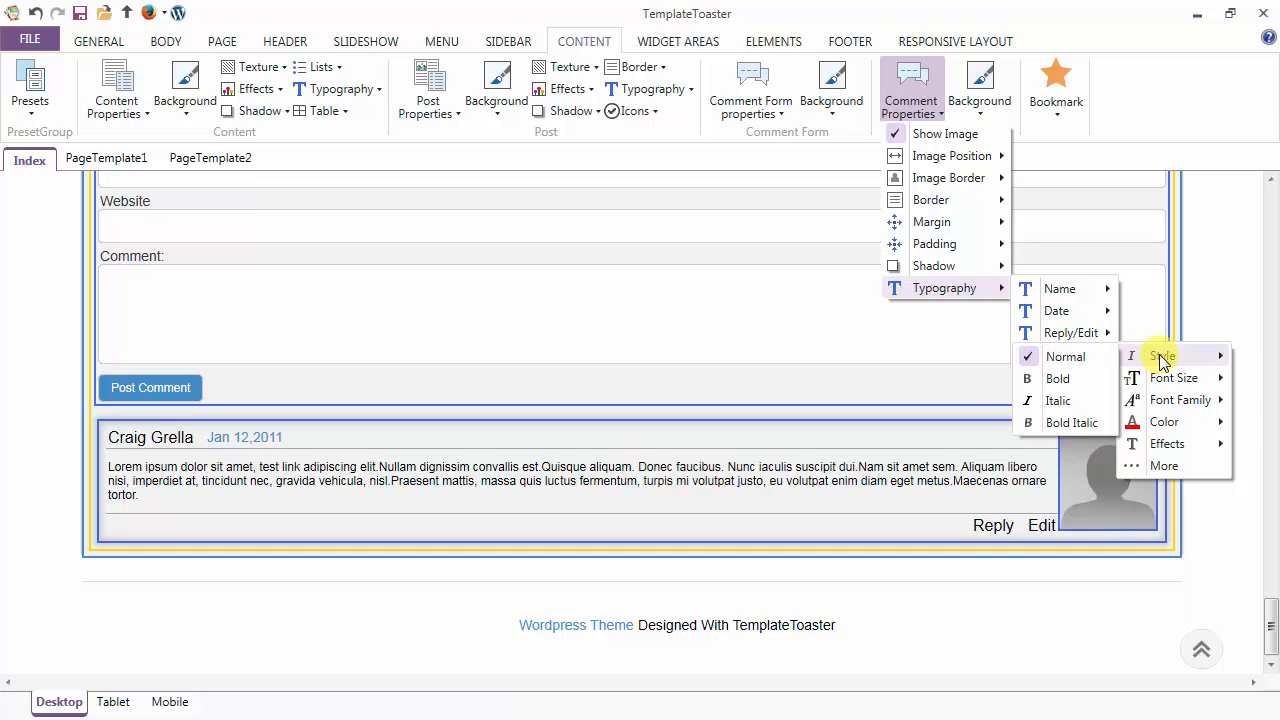
pyautogui.click(1070, 405)
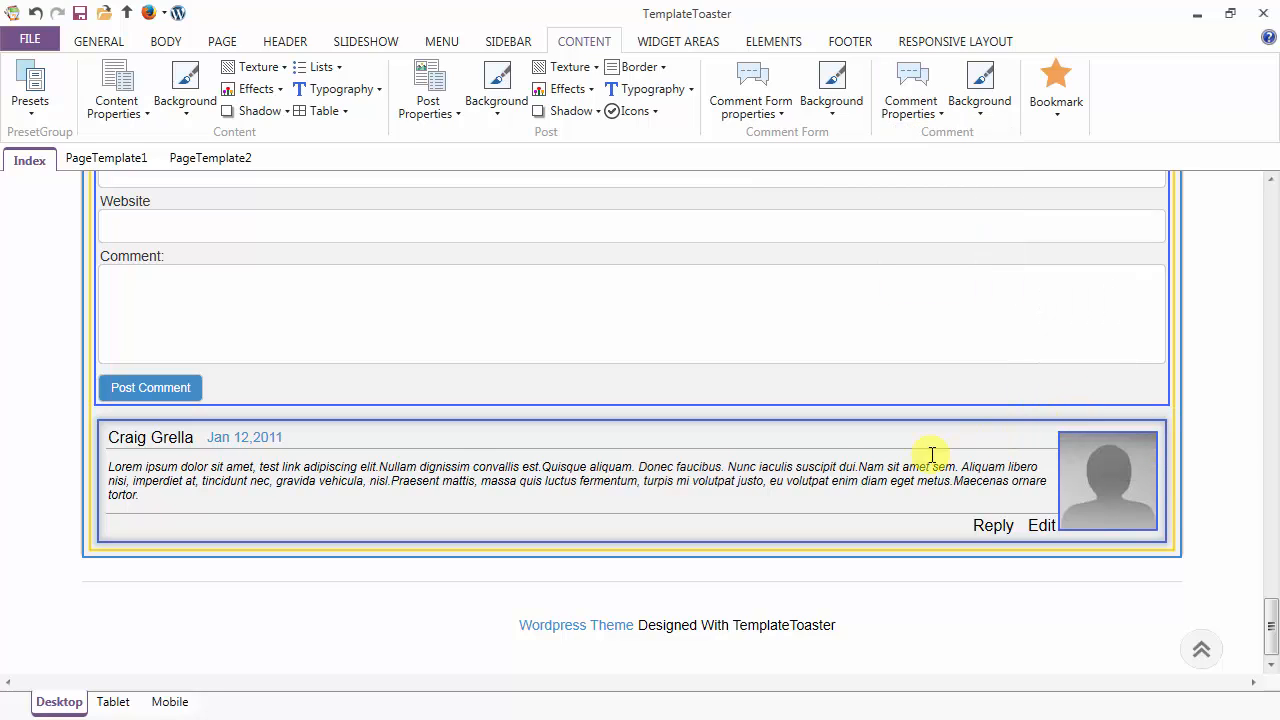
pyautogui.click(114, 471)
pyautogui.tripleClick(129, 486)
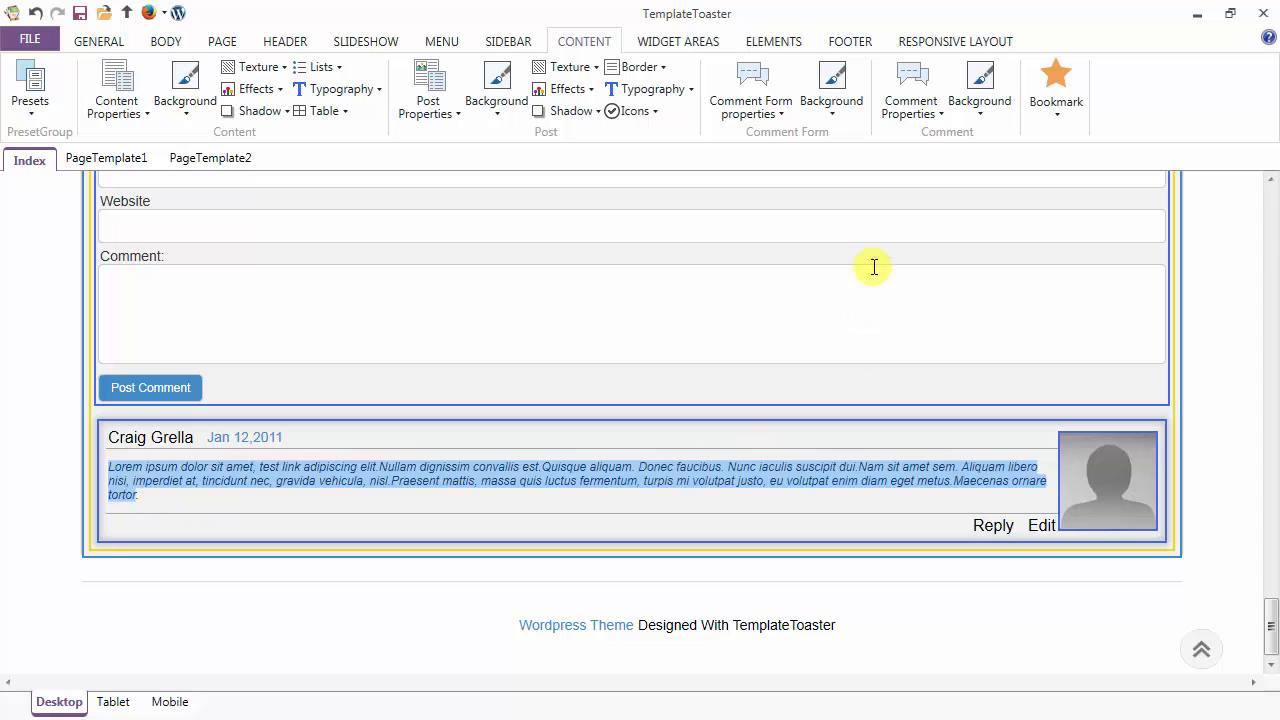
# Step: Give the comment a light gray theme color as its background
pyautogui.click(912, 106)
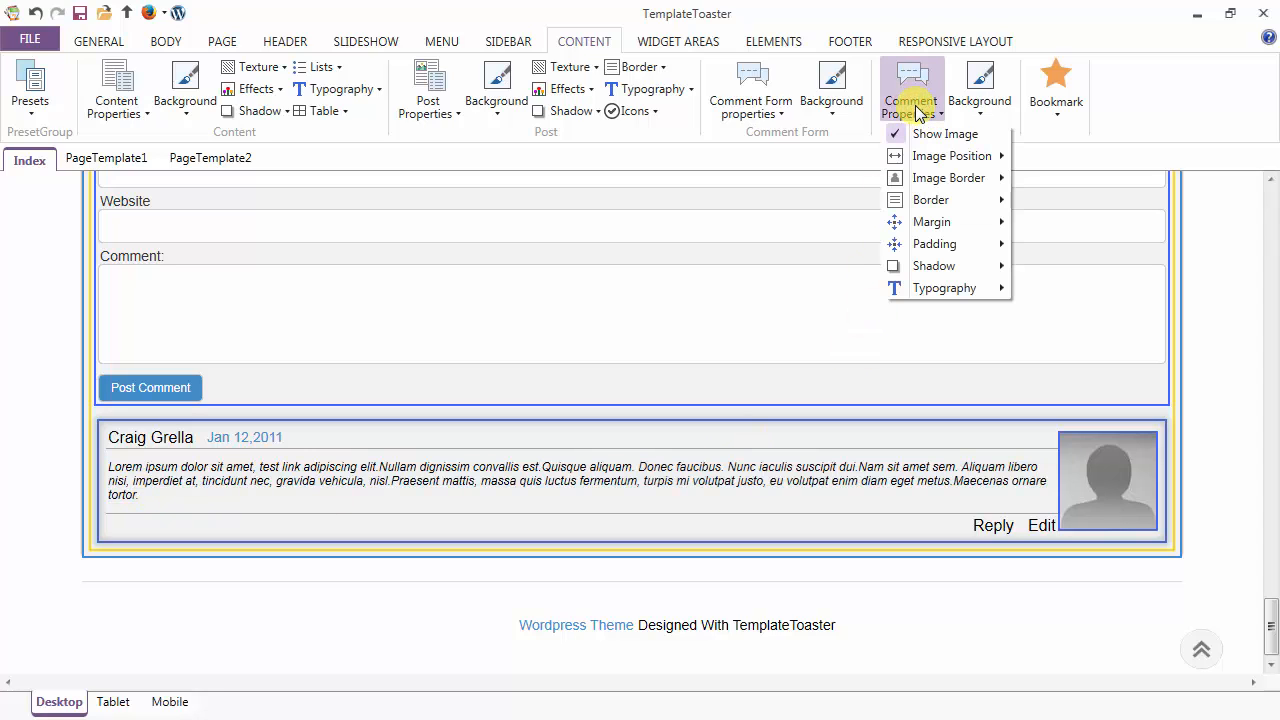
pyautogui.click(916, 112)
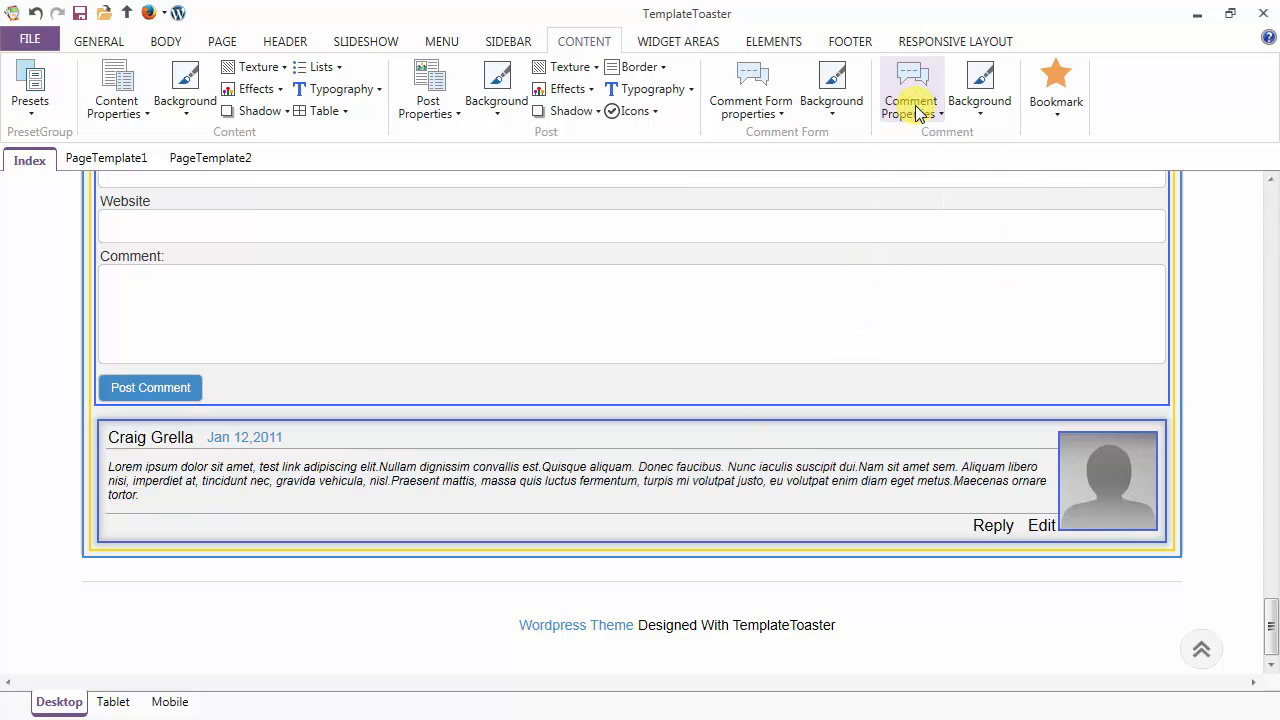
pyautogui.click(980, 100)
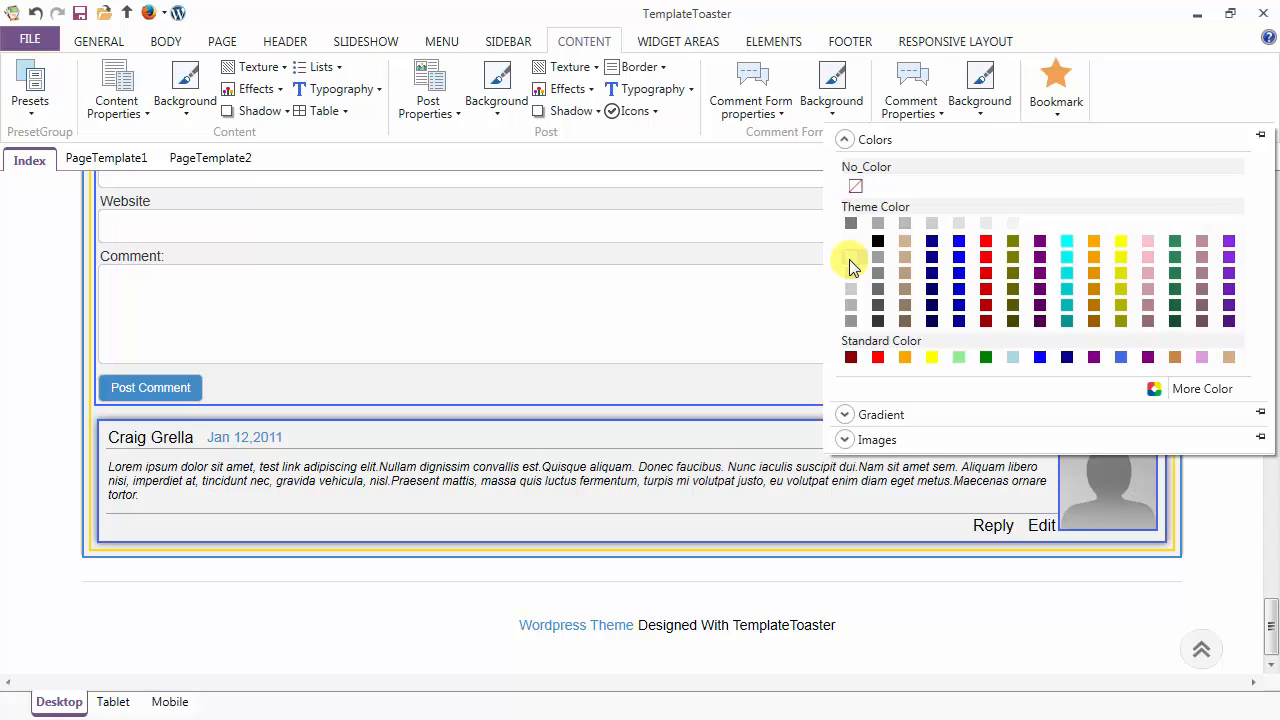
pyautogui.click(859, 257)
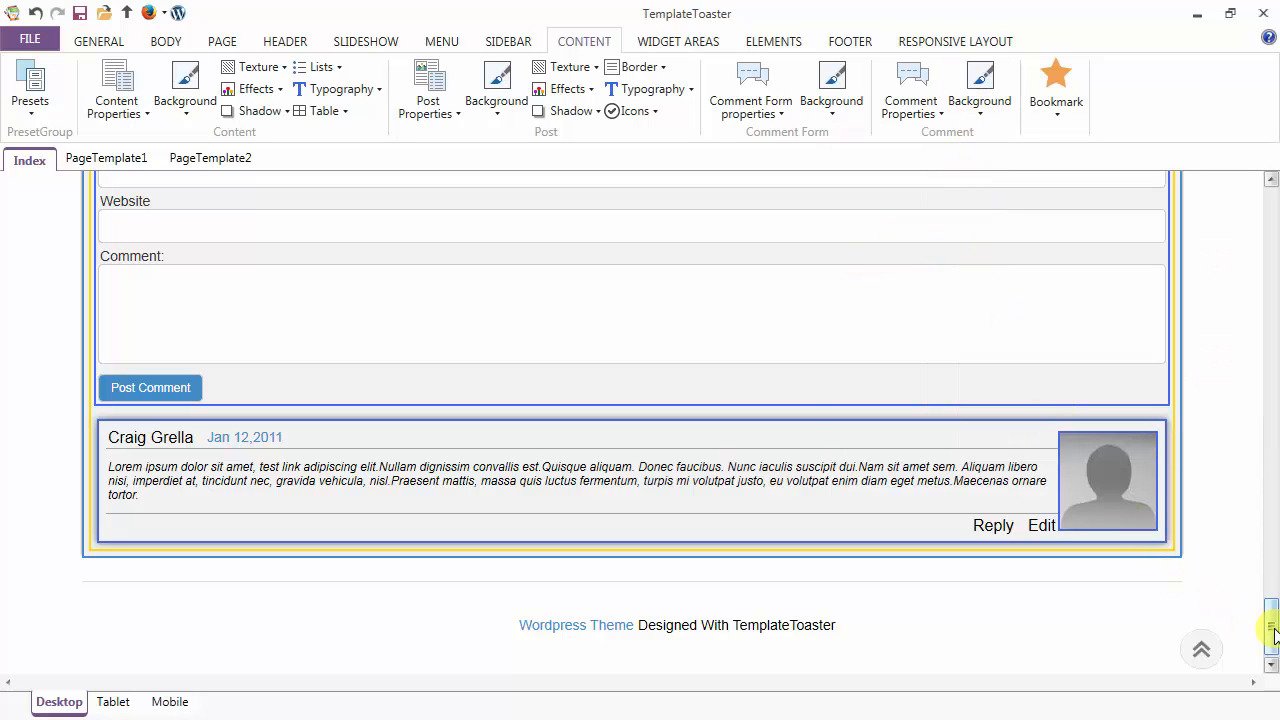
# Step: Save the current content styling as a bookmark named "content" and view it among the saved bookmarks
pyautogui.moveTo(1272, 629); pyautogui.dragTo(1265, 230)
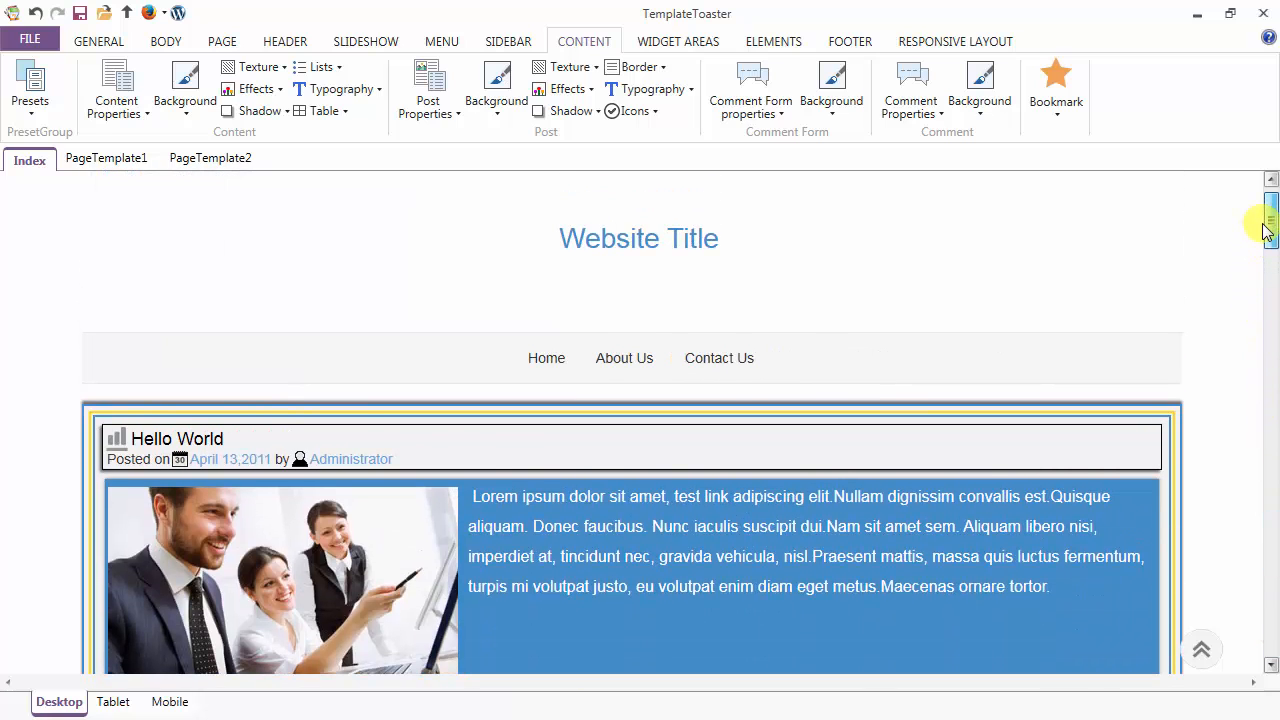
pyautogui.click(1057, 100)
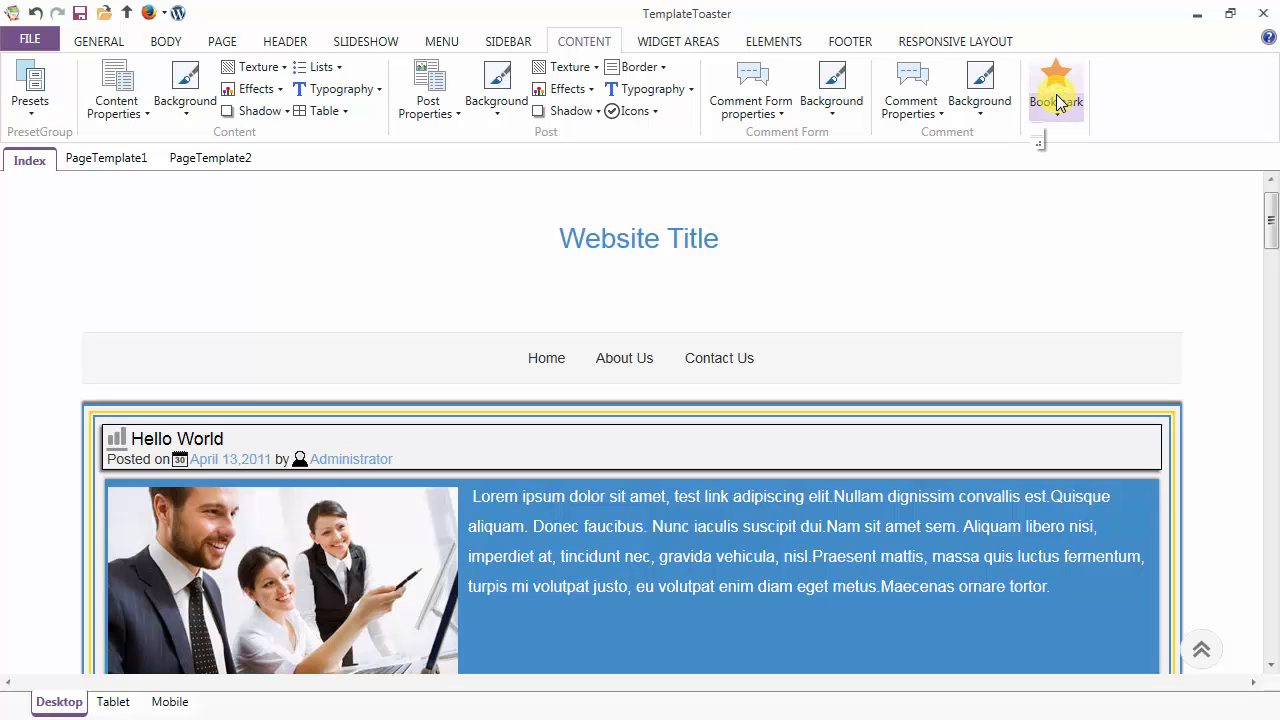
pyautogui.click(1051, 84)
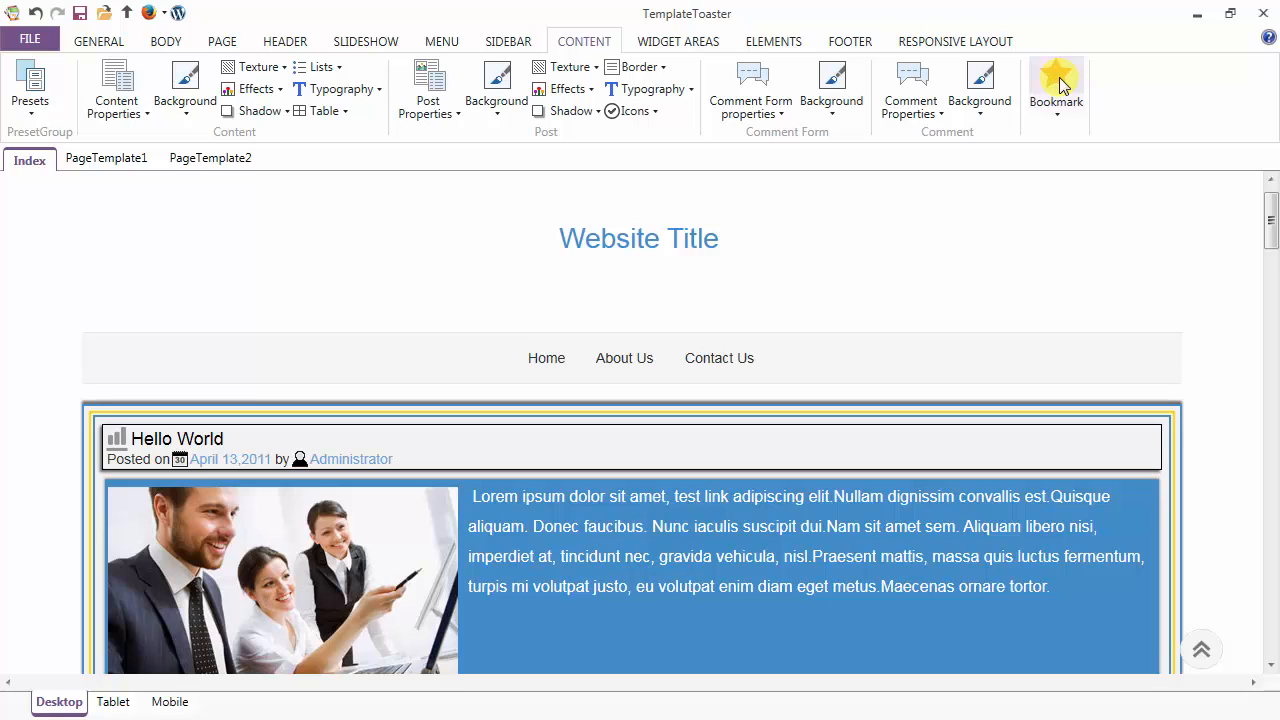
pyautogui.click(1059, 86)
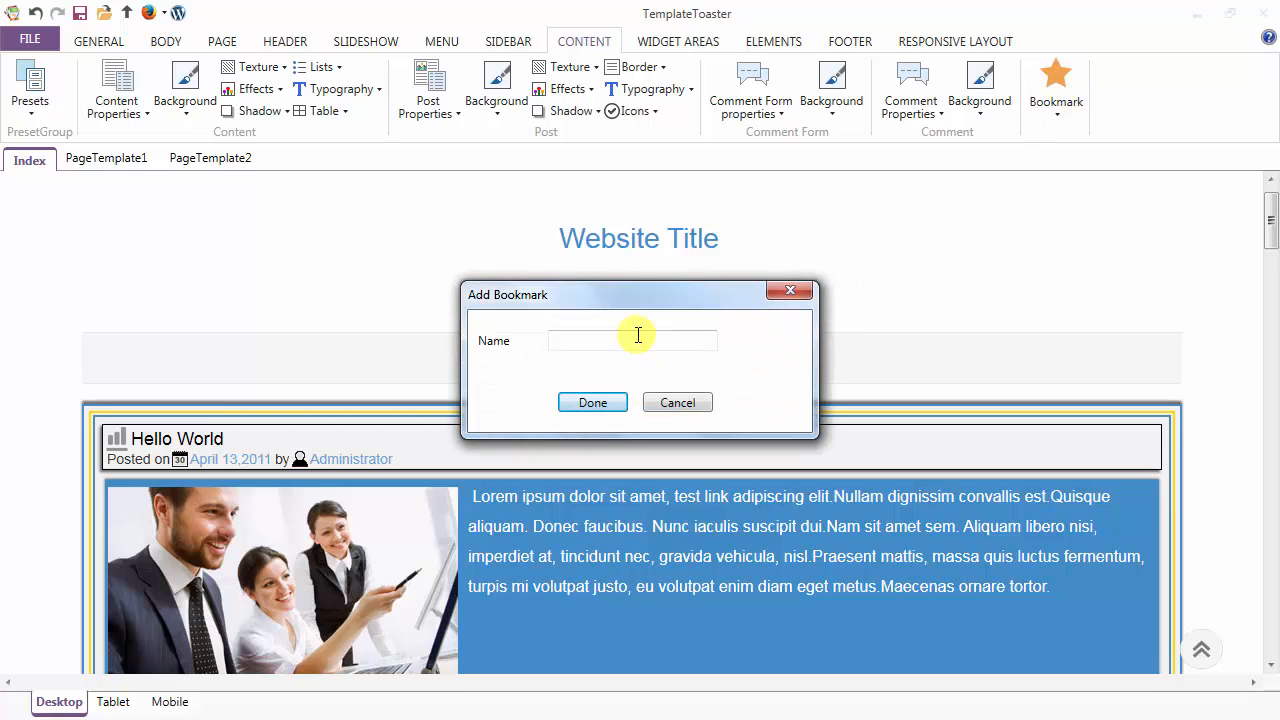
pyautogui.click(594, 342)
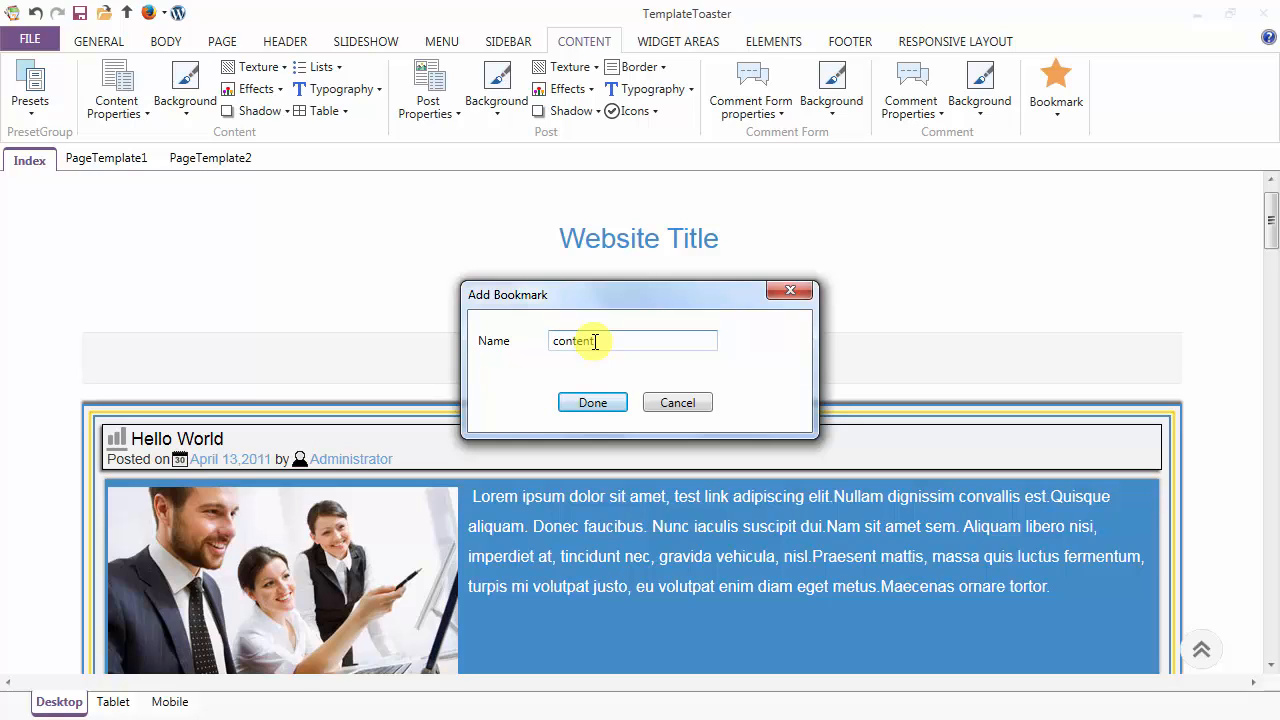
pyautogui.click(592, 403)
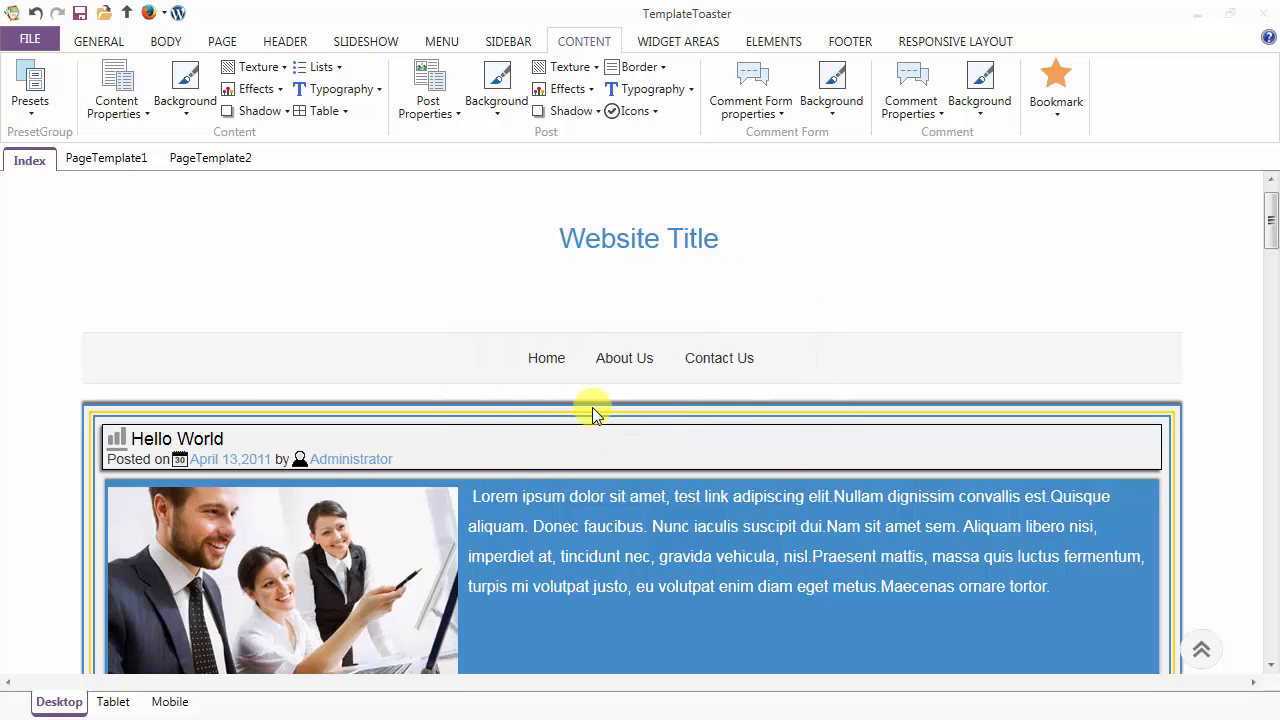
pyautogui.click(1060, 110)
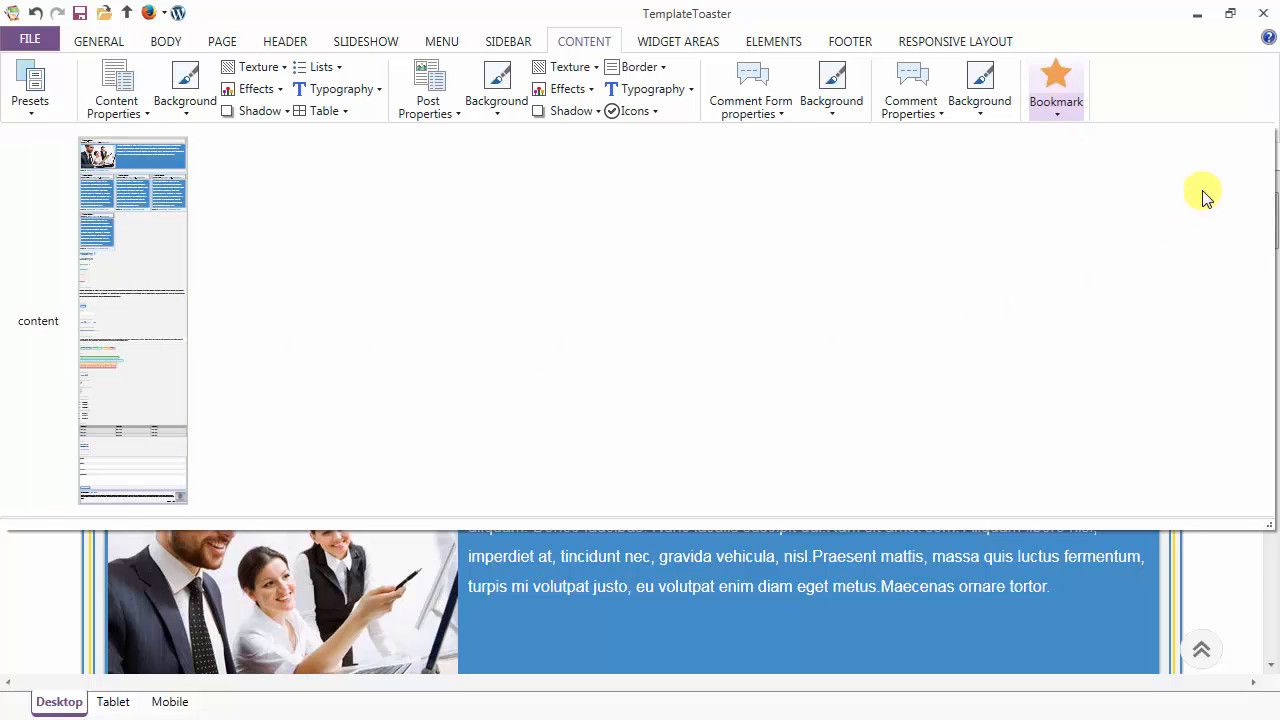
pyautogui.click(1058, 112)
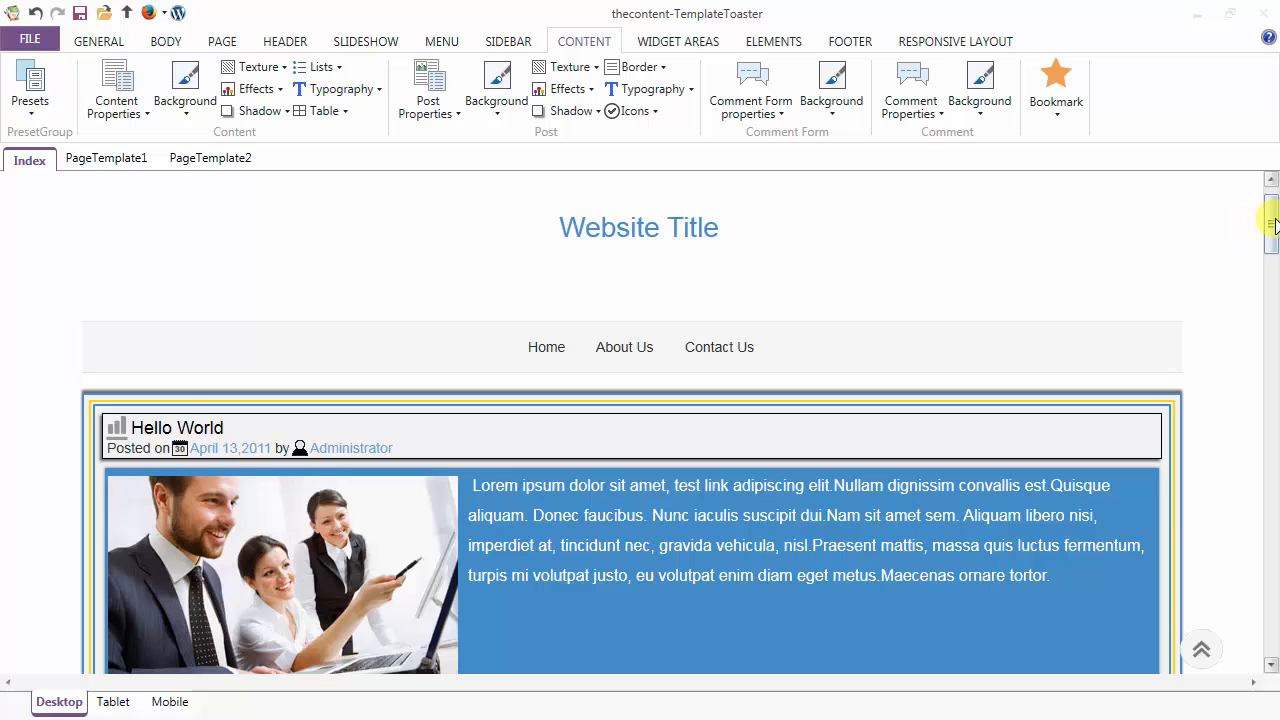
# Step: Arrange the posts in 2 columns for the tablet layout and compare the result with the desktop layout
pyautogui.moveTo(1272, 217); pyautogui.dragTo(1272, 280)
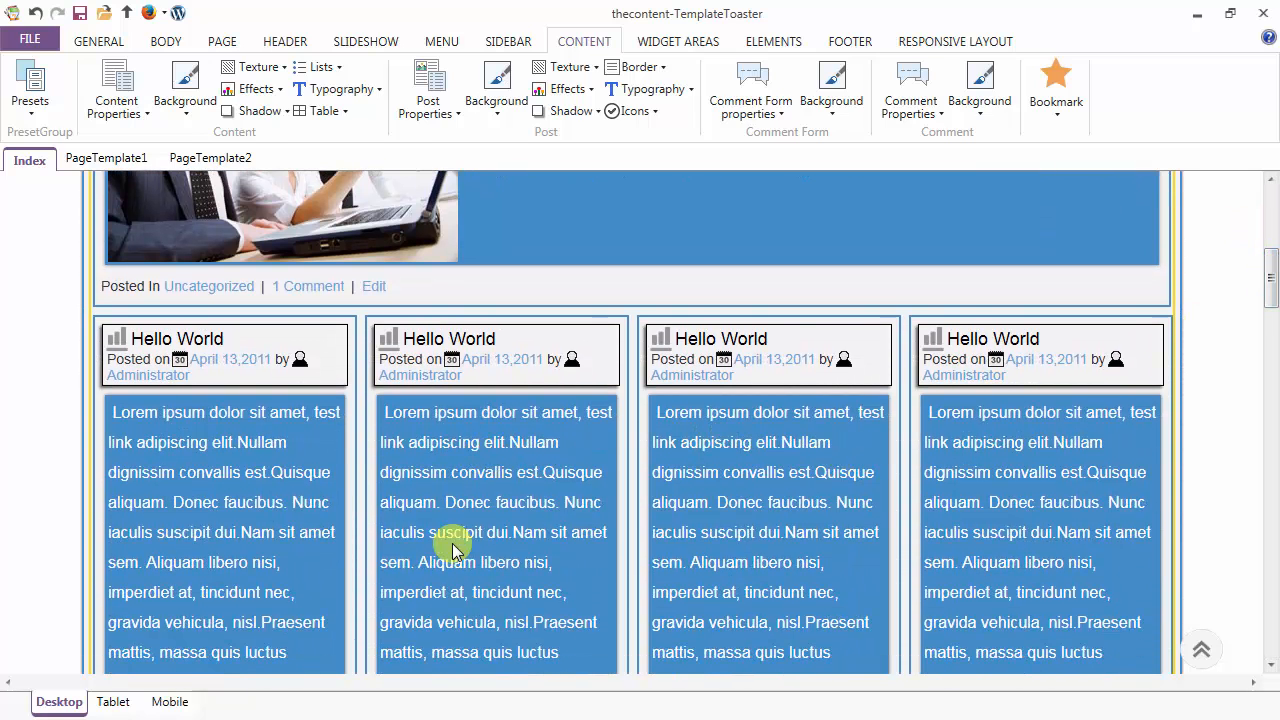
pyautogui.click(113, 703)
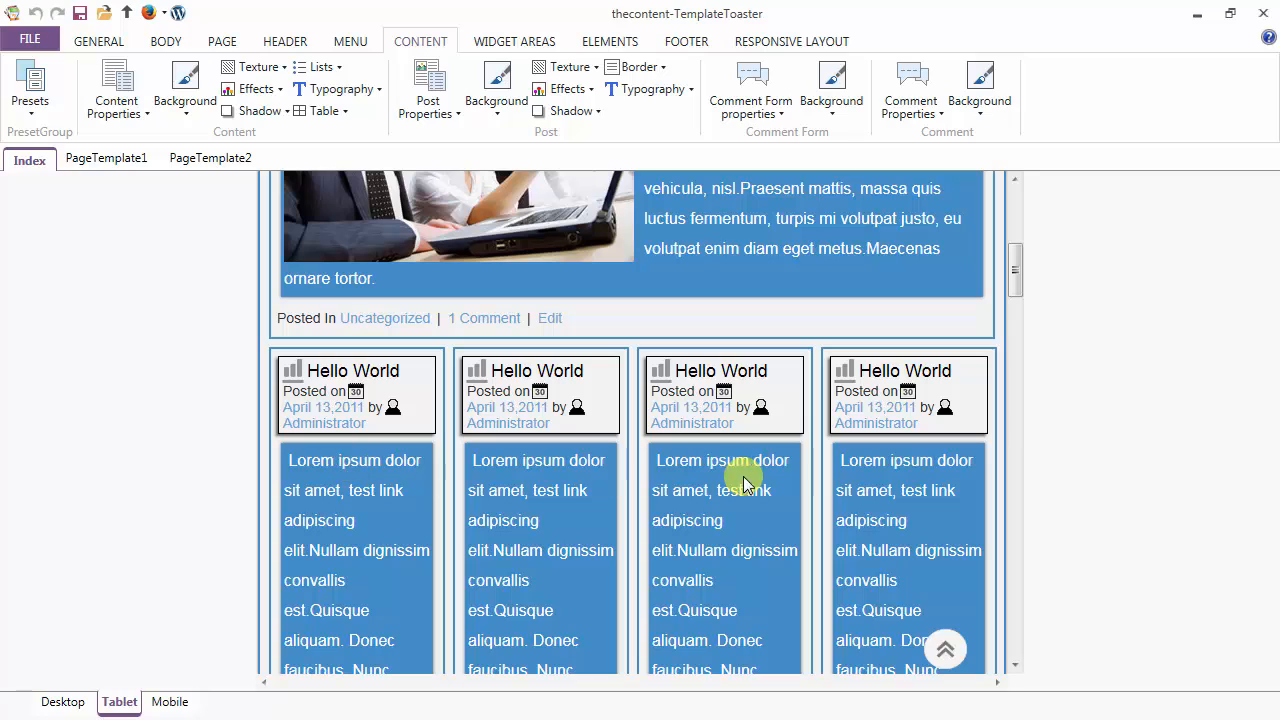
pyautogui.click(424, 90)
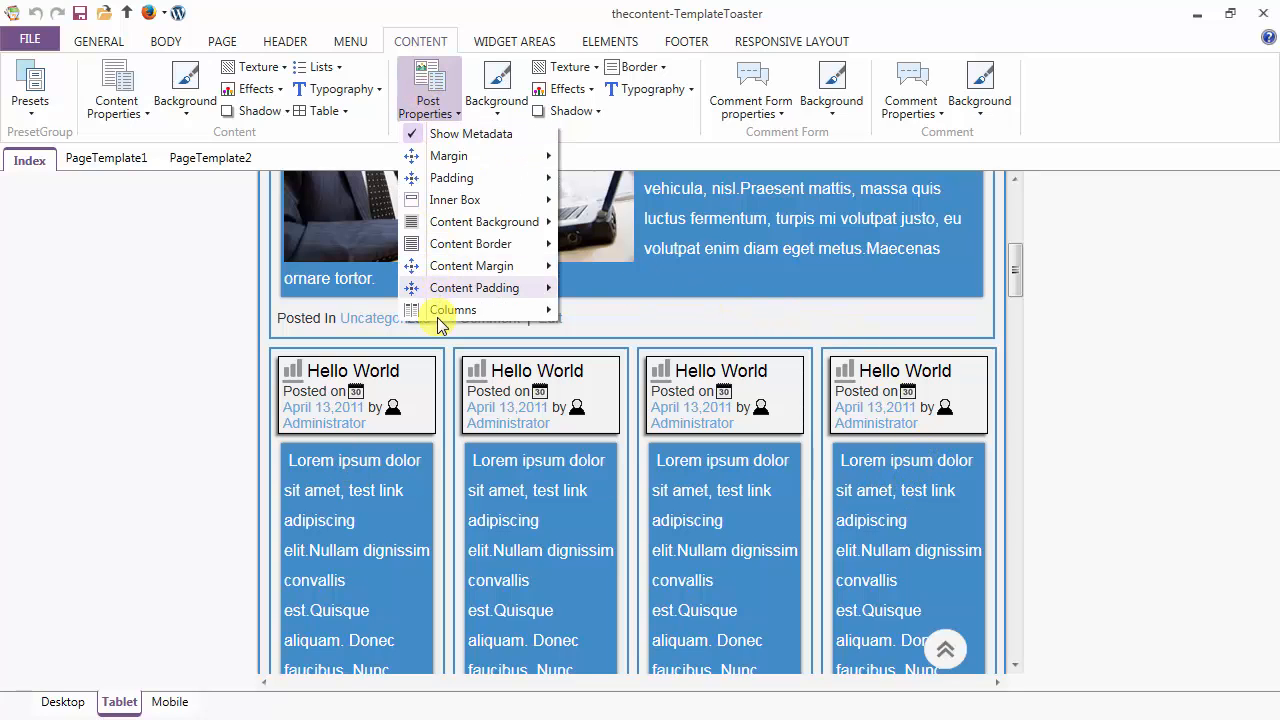
pyautogui.moveTo(529, 314)
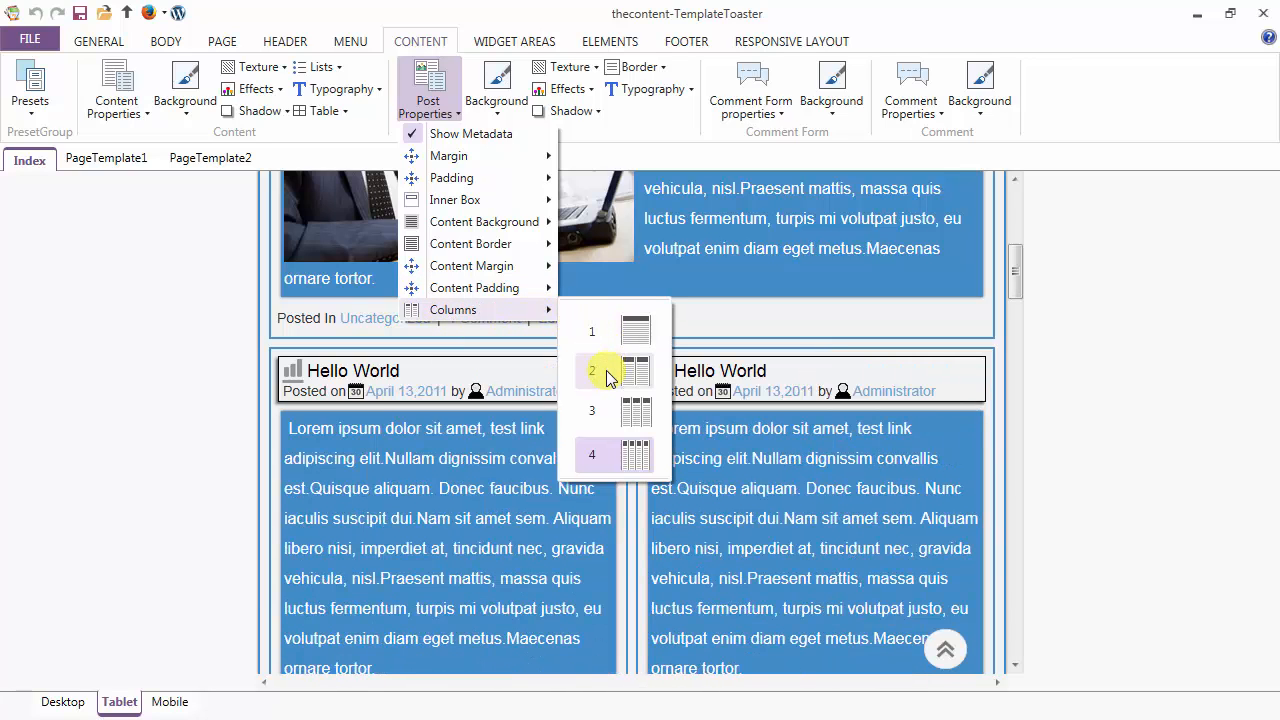
pyautogui.click(606, 370)
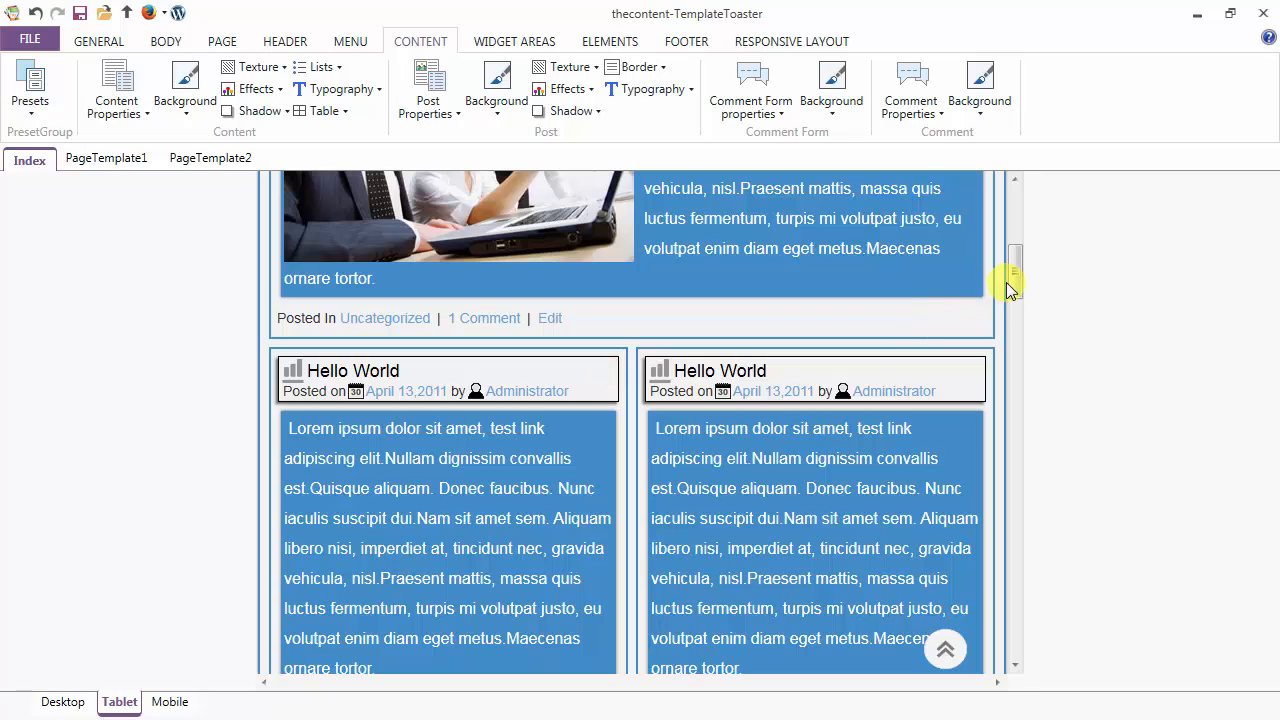
pyautogui.moveTo(1017, 280)
pyautogui.mouseDown()
pyautogui.moveTo(1031, 349)
pyautogui.moveTo(1018, 298)
pyautogui.mouseUp()
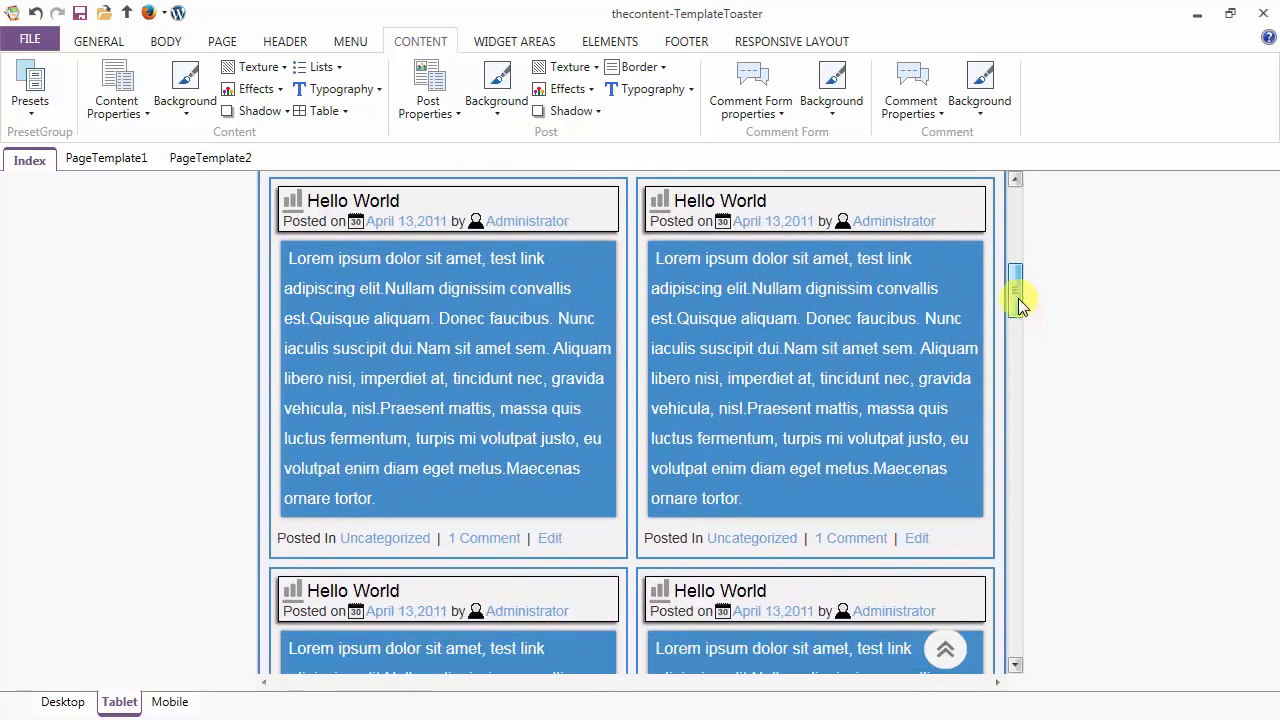
pyautogui.click(58, 702)
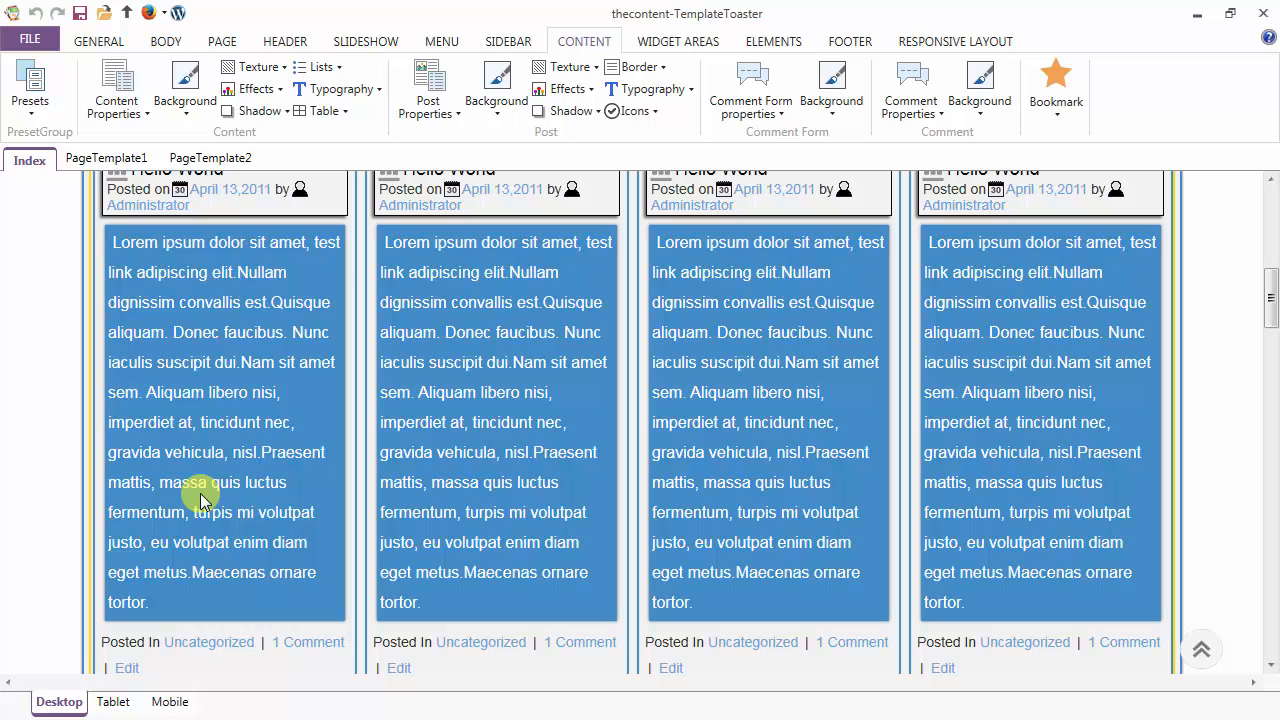
pyautogui.click(116, 703)
# Step: Arrange the posts in 2 columns for the mobile layout and return to the beginning of the desktop page
pyautogui.click(172, 705)
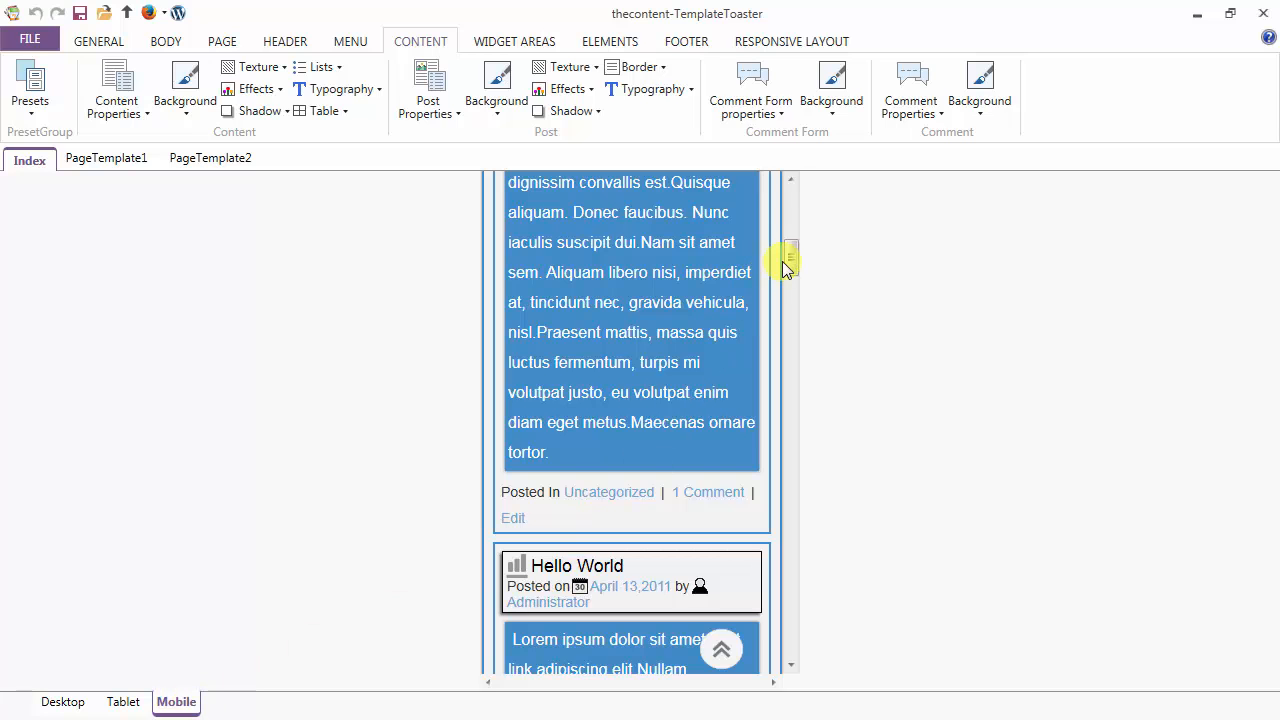
pyautogui.moveTo(790, 259); pyautogui.dragTo(790, 285)
pyautogui.click(433, 81)
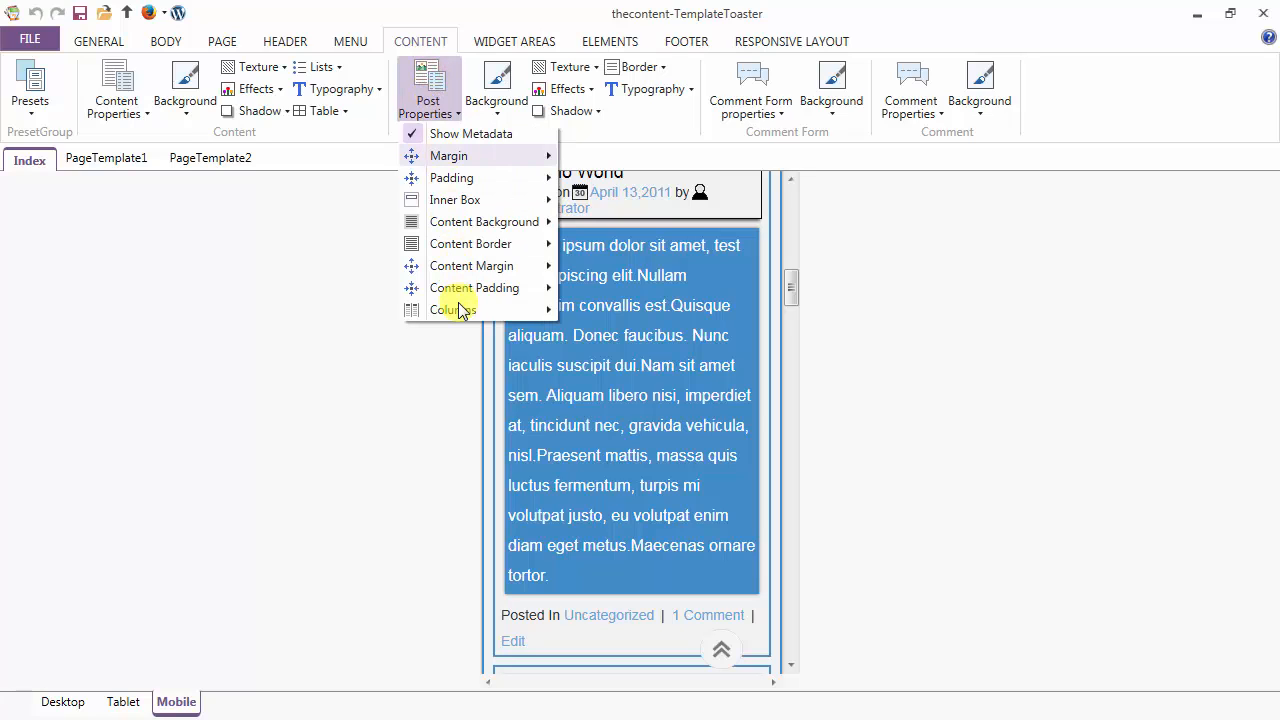
pyautogui.click(523, 310)
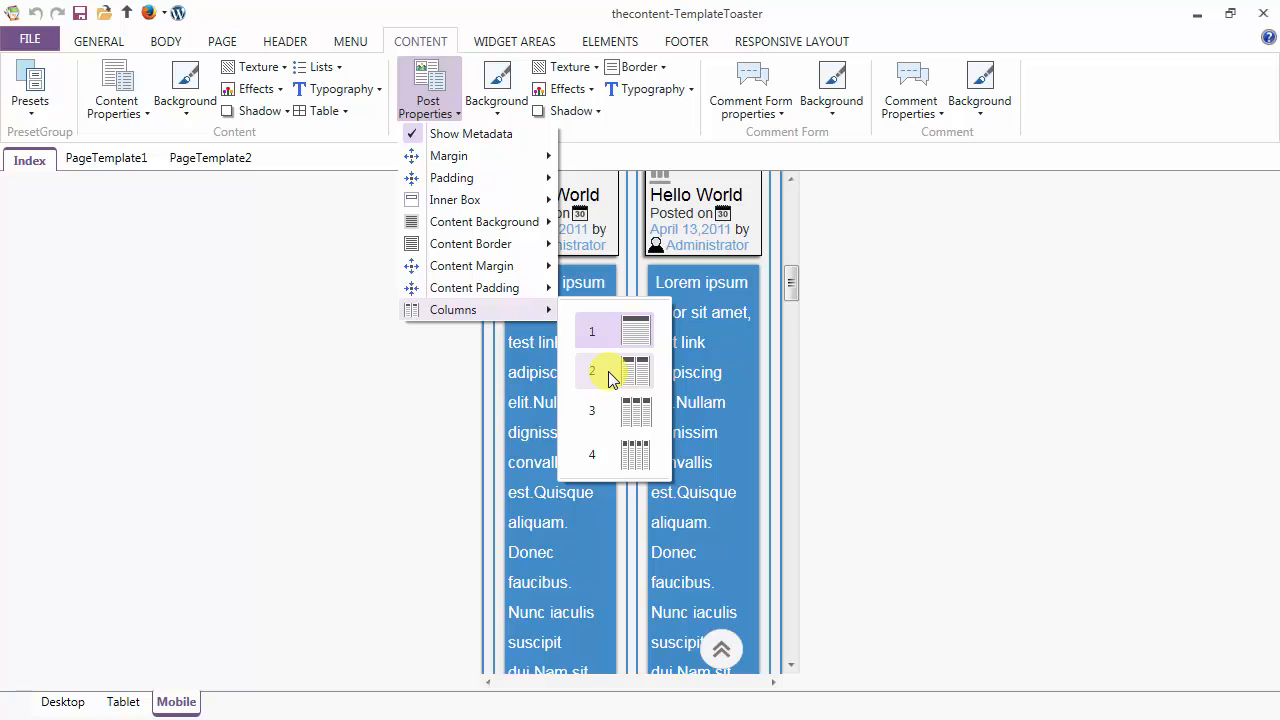
pyautogui.click(609, 372)
pyautogui.moveTo(795, 291); pyautogui.dragTo(808, 322)
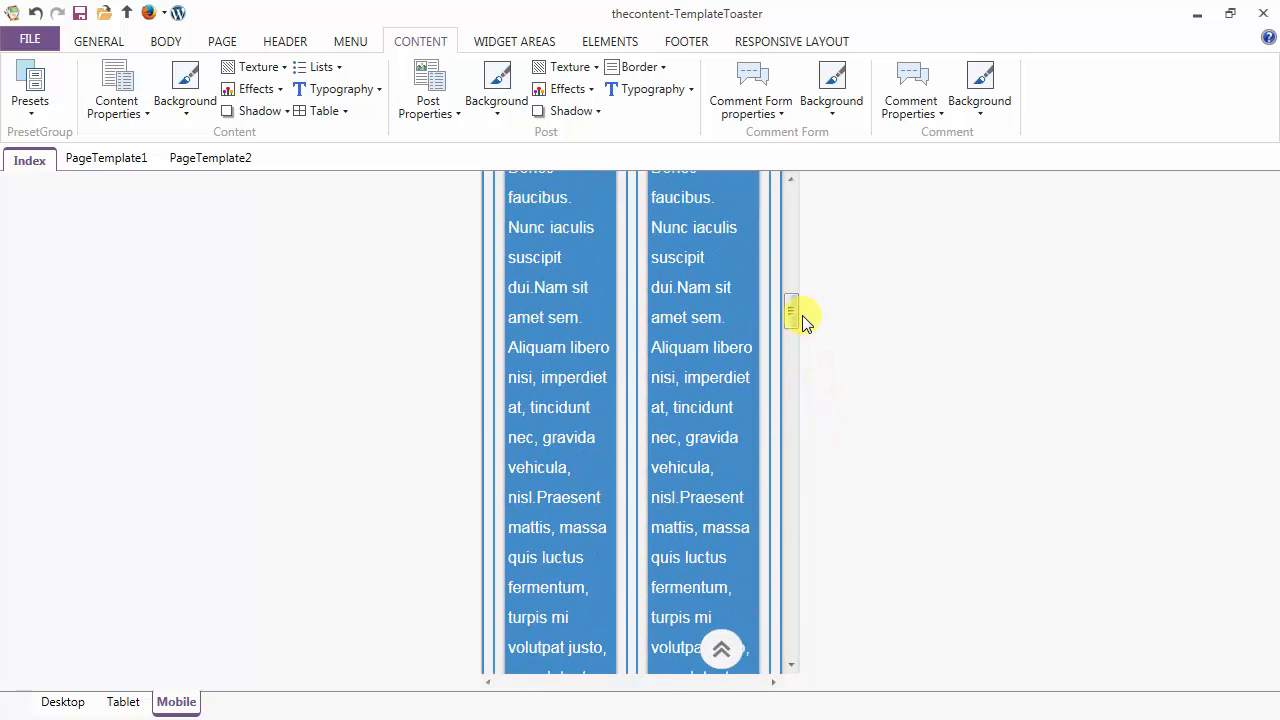
pyautogui.click(70, 702)
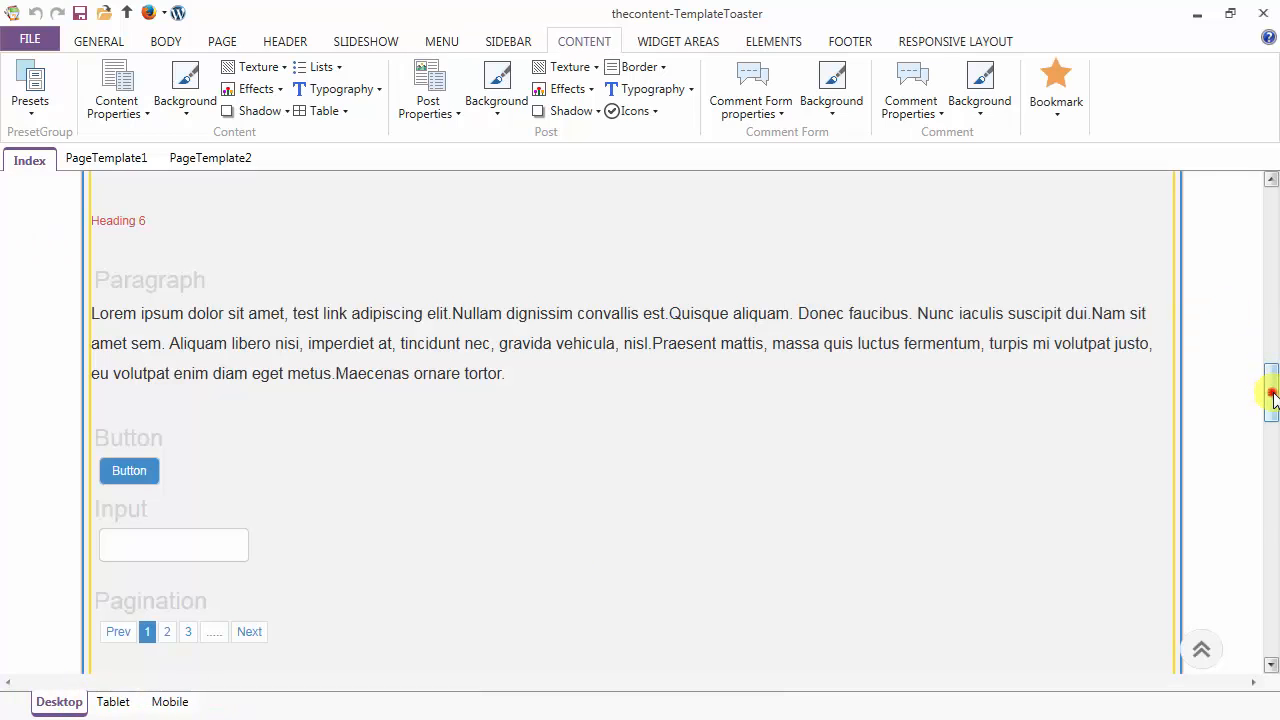
pyautogui.moveTo(1272, 391); pyautogui.dragTo(1274, 228)
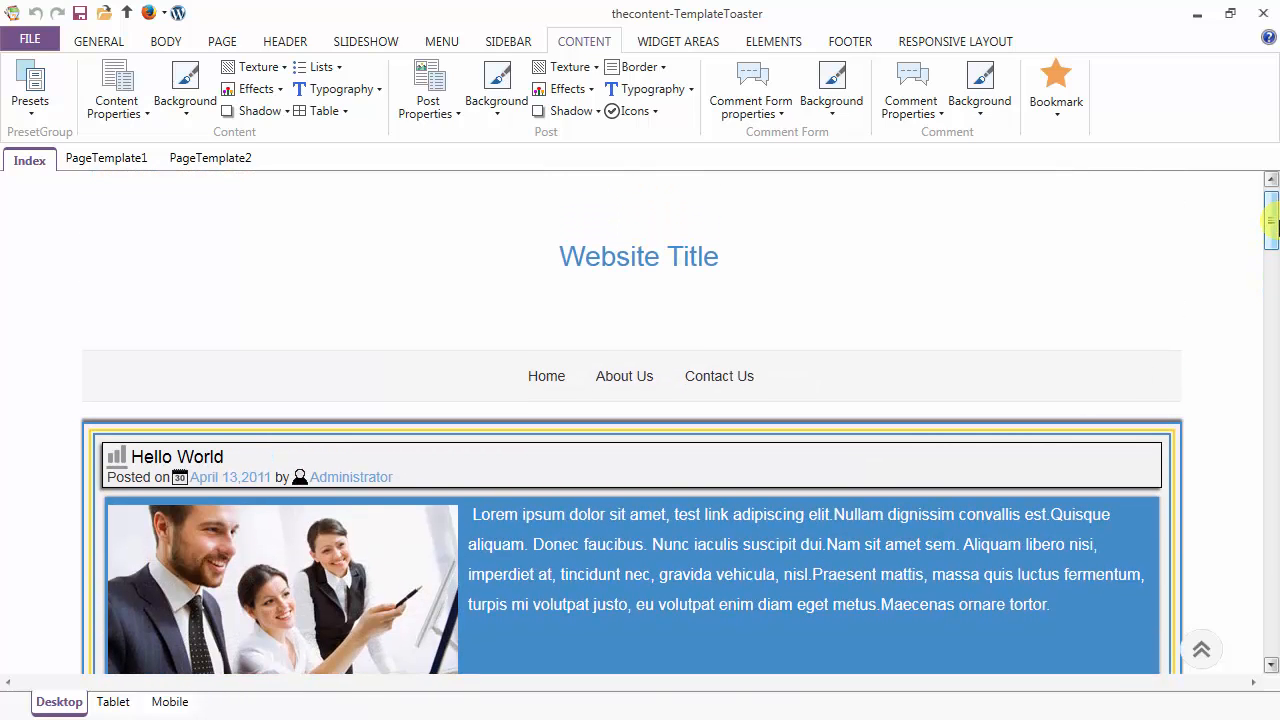